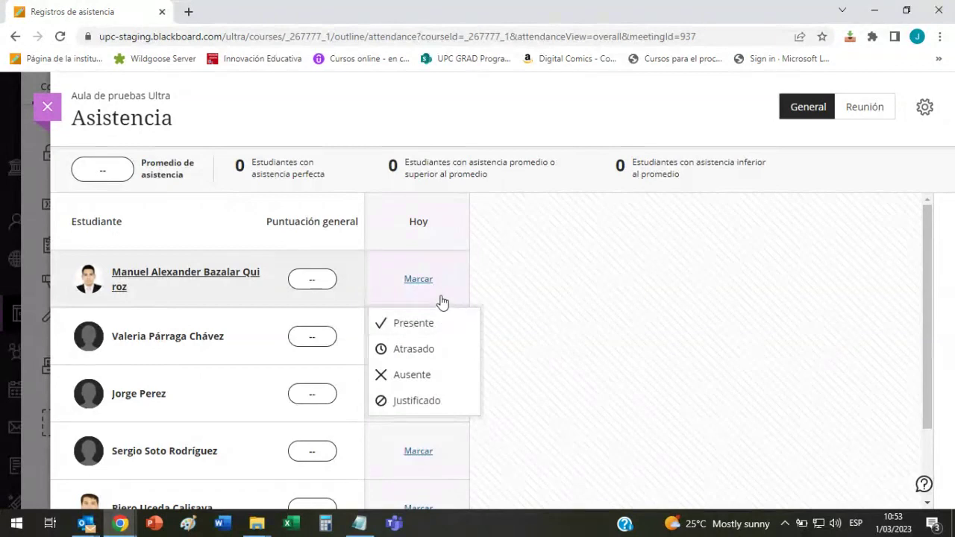
Mark today's attendance for the first three students as Presente, Ausente and Atrasado, in that order
left_click(437, 325)
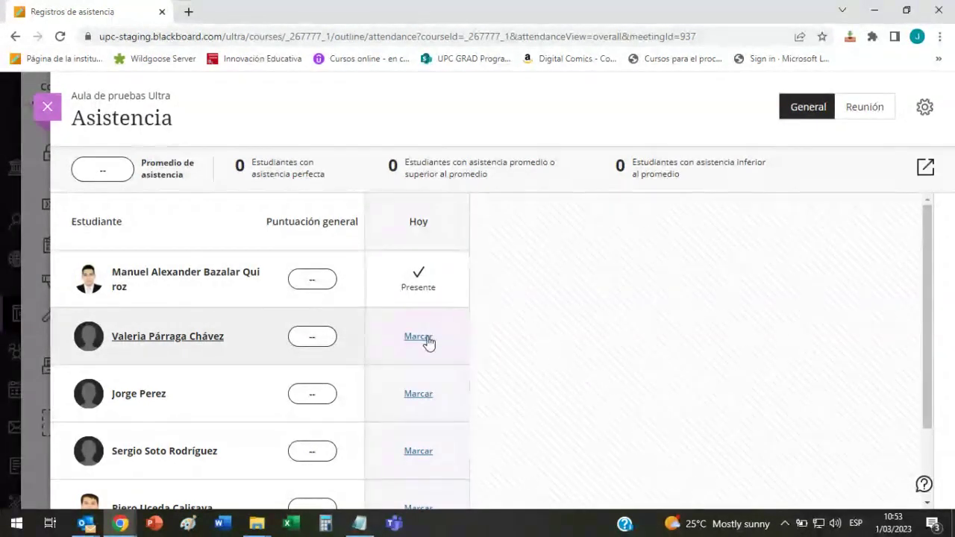
left_click(428, 340)
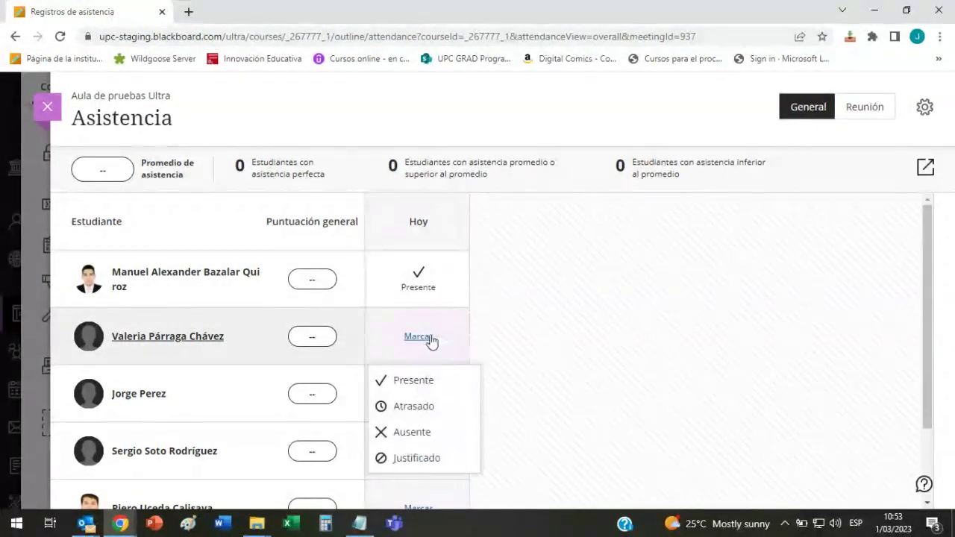
left_click(428, 445)
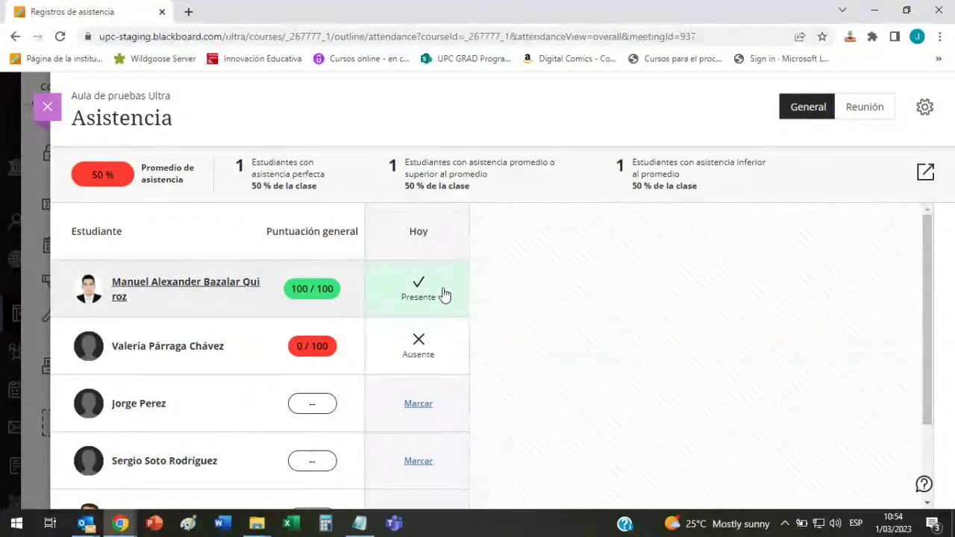
left_click(438, 405)
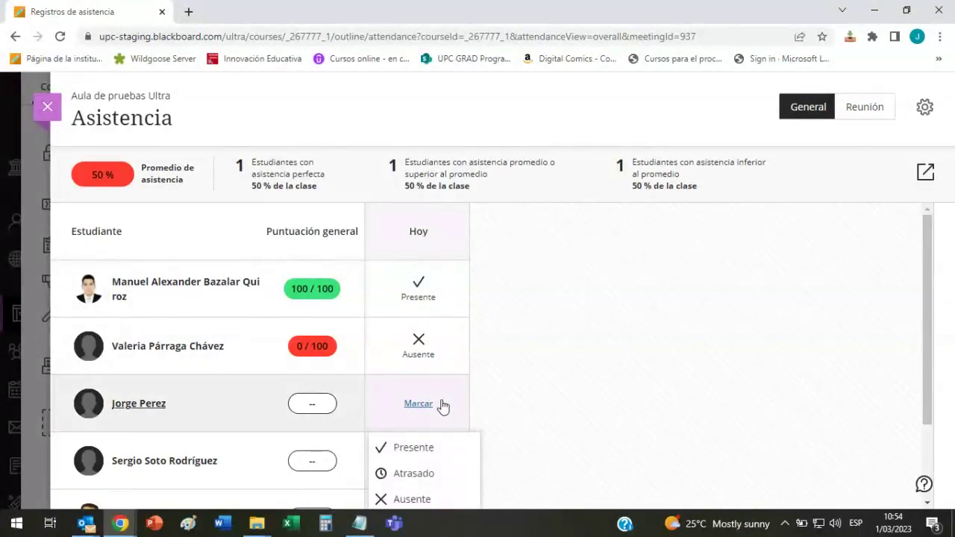
left_click(412, 473)
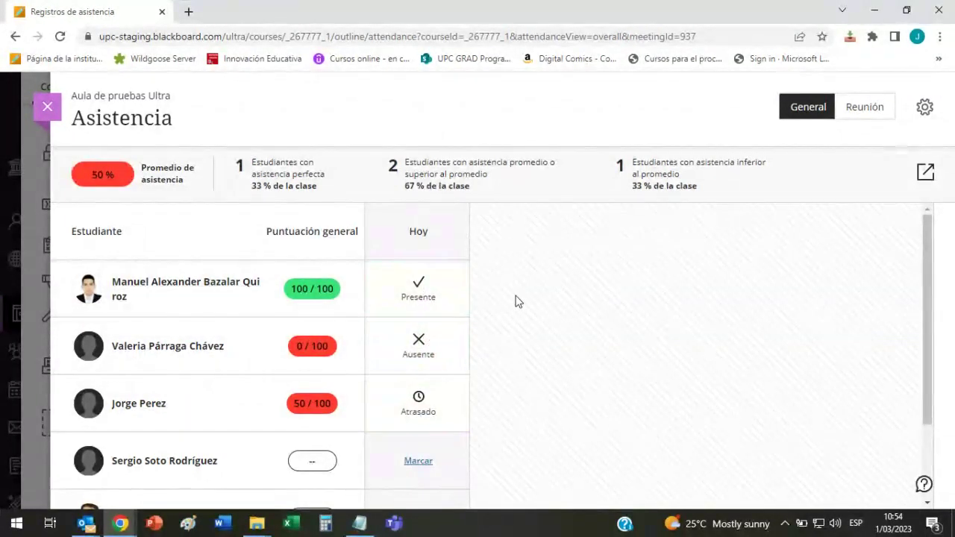
scroll(519, 302, "down", 2)
scroll(519, 302, "up", 2)
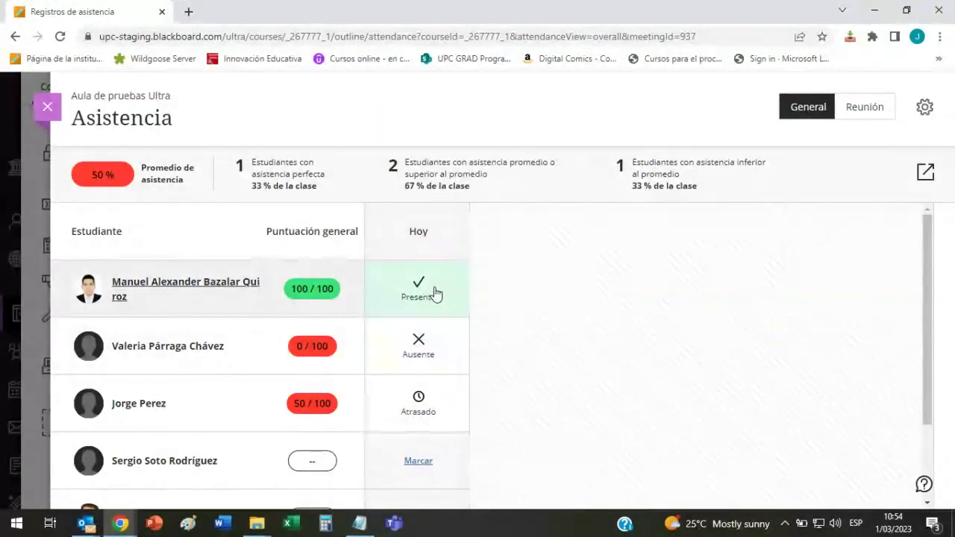
Leave the attendance register, view all Class Collaborate recordings of the course, and close the recordings view
left_click(53, 113)
scroll(299, 209, "up", 3)
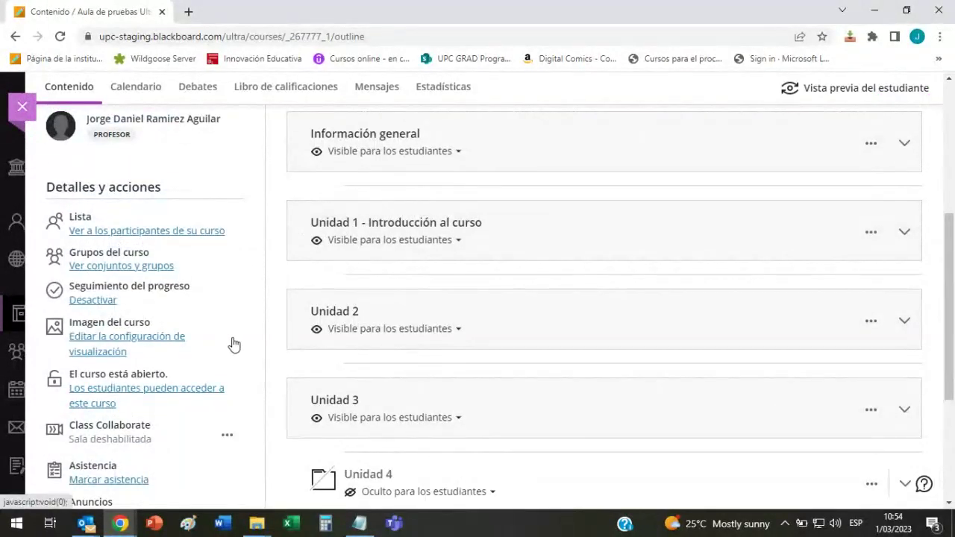
scroll(239, 309, "up", 4)
scroll(239, 336, "down", 5)
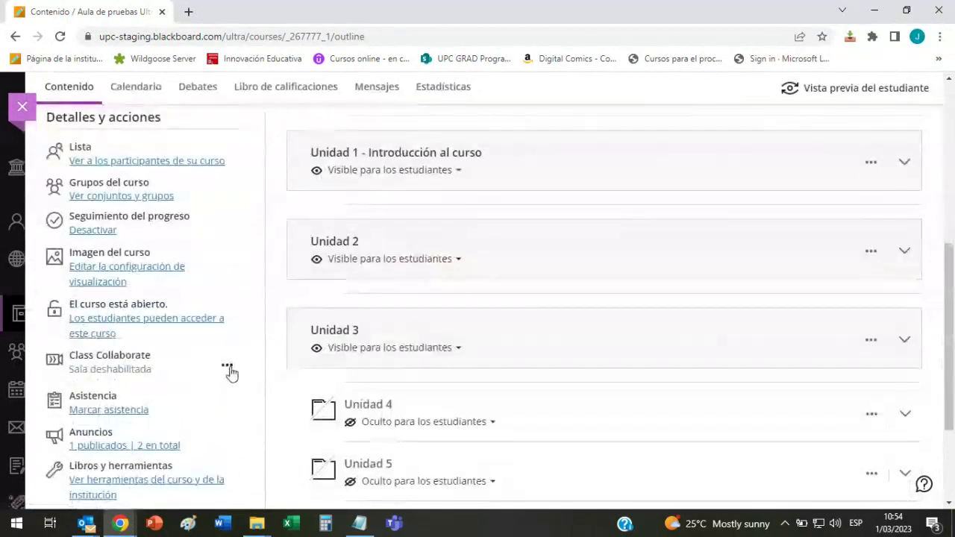
left_click(226, 365)
scroll(289, 389, "down", 2)
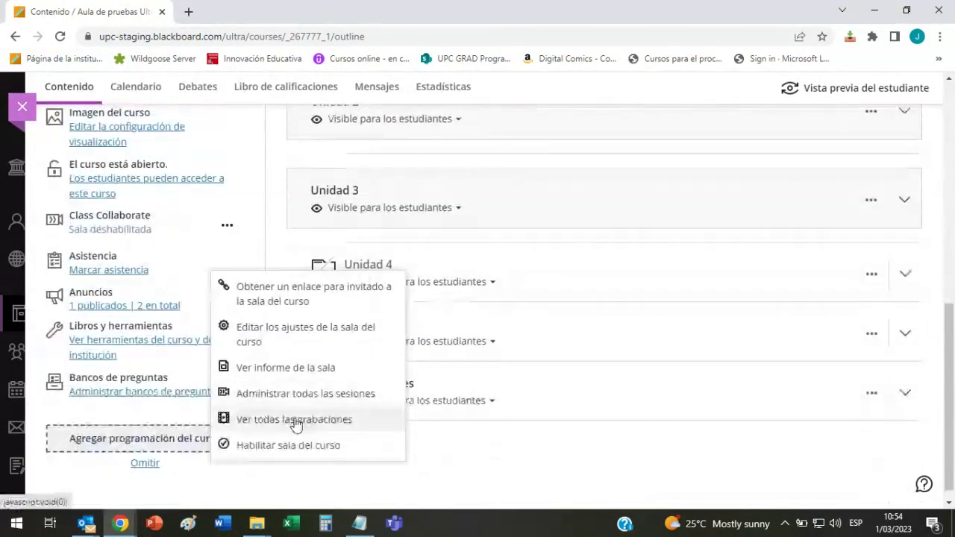
left_click(371, 363)
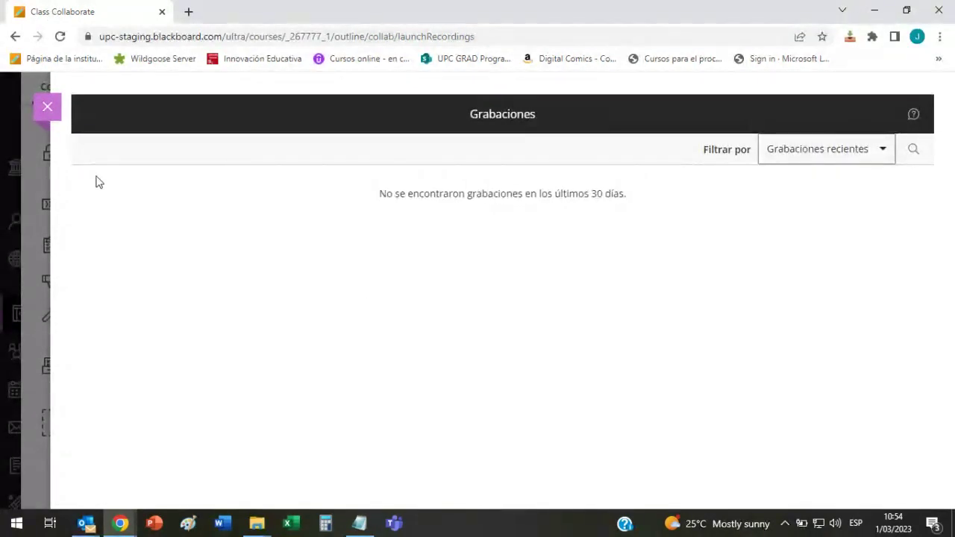
left_click(47, 108)
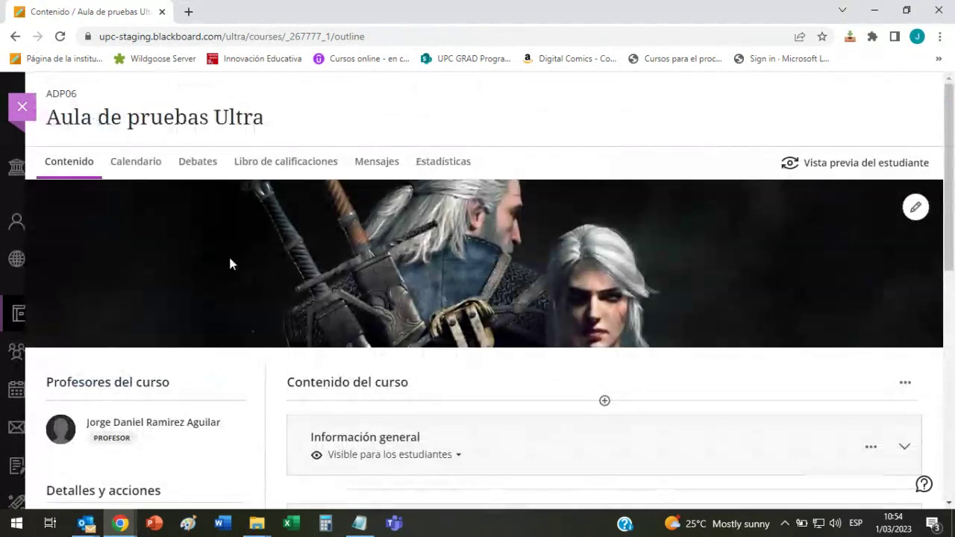
Open the management list of all Class Collaborate sessions from the course details
scroll(229, 262, "down", 5)
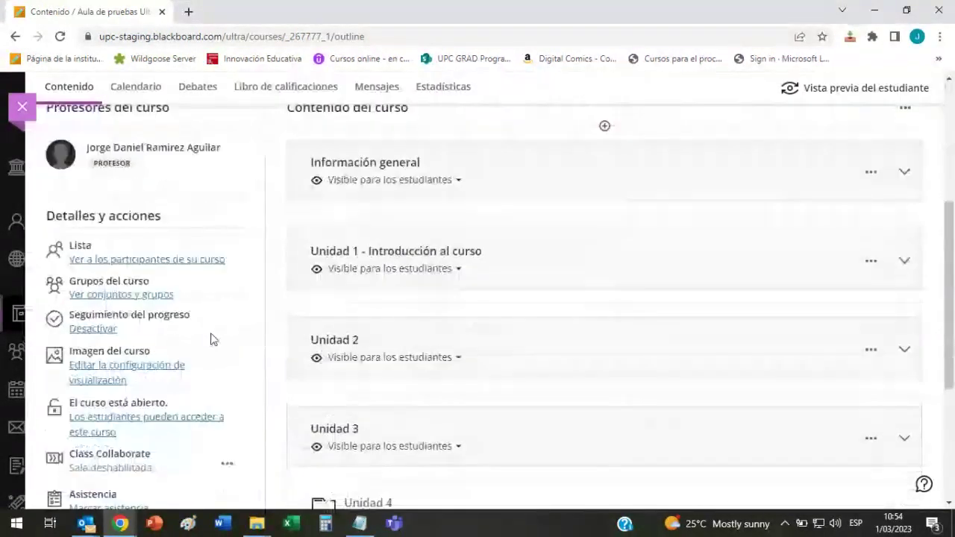
left_click(227, 389)
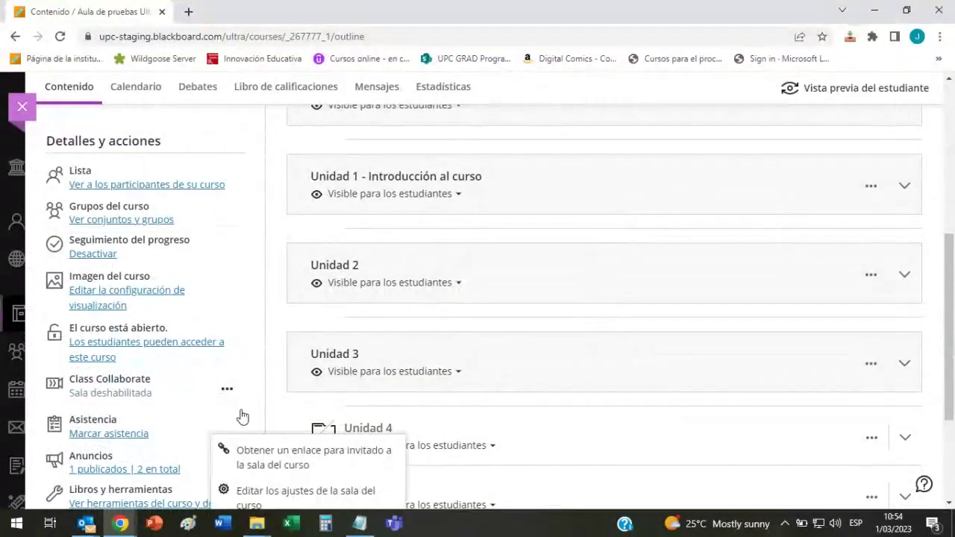
scroll(305, 411, "down", 1)
scroll(305, 411, "down", 1)
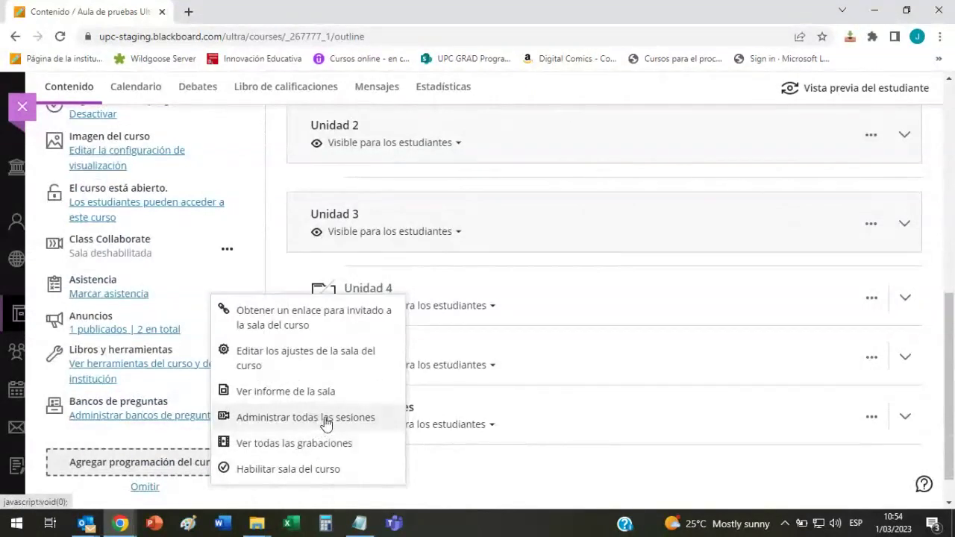
left_click(325, 419)
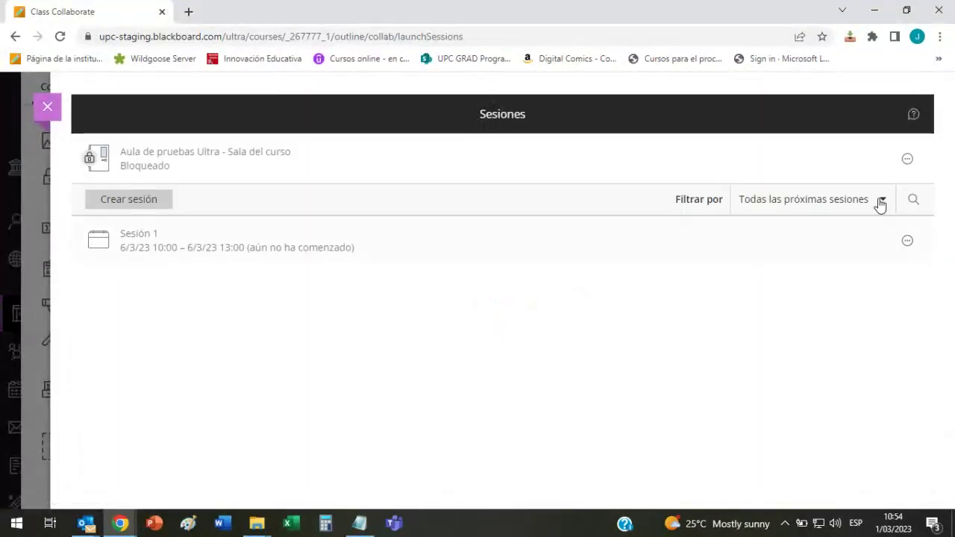
Open Sesión 1 and examine its attendance report settings, including the late and absent thresholds
left_click(266, 258)
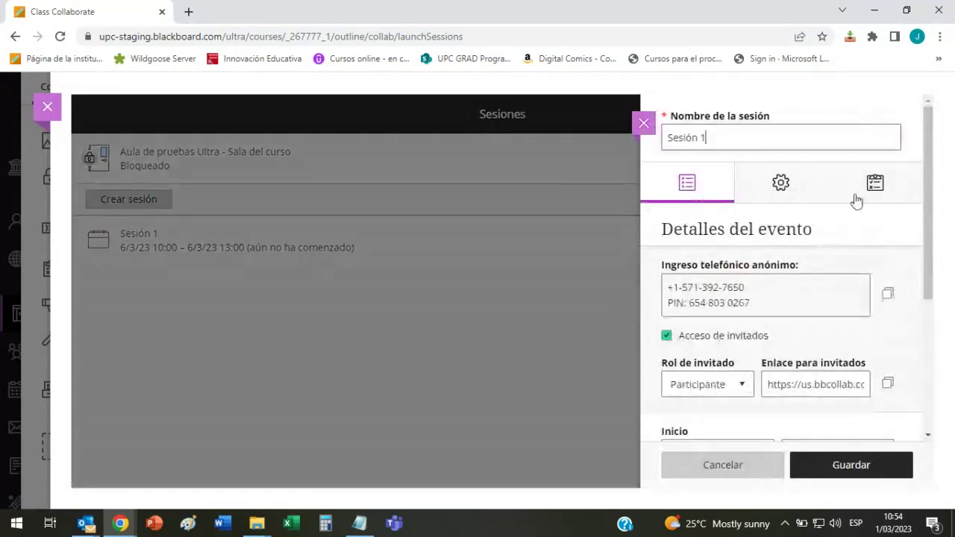
left_click(858, 198)
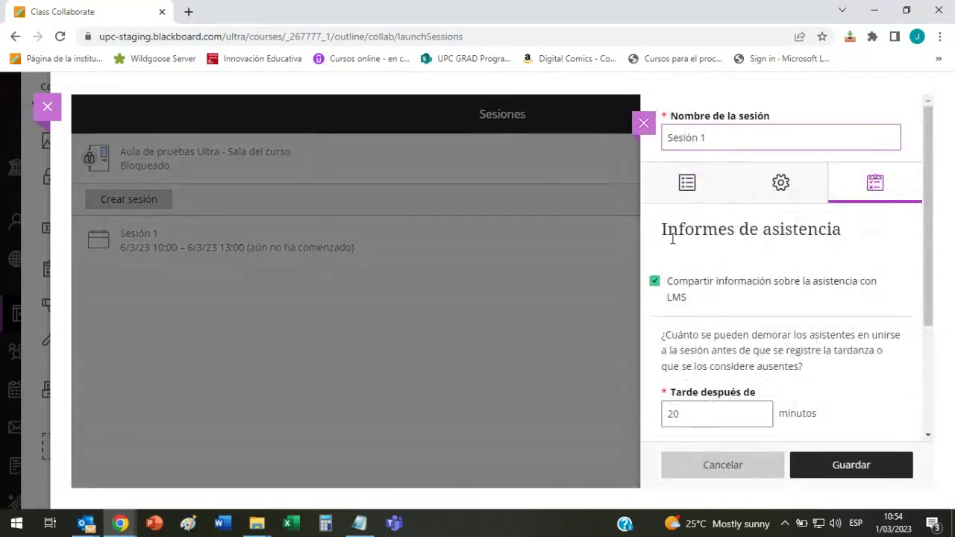
left_click_drag(673, 239, 851, 243)
left_click(851, 243)
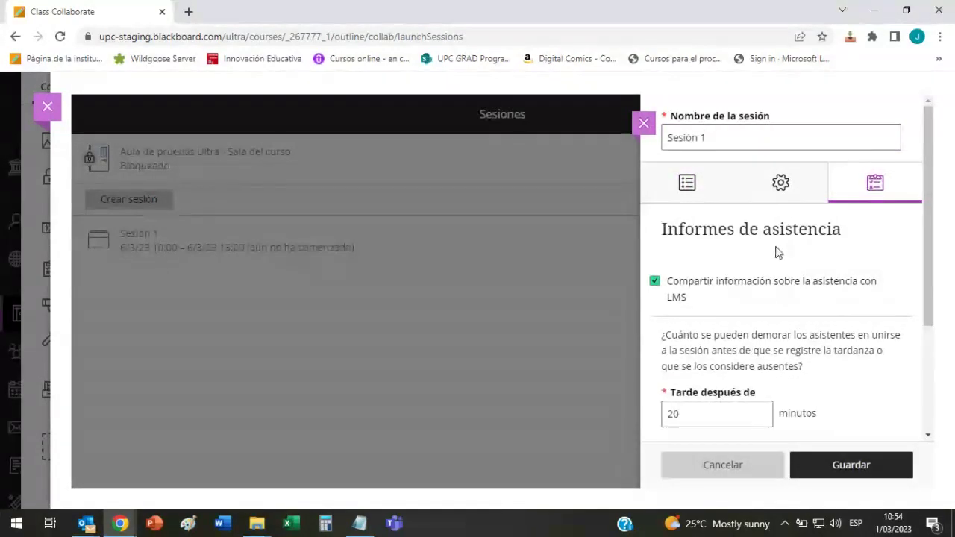
scroll(856, 289, "down", 2)
scroll(856, 289, "up", 3)
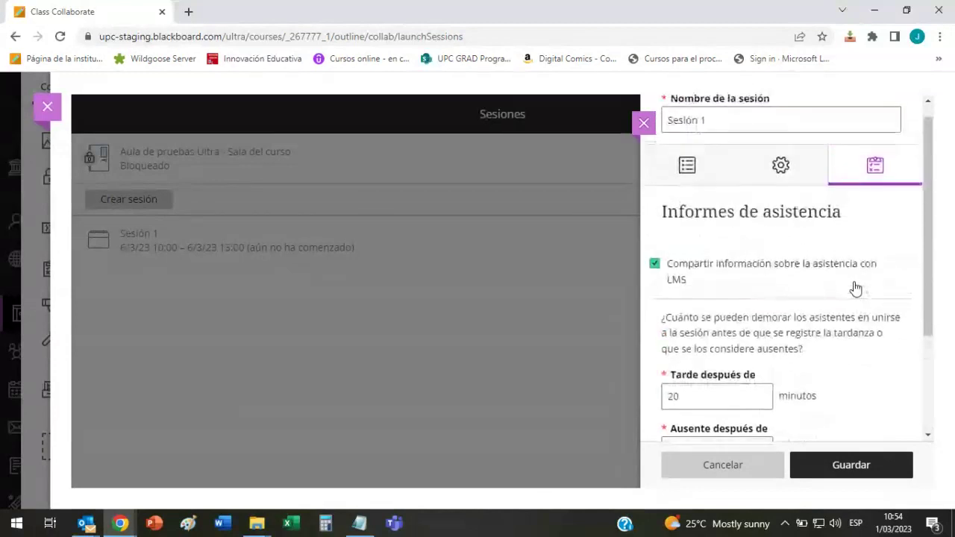
Examine the event details and schedule of Sesión 1, and return to the course content page without saving
left_click(693, 186)
scroll(782, 277, "down", 3)
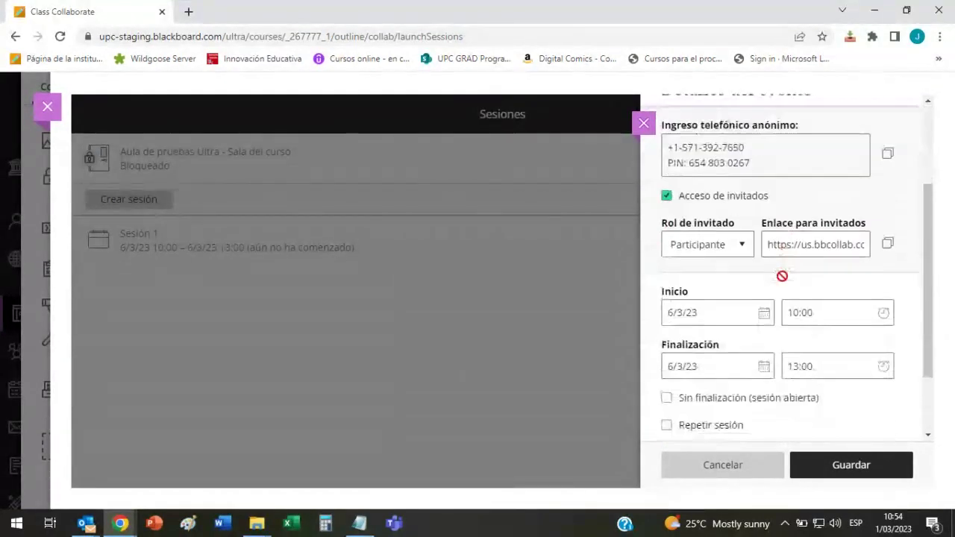
left_click(638, 120)
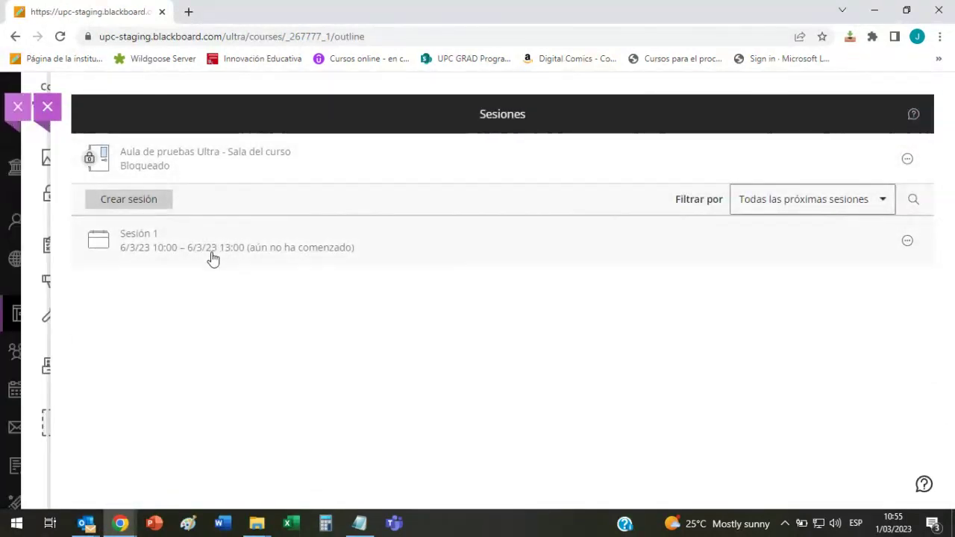
scroll(231, 266, "up", 10)
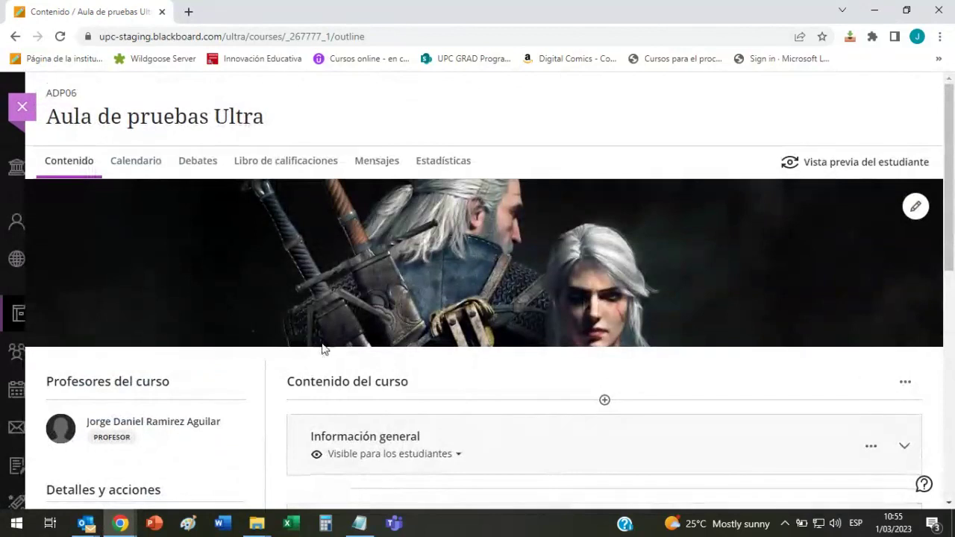
Reopen the course attendance register and show it in the General view with all students
scroll(321, 346, "down", 7)
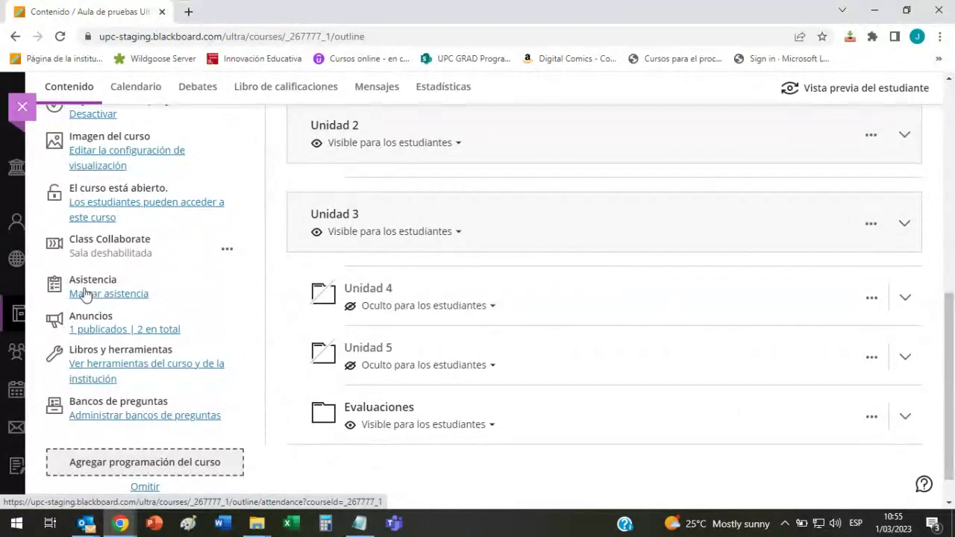
left_click(79, 287)
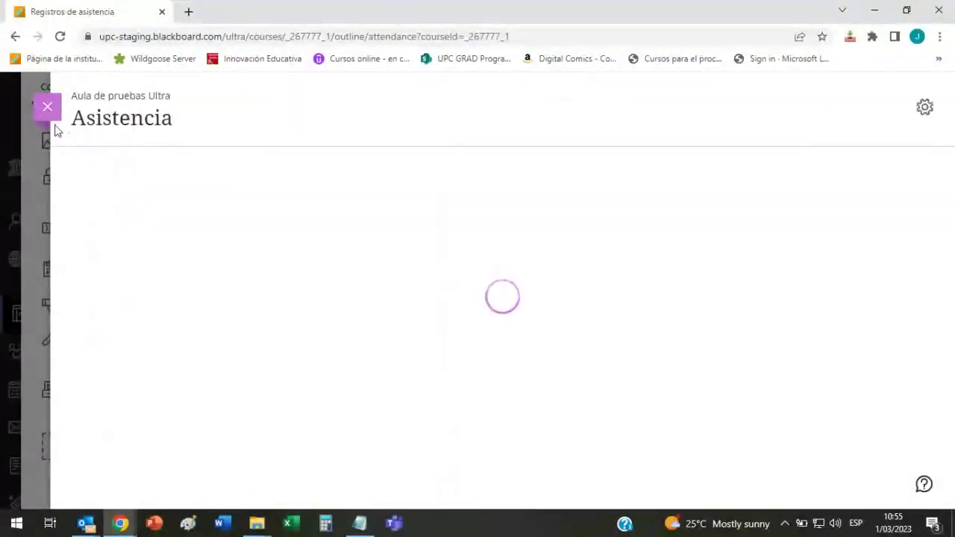
key("Escape")
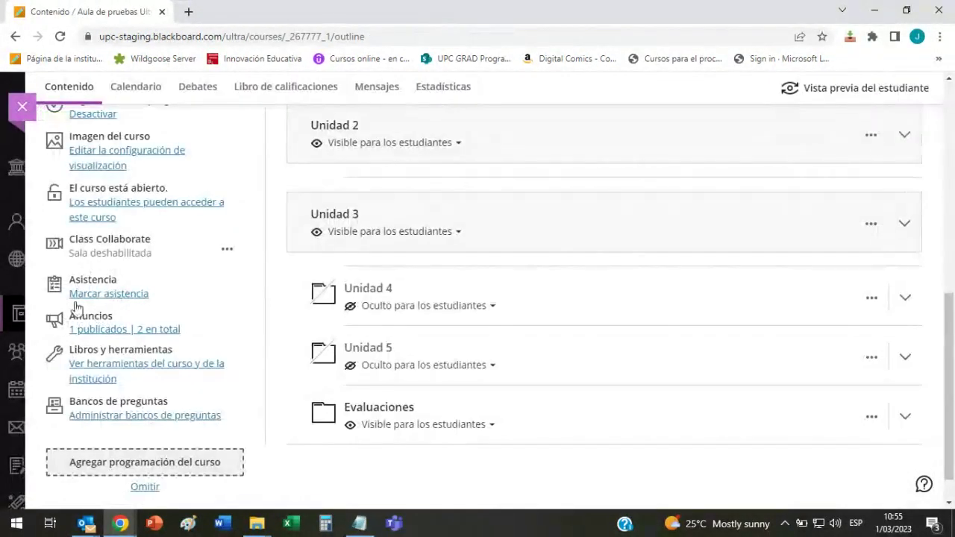
left_click(100, 294)
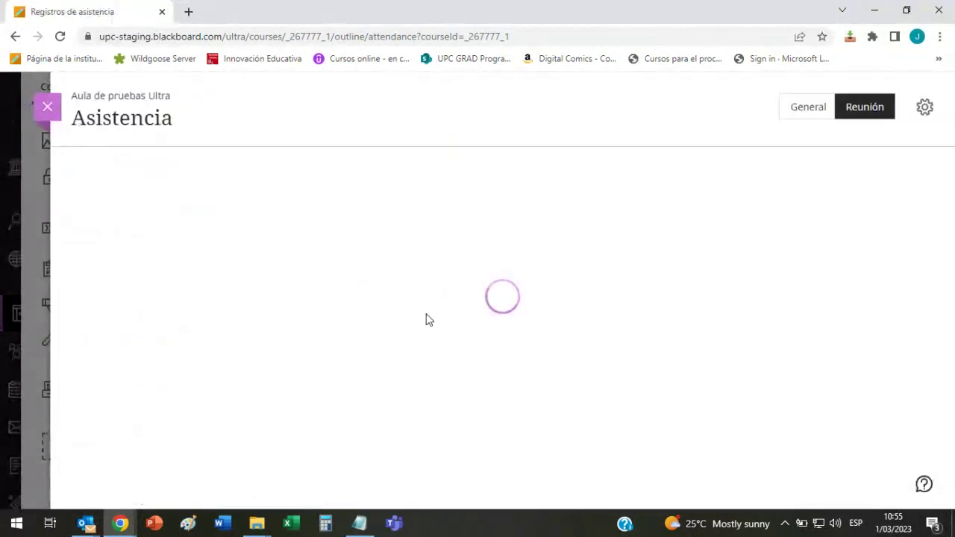
left_click(808, 109)
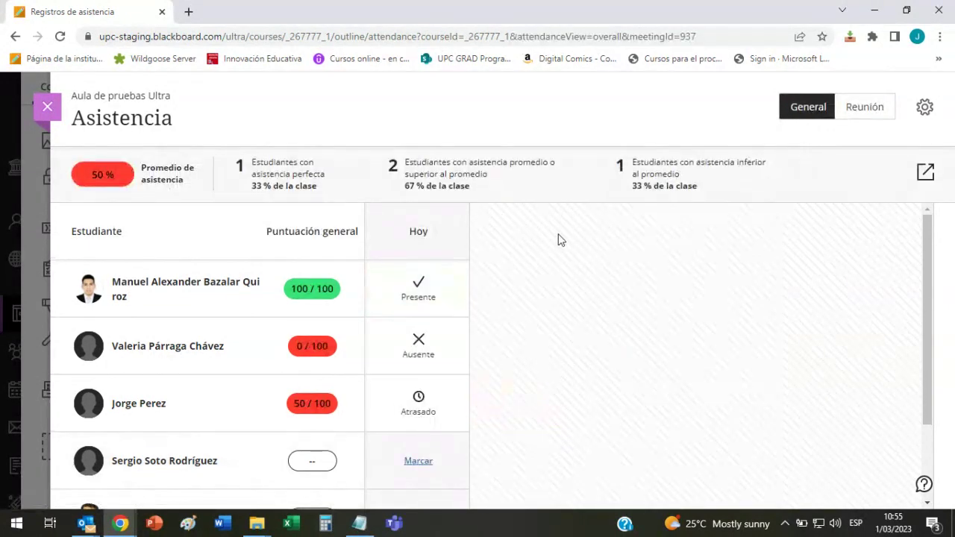
scroll(530, 258, "down", 1)
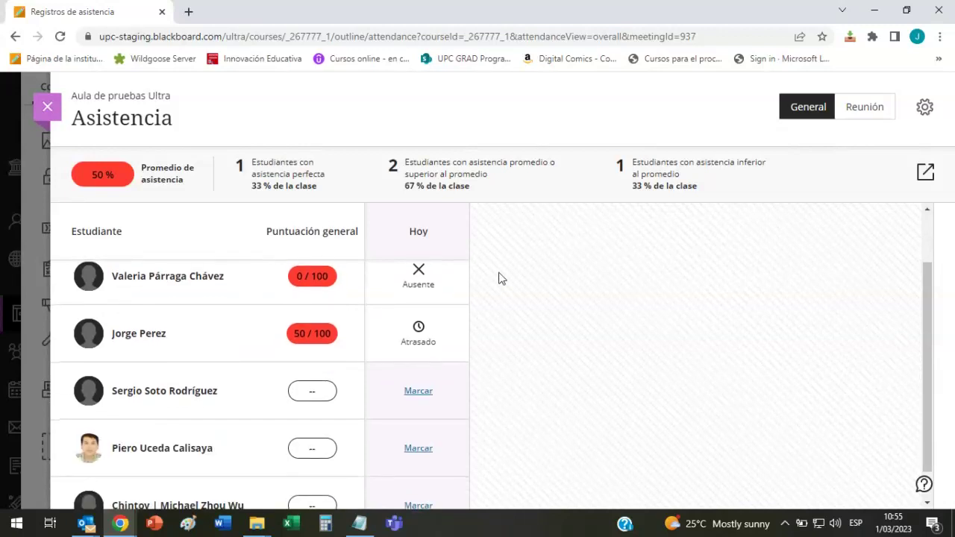
scroll(501, 277, "up", 1)
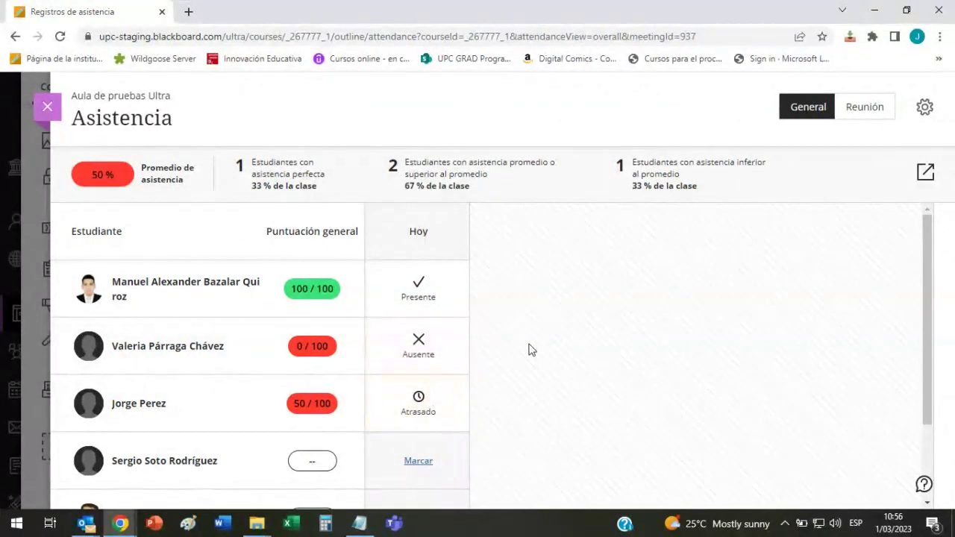
double_click(118, 119)
left_click(209, 124)
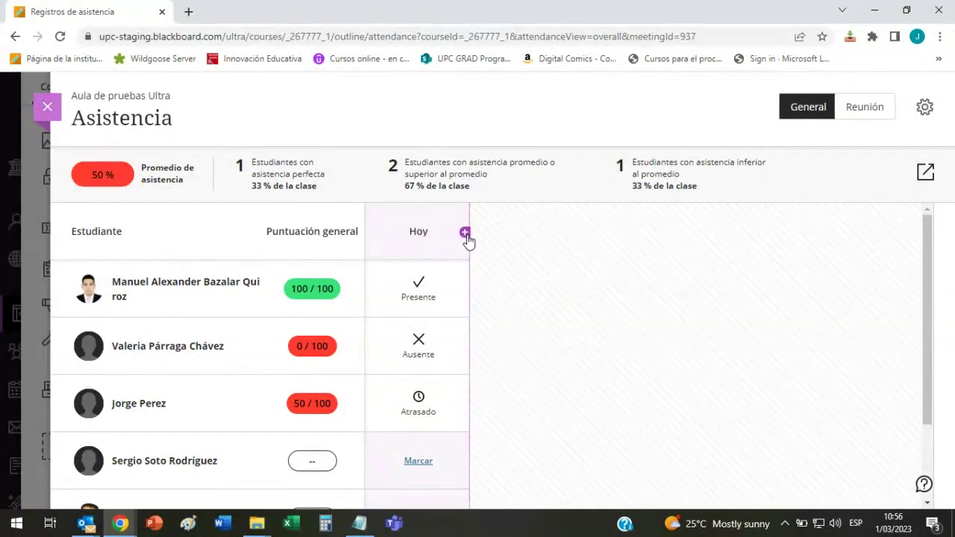
Add a second meeting column after today's meeting, open its date calendar for editing, and close it without choosing another date
left_click(465, 234)
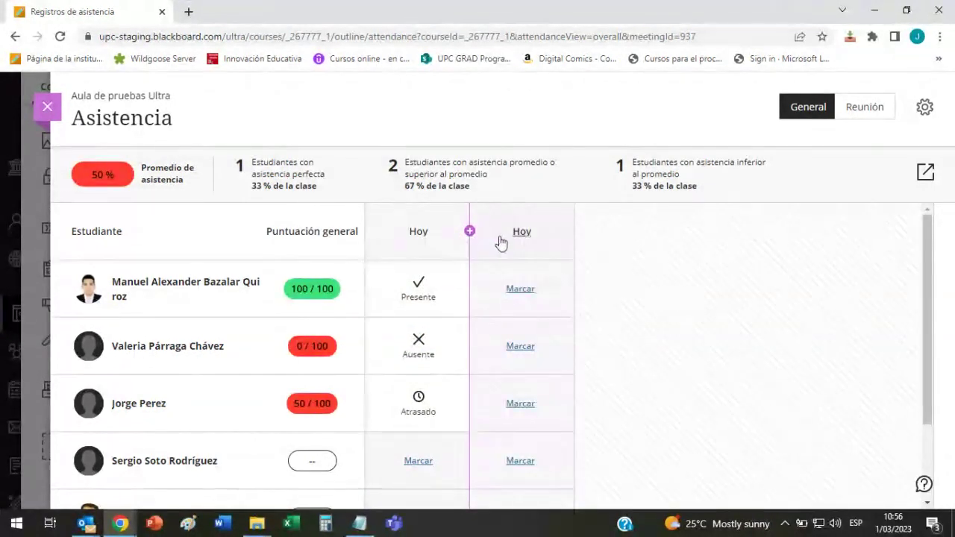
left_click(522, 232)
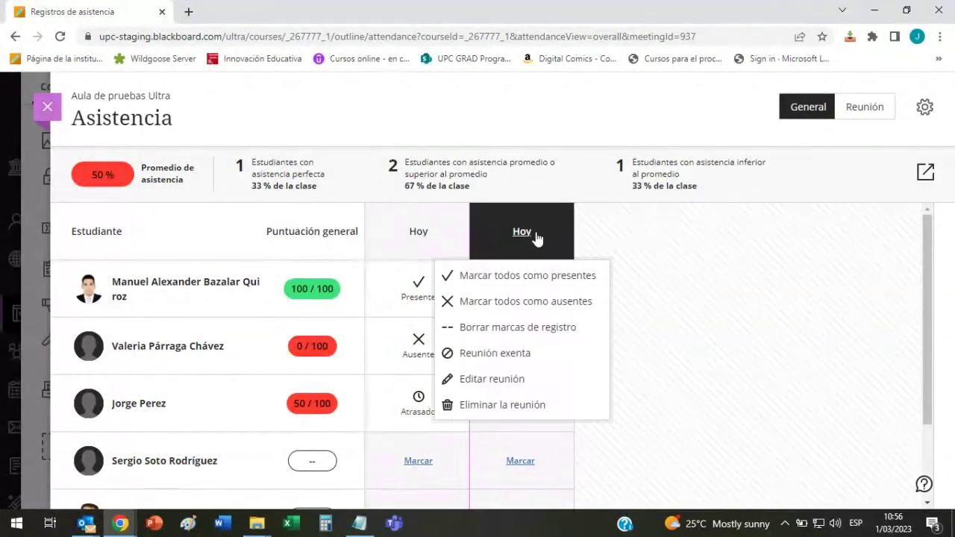
left_click(531, 381)
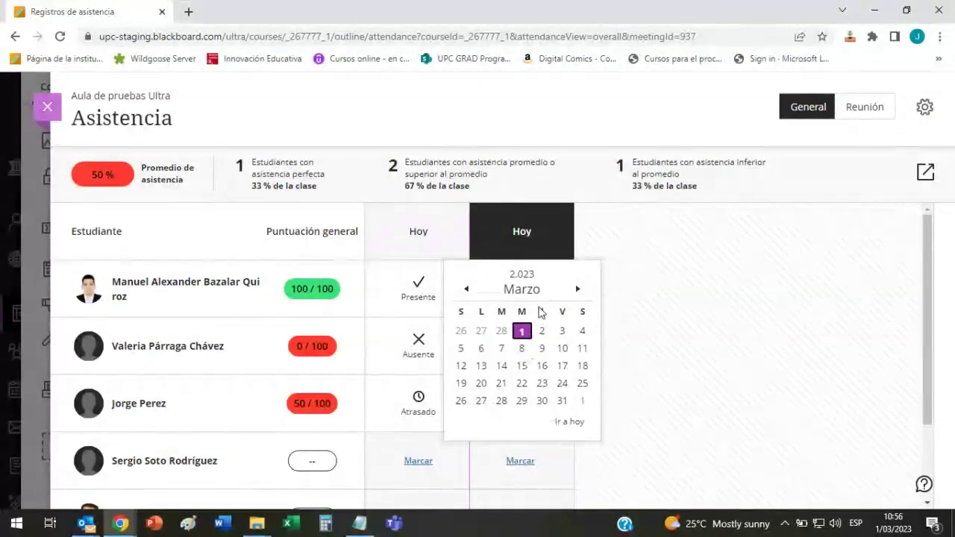
left_click(603, 293)
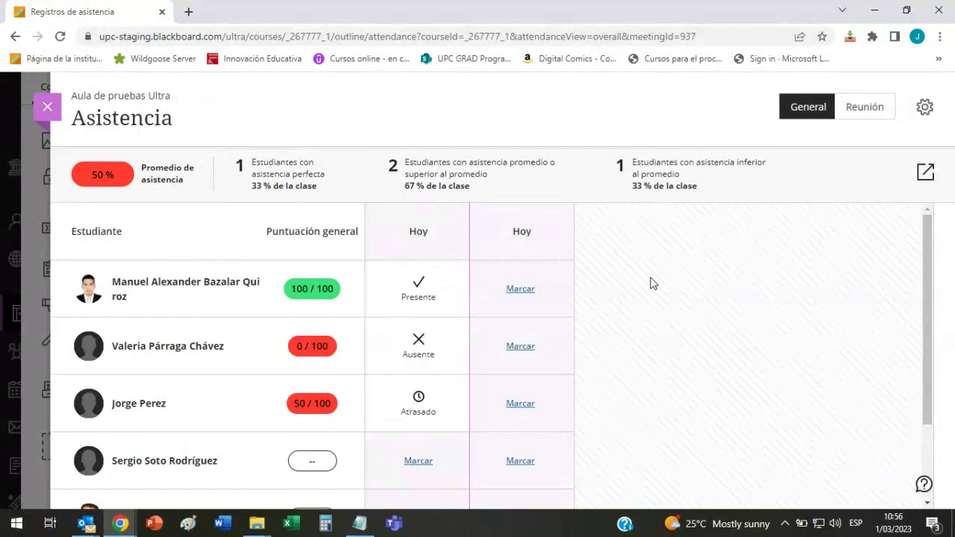
scroll(634, 283, "down", 2)
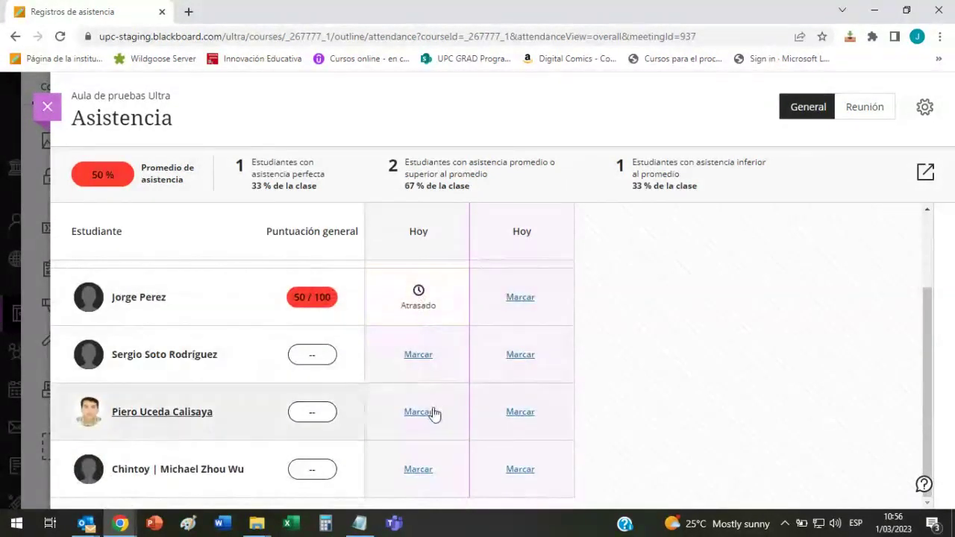
Examine the students' marks in both of today's meeting columns of the attendance register, and close the register
scroll(433, 455, "up", 2)
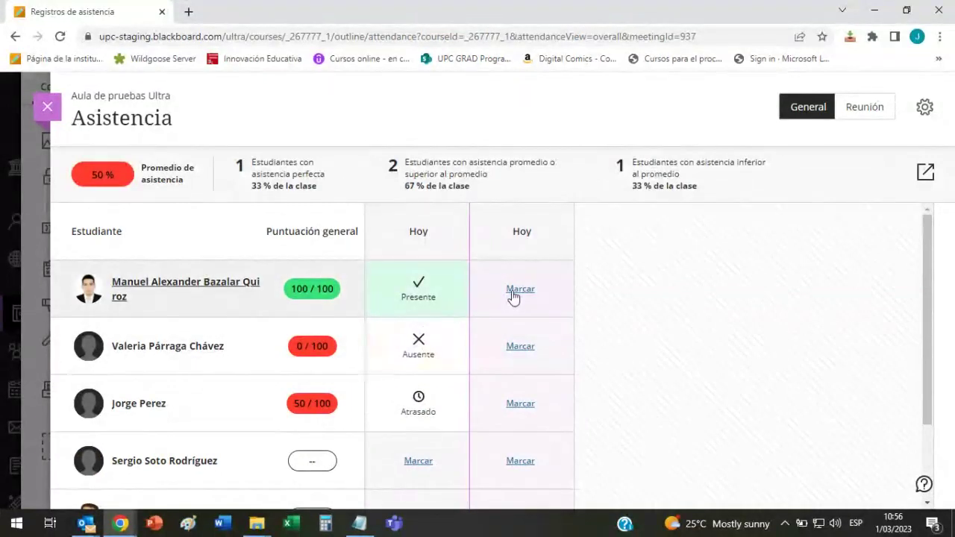
scroll(438, 287, "down", 2)
scroll(437, 286, "up", 2)
scroll(452, 290, "down", 2)
scroll(450, 288, "up", 2)
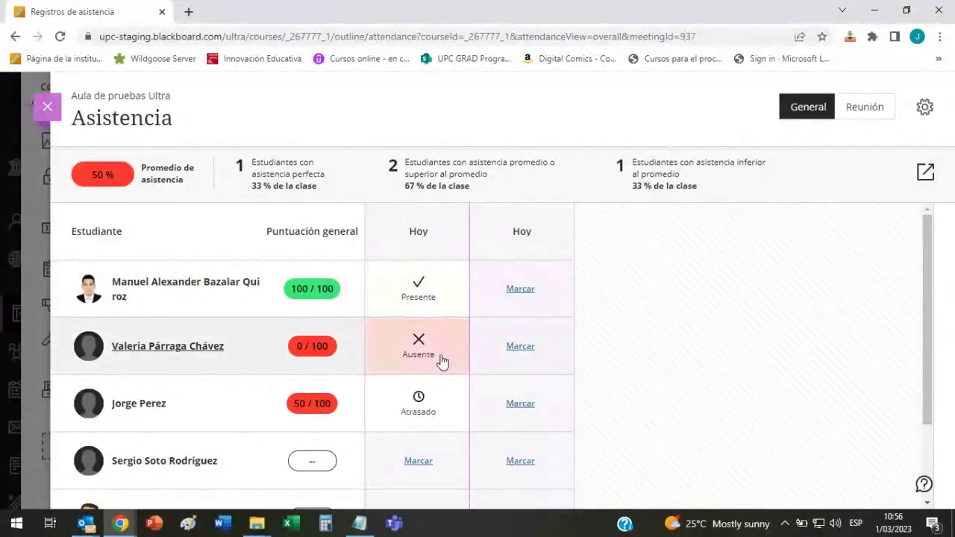
left_click(47, 107)
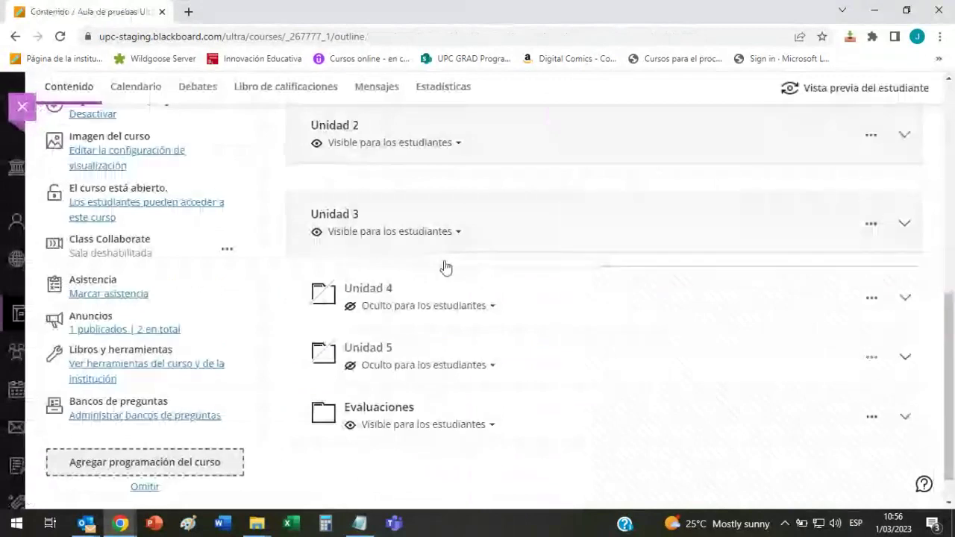
Open the list of all Class Collaborate sessions, and view Sesión 1's event details without saving
scroll(156, 271, "up", 2)
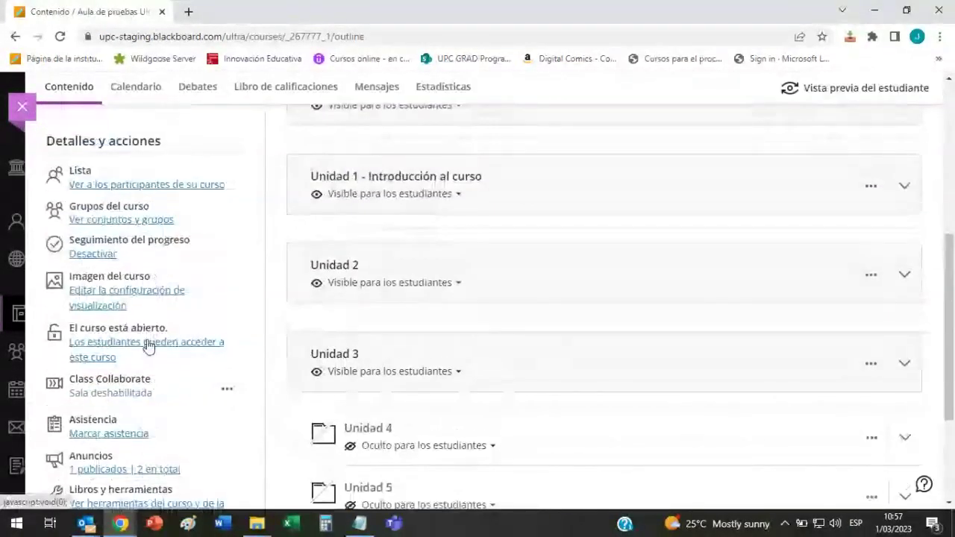
left_click(228, 396)
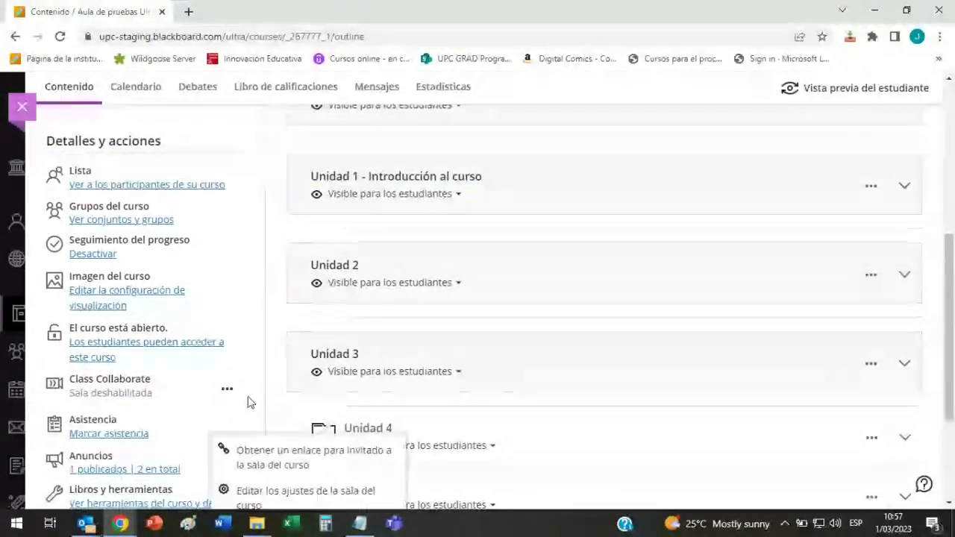
scroll(250, 403, "down", 2)
left_click(320, 420)
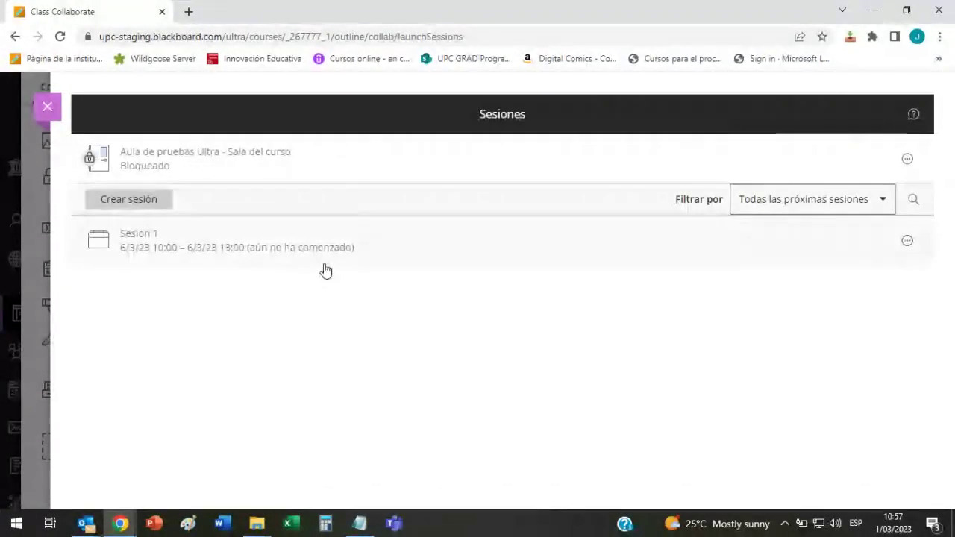
left_click(305, 251)
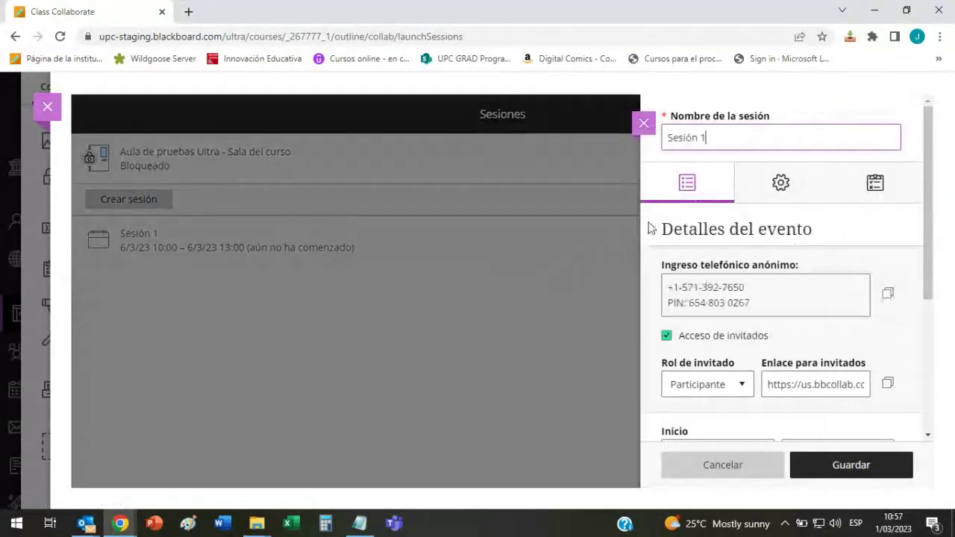
left_click(643, 123)
View the reports of Sesión 1, and return to the course content page
left_click(908, 242)
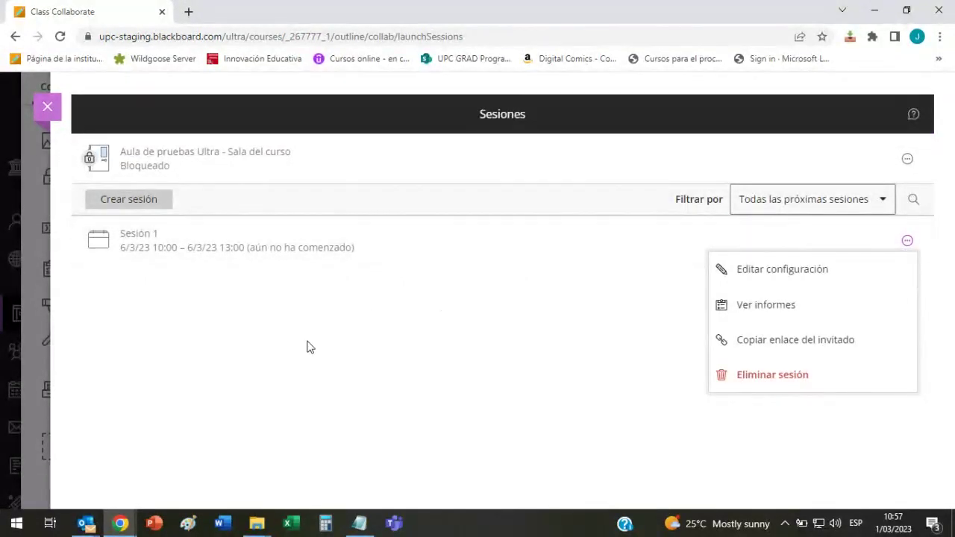
left_click(310, 348)
left_click(907, 241)
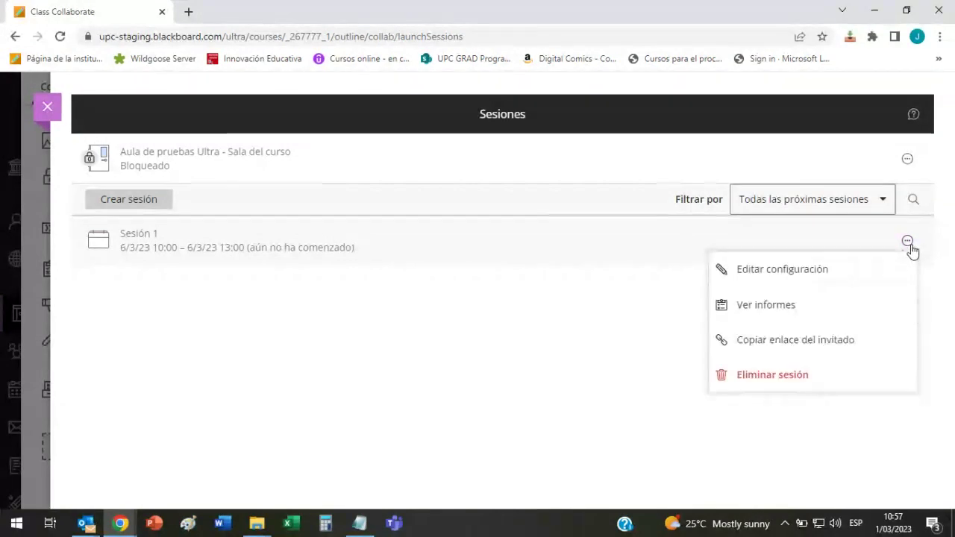
left_click(791, 314)
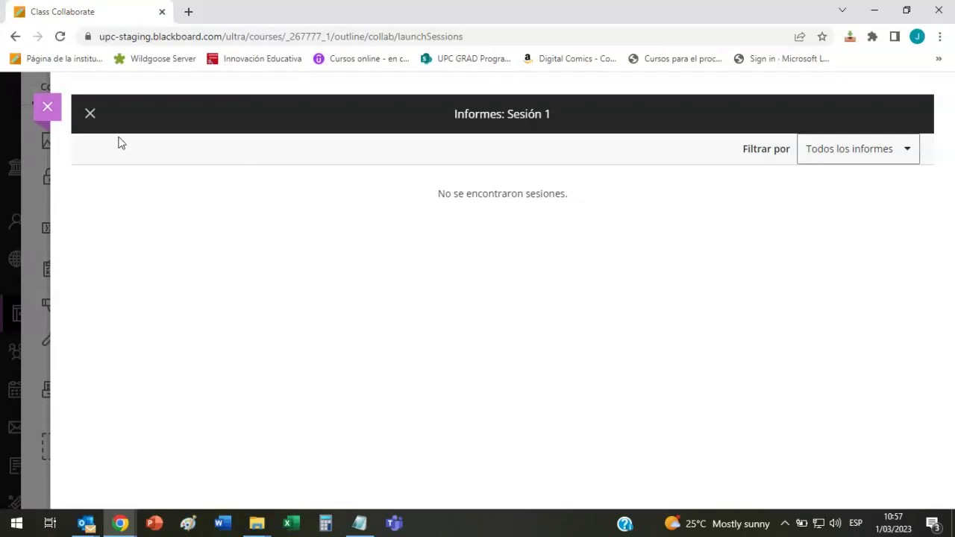
left_click(47, 107)
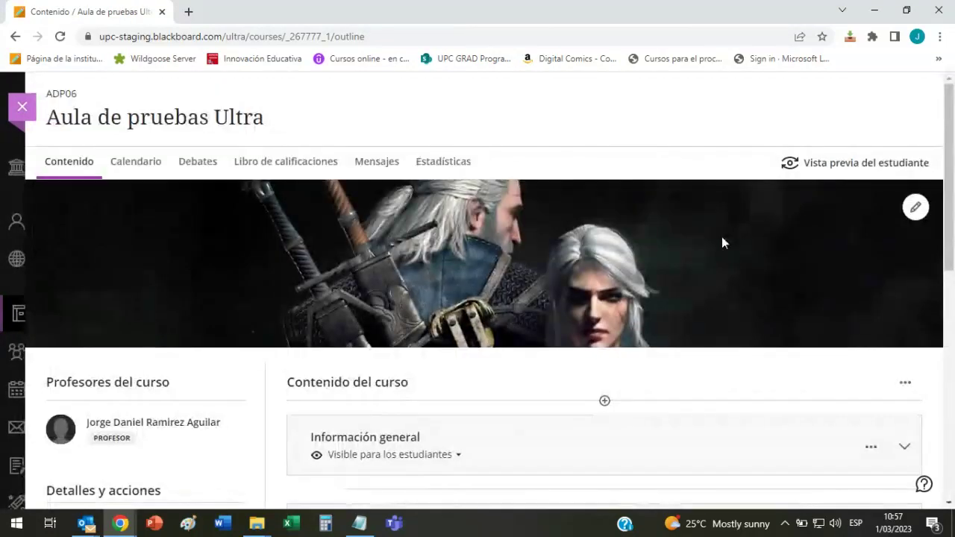
Open the institution page in a new browser tab, and open the favourite course Aula de pruebas Ultra (ADP05) there
scroll(722, 237, "down", 4)
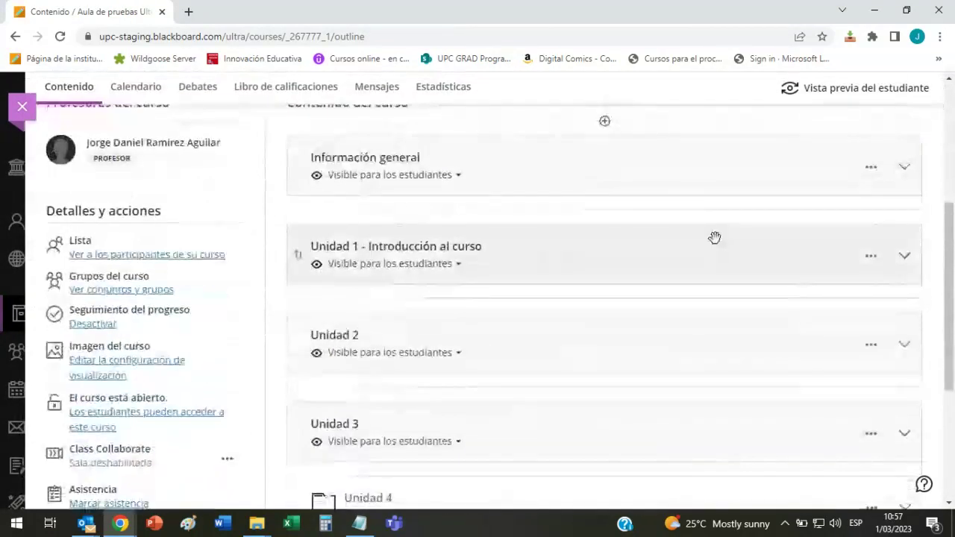
scroll(145, 294, "down", 2)
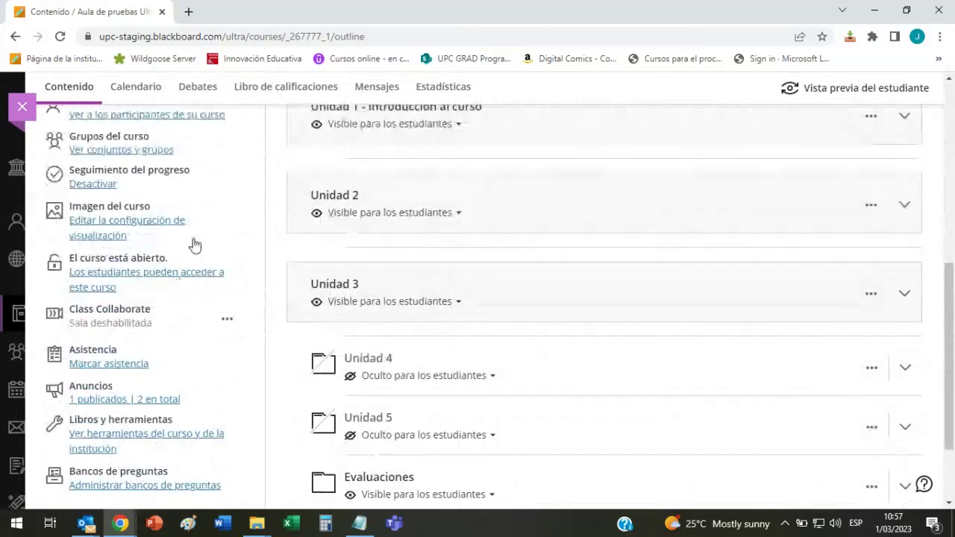
mouse_move(120, 523)
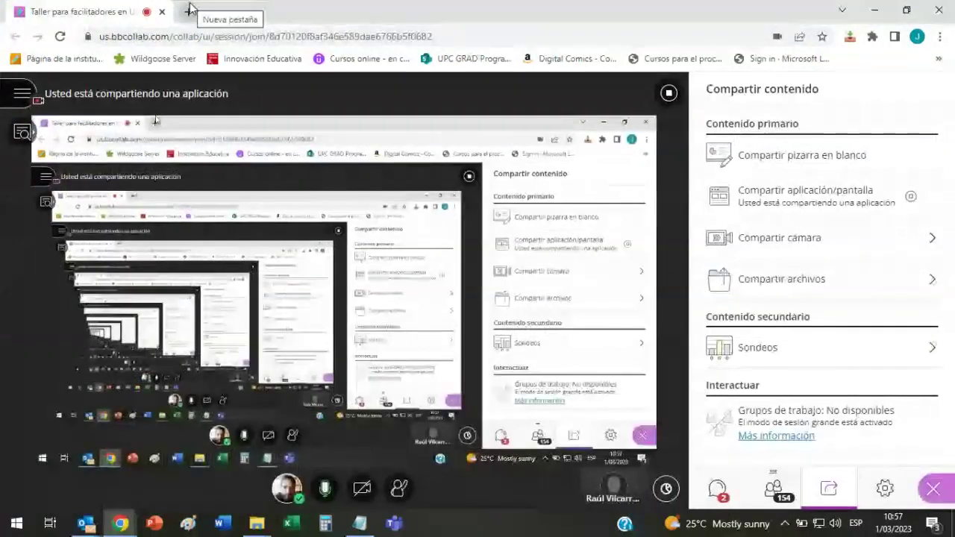
left_click(190, 9)
left_click(60, 60)
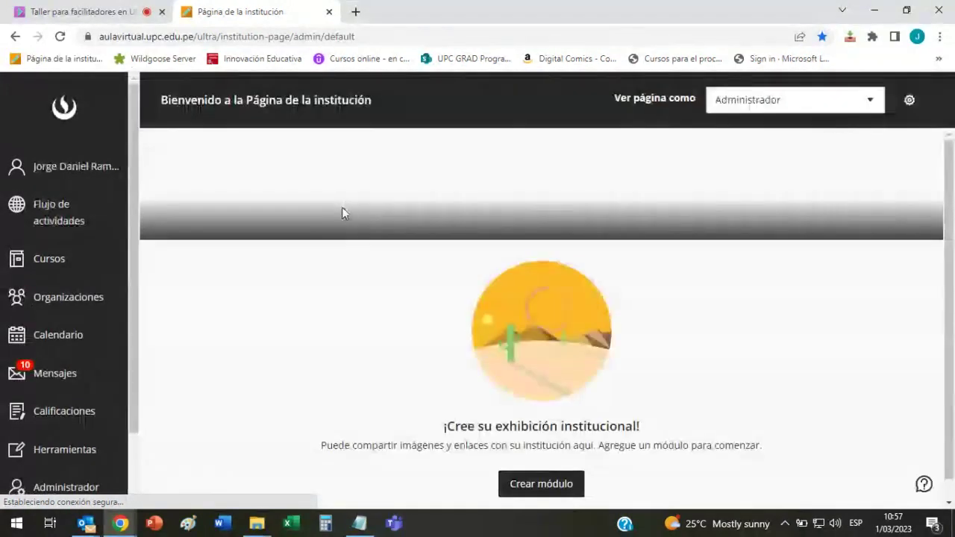
left_click(60, 317)
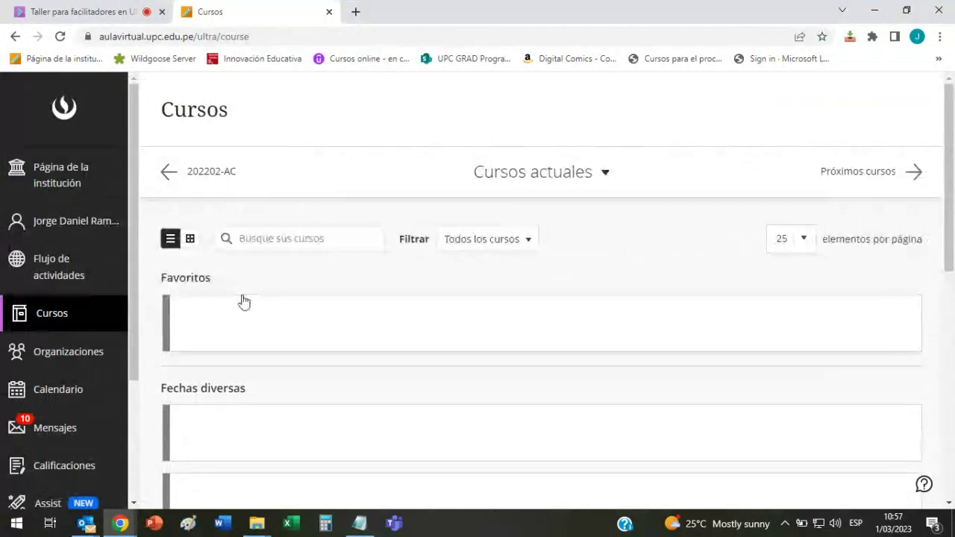
left_click(250, 335)
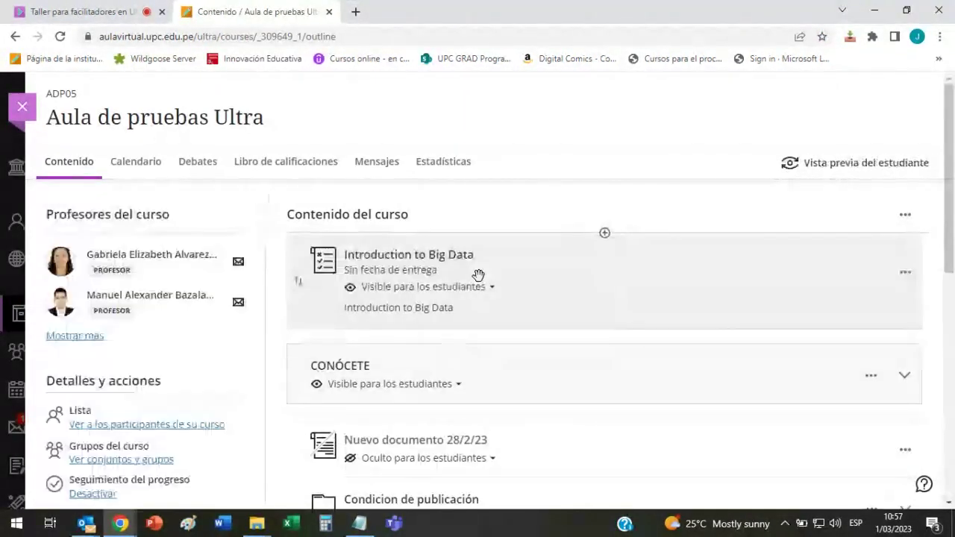
Open the management list of all Class Collaborate sessions for the ADP05 course
scroll(249, 335, "down", 3)
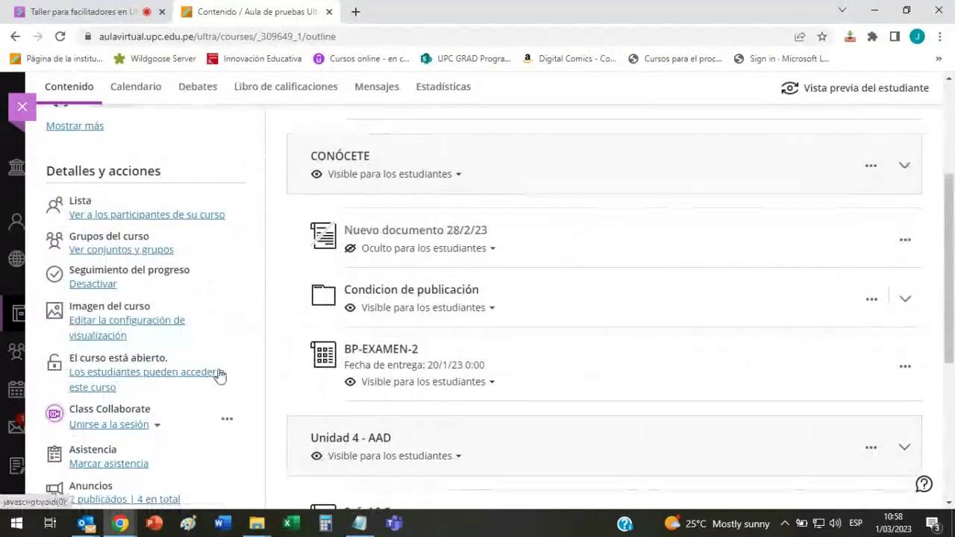
left_click(227, 419)
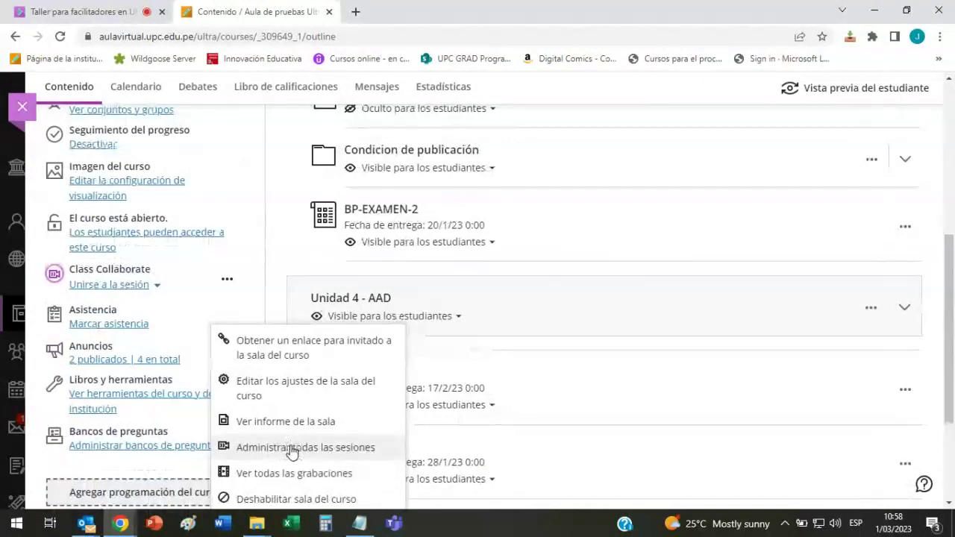
left_click(291, 448)
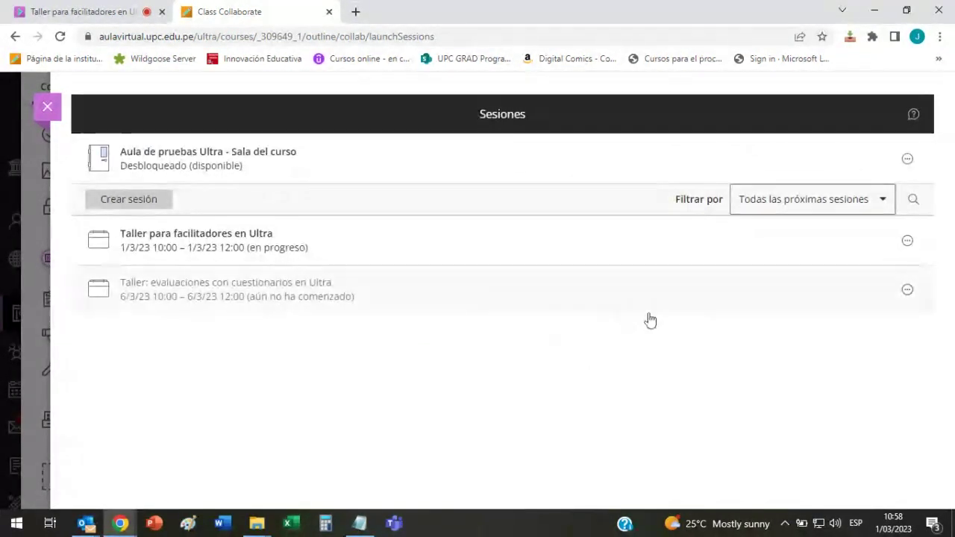
Filter the sessions by "Todas las sesiones anteriores" and show page 2 of the list
left_click(868, 205)
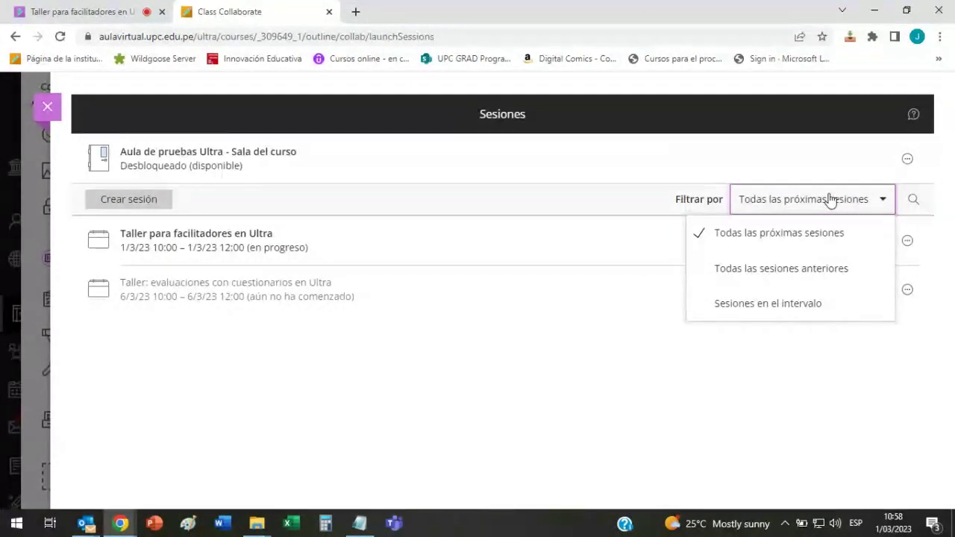
left_click(401, 200)
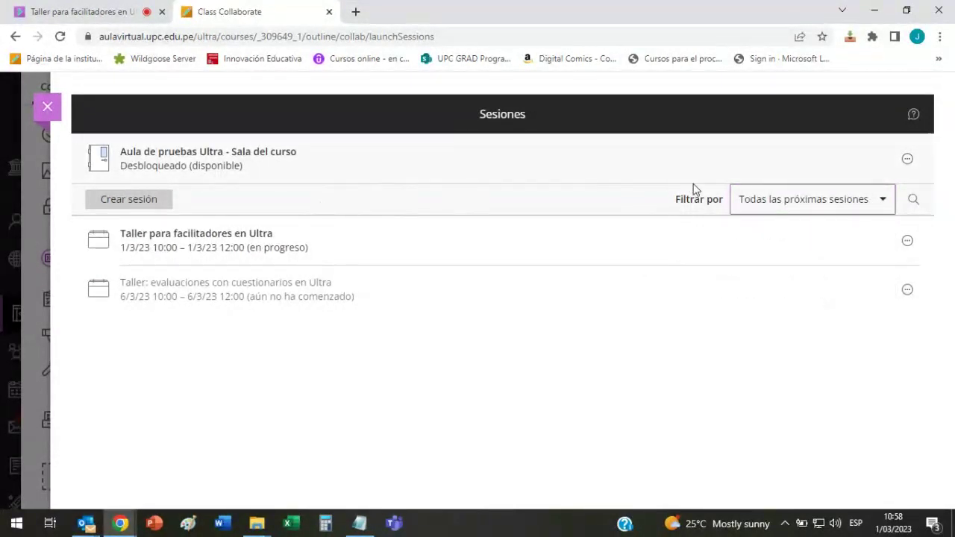
left_click(830, 200)
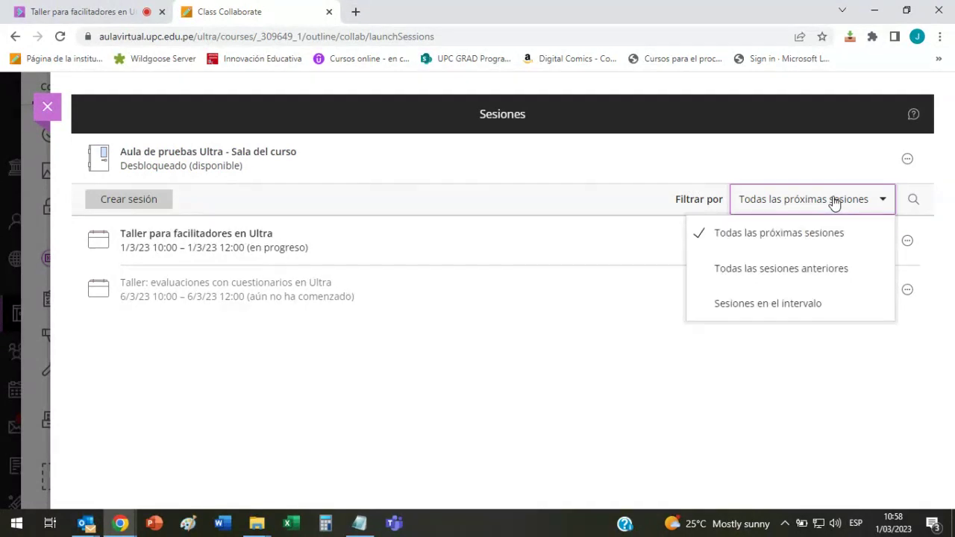
left_click(801, 278)
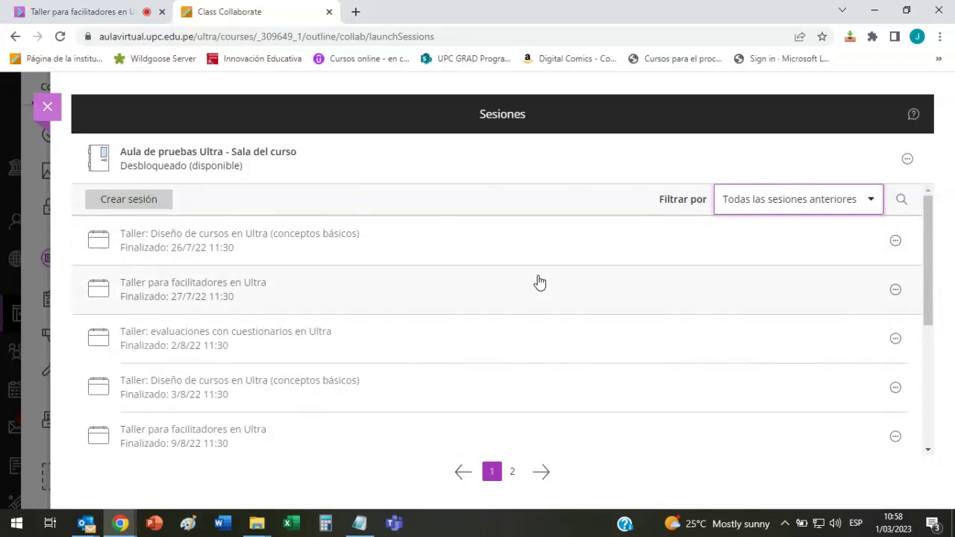
left_click(513, 474)
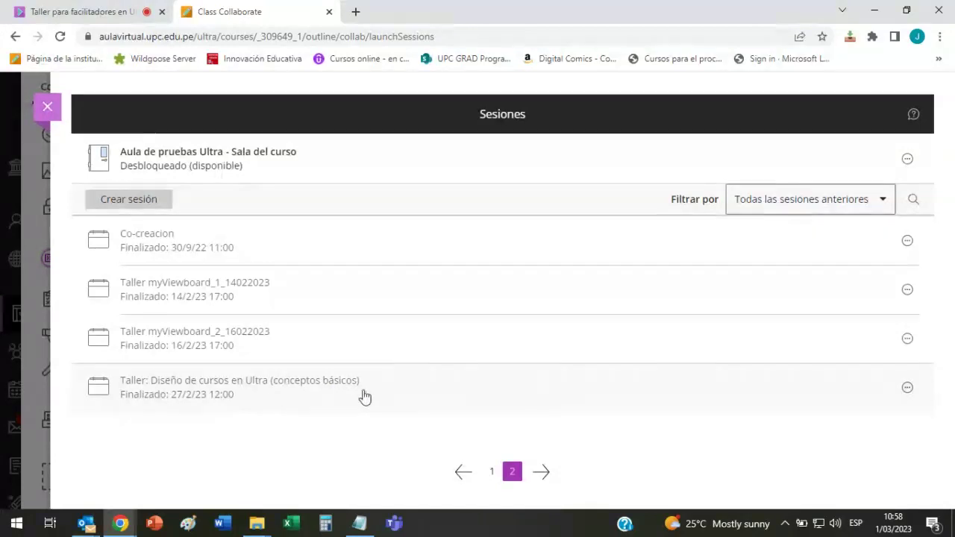
View the reports of the session "Taller: Diseño de cursos en Ultra (conceptos básicos)" that ended on 27/2/23, including its duration
left_click(907, 389)
scroll(891, 388, "down", 2)
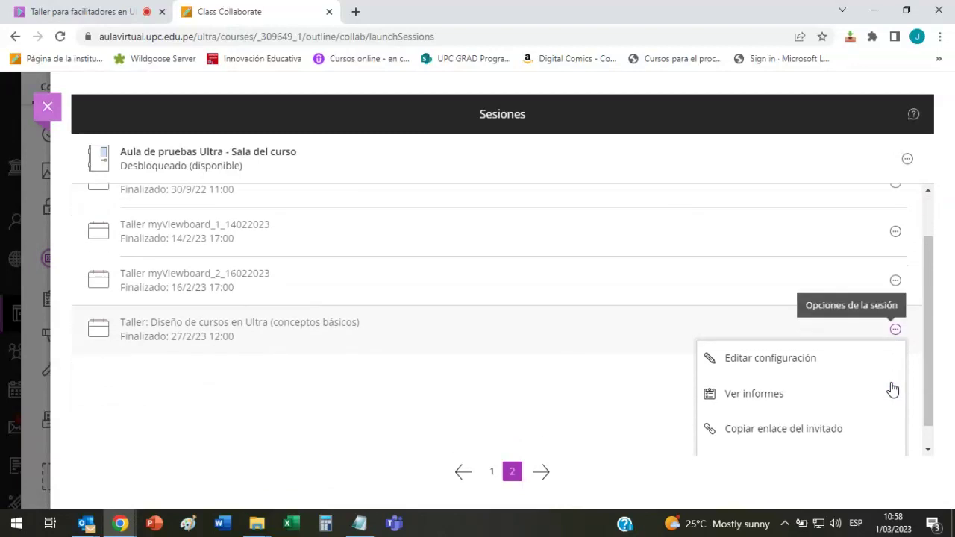
left_click(778, 377)
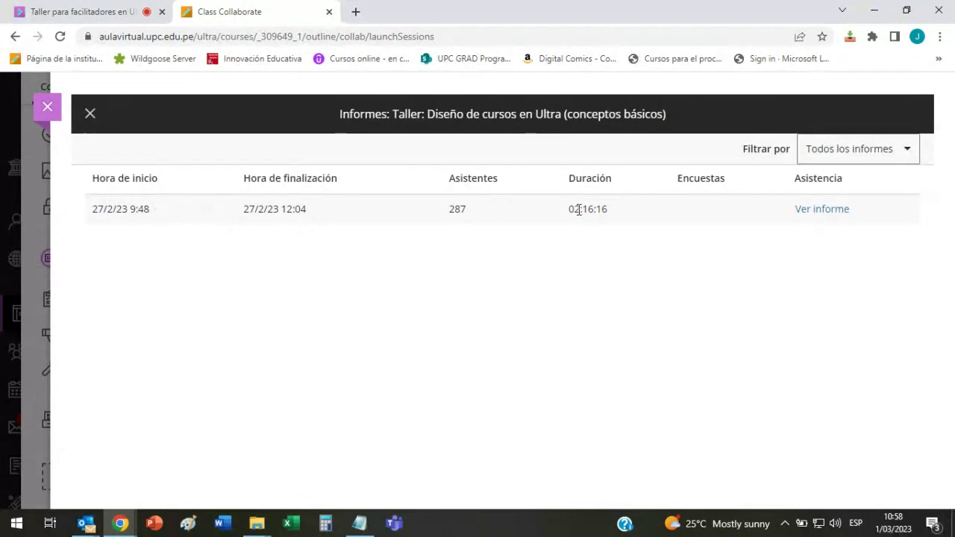
left_click_drag(576, 209, 622, 219)
left_click(667, 234)
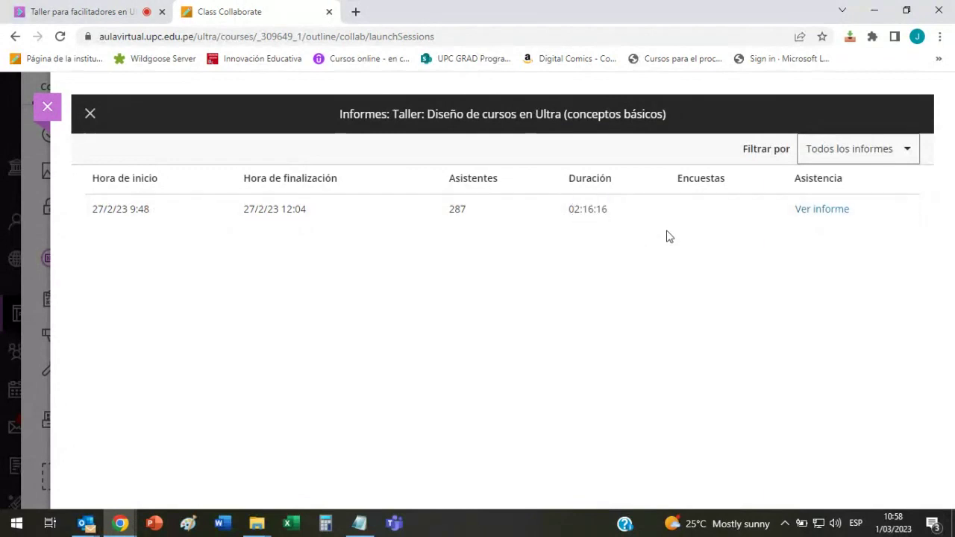
Open the workshop's attendance report and examine the attendees' connection times, total times and export options
left_click(822, 210)
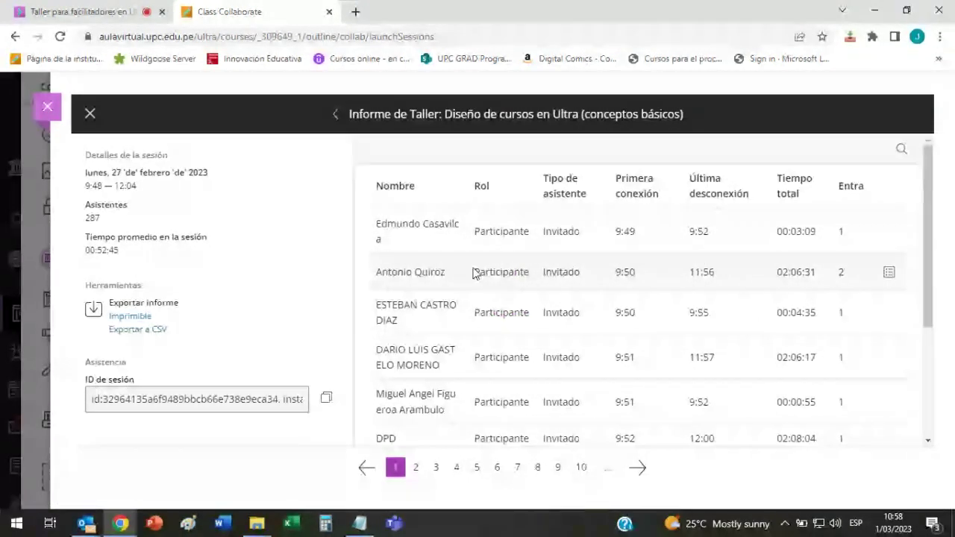
scroll(791, 307, "down", 3)
scroll(789, 306, "up", 3)
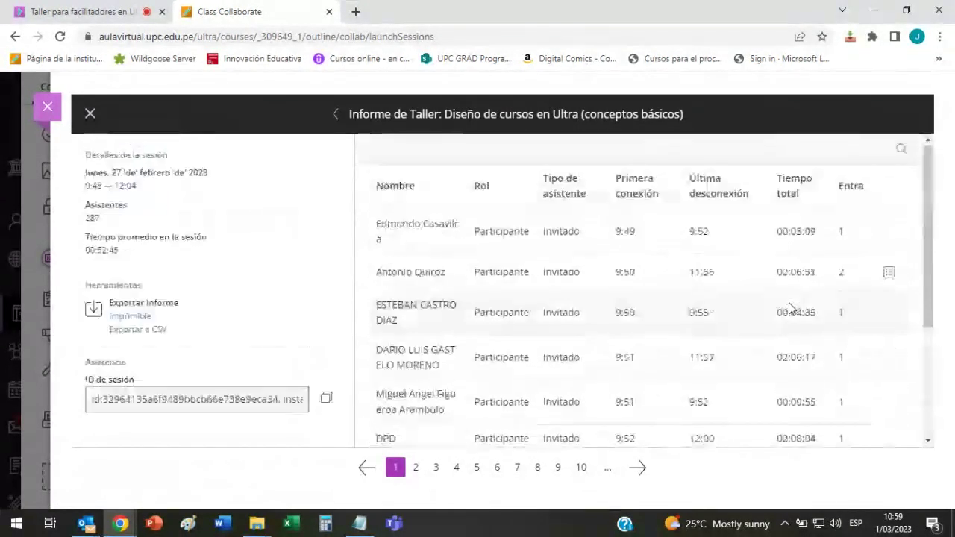
scroll(821, 283, "down", 3)
scroll(447, 283, "up", 2)
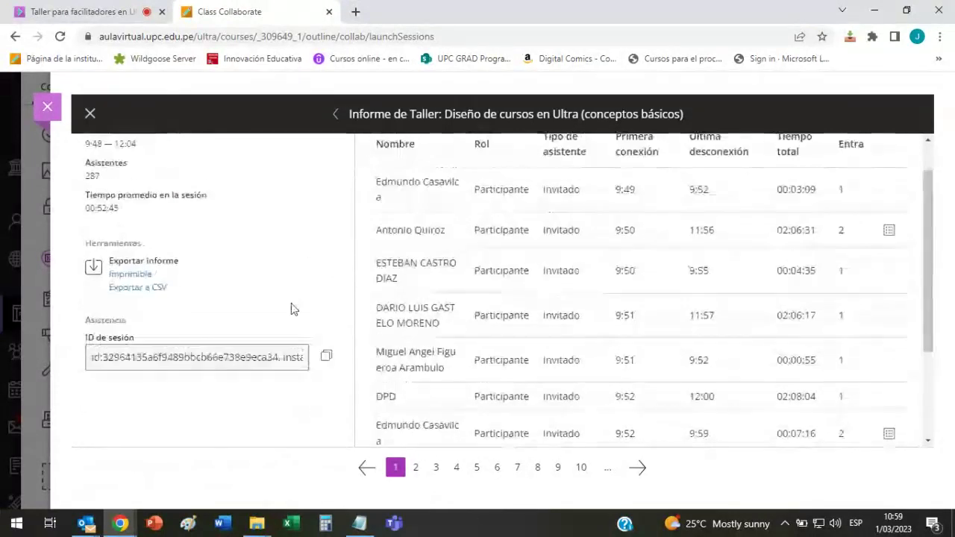
Open the printable version of the attendance report, and examine its attendee list without printing or saving it as PDF
left_click(130, 274)
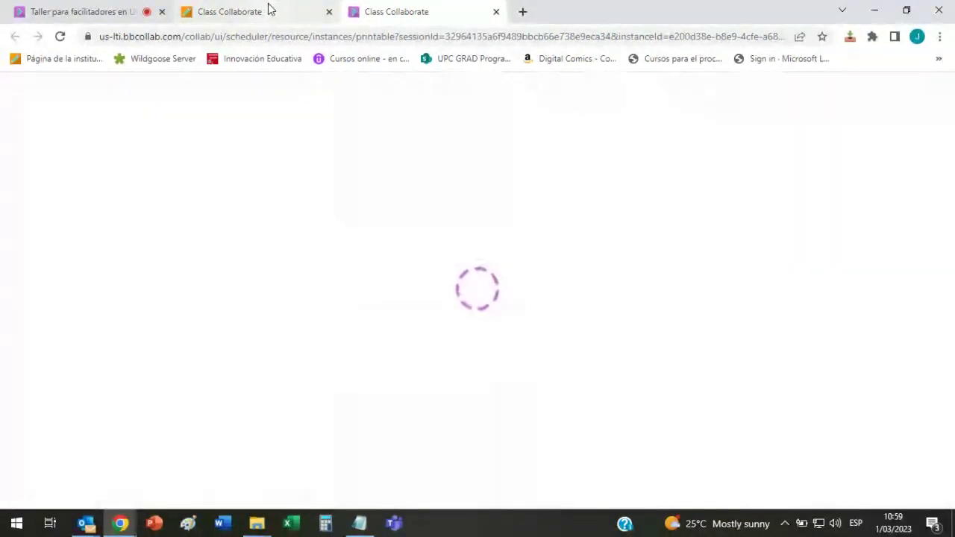
mouse_move(273, 9)
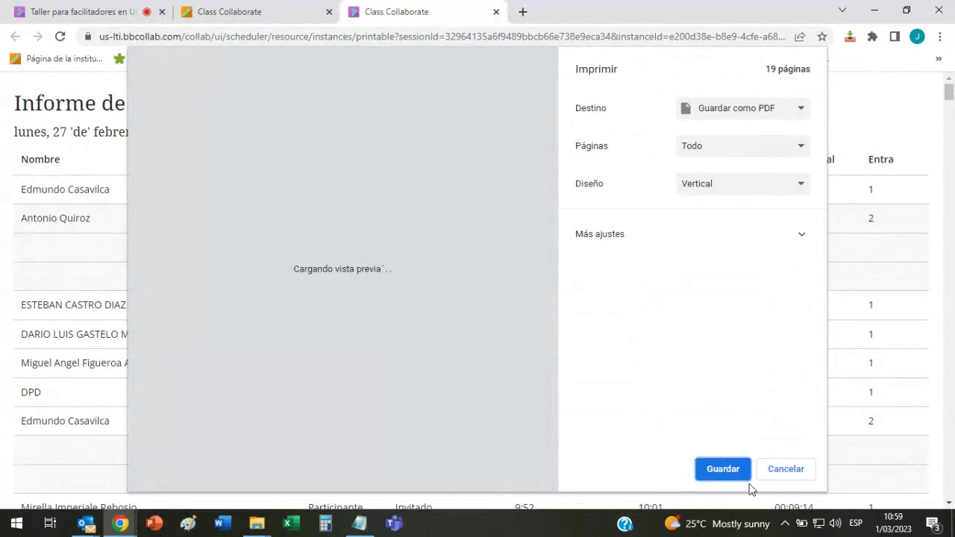
left_click(790, 471)
scroll(653, 278, "down", 15)
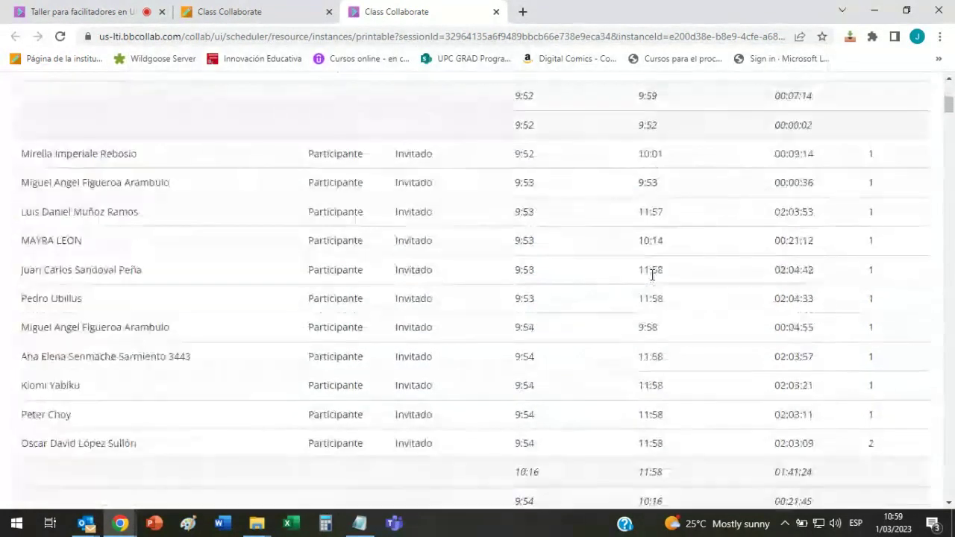
scroll(653, 275, "down", 5)
scroll(652, 275, "up", 20)
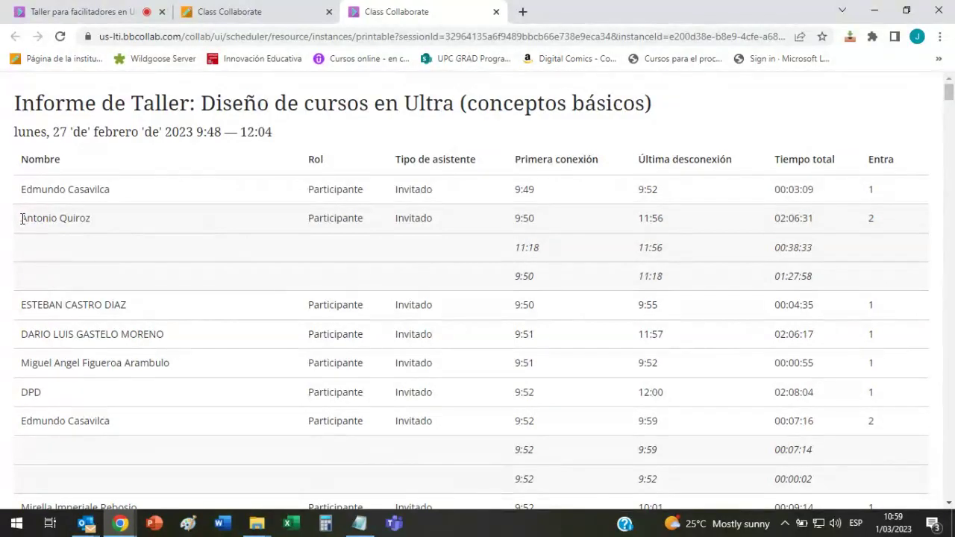
Examine the second listed attendee's role, overall connection times and separate connection entries in the printable attendance report
left_click_drag(22, 219, 463, 216)
left_click(432, 218)
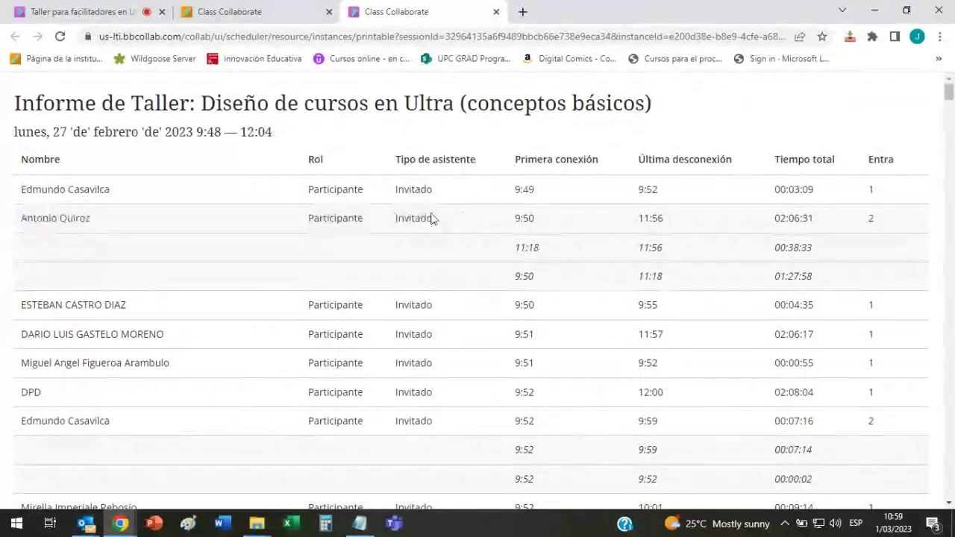
double_click(429, 216)
left_click(458, 218)
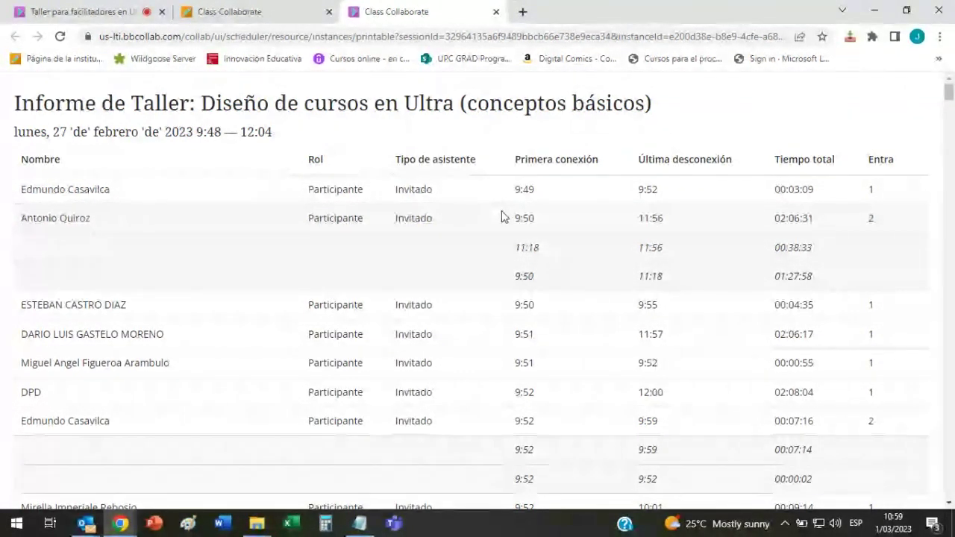
left_click_drag(502, 216, 848, 262)
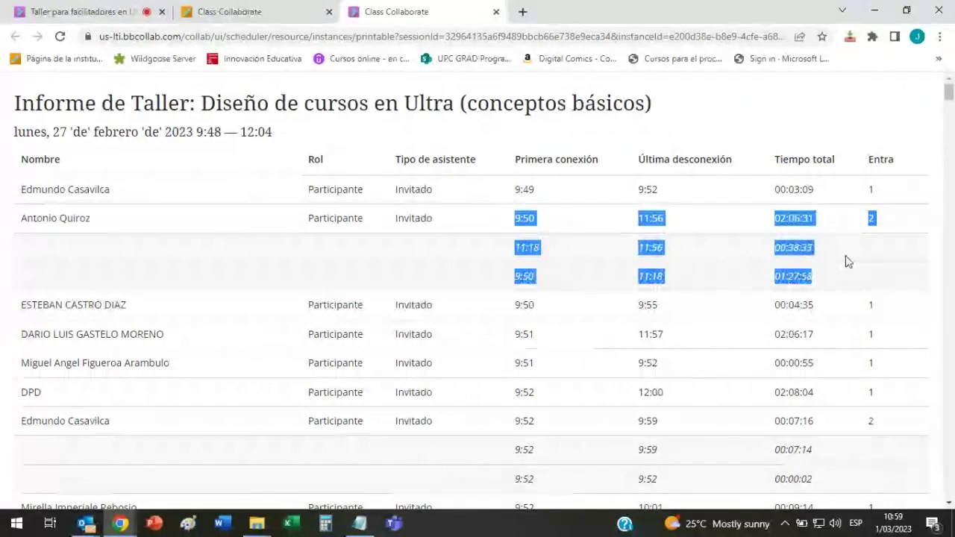
left_click(602, 216)
left_click_drag(508, 221, 545, 223)
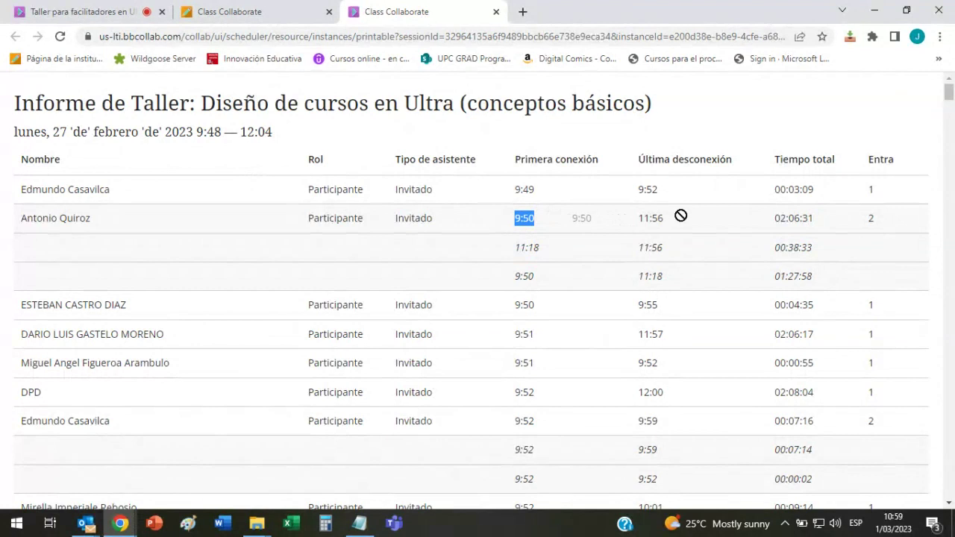
left_click_drag(681, 216, 664, 219)
left_click_drag(665, 220, 649, 220)
left_click(651, 218)
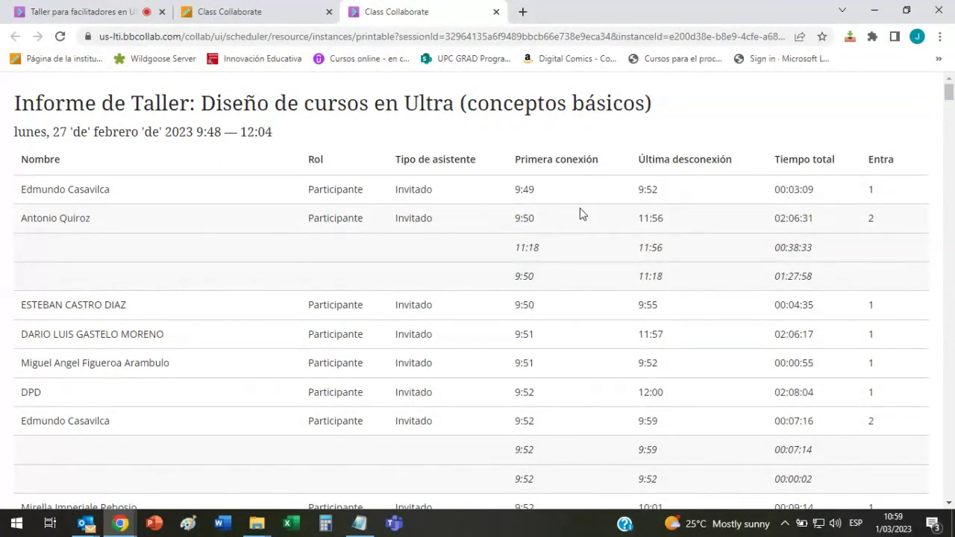
left_click_drag(516, 248, 549, 250)
left_click(528, 246)
left_click_drag(636, 249, 667, 250)
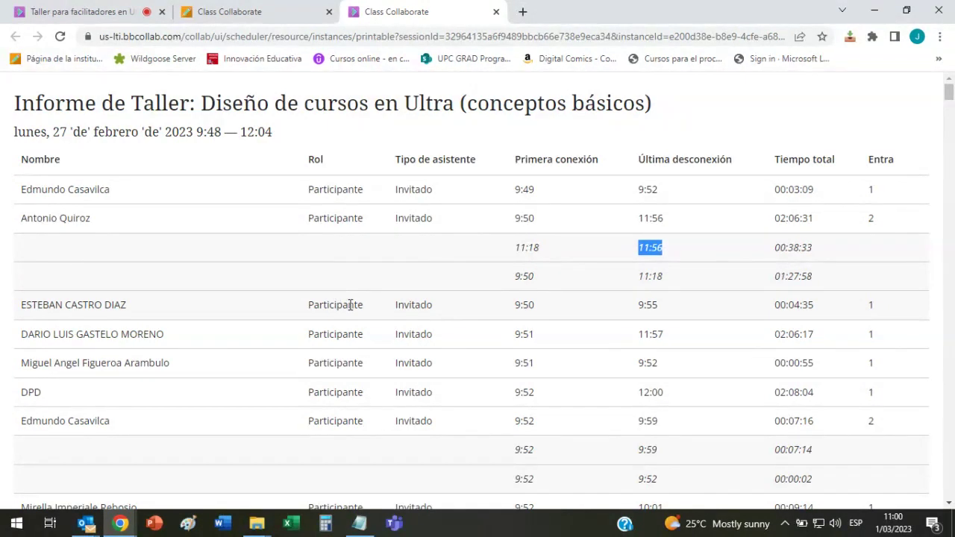
Examine the next attendee's name, first connection, last disconnection and total time, and compare the total time of the attendee below
scroll(448, 309, "down", 1)
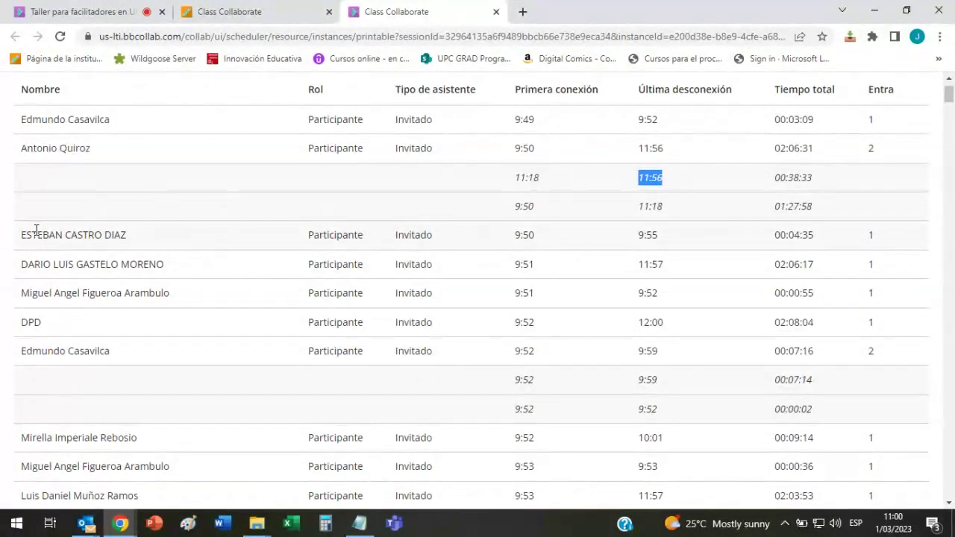
left_click_drag(22, 235, 141, 240)
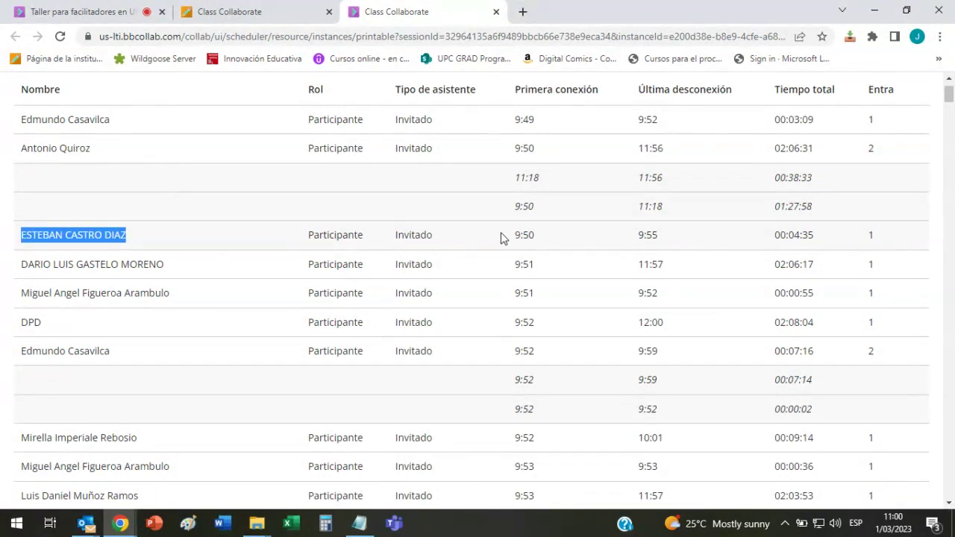
left_click_drag(513, 238, 537, 238)
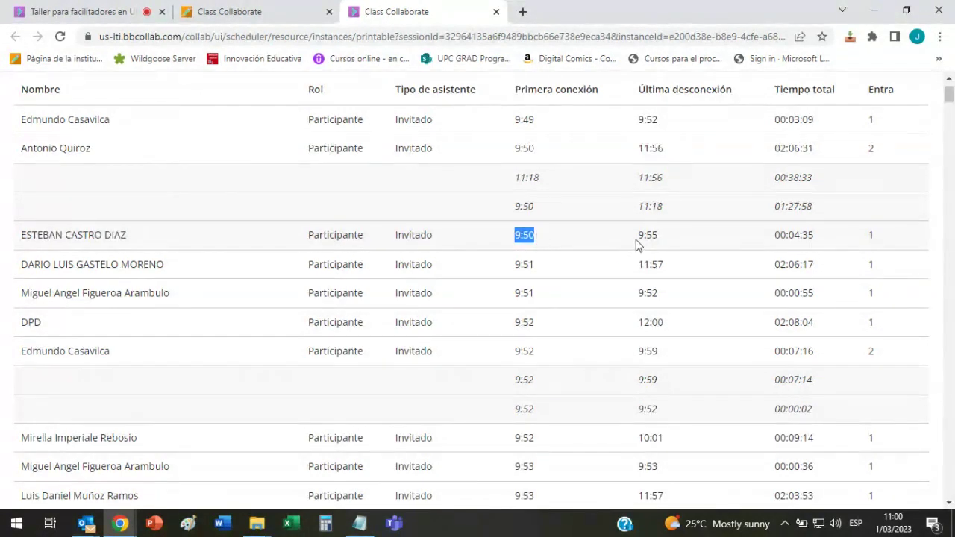
left_click_drag(637, 239, 664, 240)
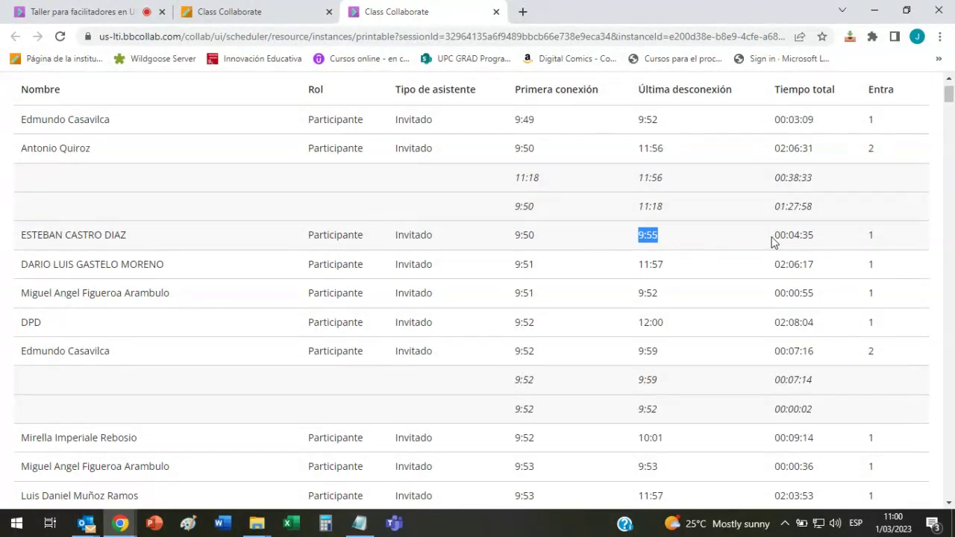
left_click_drag(775, 237, 824, 241)
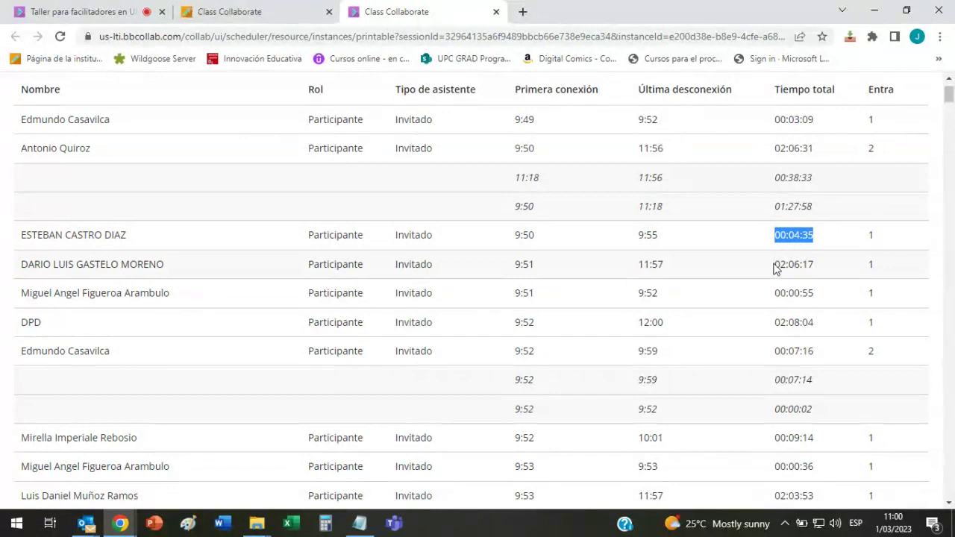
left_click_drag(775, 265, 817, 268)
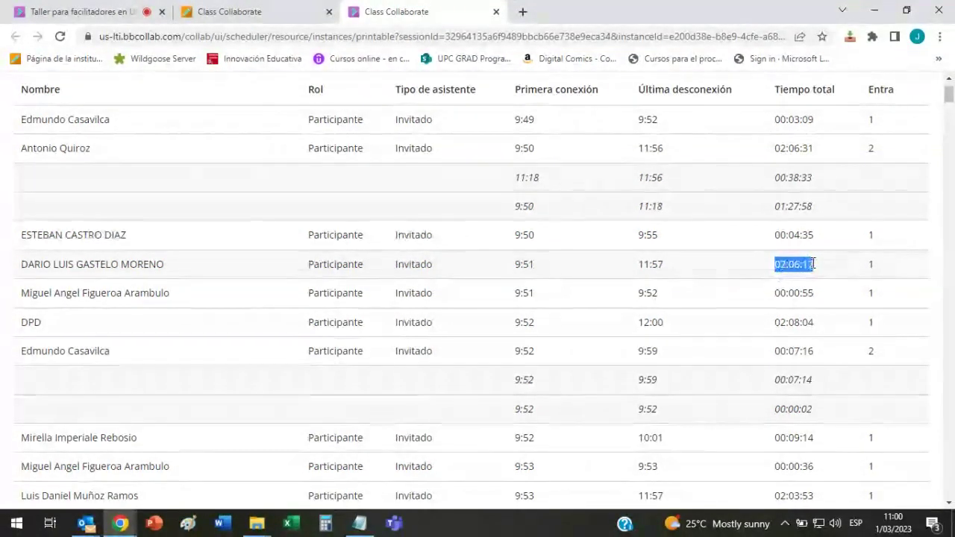
left_click(803, 265)
Return to the workshop's attendance report in Class Collaborate and export it to CSV
left_click(299, 11)
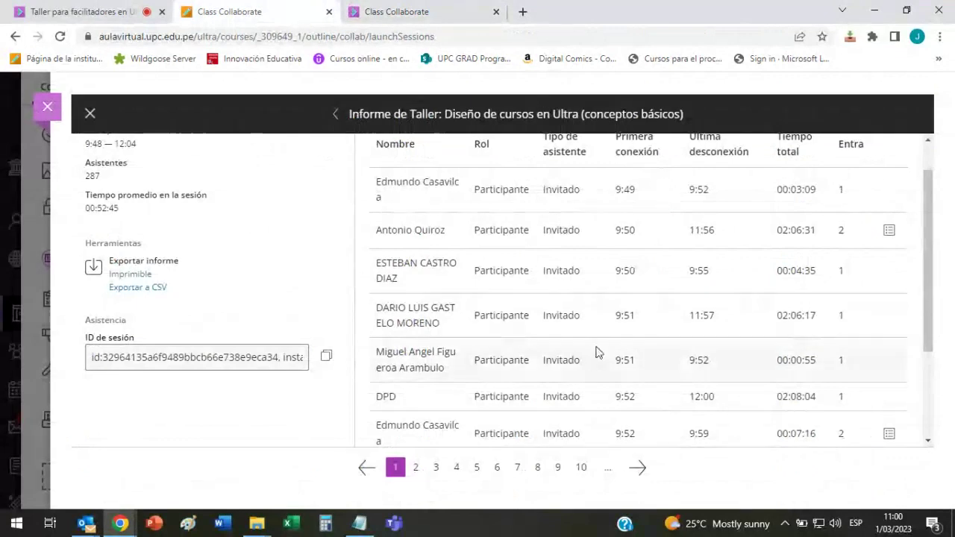
left_click(138, 287)
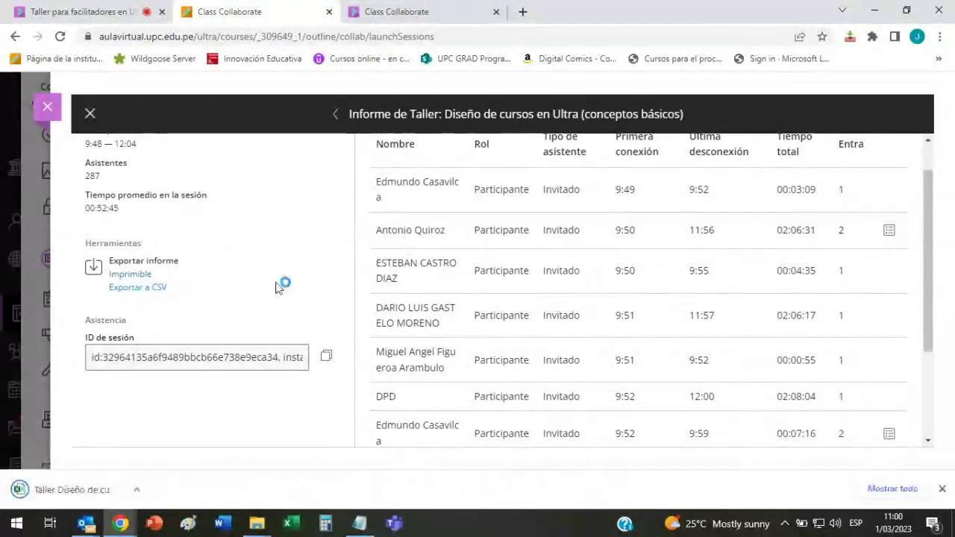
left_click(127, 492)
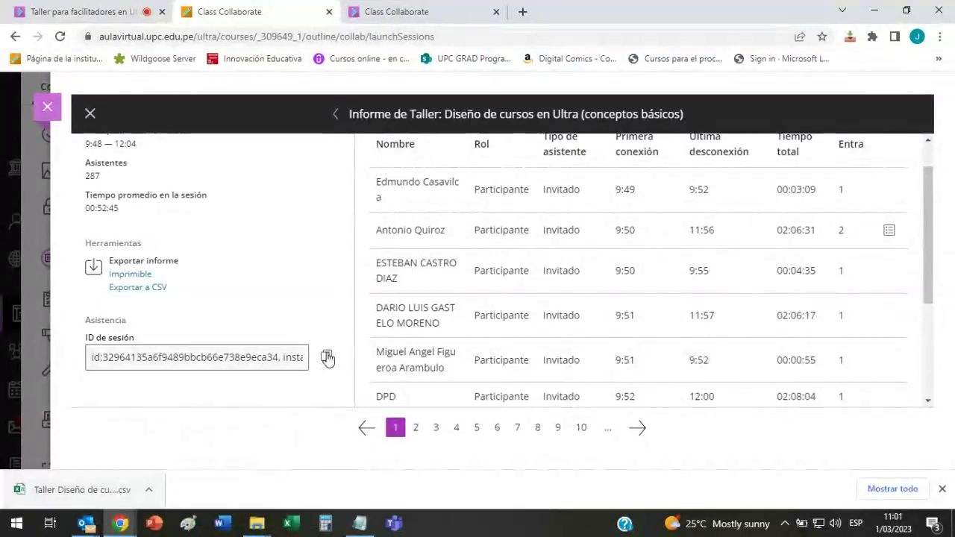
Review the workshop report's export options, show its printable version again and return to the report
scroll(380, 302, "up", 1)
scroll(380, 302, "down", 2)
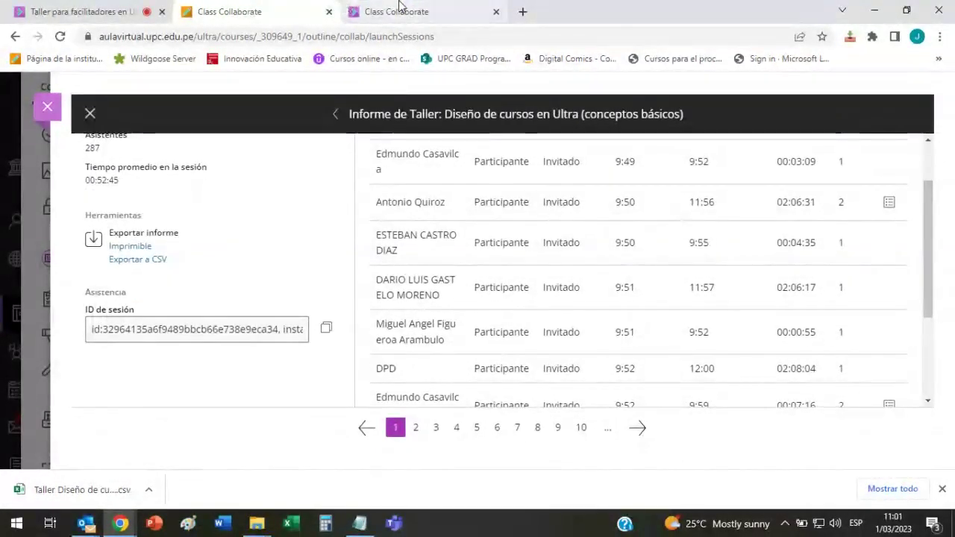
left_click(130, 246)
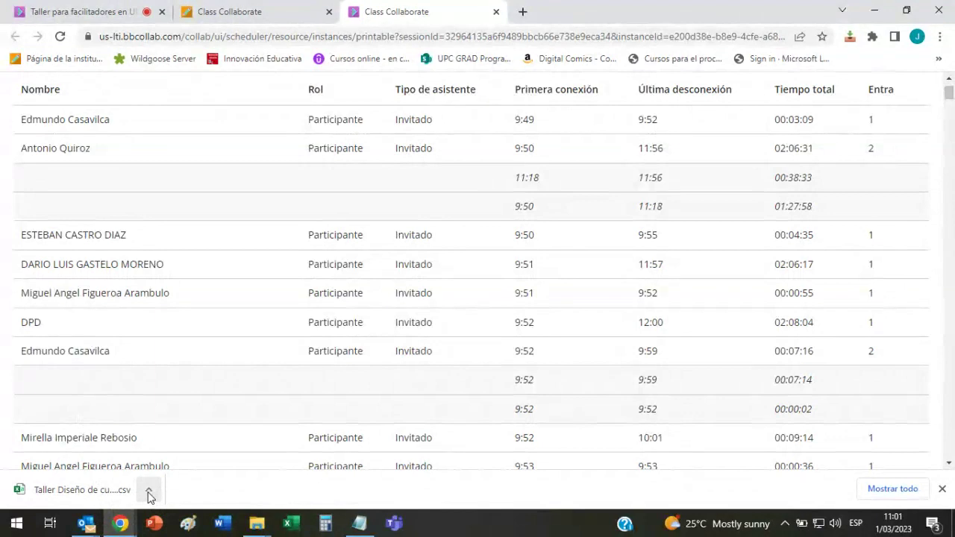
left_click(231, 11)
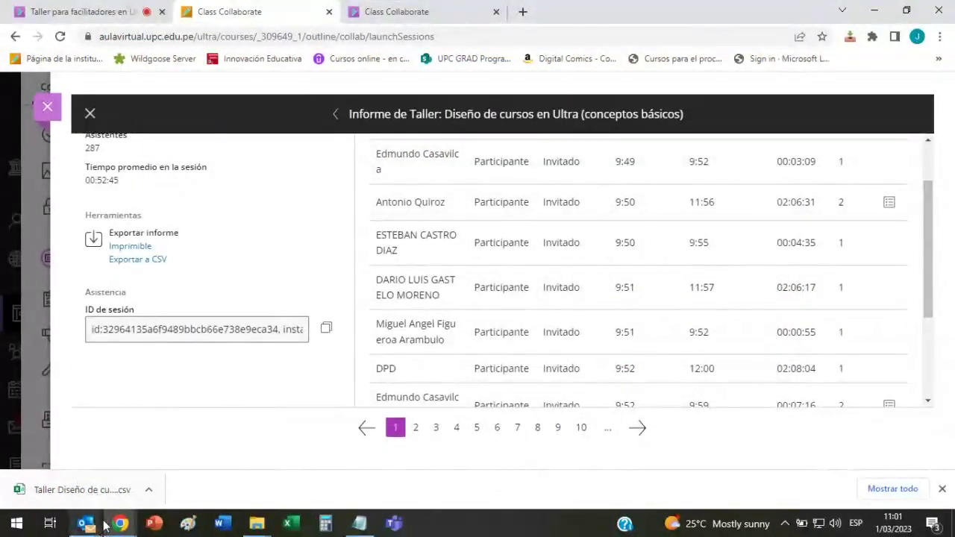
mouse_move(104, 526)
left_click(105, 444)
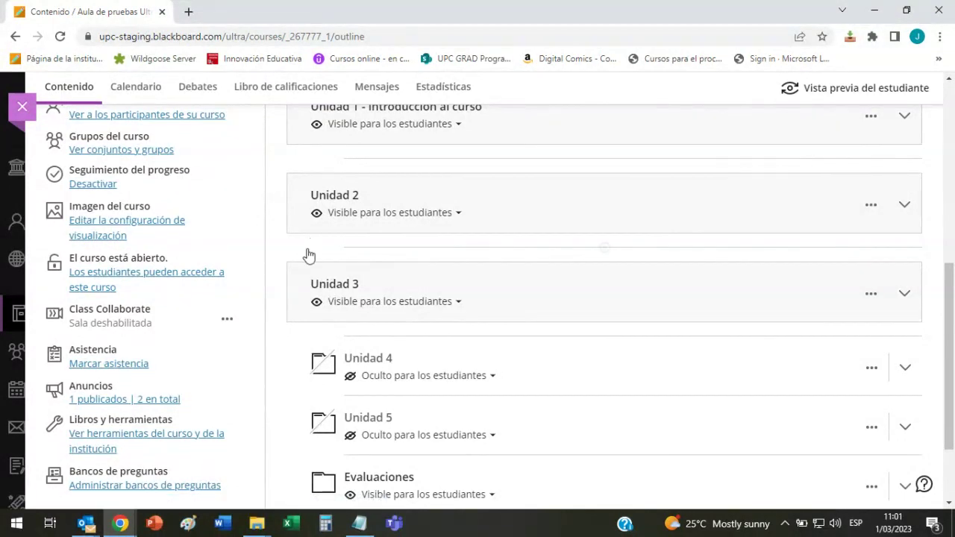
left_click(120, 522)
left_click(249, 466)
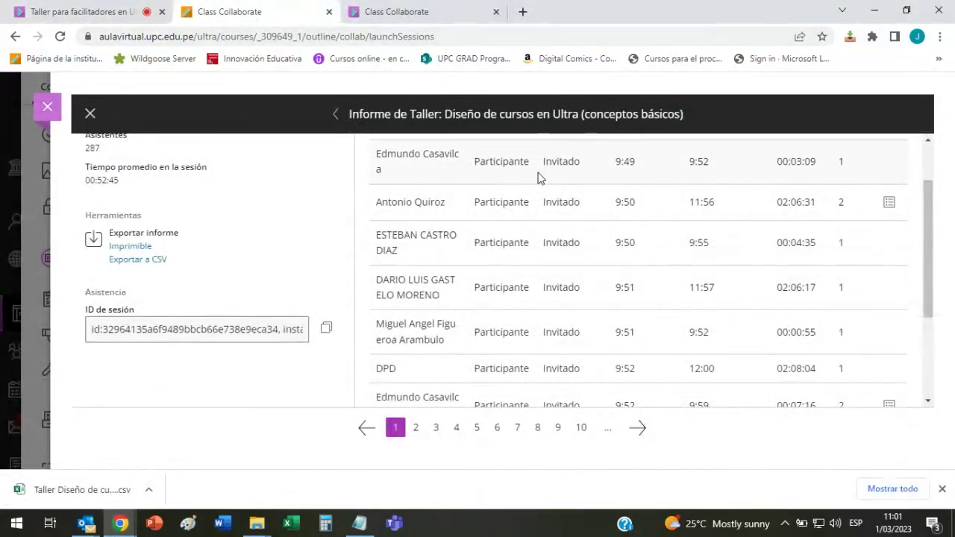
Close the workshop report, switch to the staging "Aula de pruebas Ultra" course window and open the management of all its Class Collaborate sessions
scroll(538, 178, "up", 2)
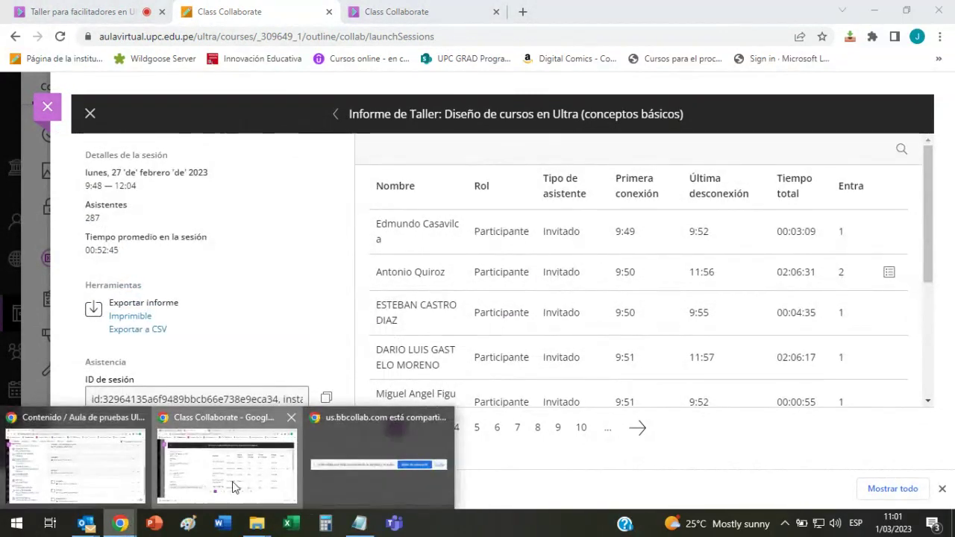
left_click(47, 107)
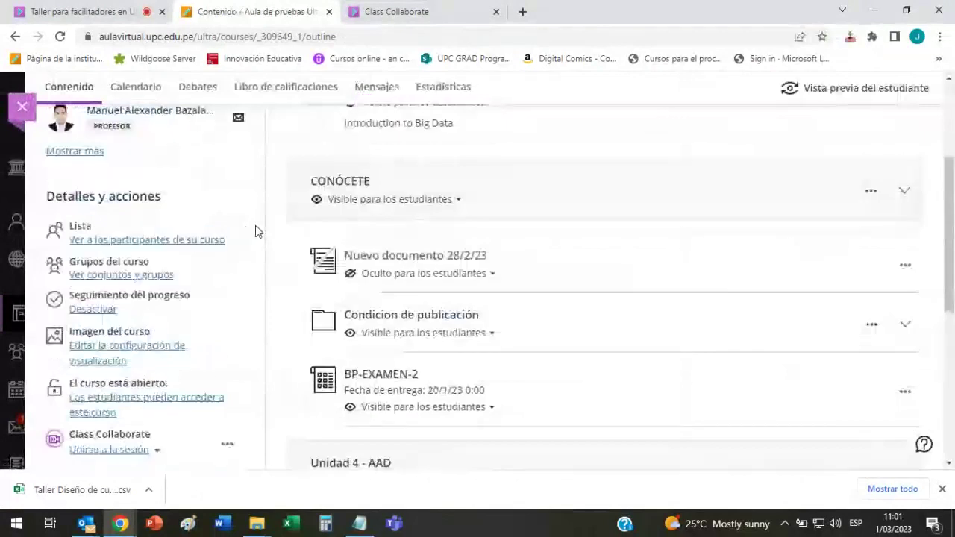
mouse_move(119, 523)
left_click(85, 469)
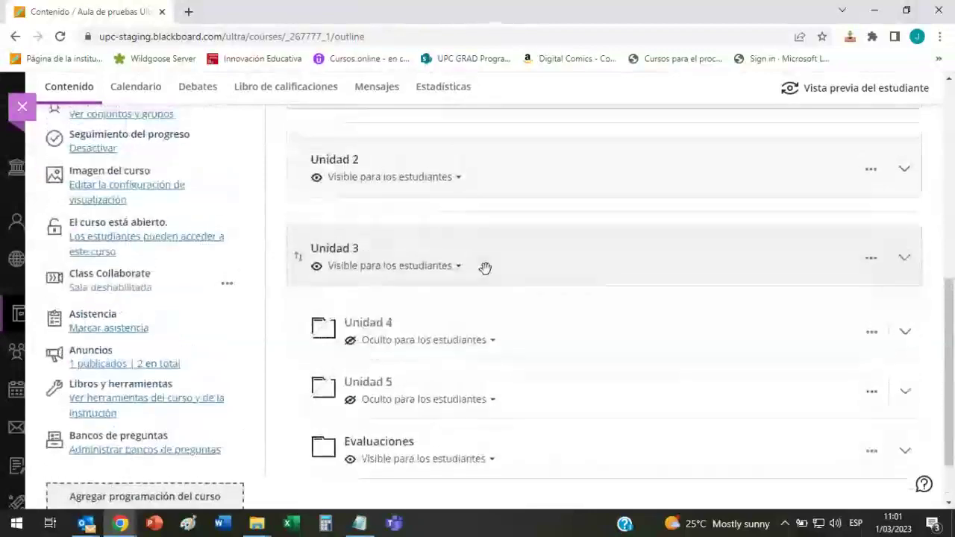
left_click(226, 350)
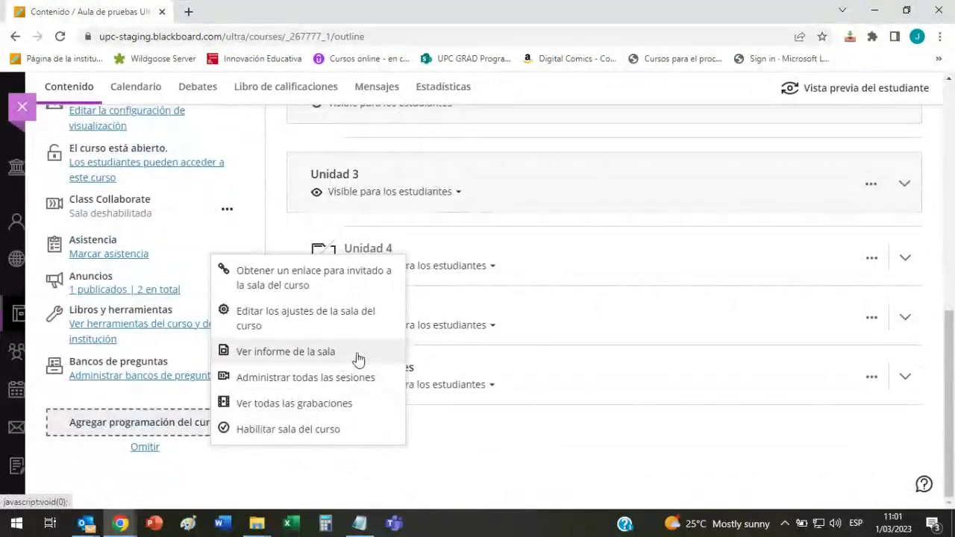
left_click(364, 380)
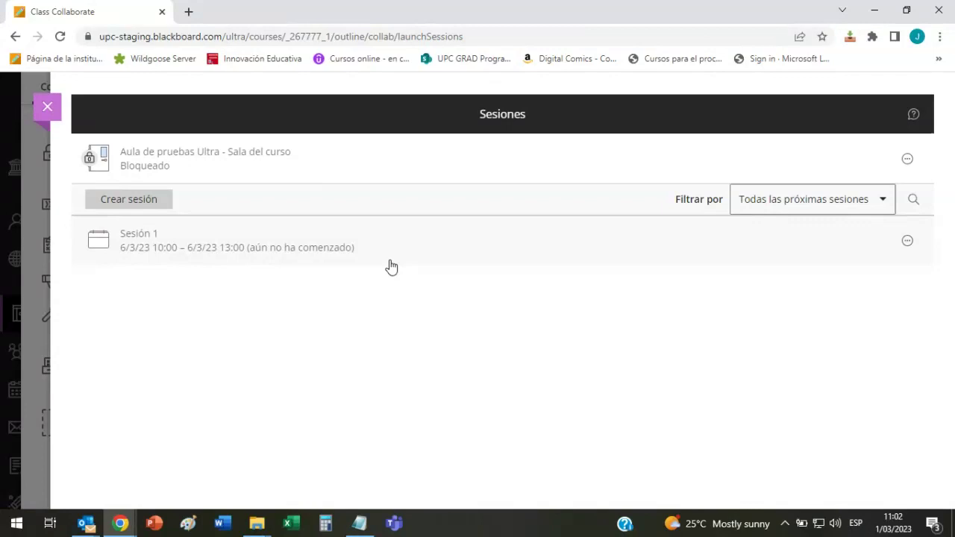
Start creating a new Class Collaborate session and name it "Sesión de clase"
left_click(152, 203)
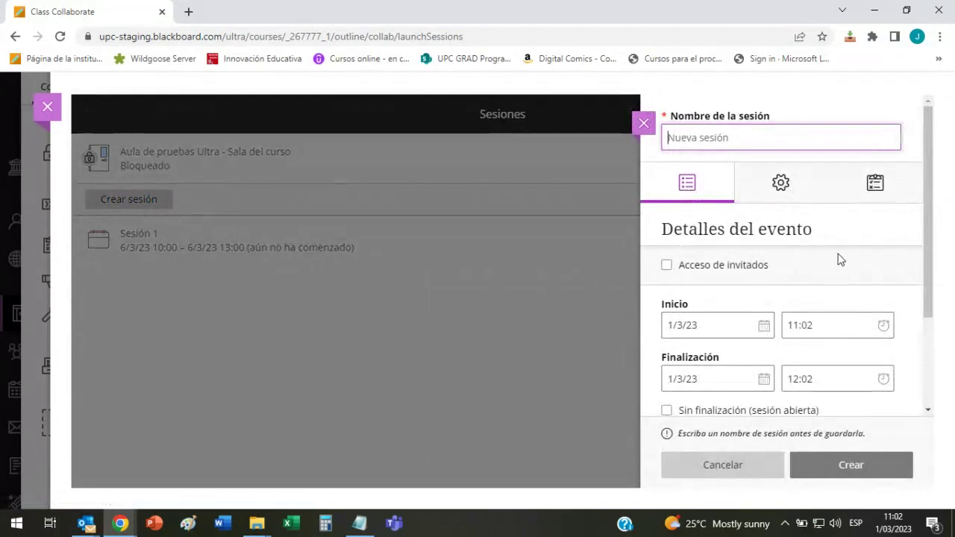
left_click(787, 135)
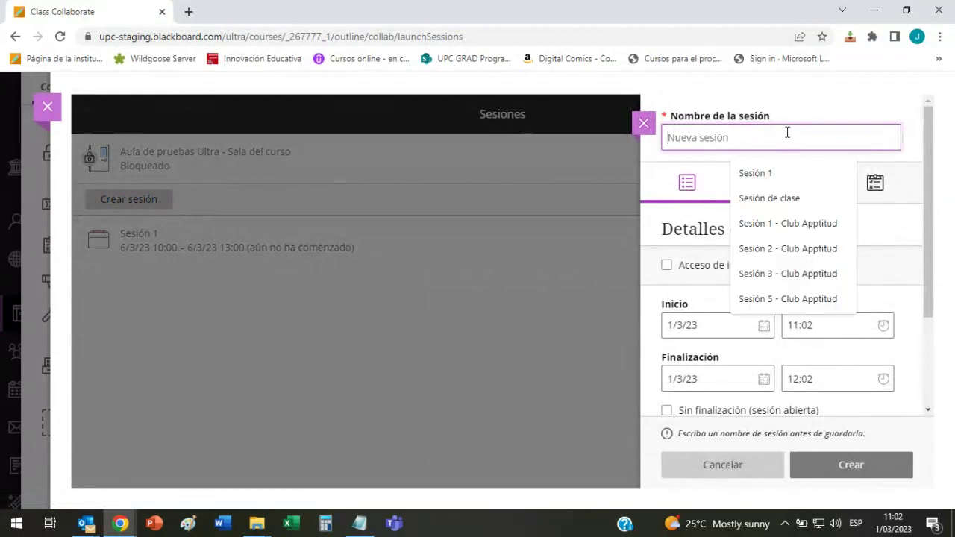
type("Sesión d")
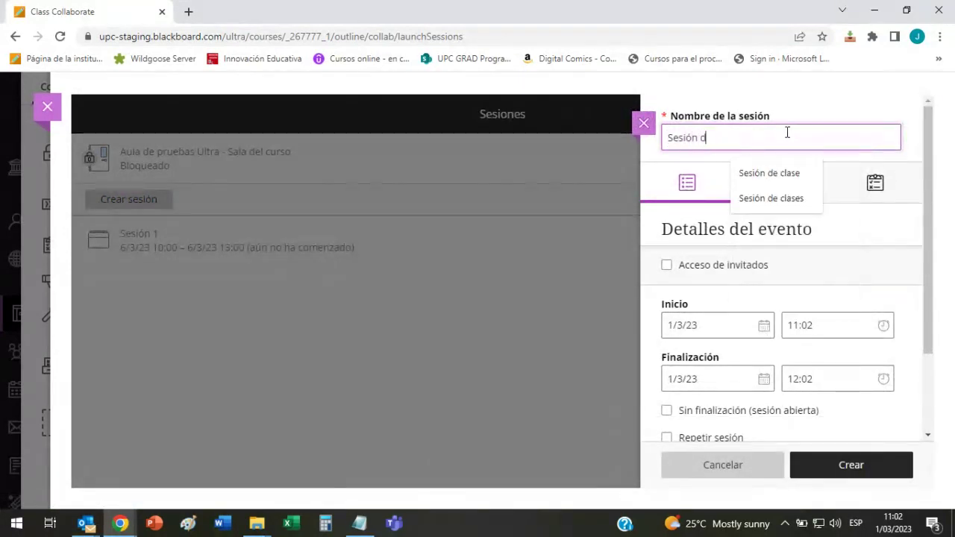
type("e clase")
left_click(872, 112)
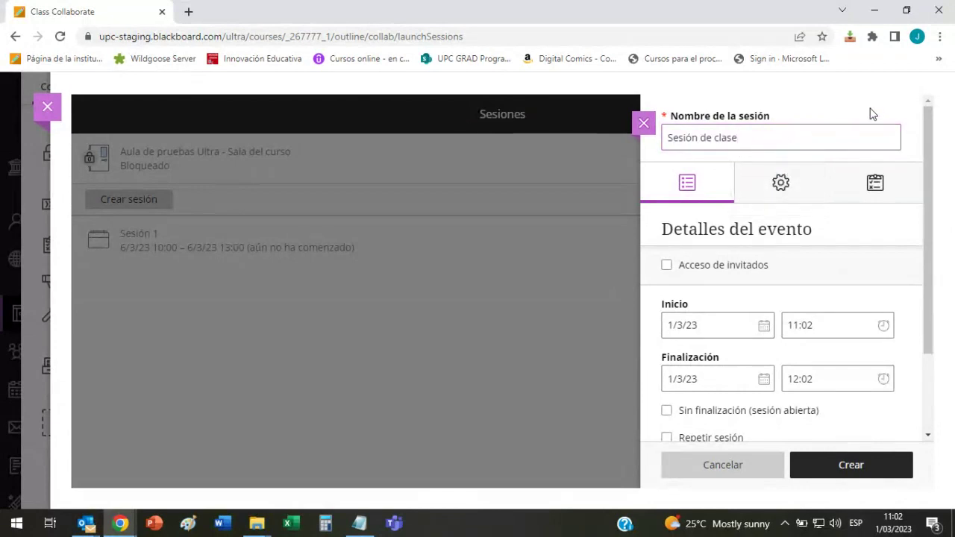
Enable guest access (Acceso de invitados) in the new session's event details
scroll(890, 256, "down", 3)
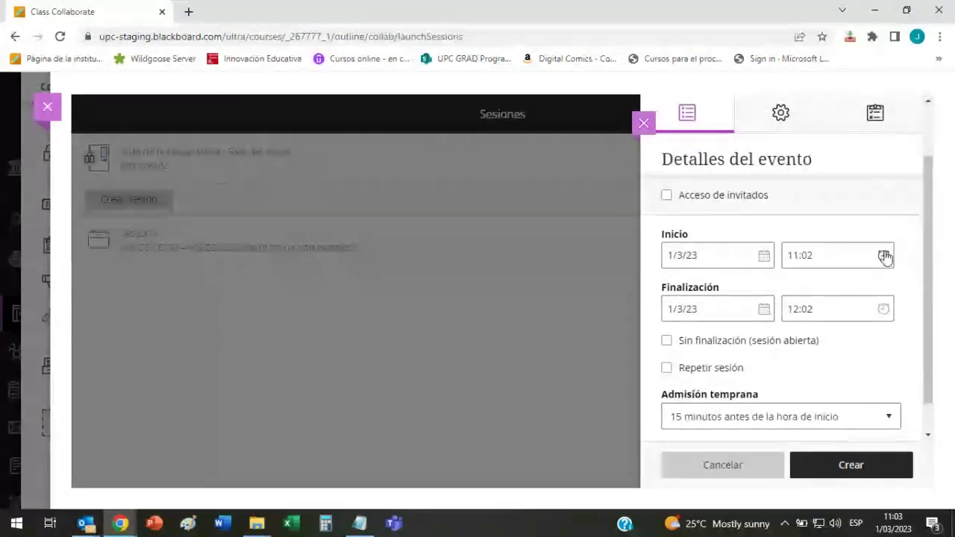
scroll(888, 248, "up", 2)
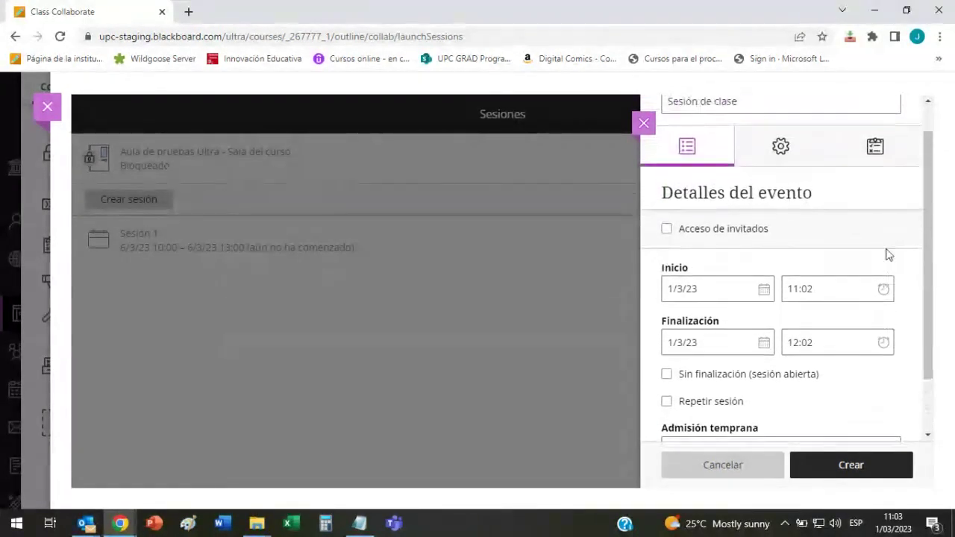
left_click(667, 229)
Turn on session repetition (Repetir sesión) and set the start date to 7/3/23
scroll(836, 263, "down", 3)
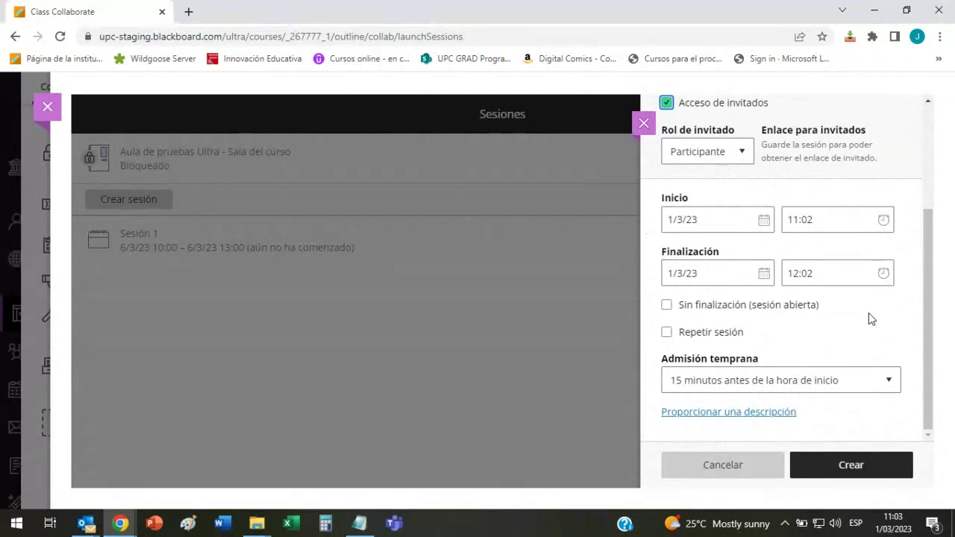
left_click(669, 335)
left_click(668, 334)
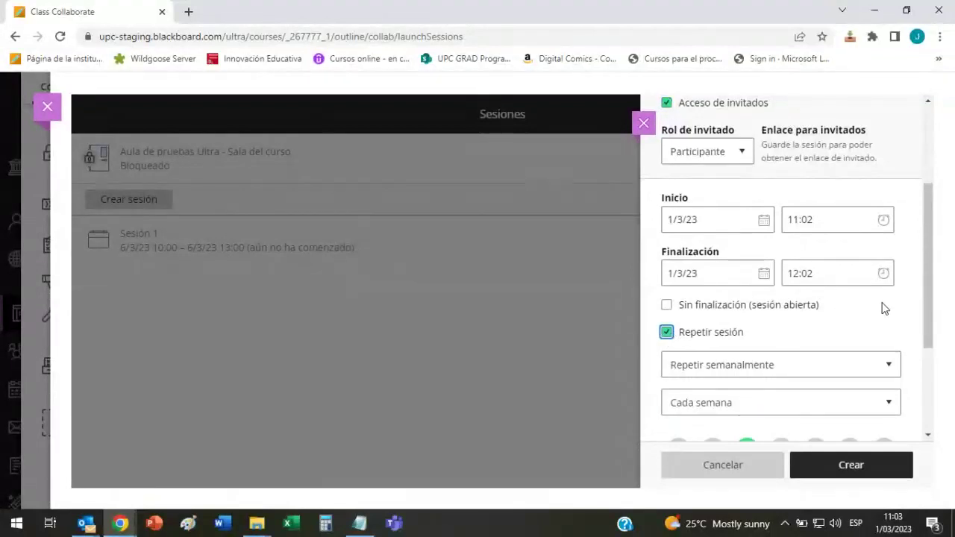
left_click(764, 221)
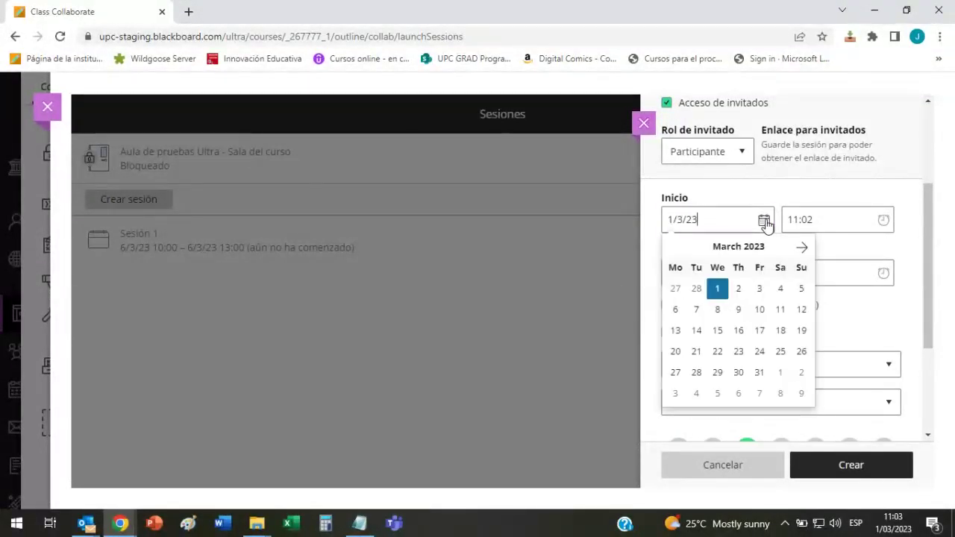
left_click(697, 309)
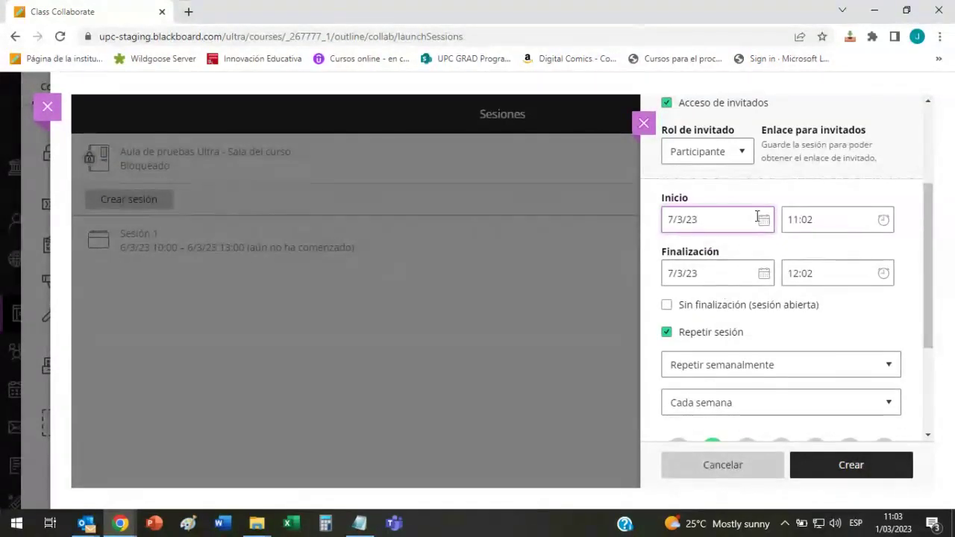
Set the new session's start time to 11:00
left_click(885, 221)
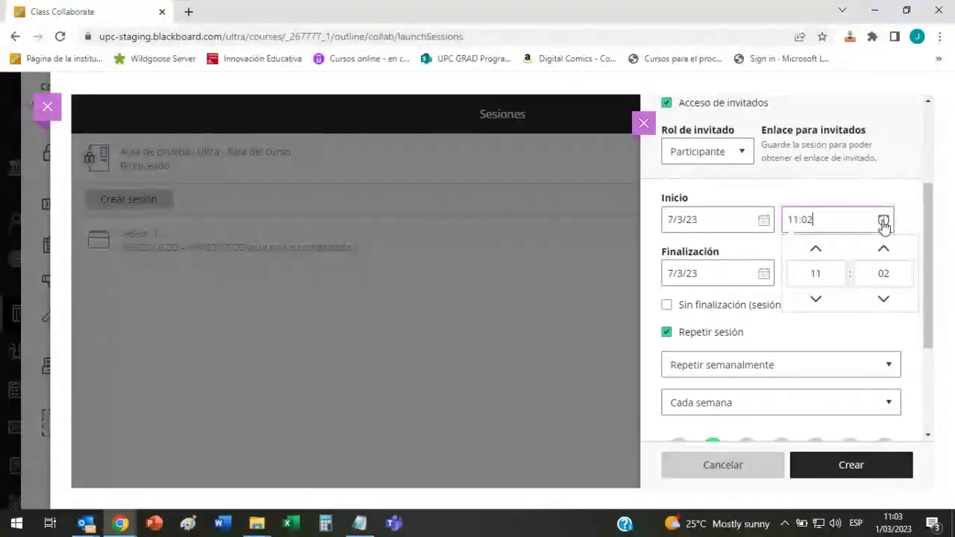
left_click(873, 274)
type("00")
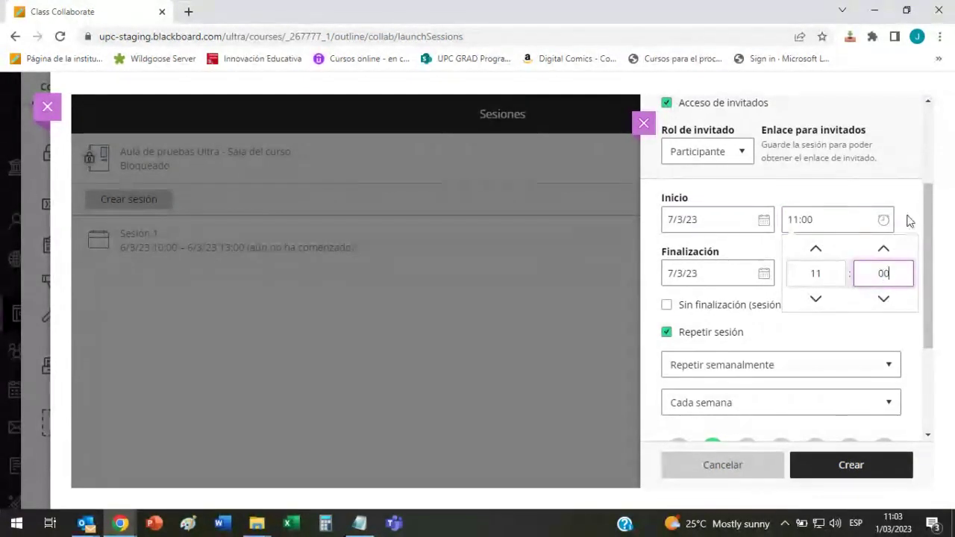
left_click(909, 221)
Set the new session's end time to 14:00
left_click(884, 273)
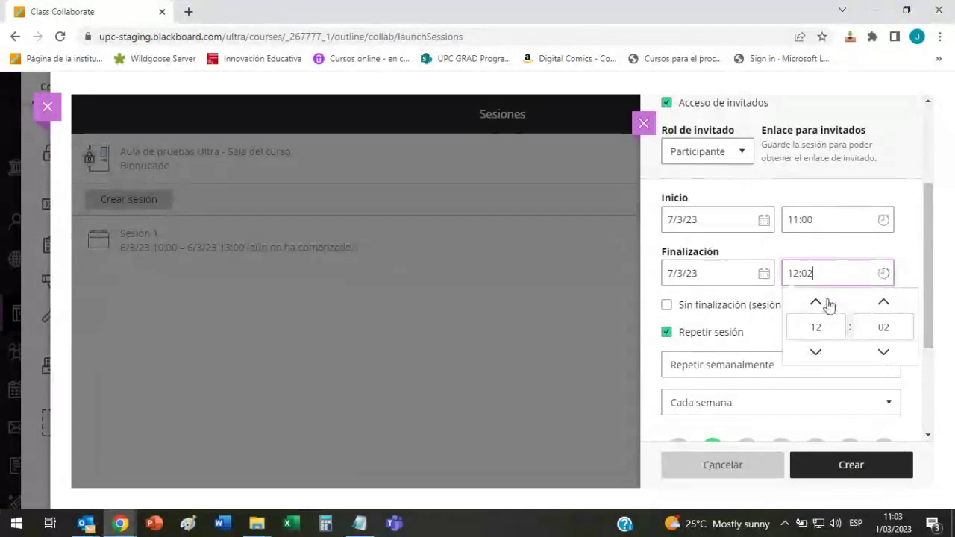
left_click(840, 323)
type("14")
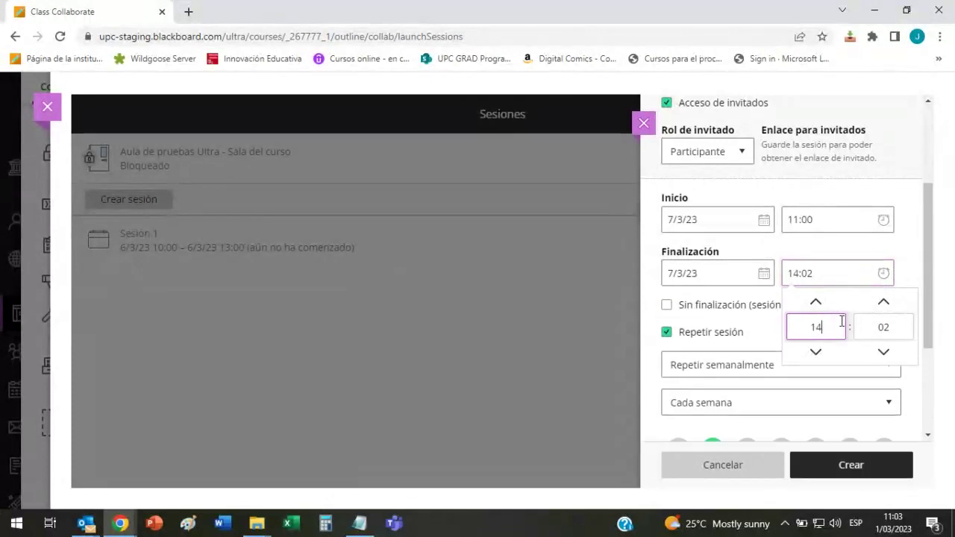
left_click(884, 327)
type("00")
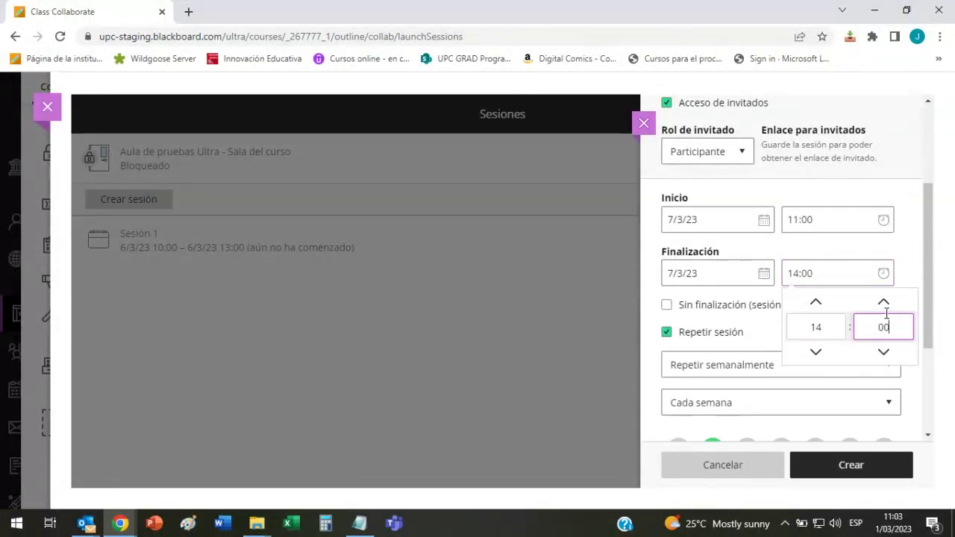
left_click(918, 236)
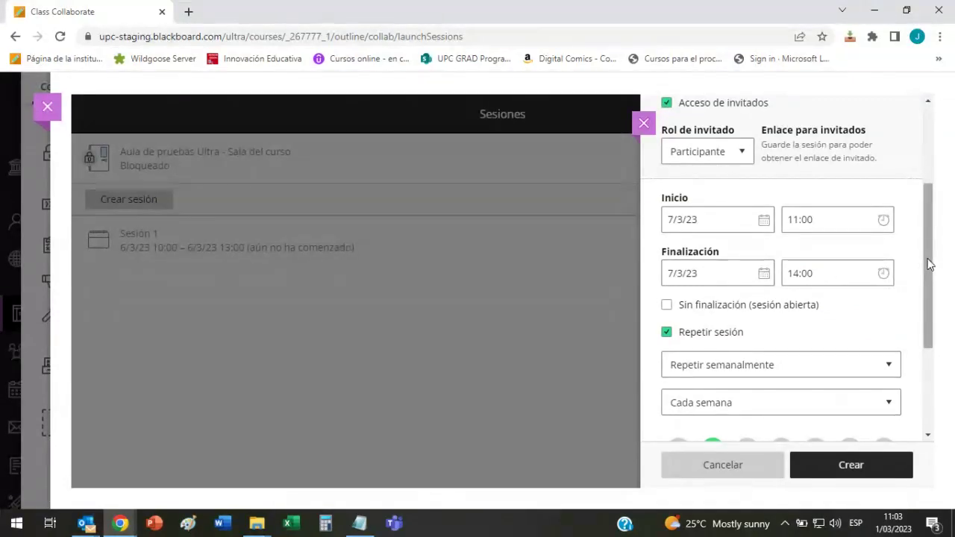
Make the session repeat weekly (Repetir semanalmente) with an interval of every week (Cada semana)
scroll(923, 259, "down", 1)
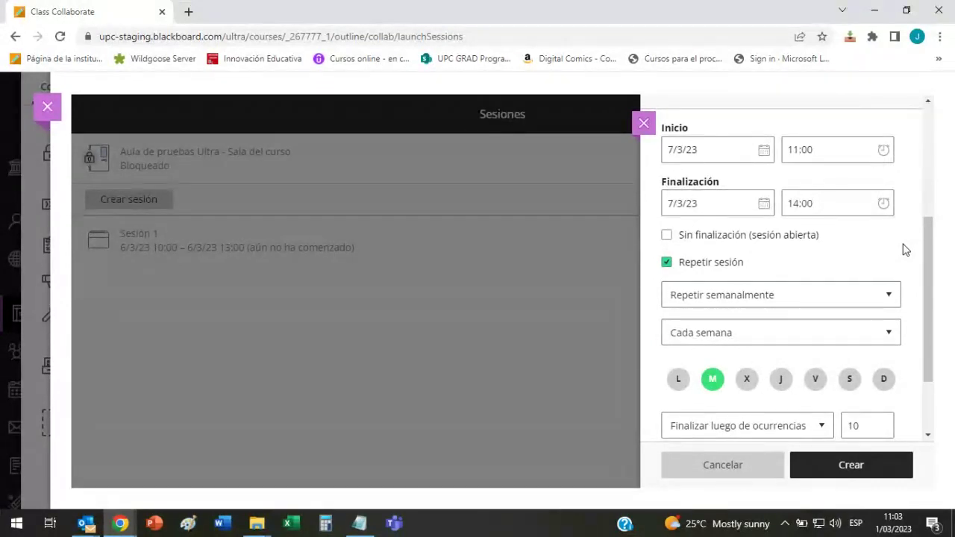
scroll(844, 249, "down", 1)
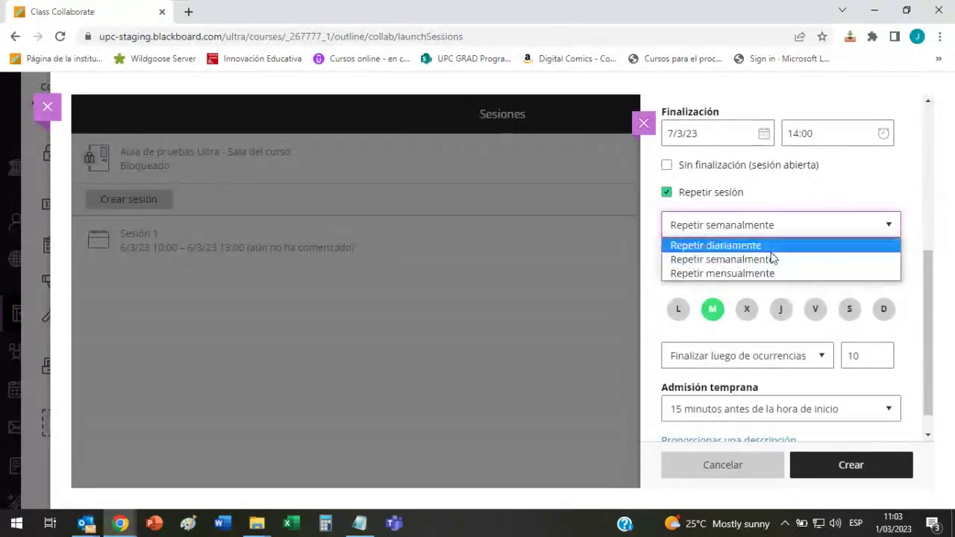
left_click(780, 259)
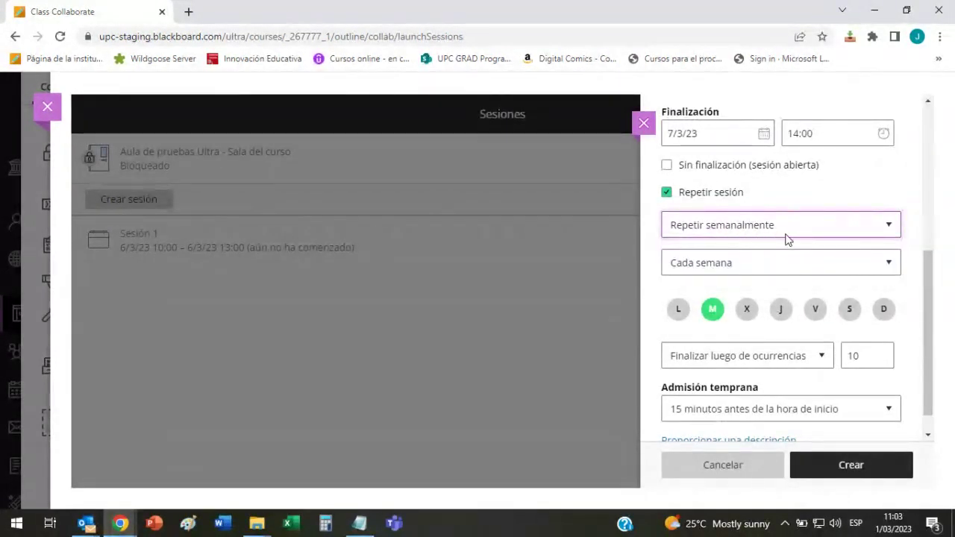
left_click_drag(930, 288, 934, 274)
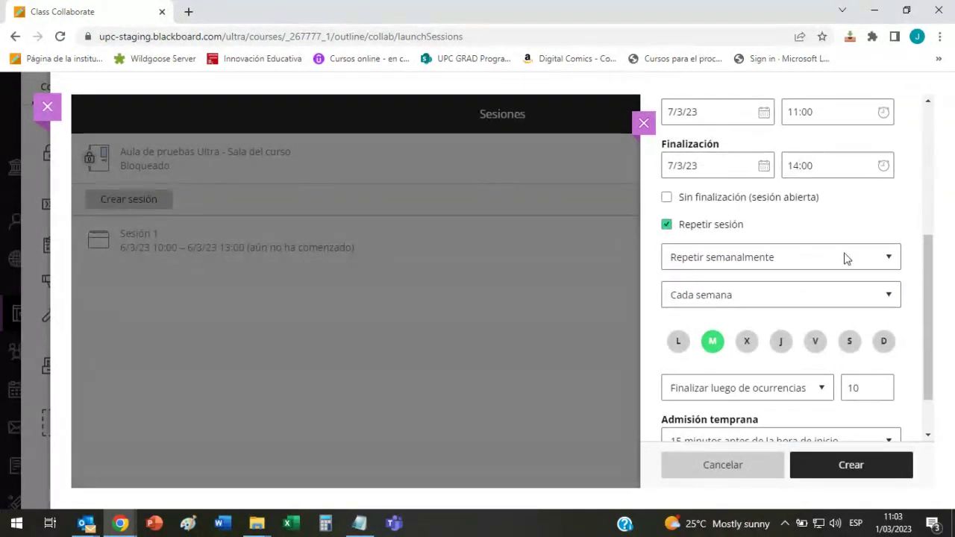
scroll(792, 163, "up", 1)
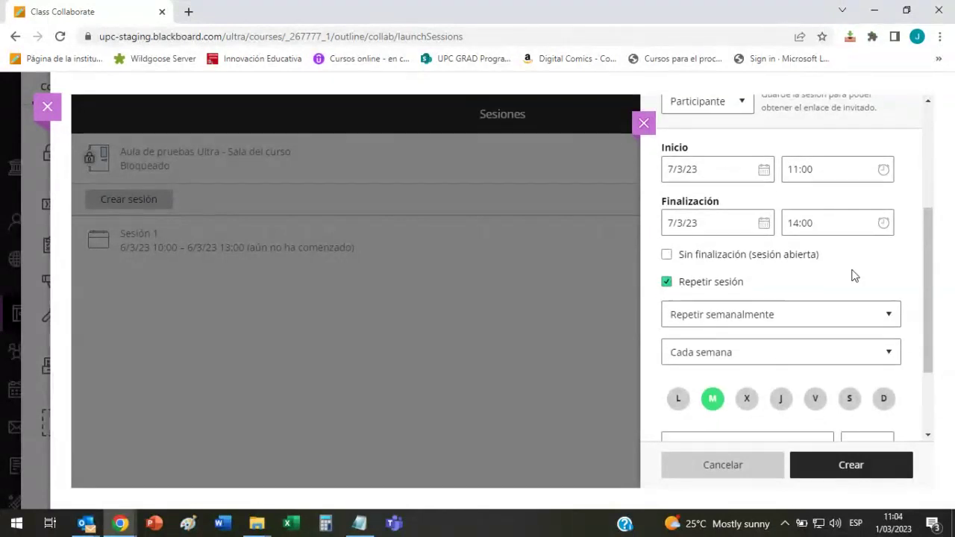
scroll(853, 274, "down", 1)
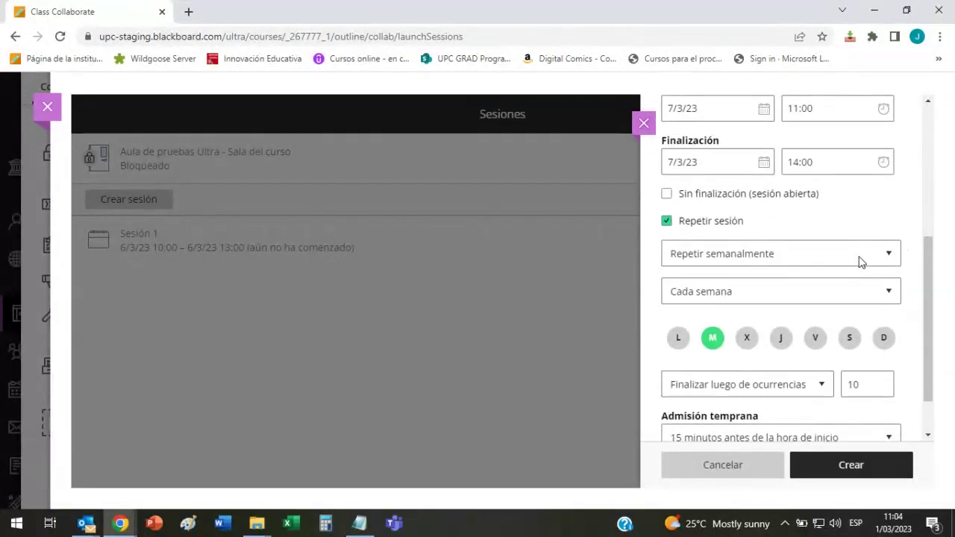
scroll(904, 266, "down", 1)
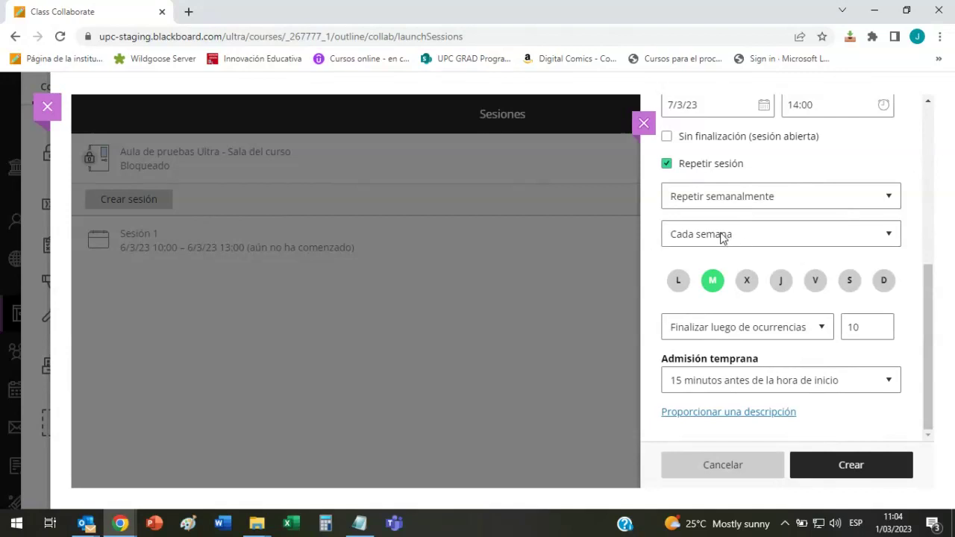
left_click(767, 240)
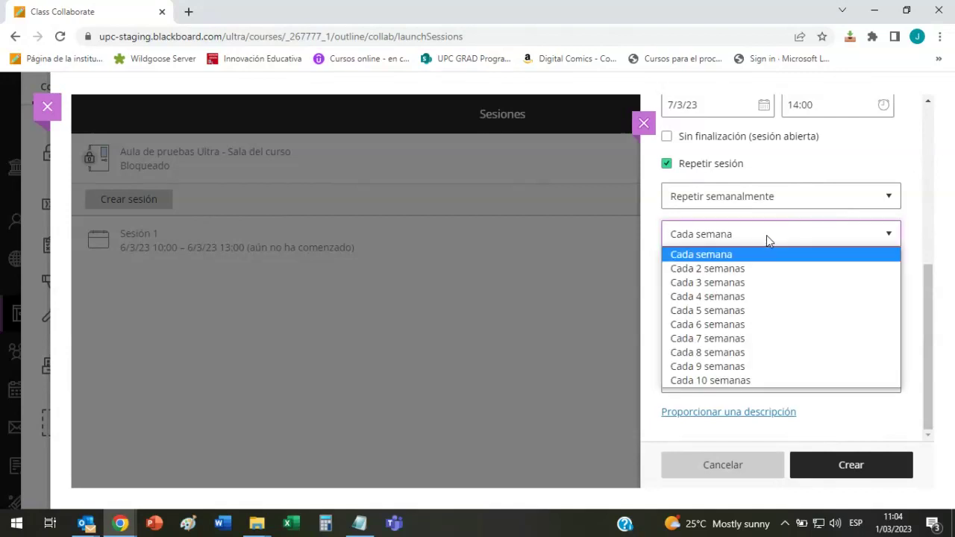
left_click(748, 256)
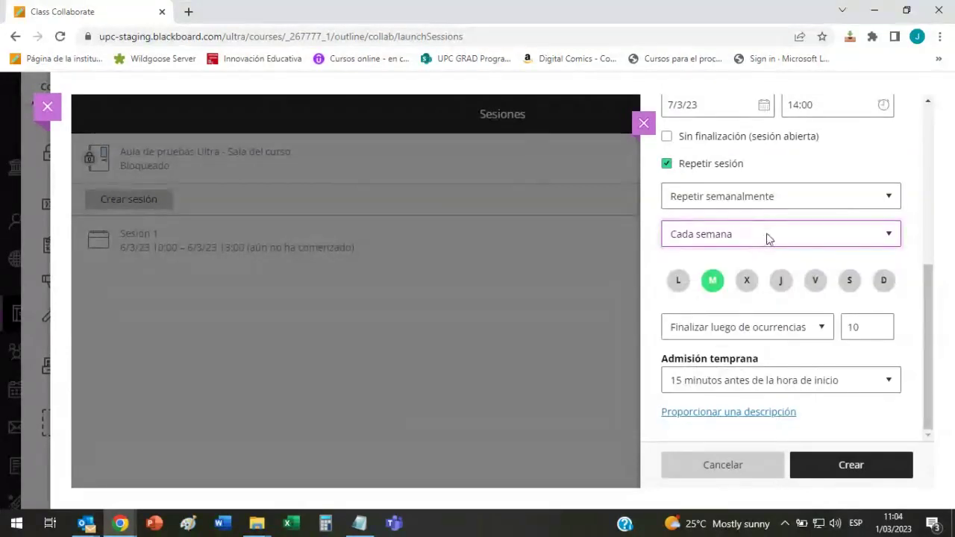
Try the repeat interval Cada 2 semanas and return it to Cada semana
left_click(766, 238)
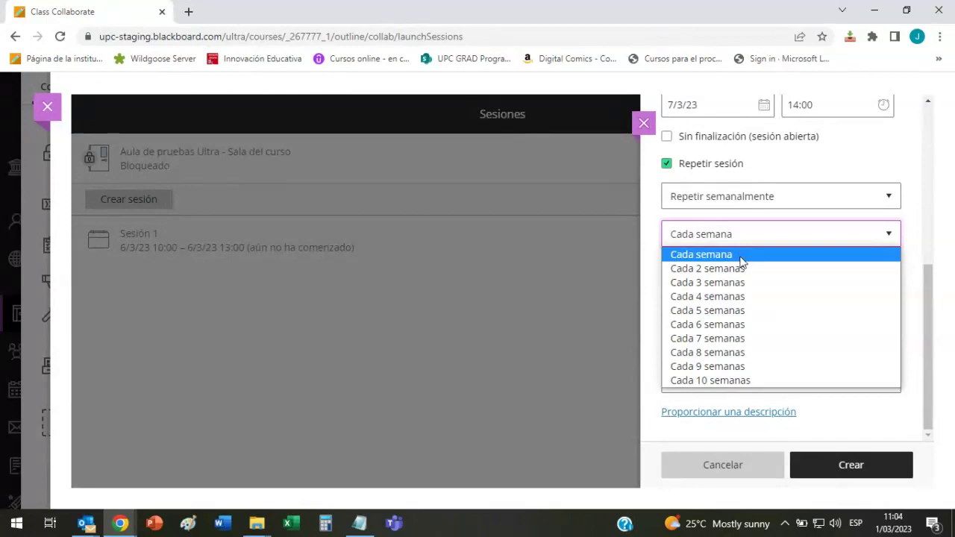
left_click(742, 269)
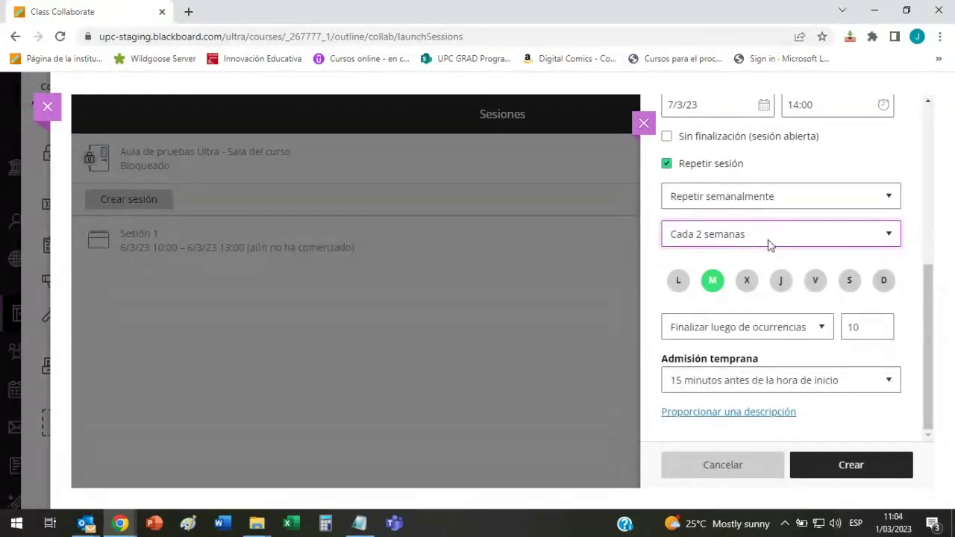
left_click(880, 246)
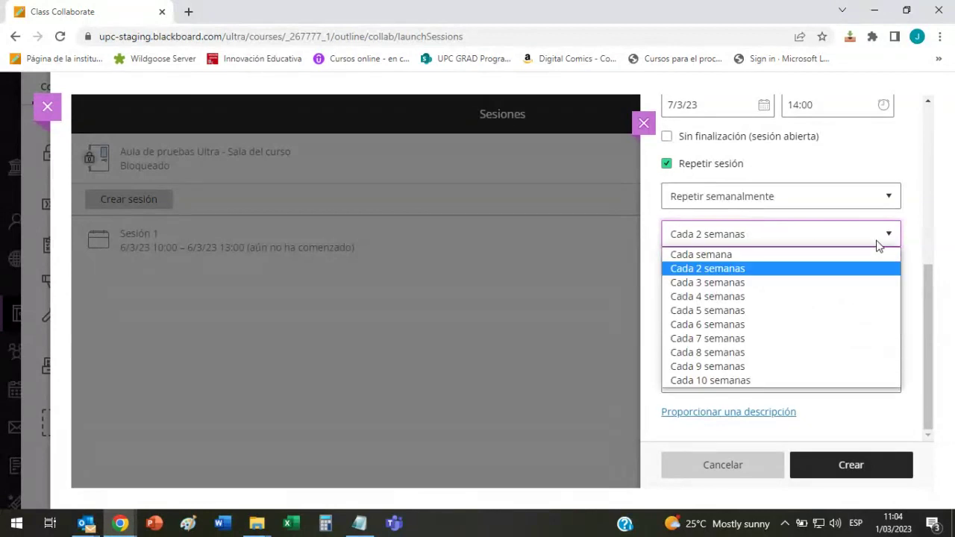
left_click(797, 254)
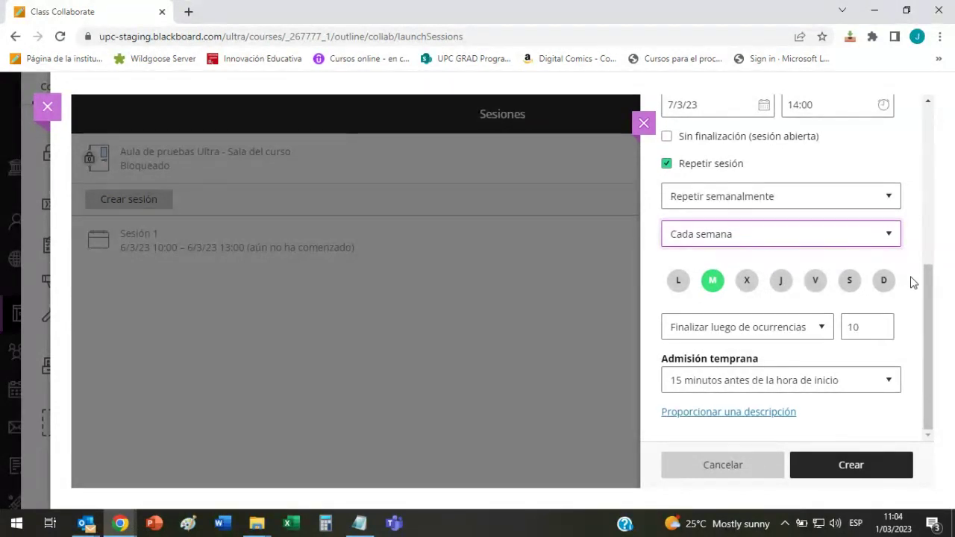
Add Thursday (J) to the session's weekly repeat days
left_click(781, 281)
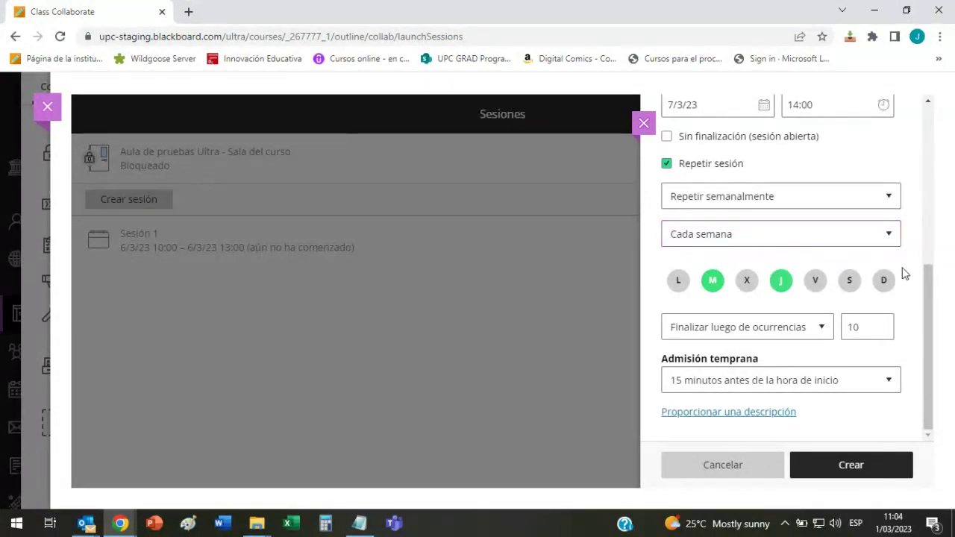
scroll(915, 260, "up", 1)
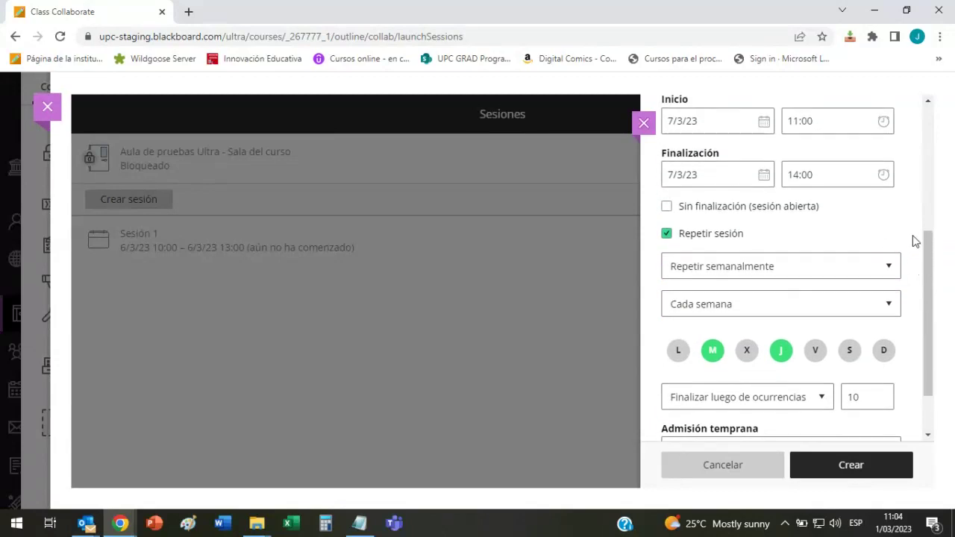
scroll(913, 241, "down", 1)
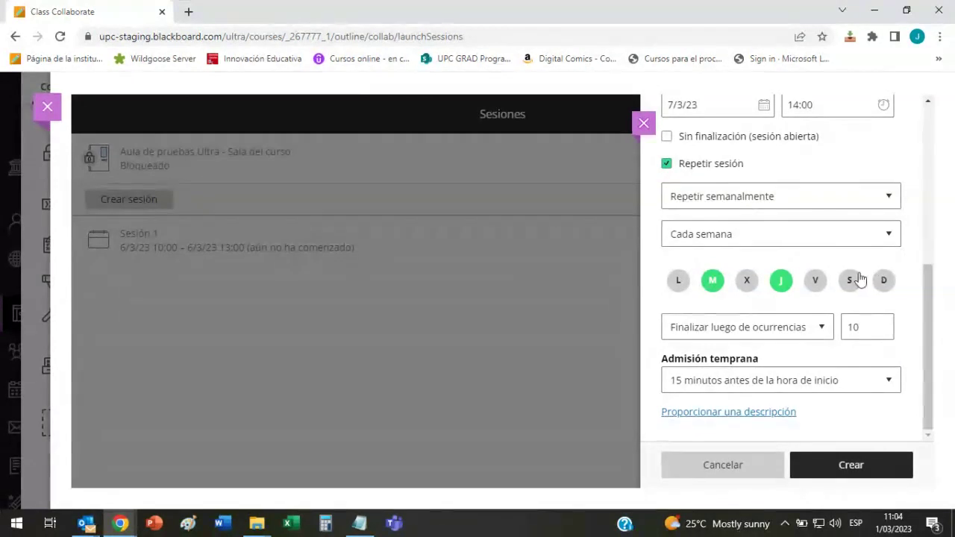
Choose to end the repetition after a number of occurrences (Finalizar luego de ocurrencias)
left_click(819, 331)
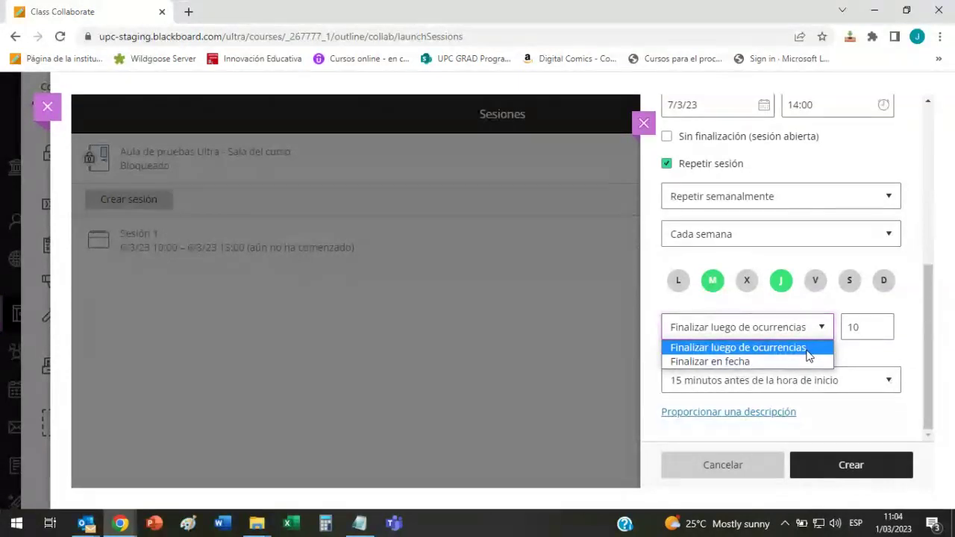
left_click(809, 349)
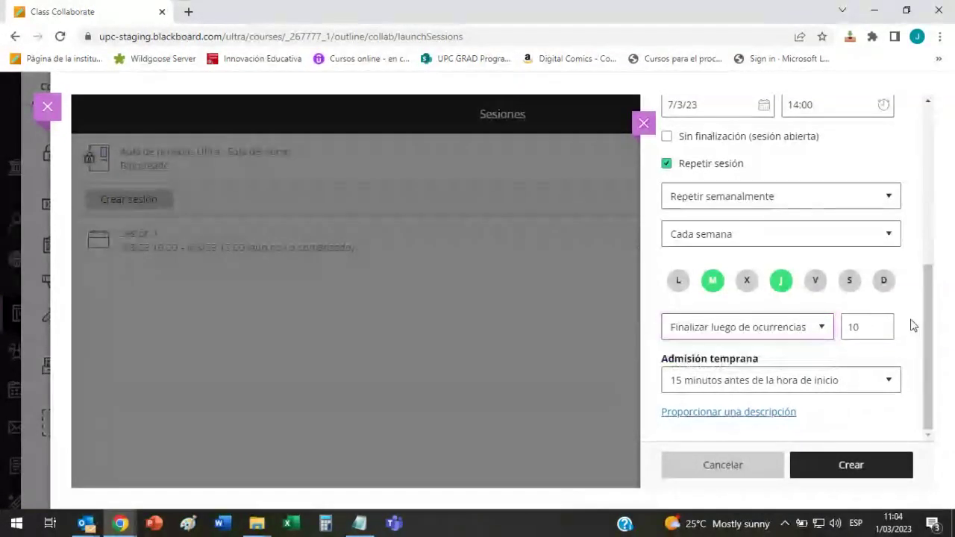
left_click(815, 330)
left_click(800, 347)
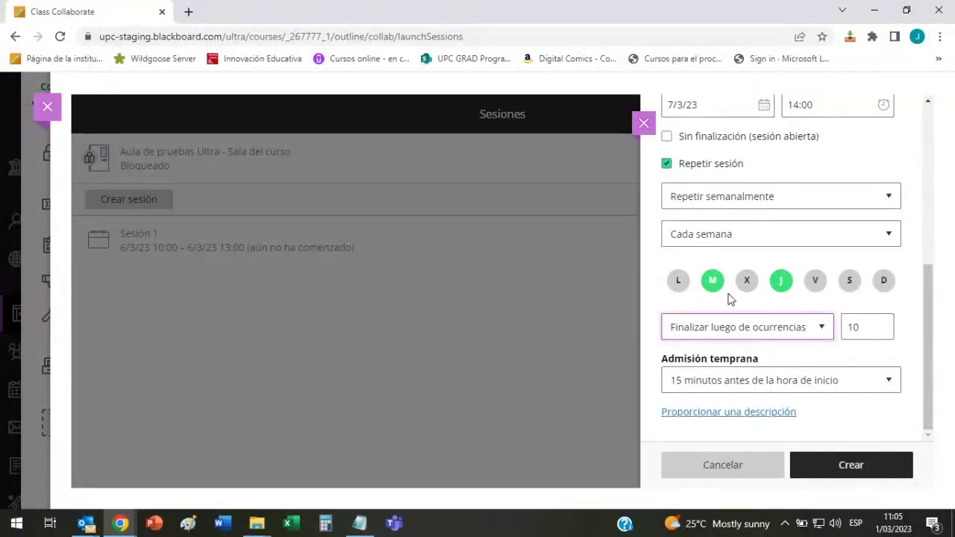
Remove Thursday (J) from the repeat days, re-add it and remove it again, keeping only Tuesday (M) selected
left_click(781, 280)
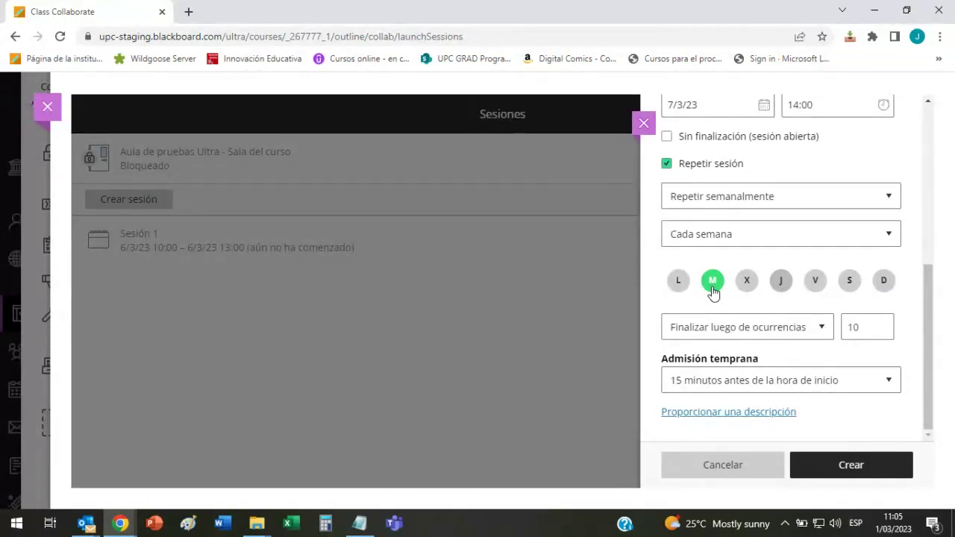
left_click(782, 286)
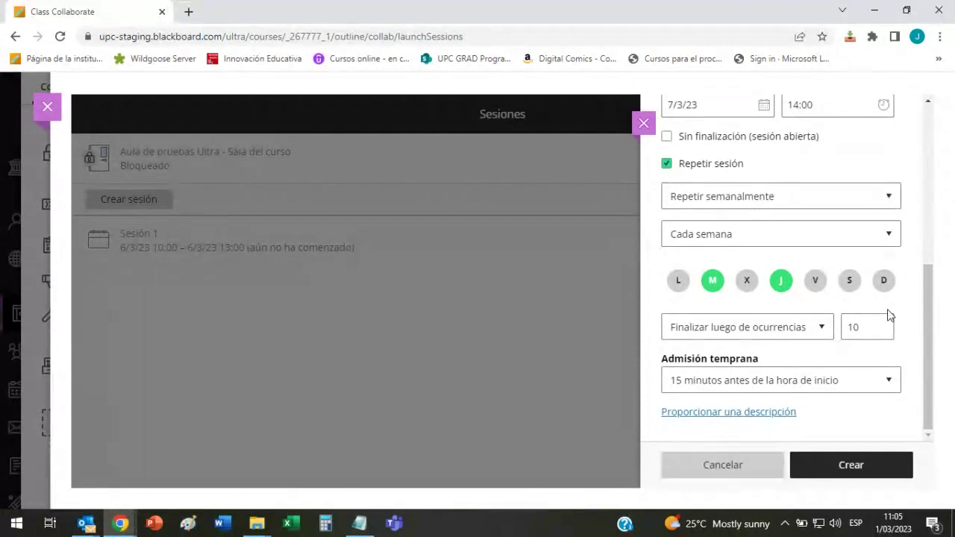
left_click(782, 287)
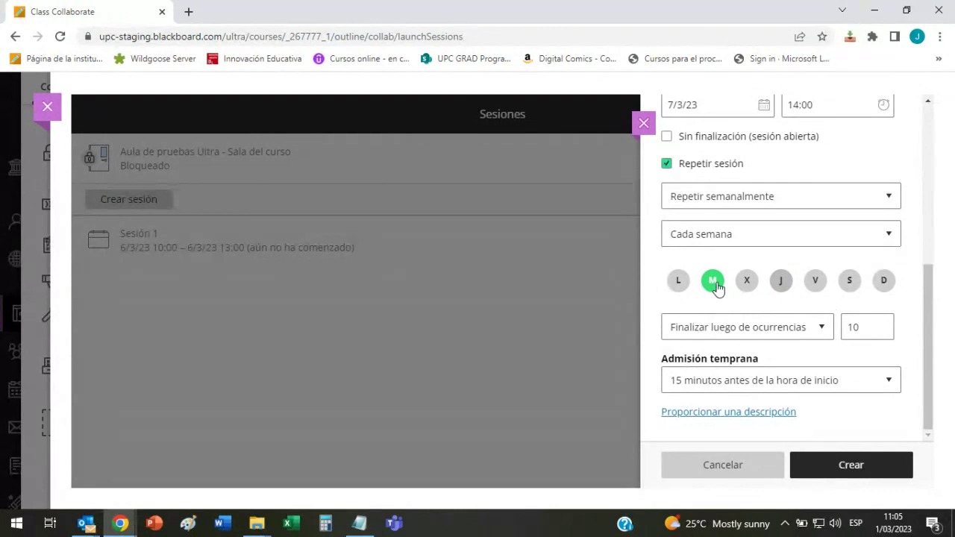
Set the number of occurrences after which the repetition ends to 16
scroll(842, 203, "up", 2)
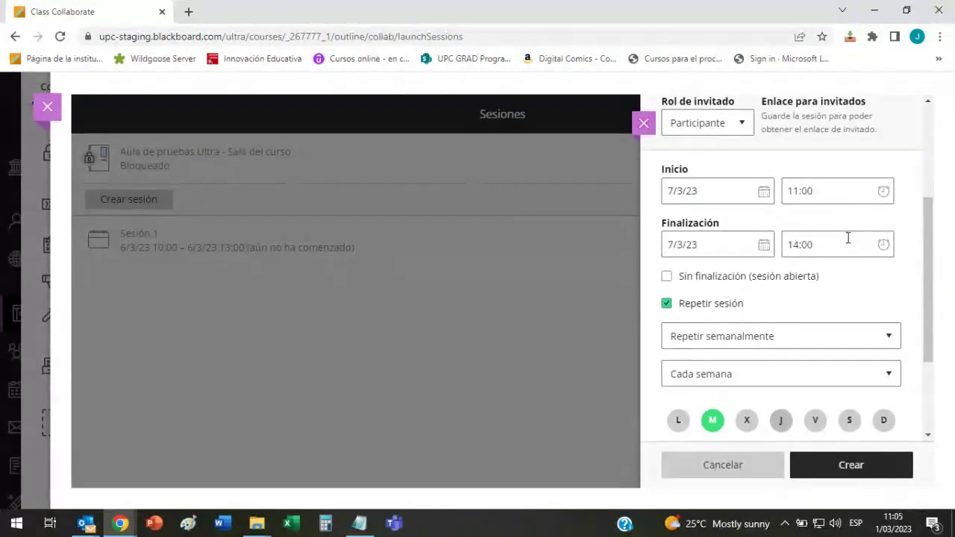
scroll(880, 239, "down", 2)
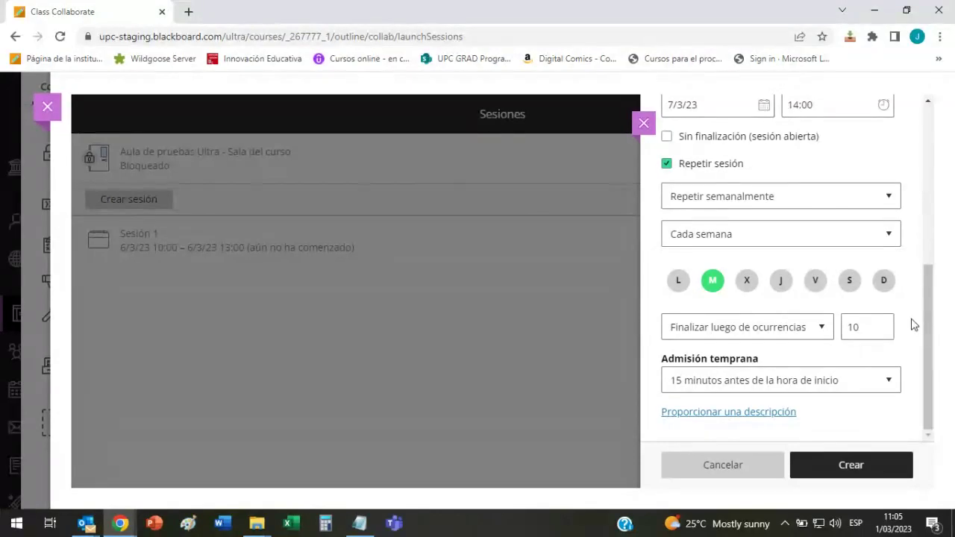
left_click(874, 326)
key("BackSpace")
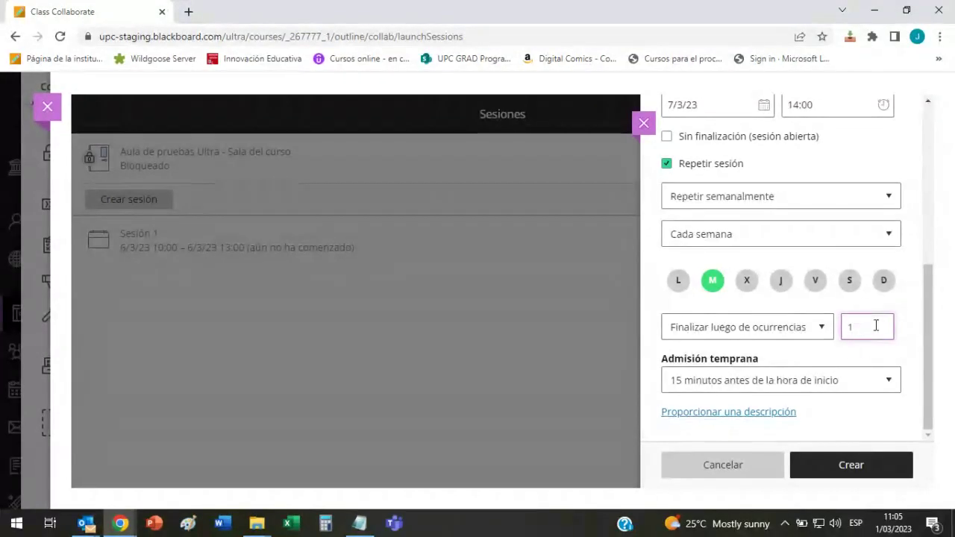
type("6")
left_click(907, 330)
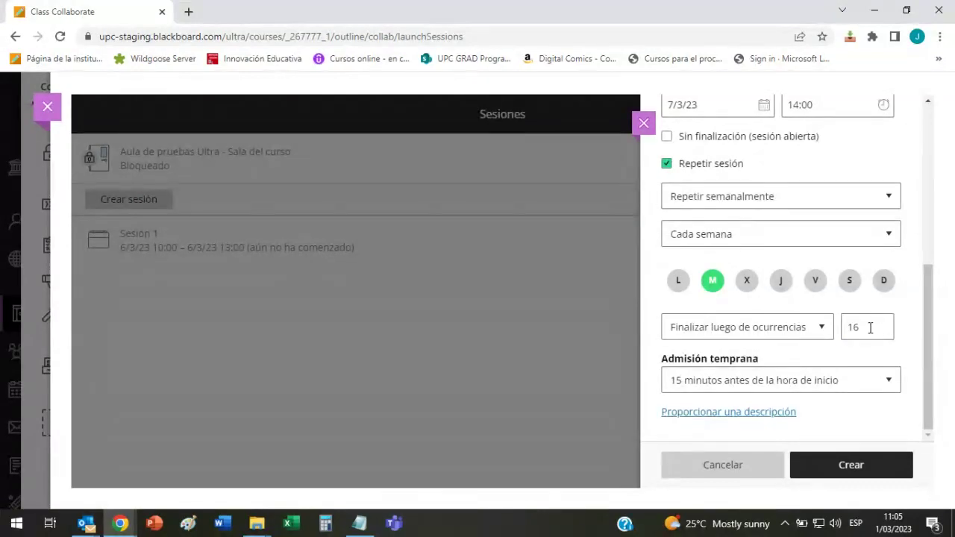
double_click(870, 327)
left_click(888, 350)
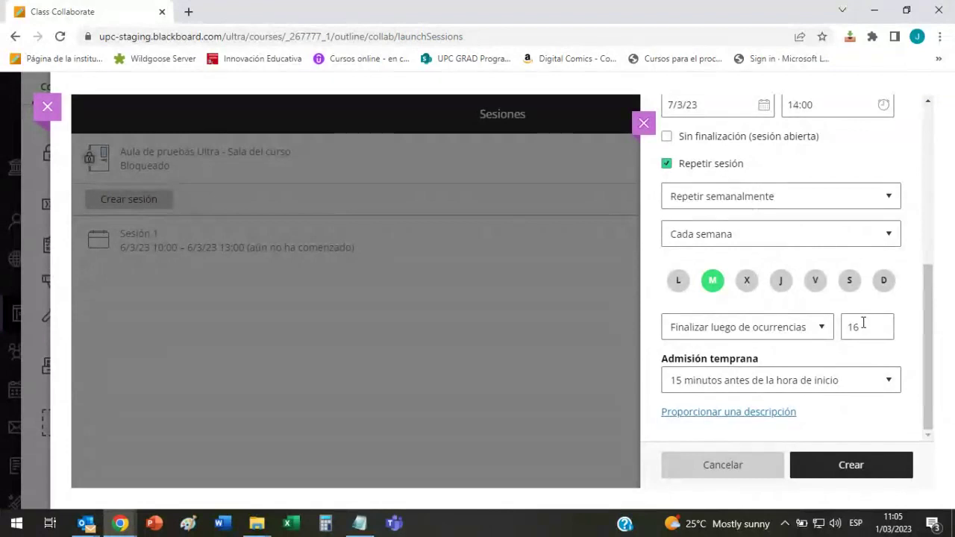
Create the recurring "Sesión de clase" session and save it to return to the session list
left_click(861, 472)
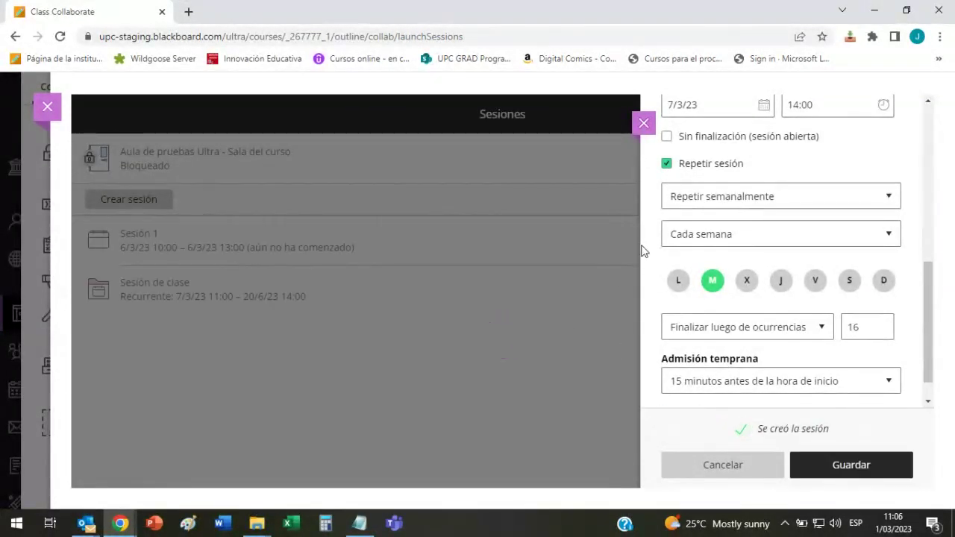
left_click(864, 470)
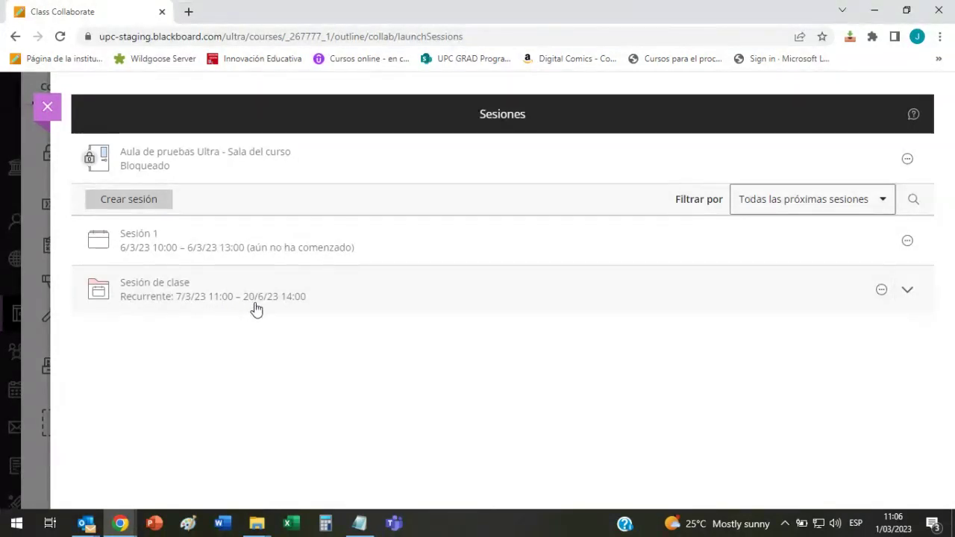
Expand the recurring "Sesión de clase" series and look through all of its weekly occurrences
left_click(910, 293)
scroll(827, 288, "down", 1)
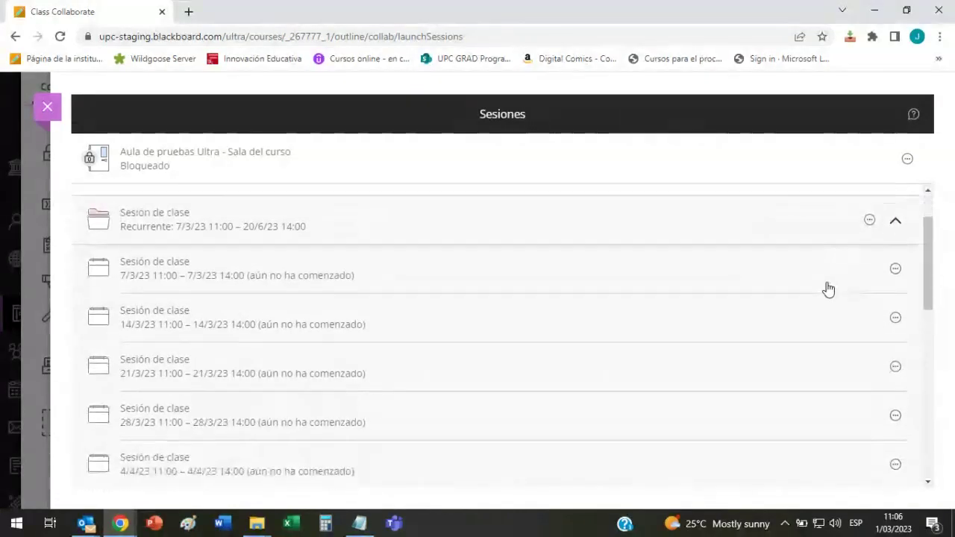
scroll(729, 264, "down", 3)
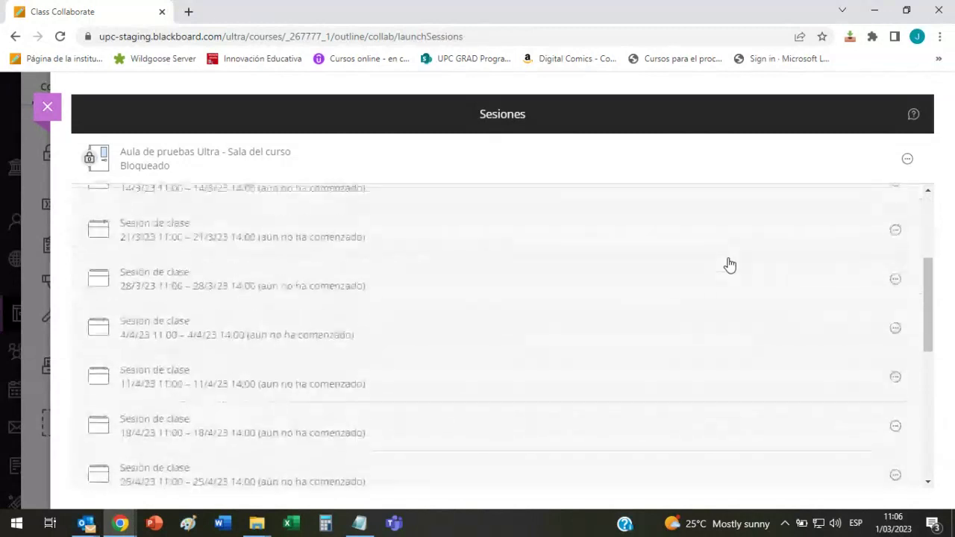
scroll(731, 264, "down", 5)
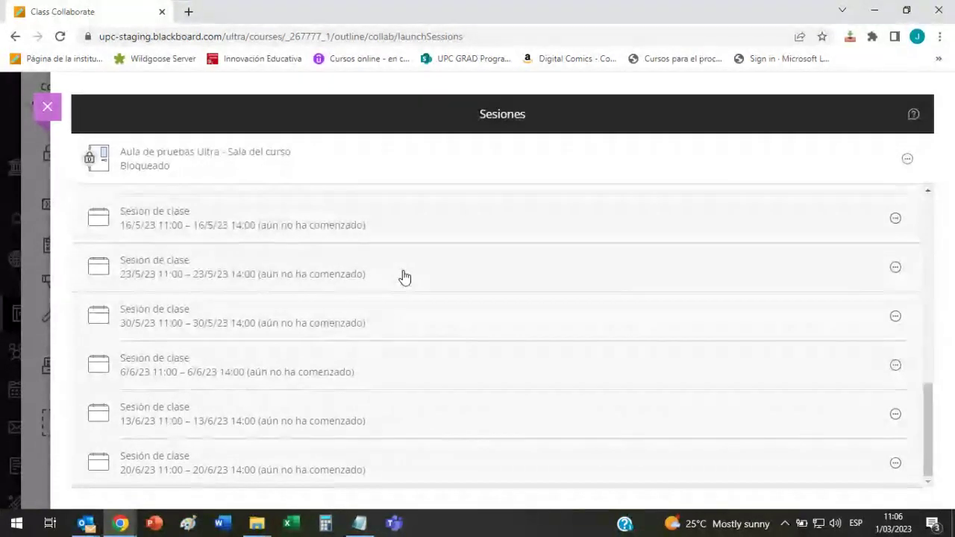
scroll(403, 277, "up", 7)
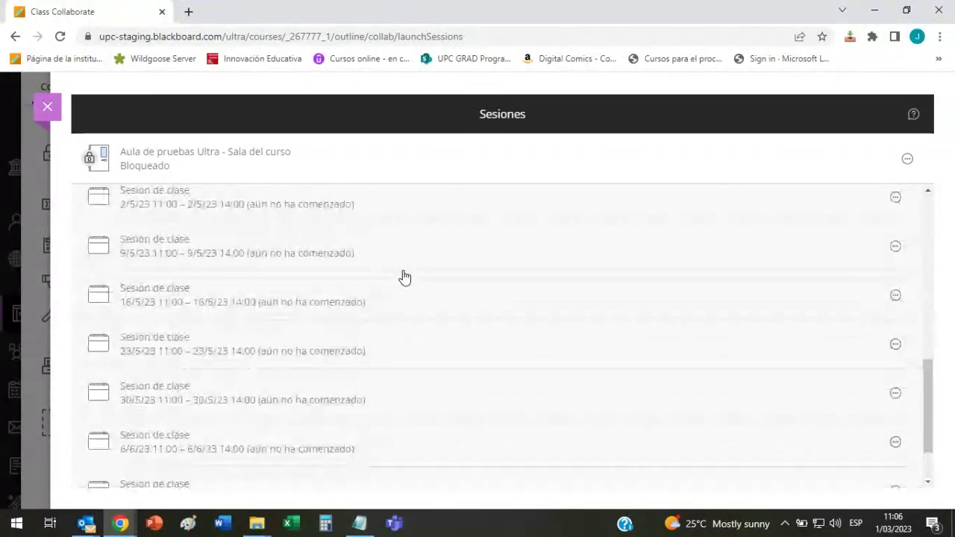
scroll(418, 278, "up", 3)
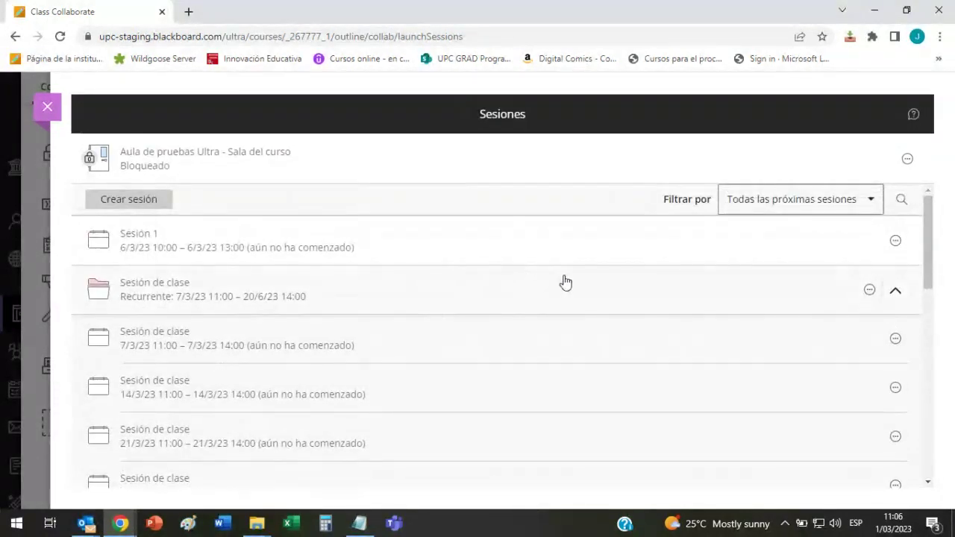
left_click(897, 291)
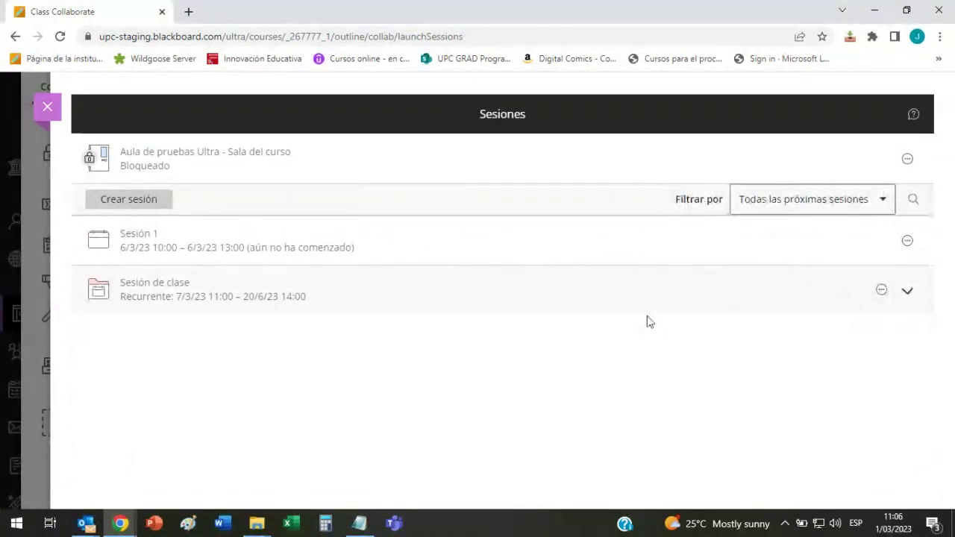
left_click(905, 292)
scroll(547, 346, "down", 10)
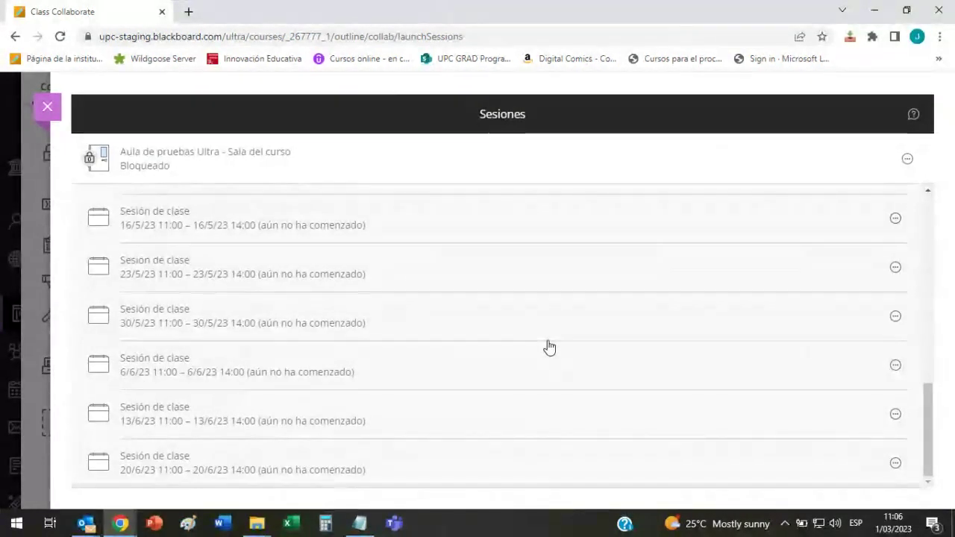
scroll(548, 347, "up", 10)
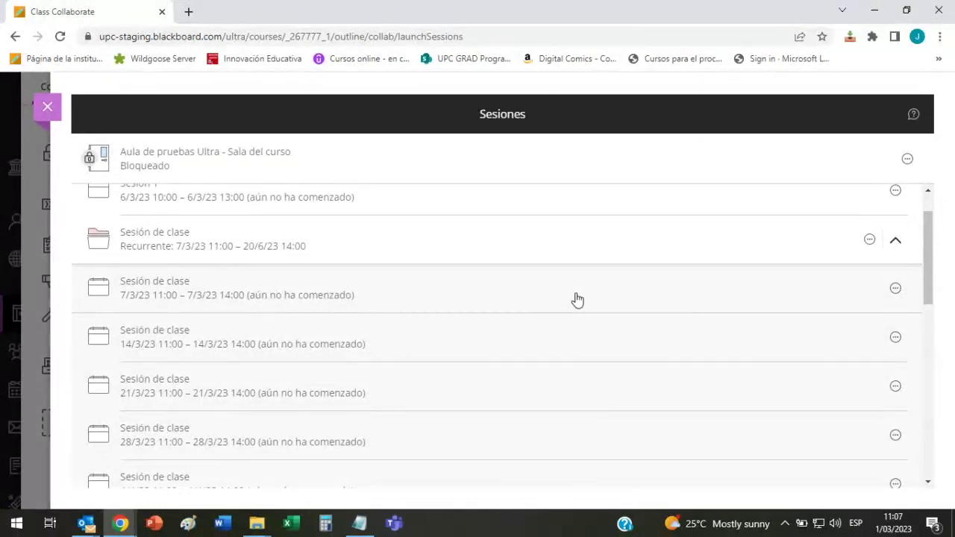
View the edit form of the 7/3/23 "Sesión de clase" occurrence and close it without saving changes
left_click(896, 289)
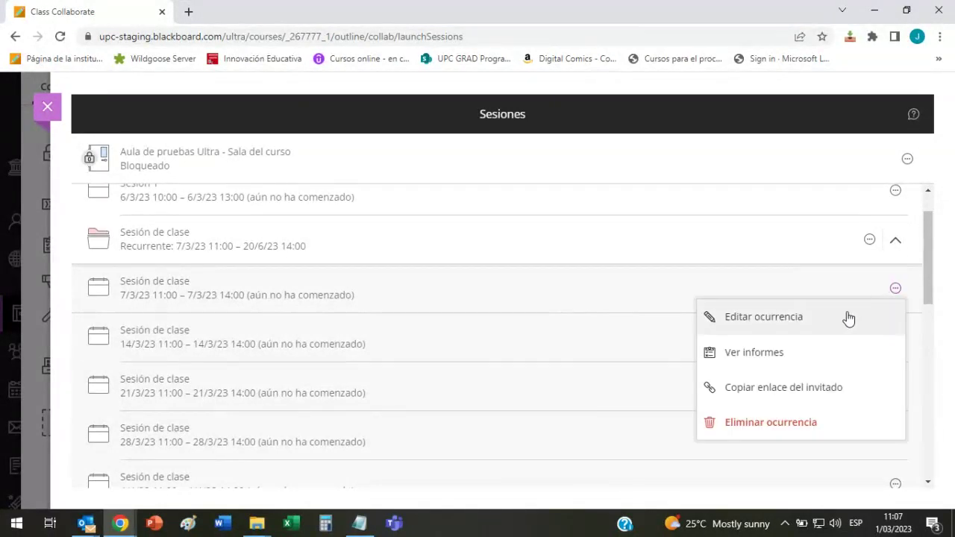
left_click(847, 316)
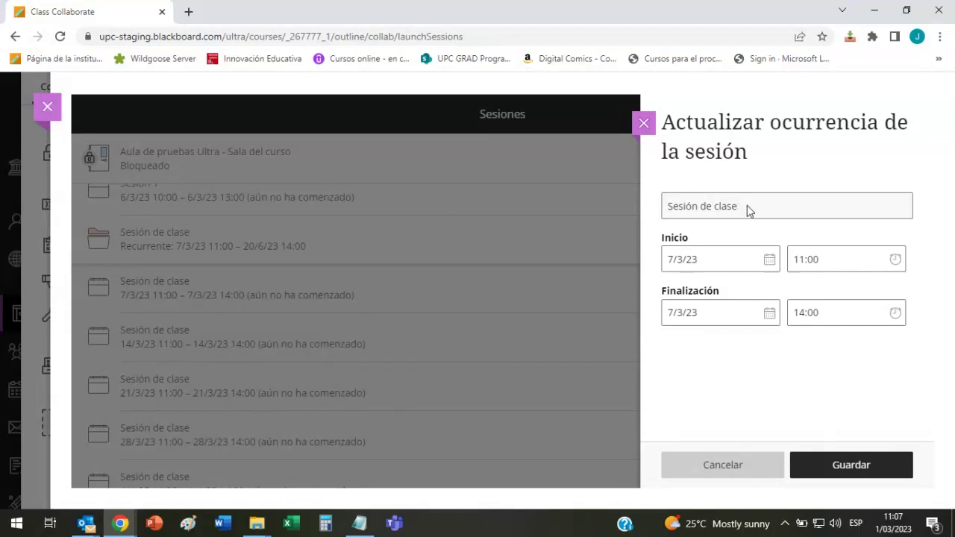
left_click(643, 123)
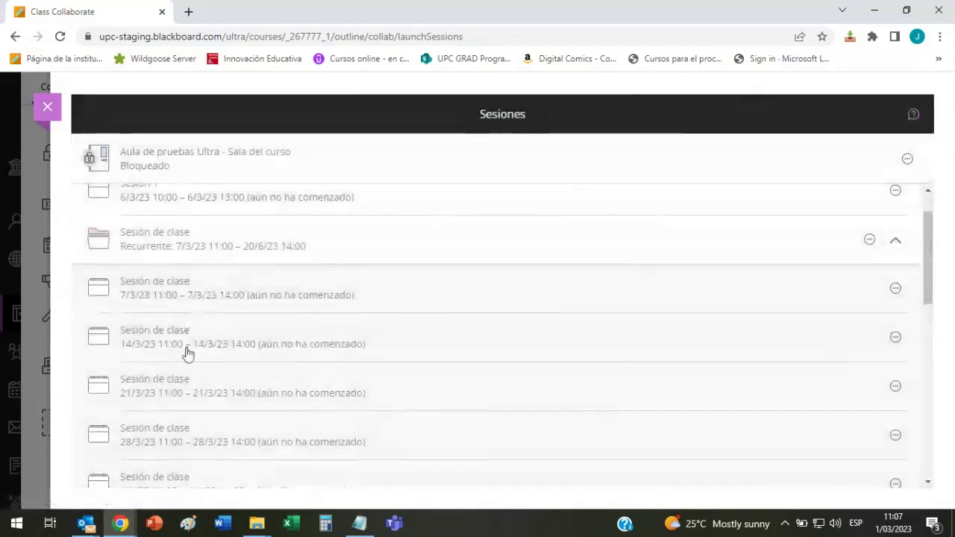
left_click(896, 338)
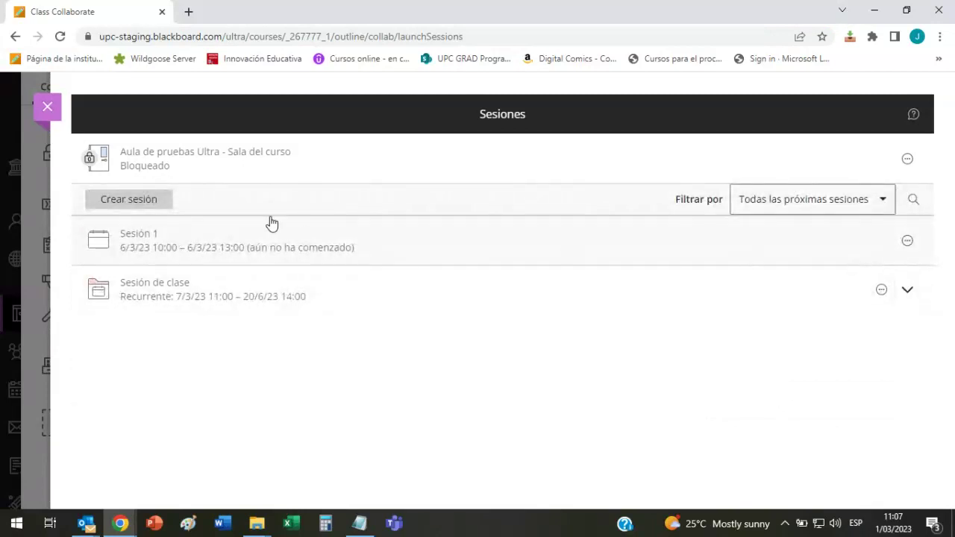
Start creating a new session and name it "Sesión de clase 2"
left_click(166, 202)
left_click(698, 137)
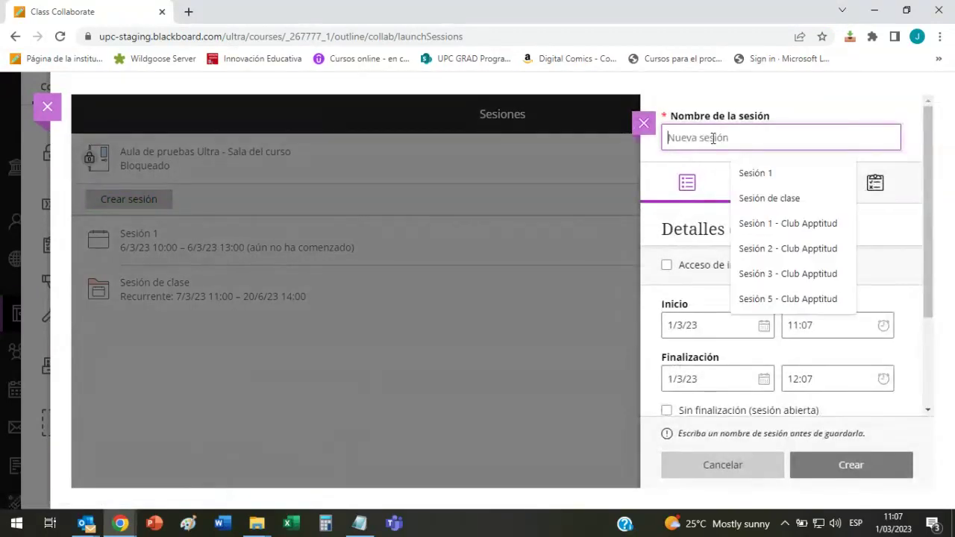
type("Sesión de cla")
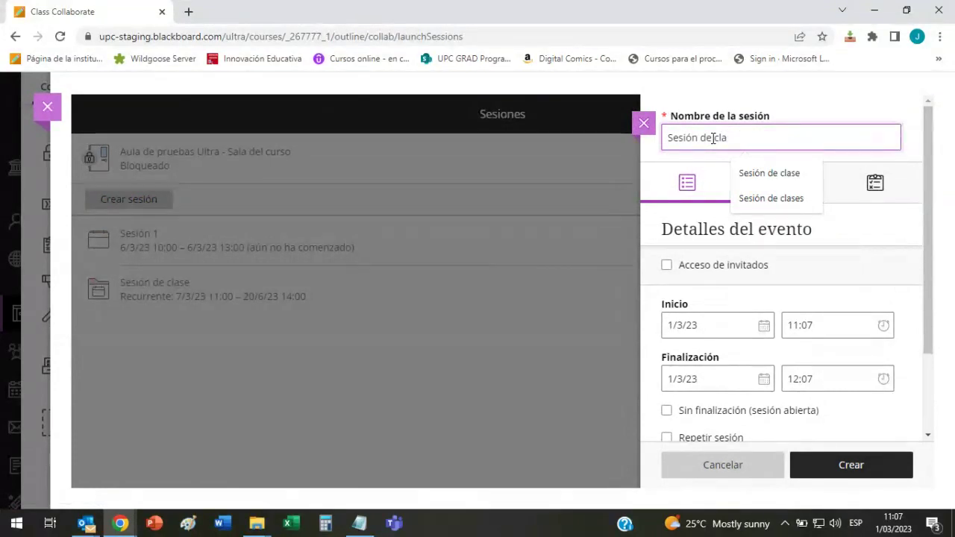
type("se 2")
Set the new session's start to 13/3/23 at 14:00
scroll(818, 267, "down", 1)
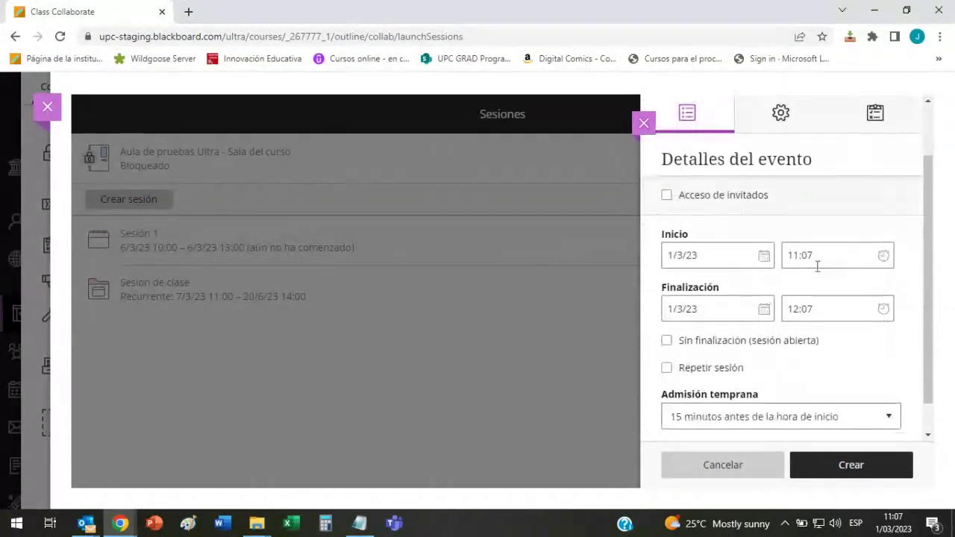
left_click(764, 256)
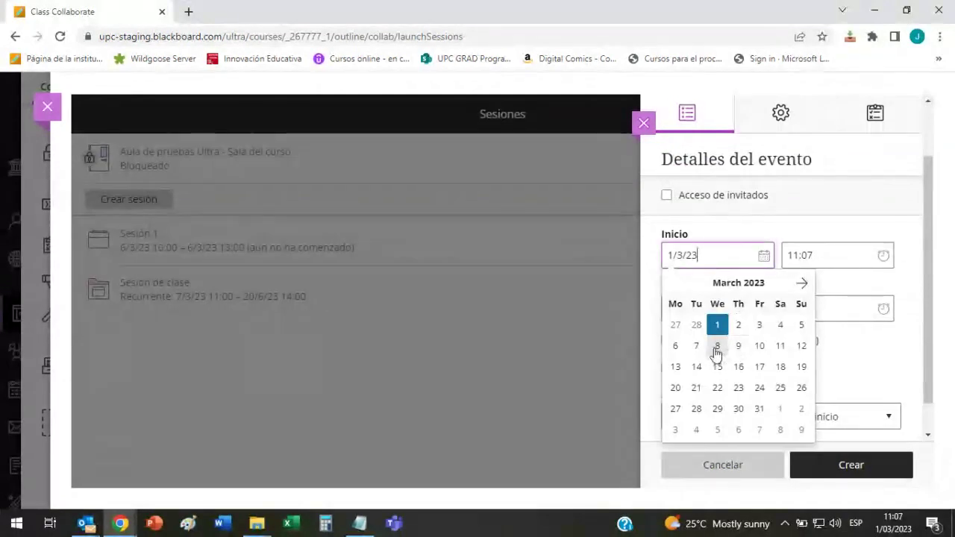
left_click(676, 366)
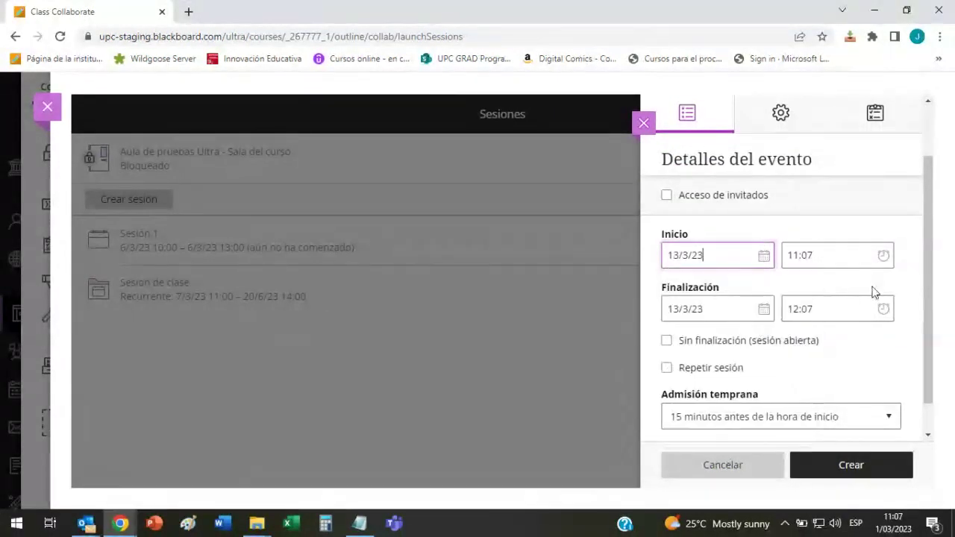
left_click(883, 255)
left_click(814, 309)
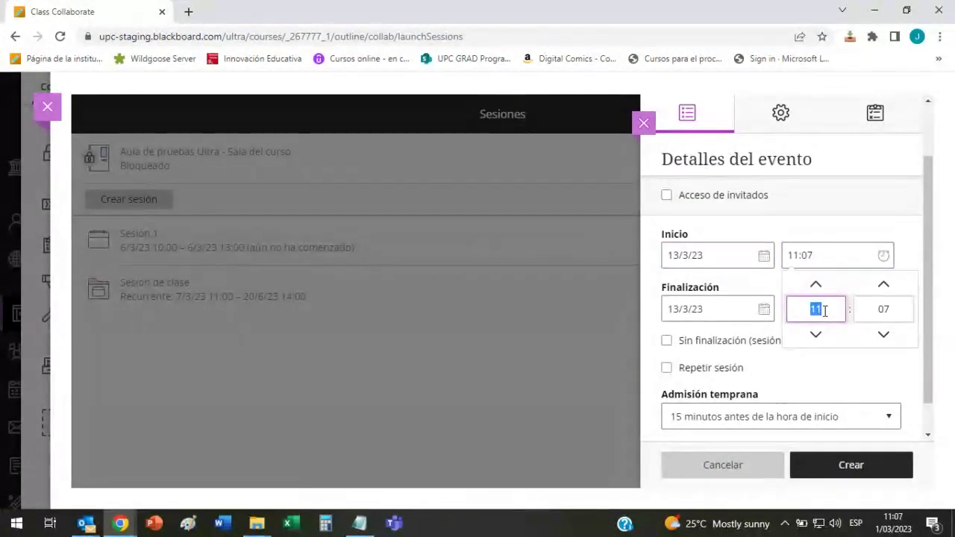
type("14")
left_click(883, 309)
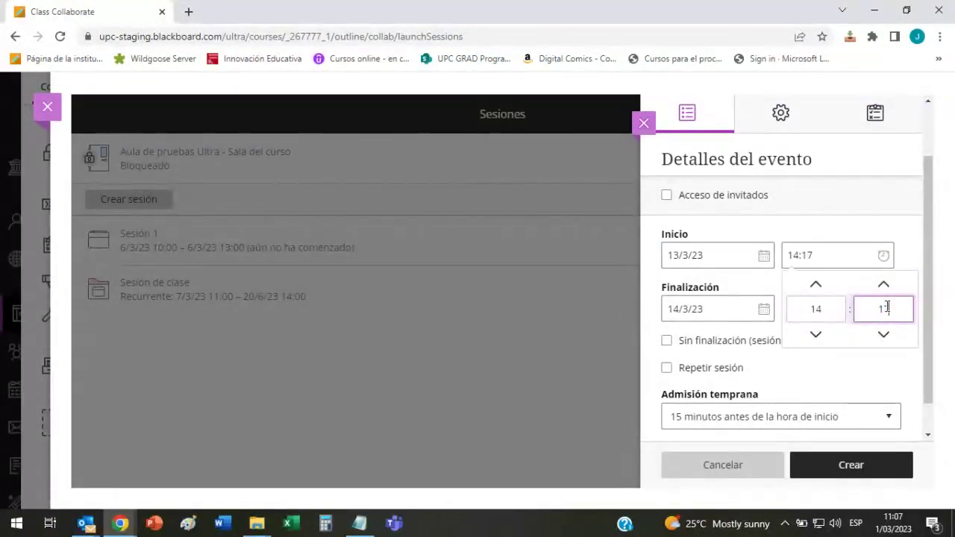
left_click(890, 311)
type("08")
Set the new session's end time to 17:00
left_click(813, 312)
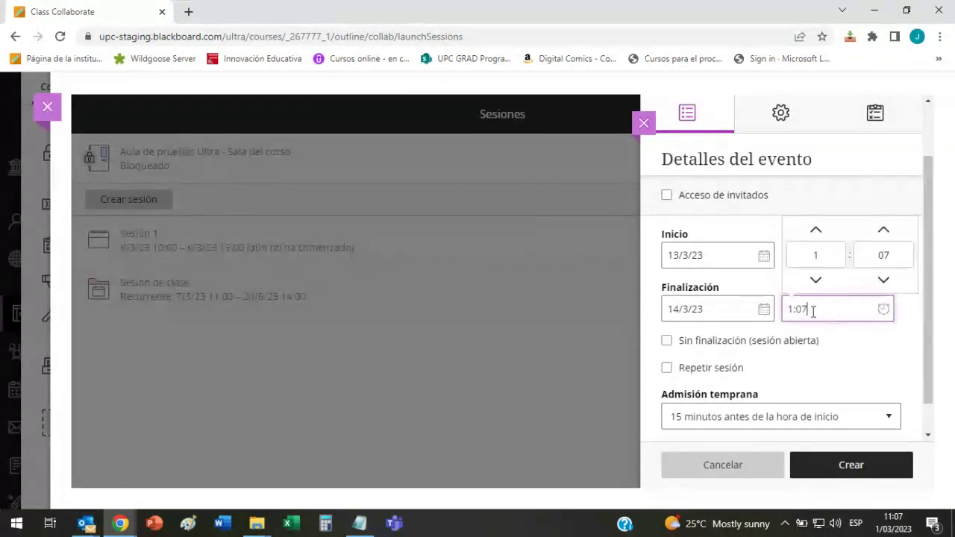
left_click(814, 254)
type("1")
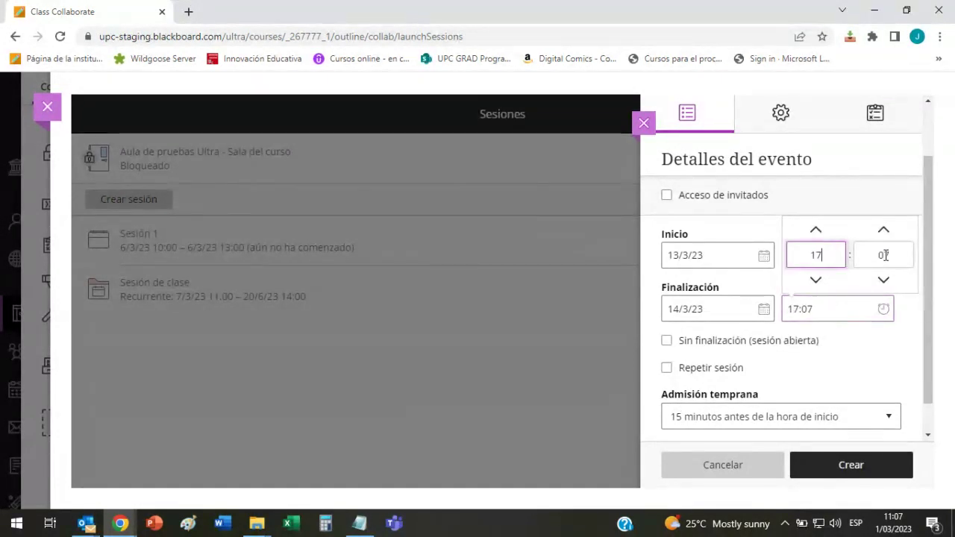
left_click(884, 255)
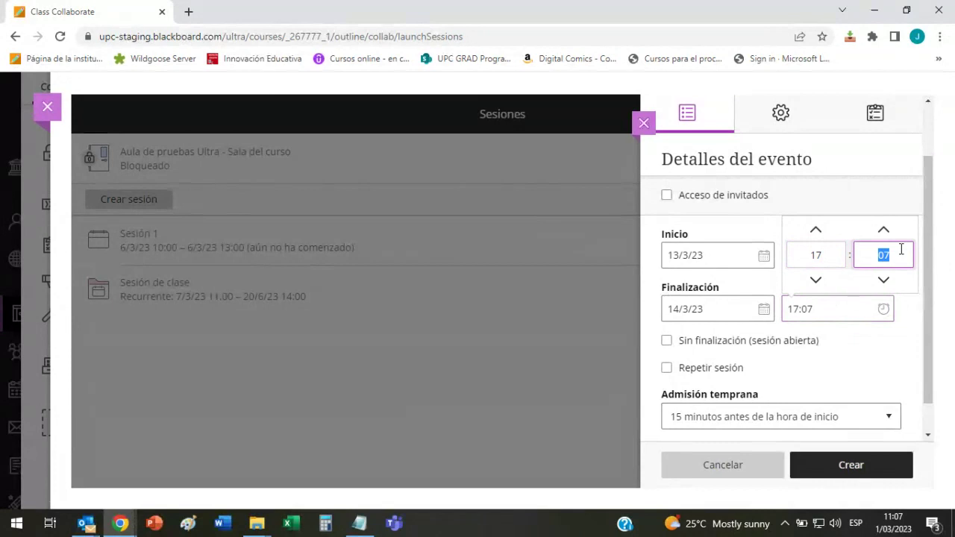
type("01")
left_click(905, 203)
Enable repetition (Repetir sesión) for the new session
scroll(931, 267, "down", 1)
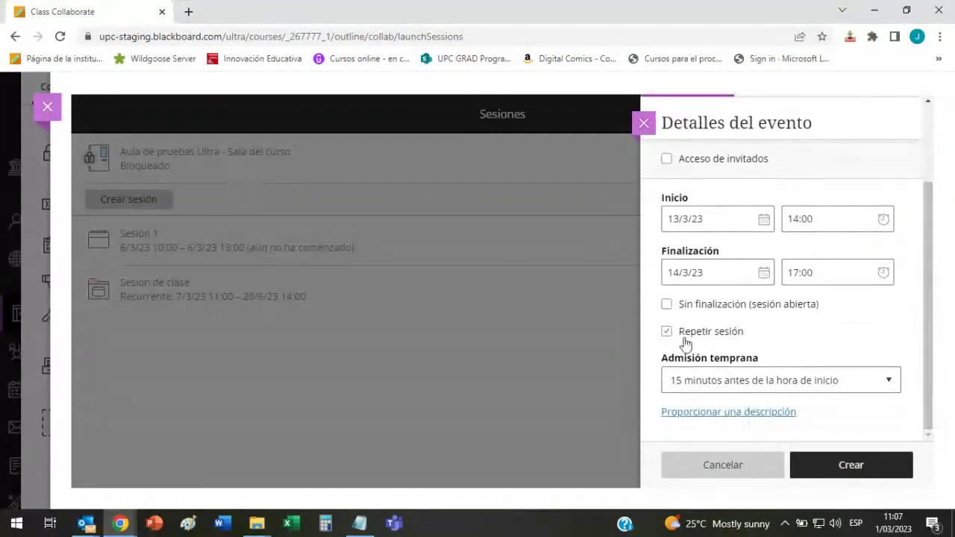
left_click(680, 334)
scroll(776, 331, "down", 3)
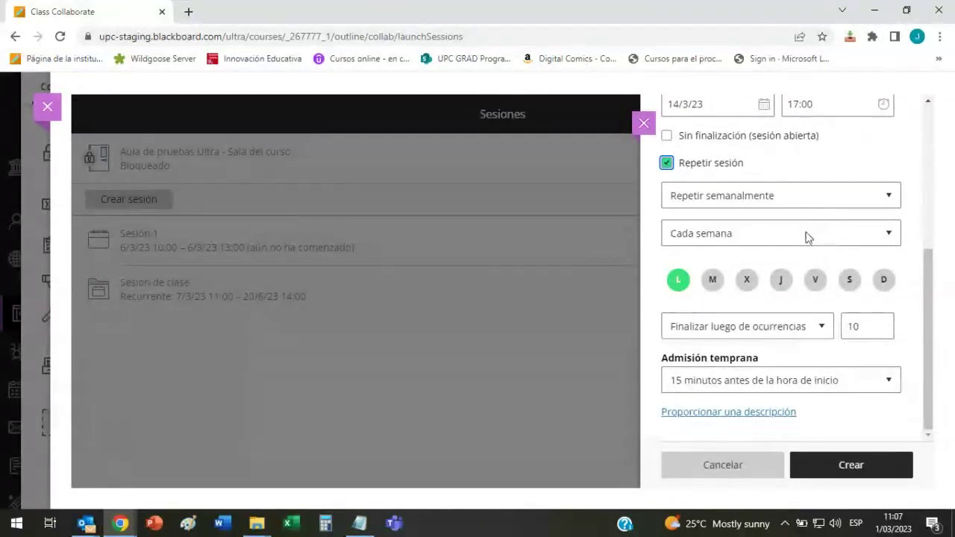
Set the session's end date (Finalización) to 13/3/23
scroll(799, 245, "up", 3)
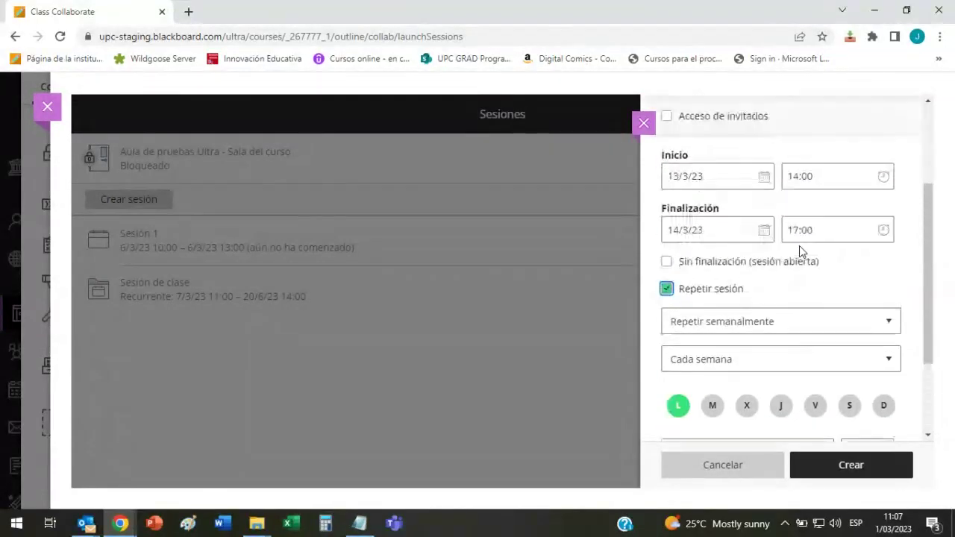
left_click(811, 277)
left_click(764, 246)
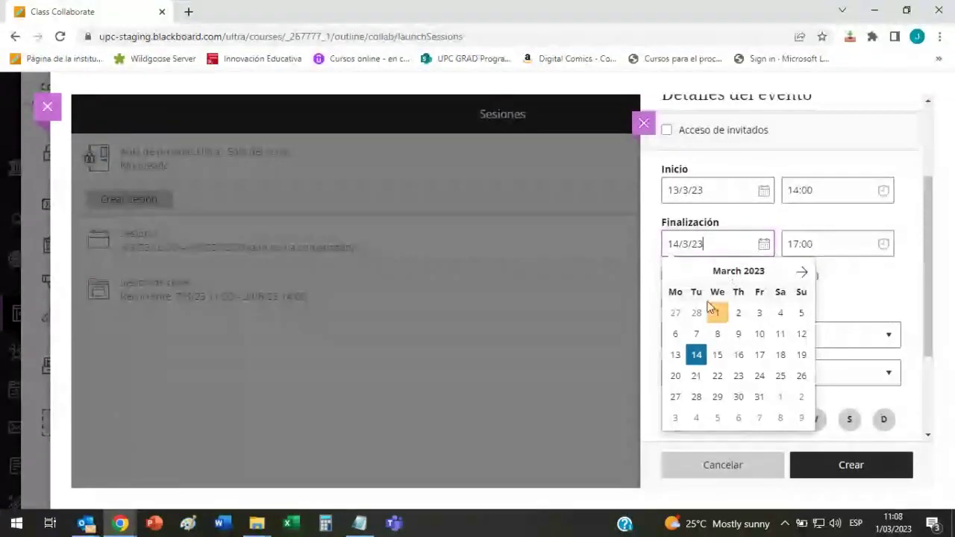
left_click(695, 356)
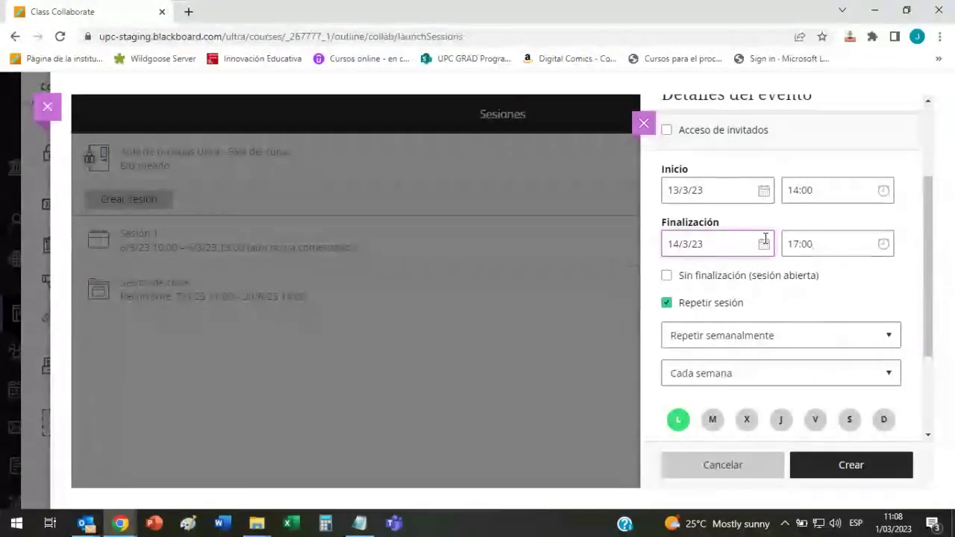
left_click(765, 246)
left_click(677, 355)
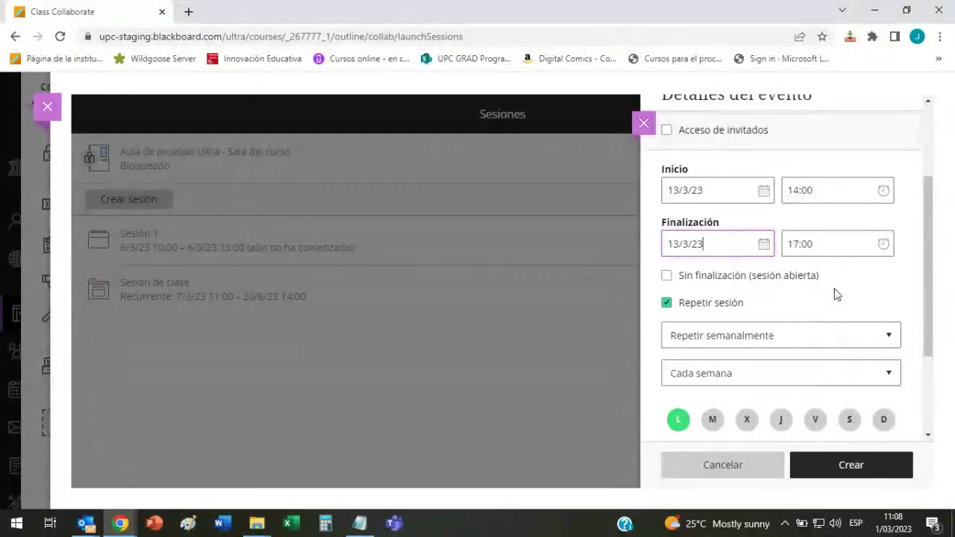
Add Friday (V) to the weekly repeat days alongside Monday (L)
scroll(932, 292, "down", 1)
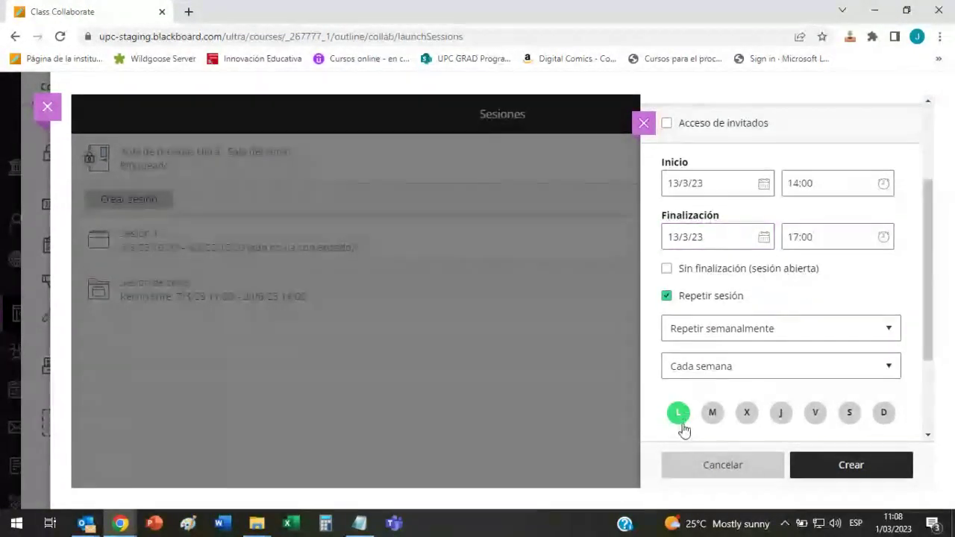
left_click(816, 415)
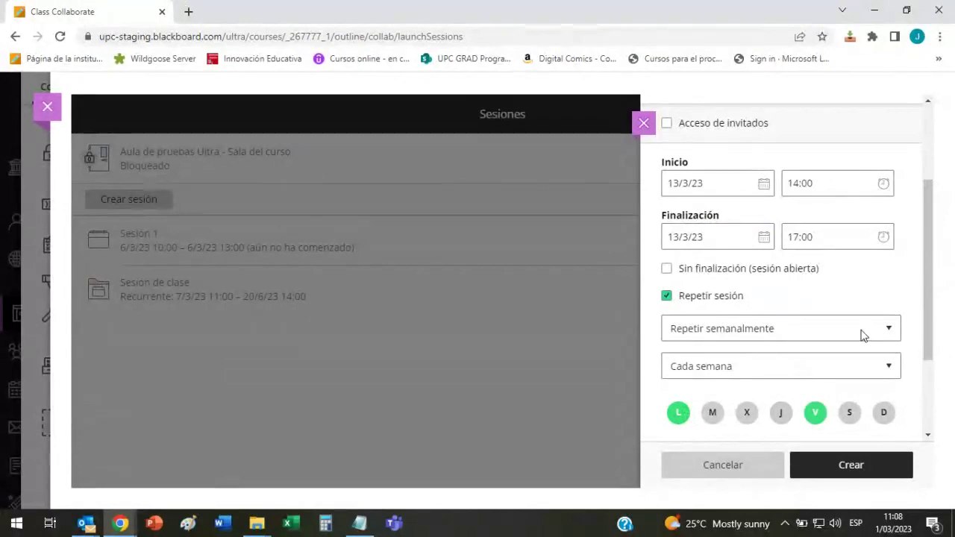
scroll(921, 281, "down", 2)
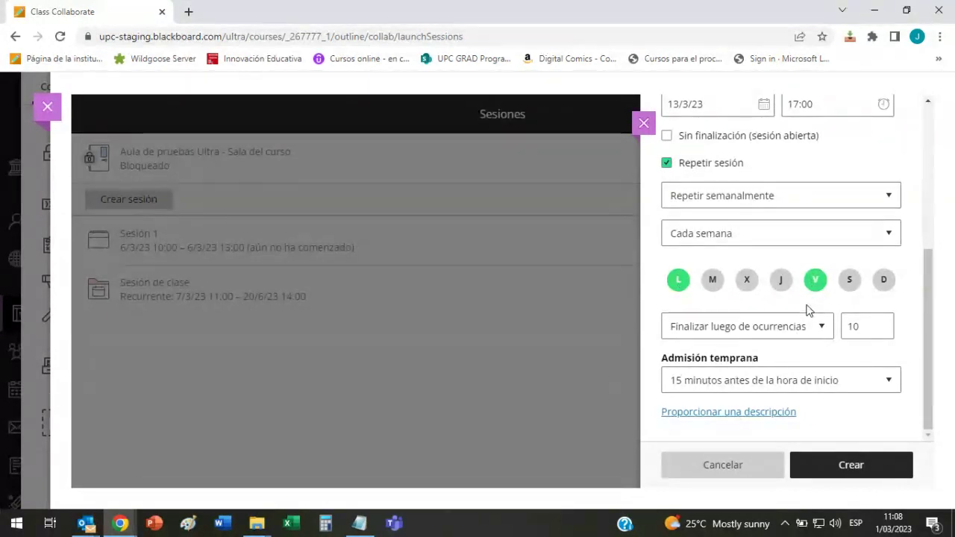
double_click(855, 328)
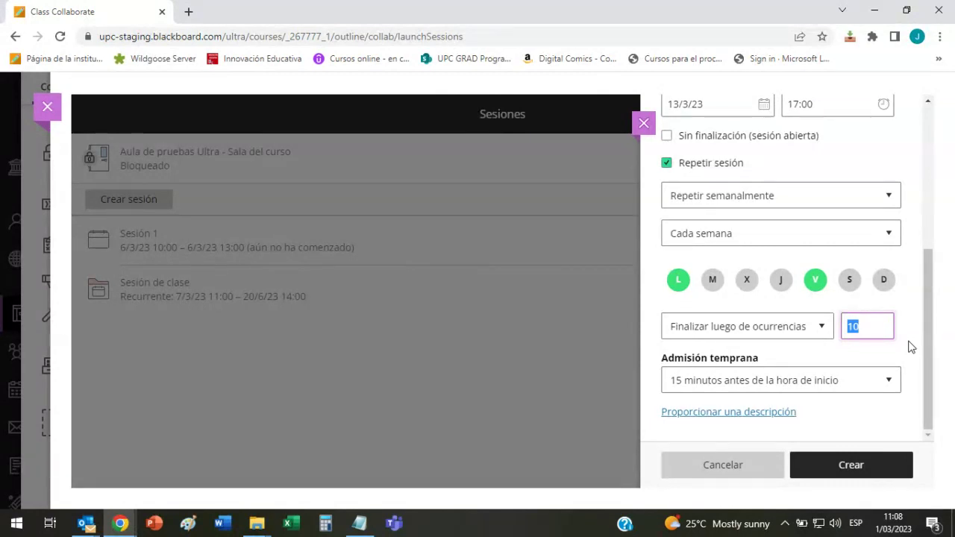
type("16")
key("BackSpace")
key("BackSpace")
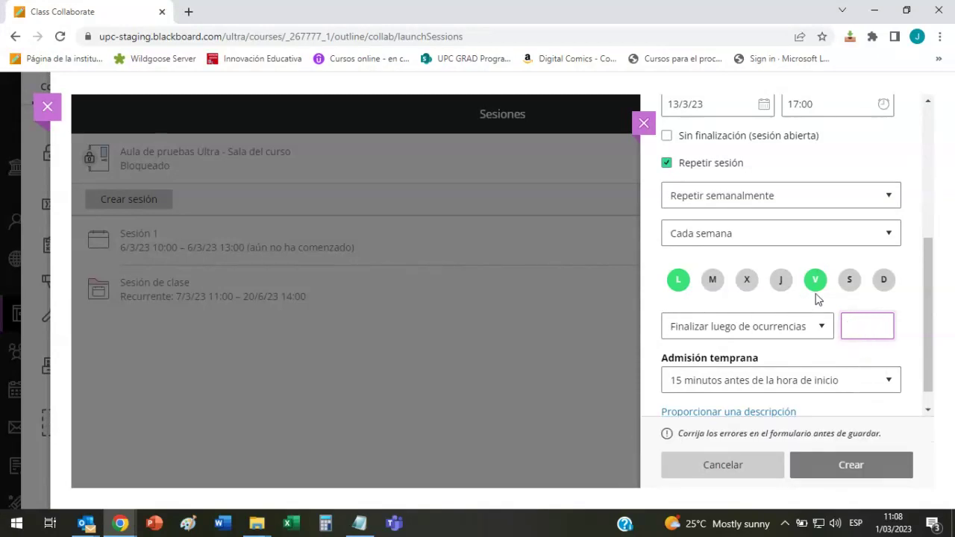
Choose to end the repetition on a specific date (Finalizar en fecha)
left_click(823, 332)
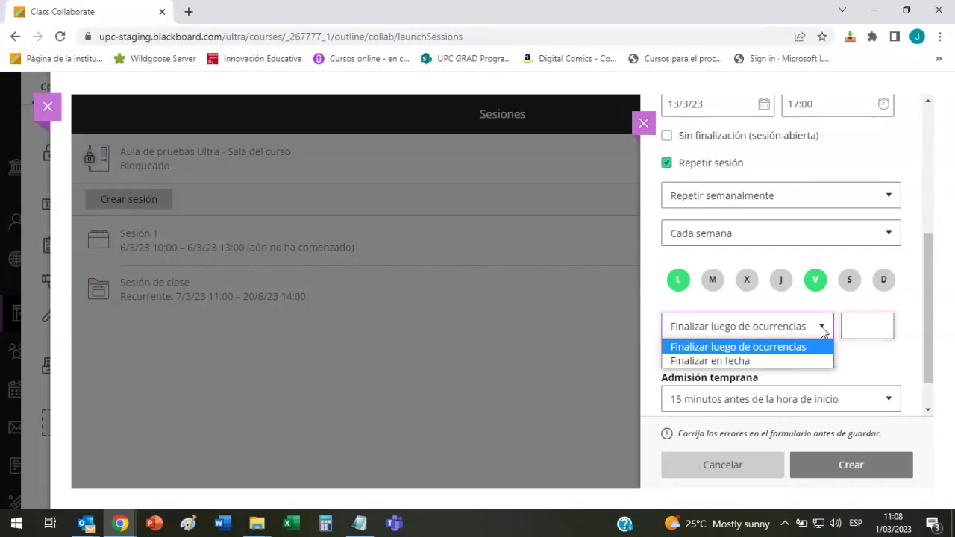
left_click(754, 361)
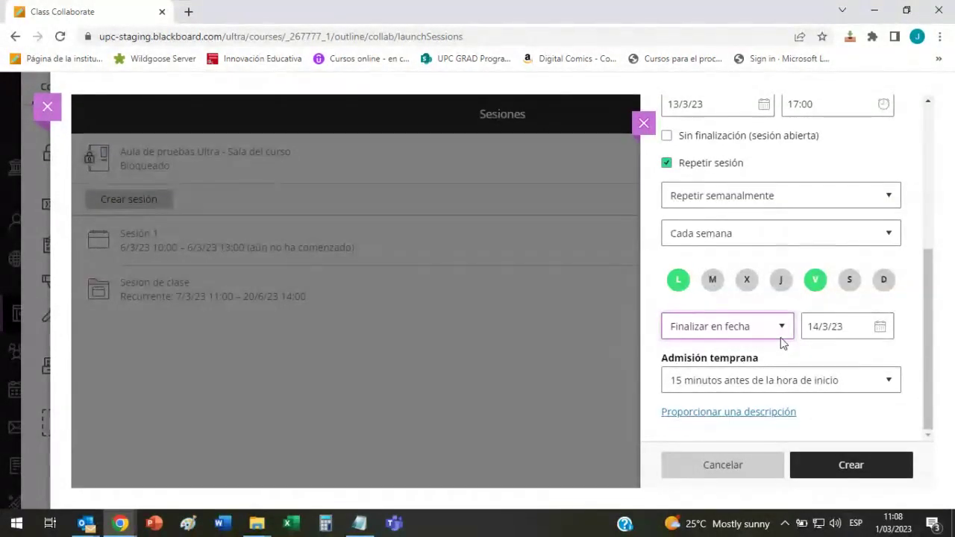
Set the repetition to end on 22/5/23, create the Sesión de clase 2 recurring session, and close its settings
left_click(879, 328)
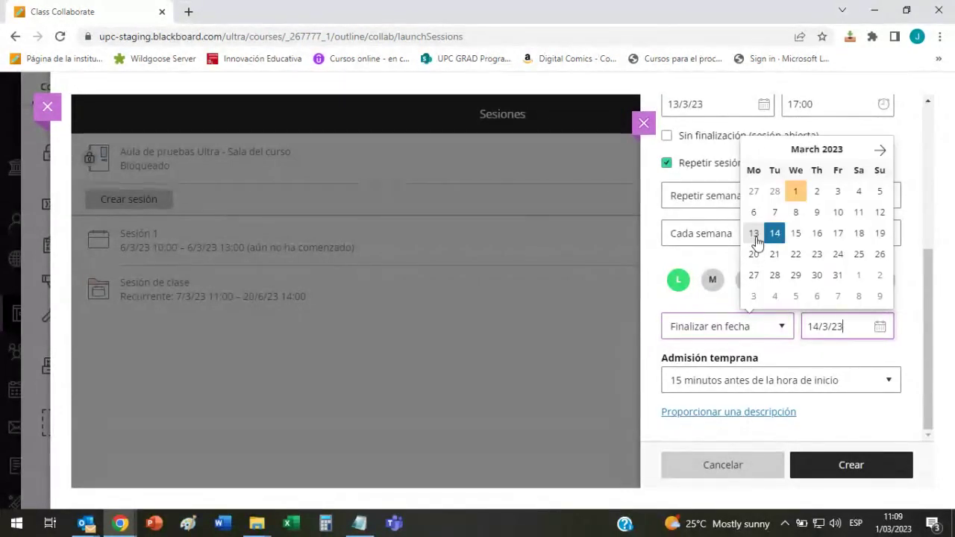
left_click(882, 151)
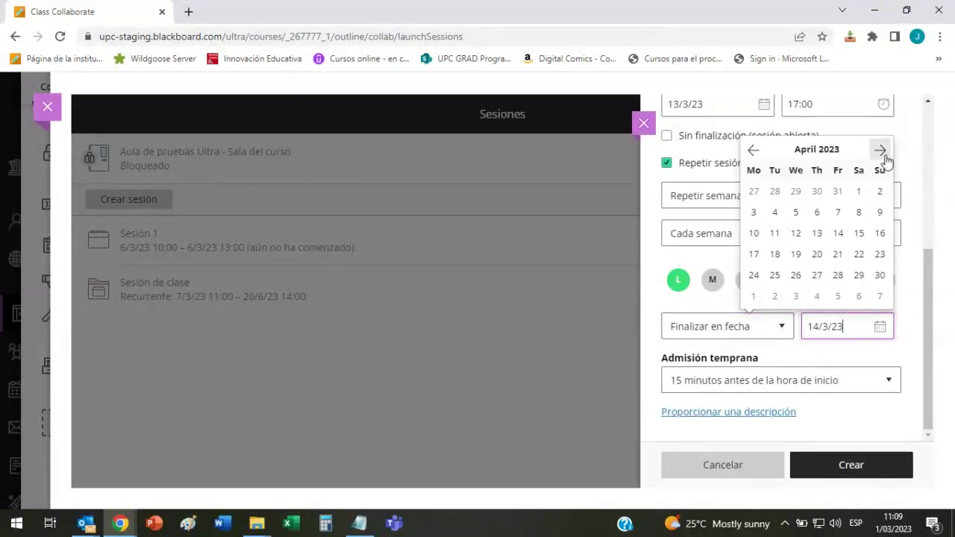
left_click(882, 152)
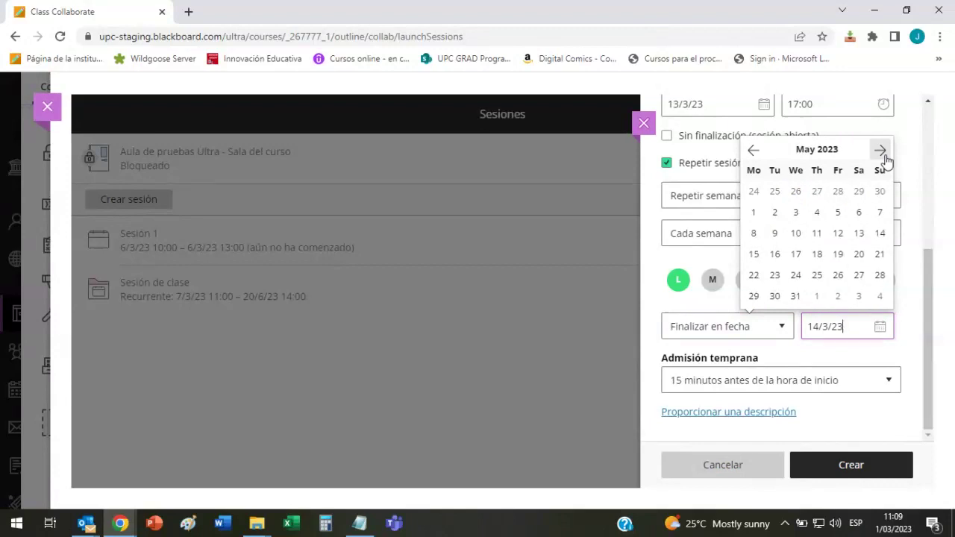
left_click(755, 276)
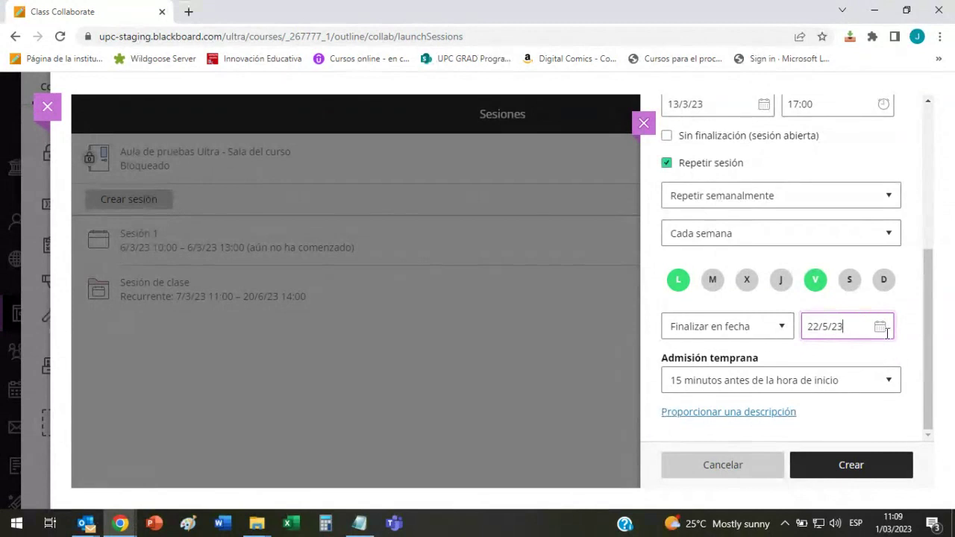
left_click(862, 470)
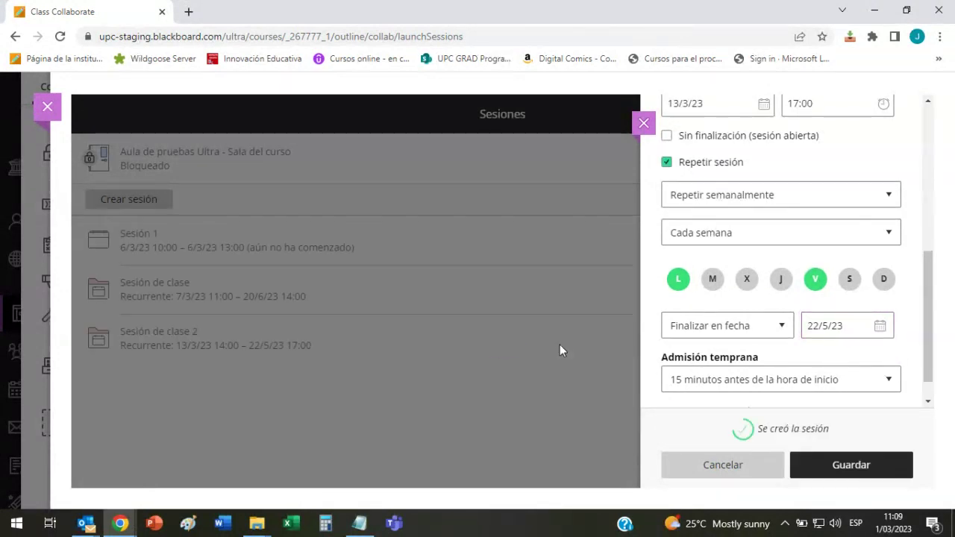
left_click(644, 123)
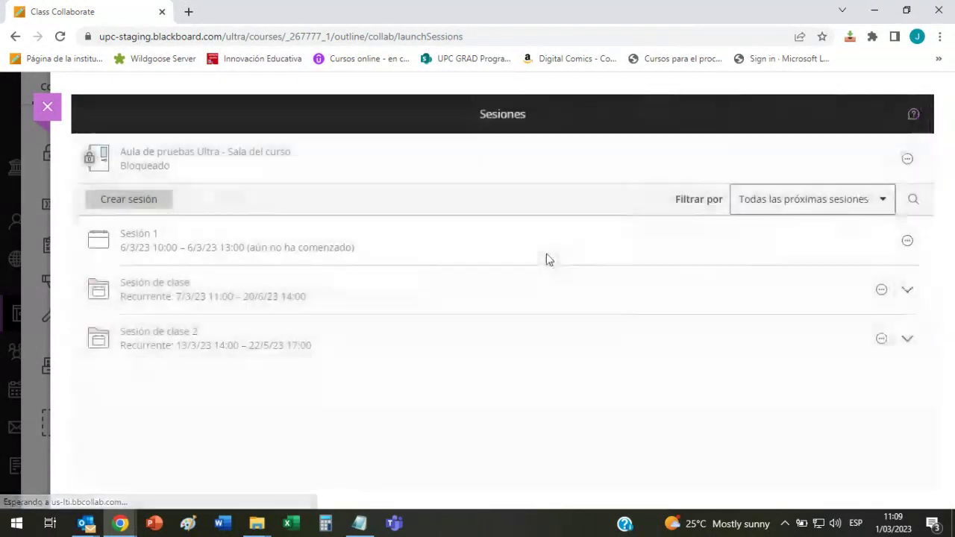
Expand the Sesión de clase 2 series, review its scheduled dates from first to last, and collapse it again
left_click(908, 340)
scroll(721, 345, "down", 3)
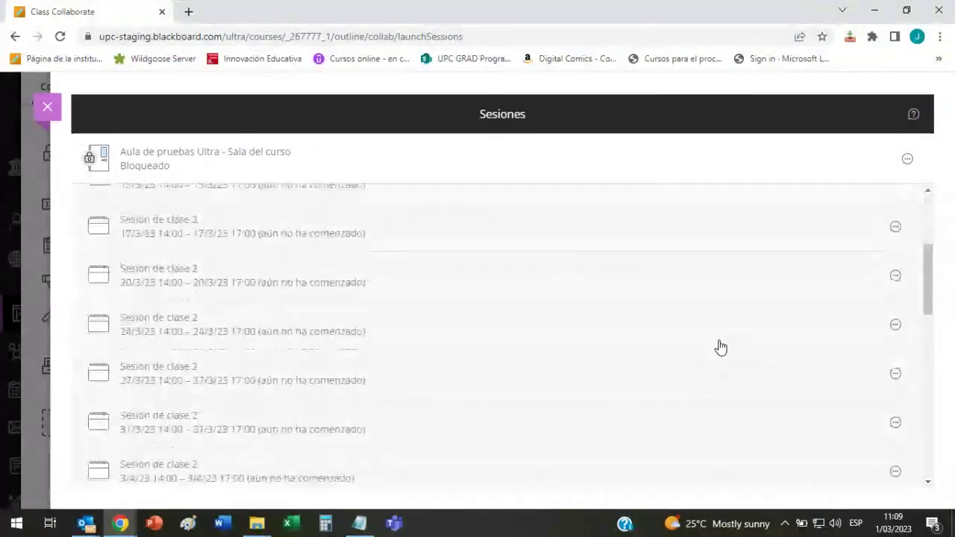
scroll(721, 346, "up", 2)
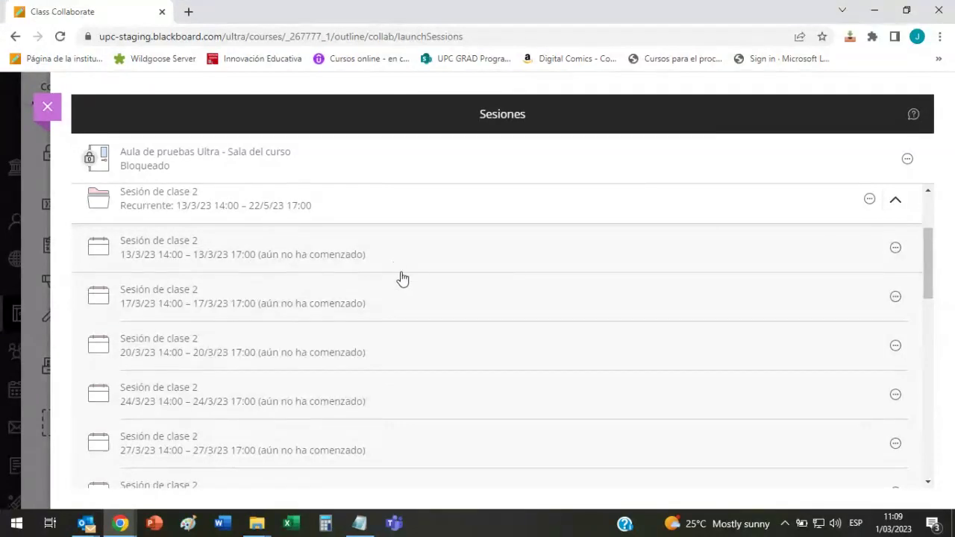
scroll(403, 282, "down", 10)
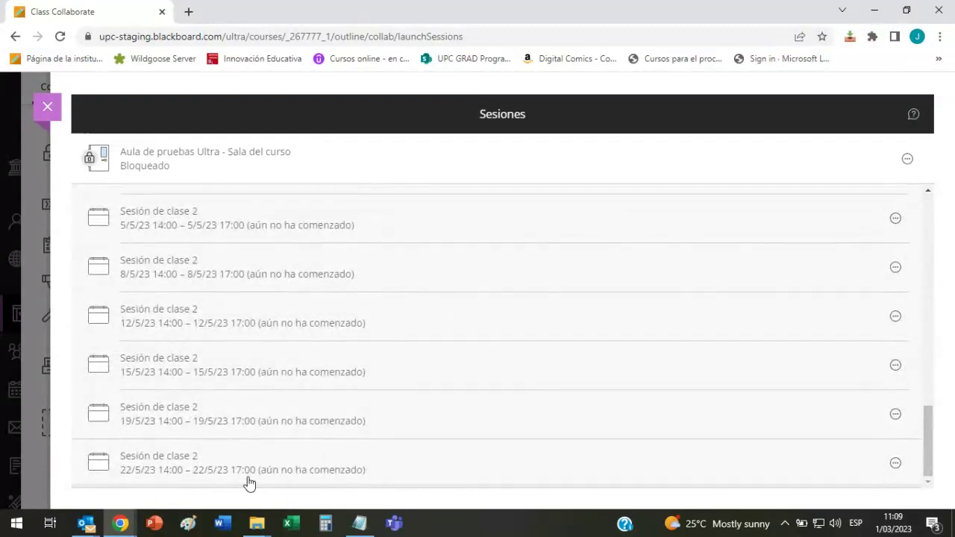
scroll(250, 484, "up", 10)
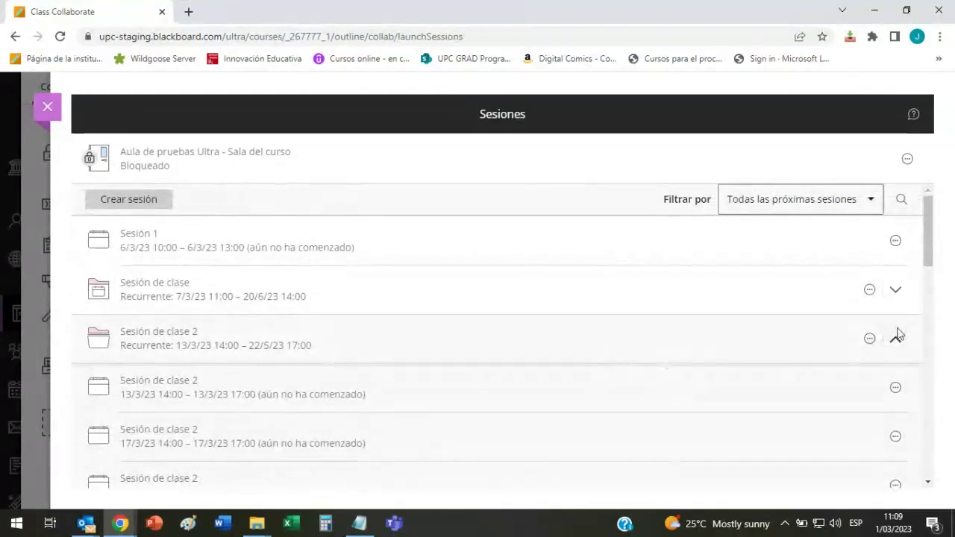
left_click(898, 335)
Start another session with Repetir sesión enabled and examine its Finalizar luego de ocurrencias option and occurrence count
left_click(158, 206)
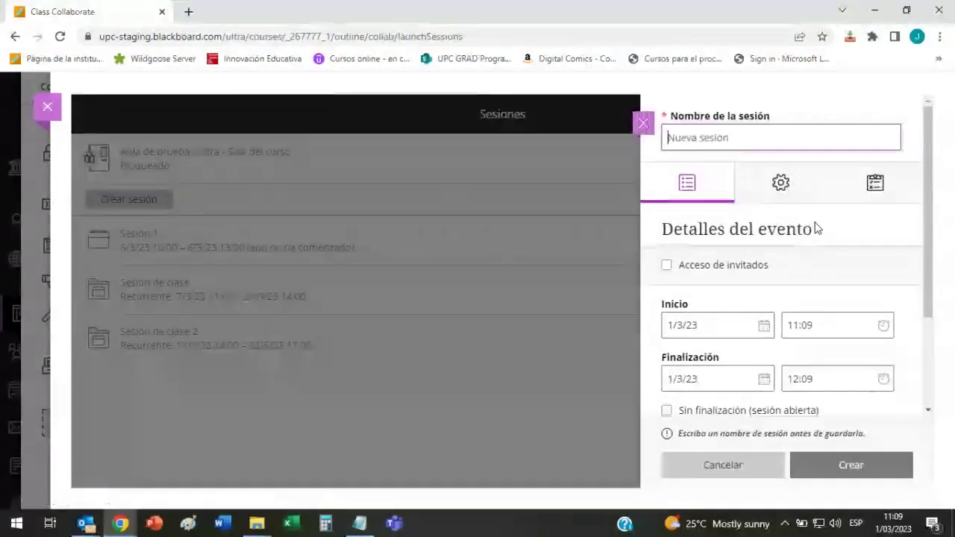
scroll(930, 246, "down", 3)
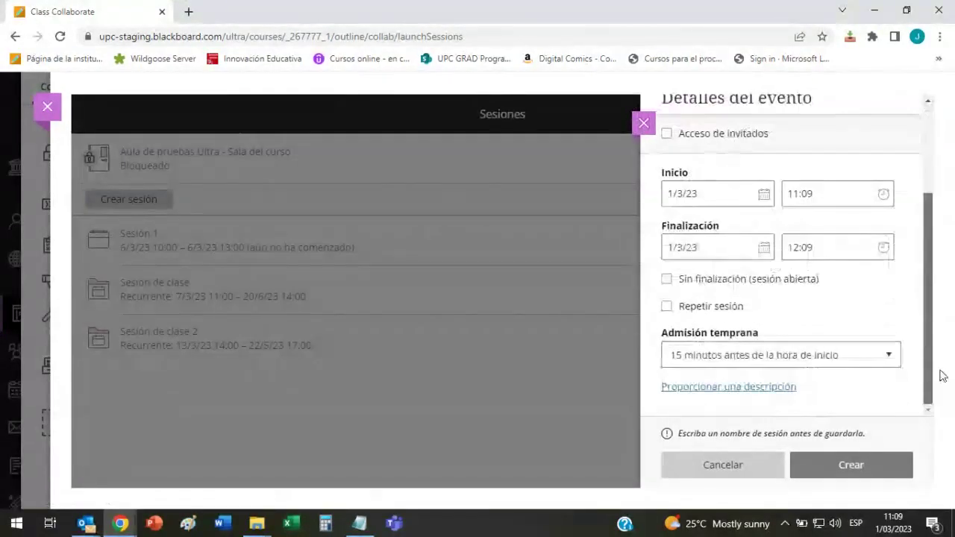
left_click(708, 308)
scroll(855, 311, "down", 2)
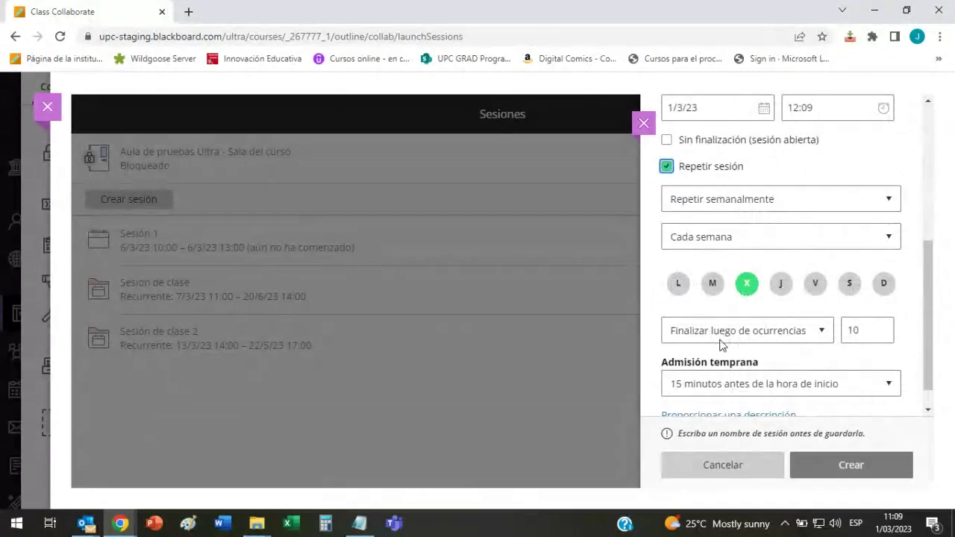
left_click(796, 331)
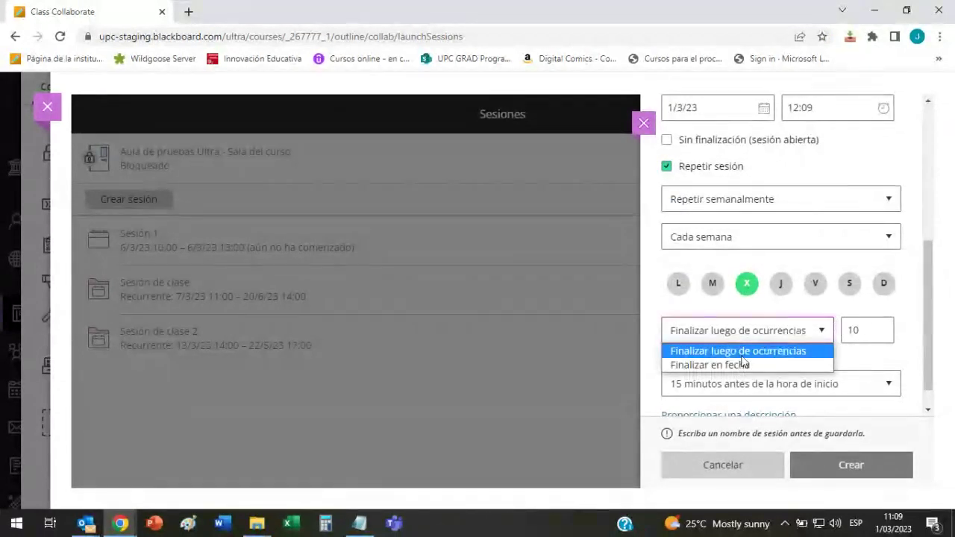
left_click(780, 358)
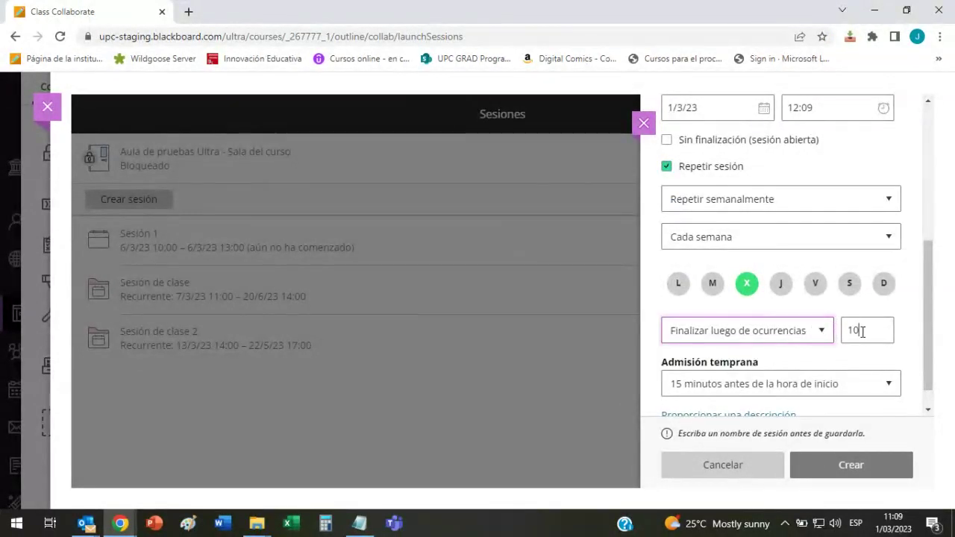
double_click(863, 332)
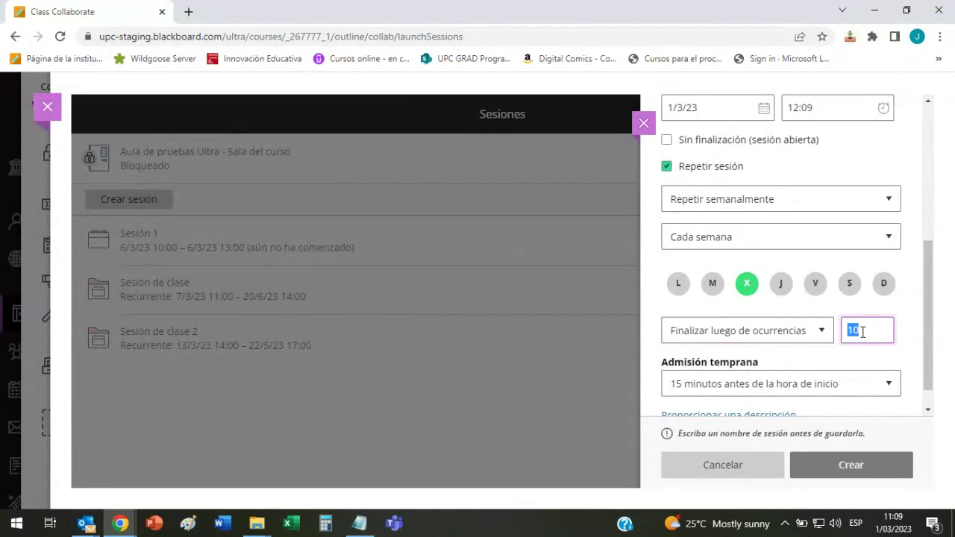
left_click(816, 302)
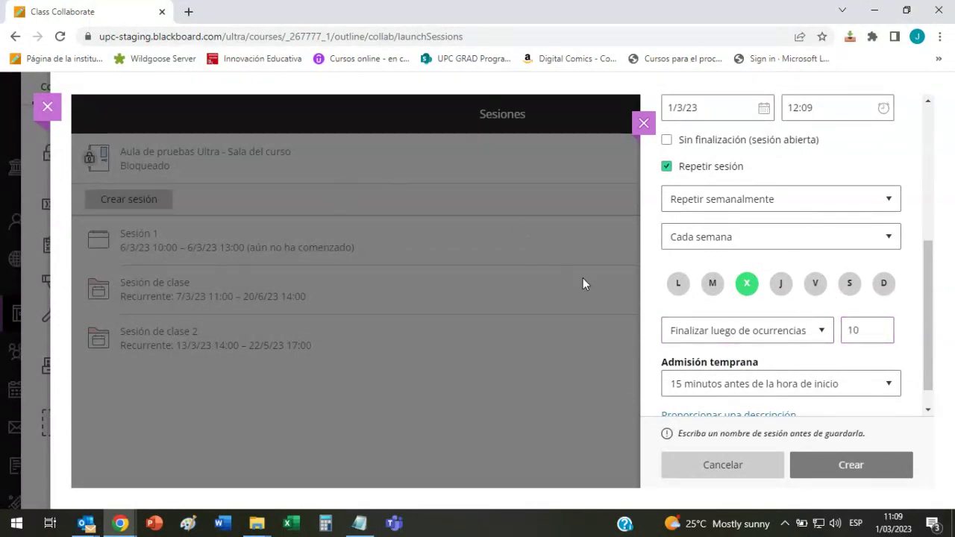
Switch the draft session's repetition to Finalizar en fecha, view the end-date calendar, and discard the draft
left_click(774, 332)
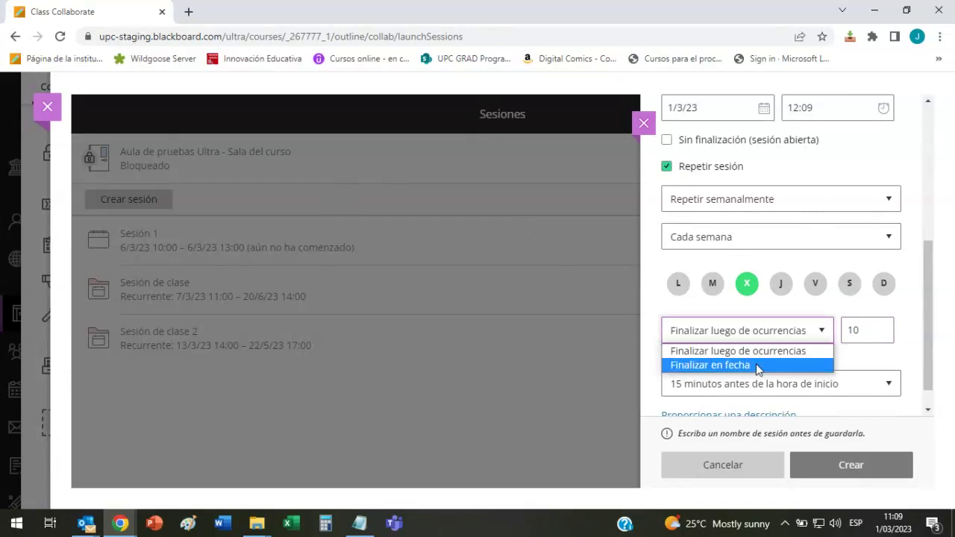
left_click(757, 365)
left_click(856, 329)
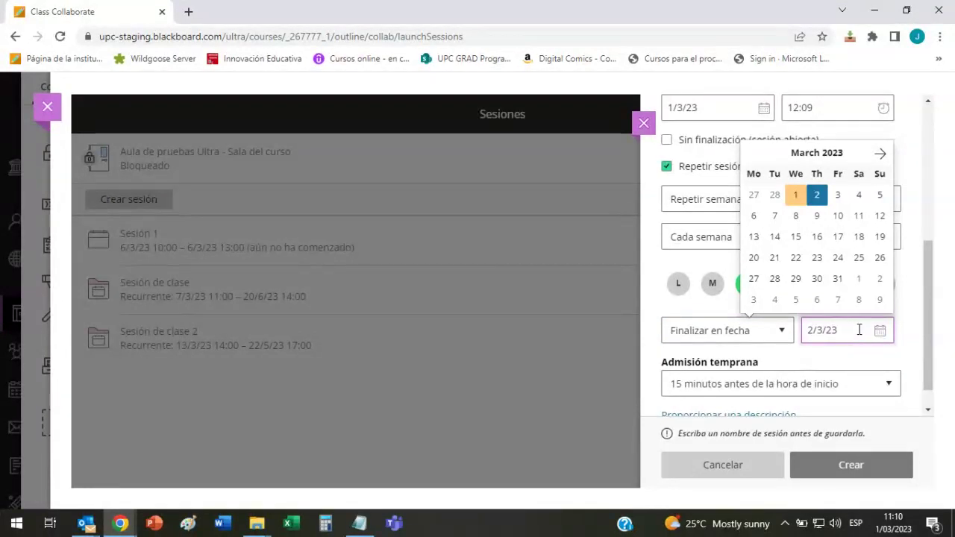
left_click(909, 331)
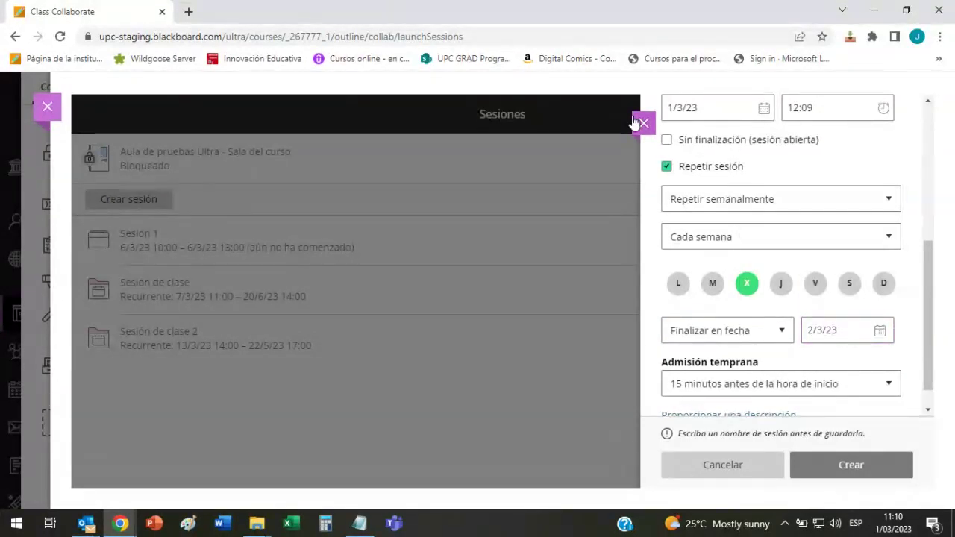
left_click(635, 123)
left_click(582, 365)
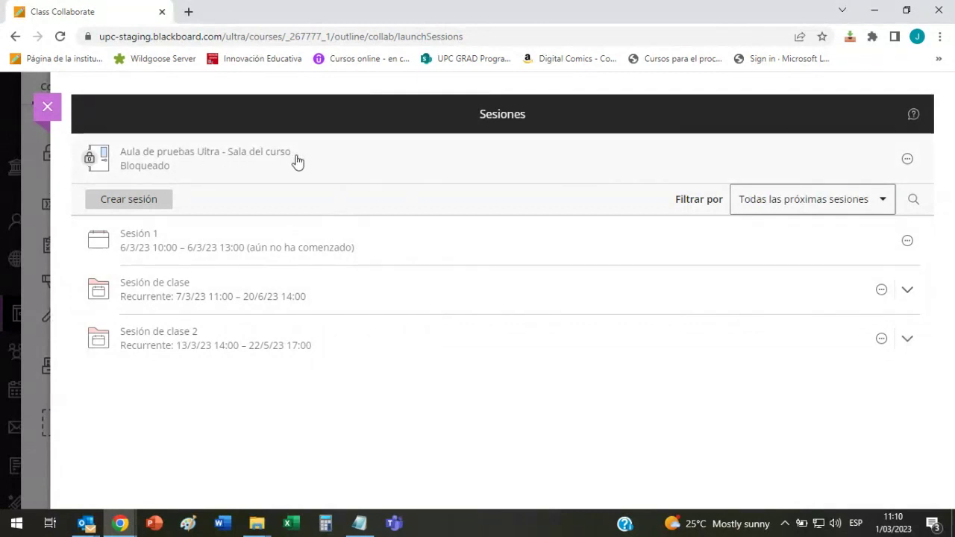
View the available options for the locked course room (Sala del curso), and return to the course content page
left_click(906, 160)
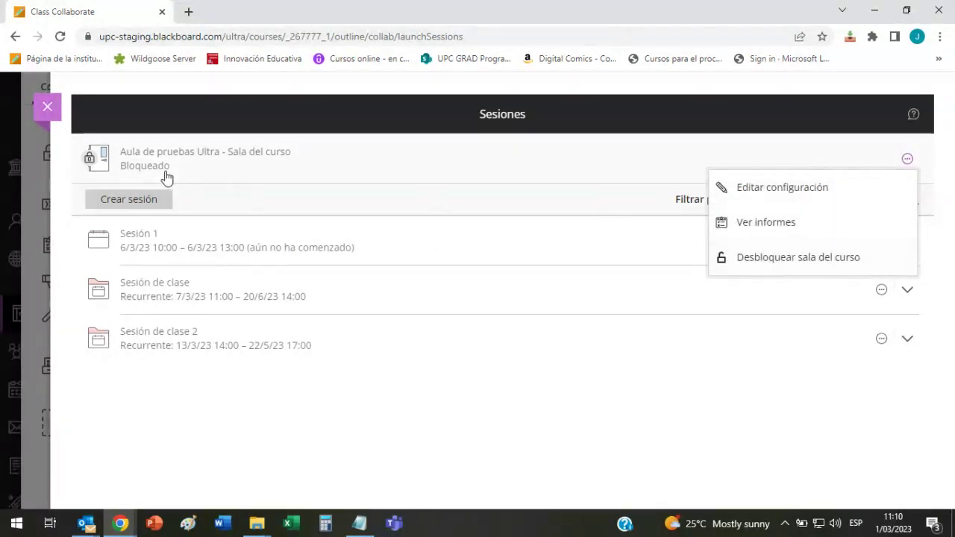
left_click(383, 394)
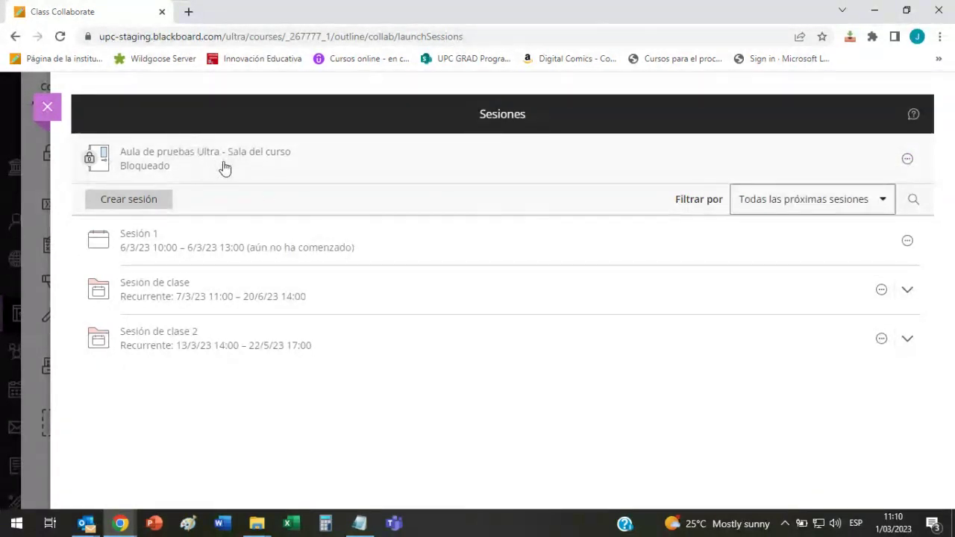
left_click(48, 108)
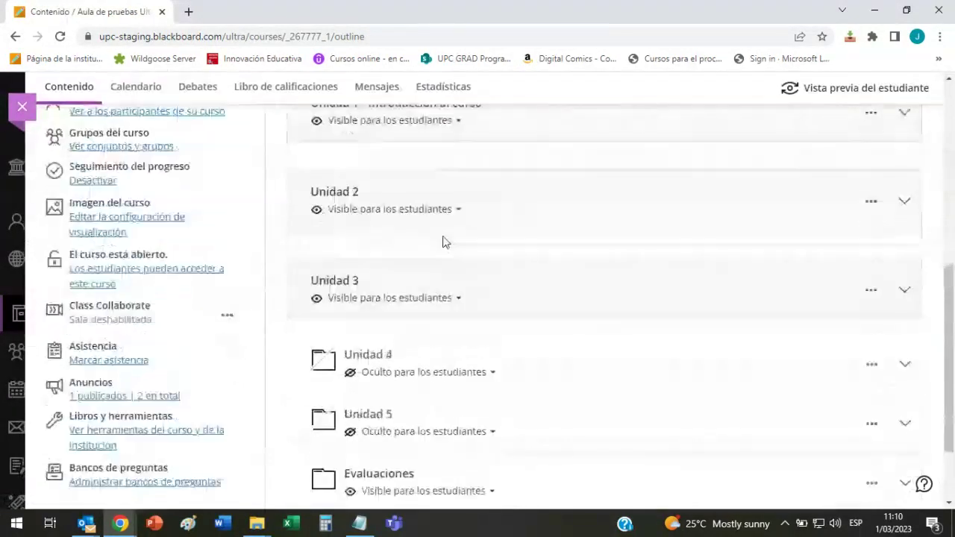
Switch to the live workshop session window, open the Todos chat, and dismiss the browser's download bar
mouse_move(120, 524)
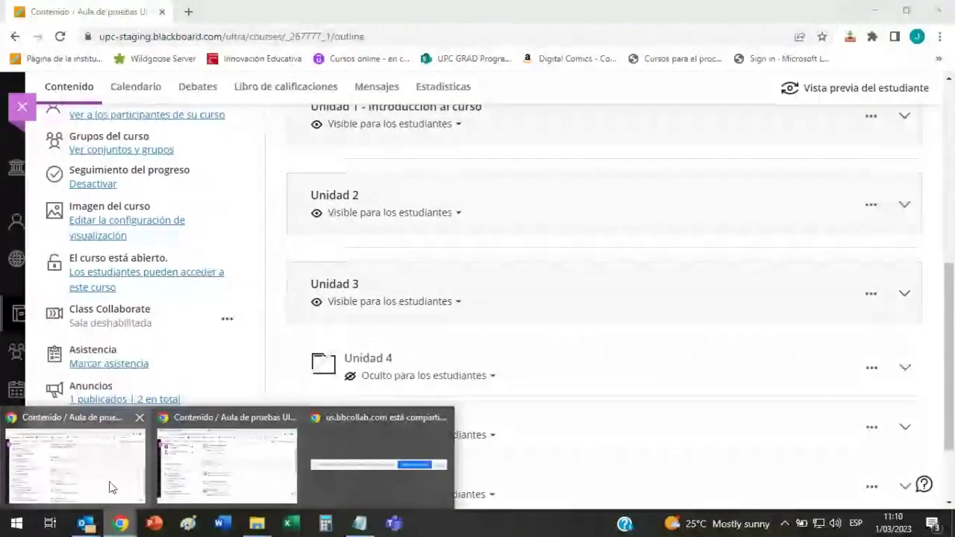
left_click(215, 472)
left_click(111, 10)
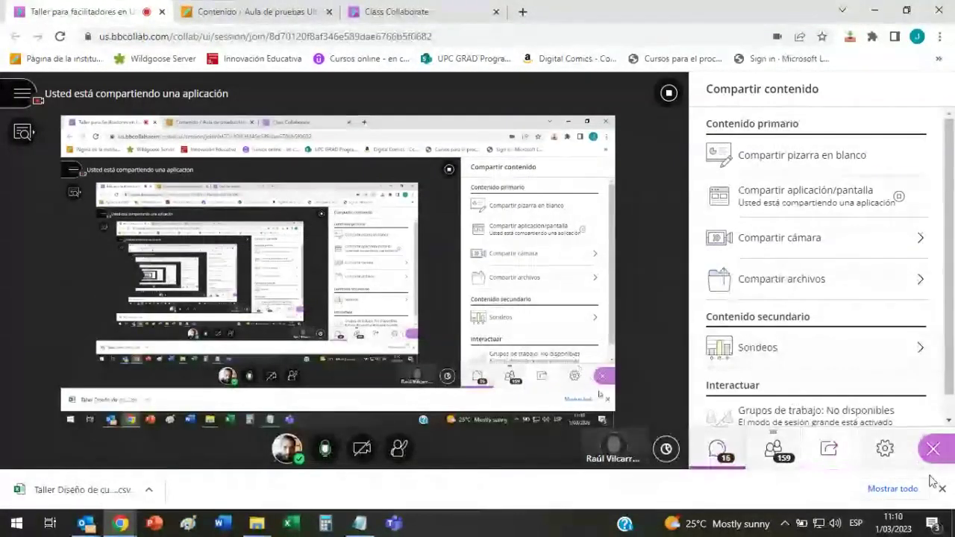
left_click(717, 449)
left_click(942, 489)
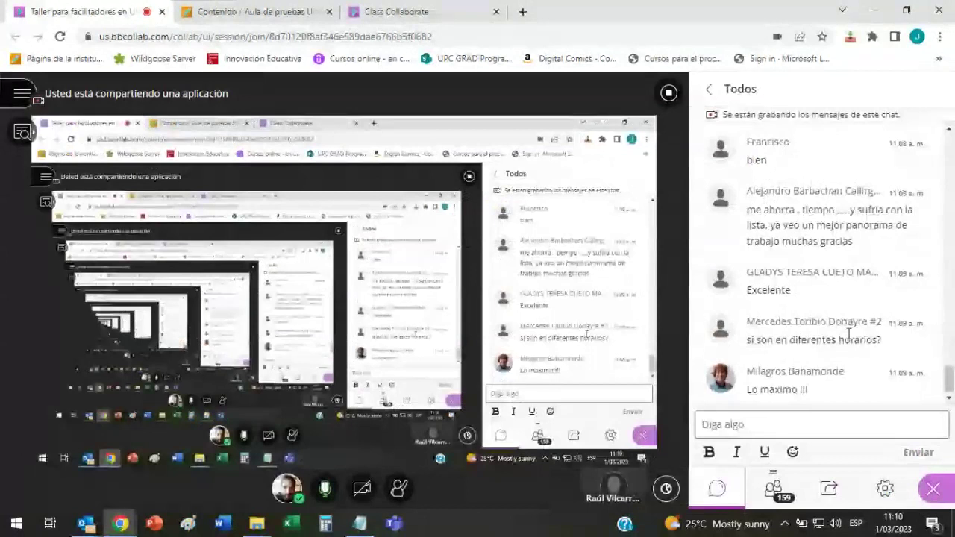
left_click(398, 10)
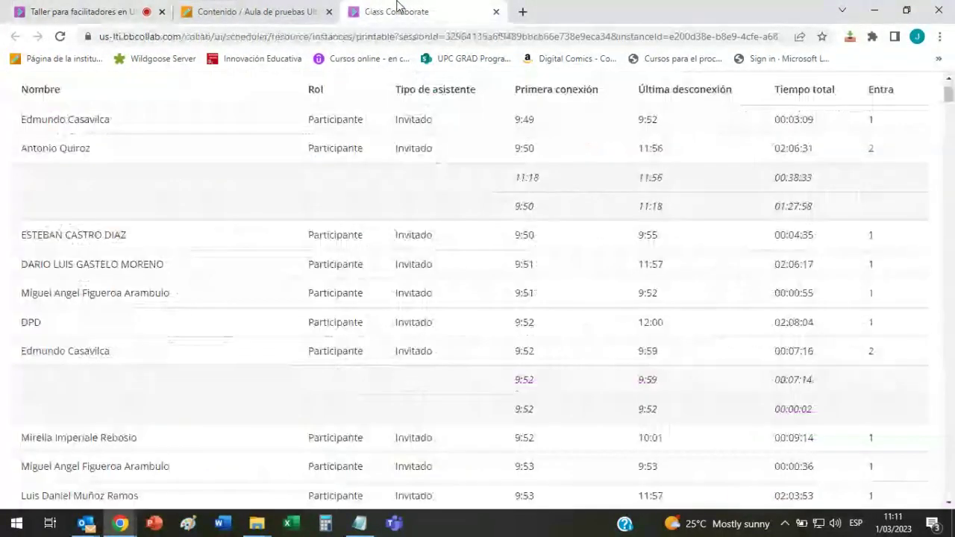
left_click(125, 7)
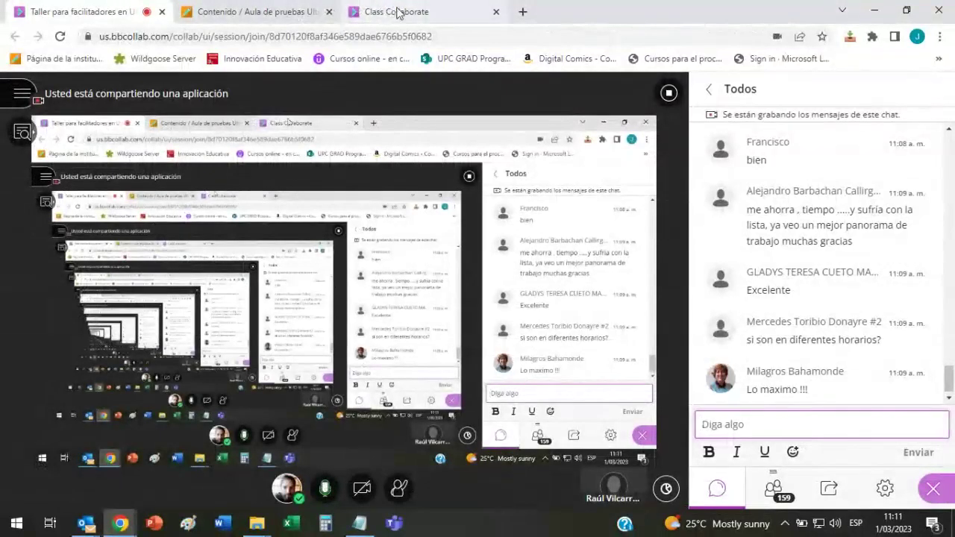
left_click(302, 8)
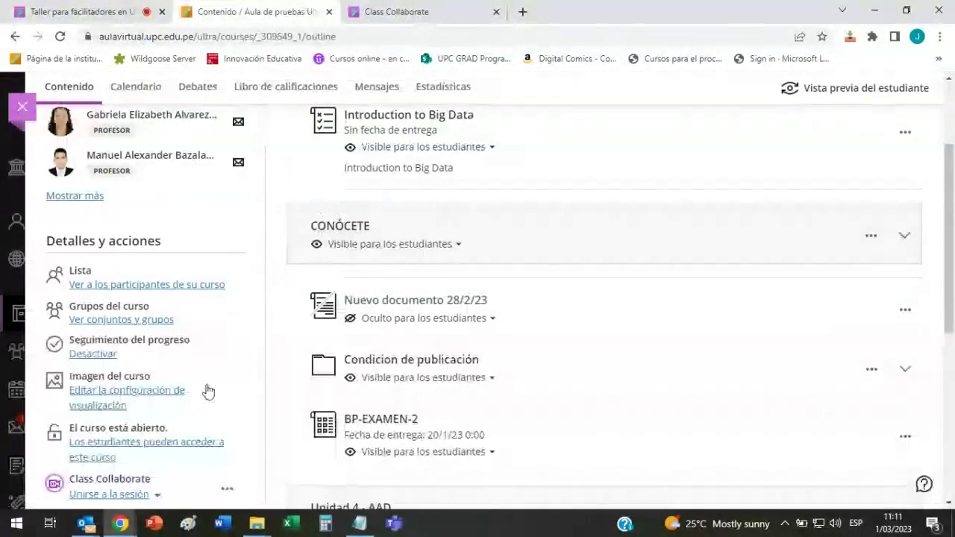
scroll(261, 377, "down", 2)
scroll(253, 350, "up", 2)
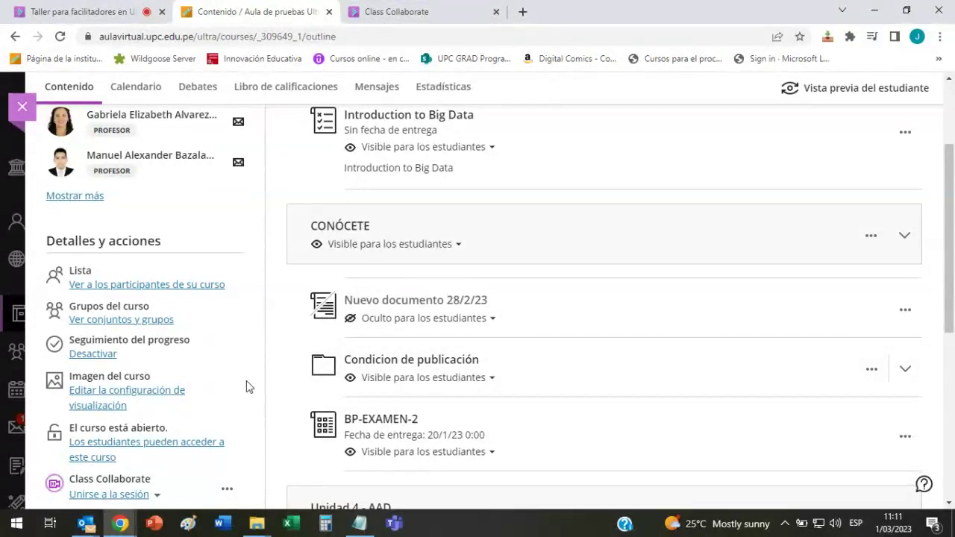
Check the live session's chat, and return to the test course window's Contenido del curso section
left_click(99, 8)
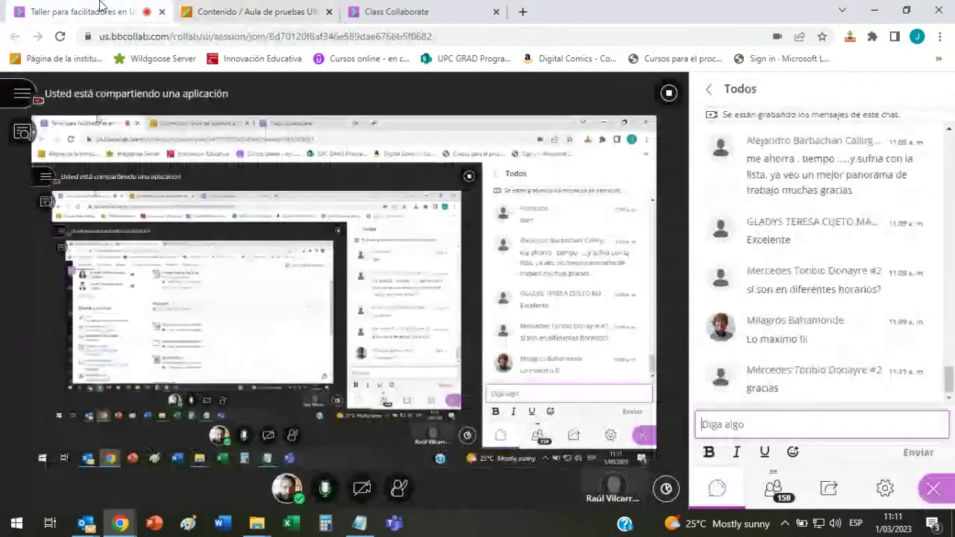
left_click(202, 6)
mouse_move(123, 532)
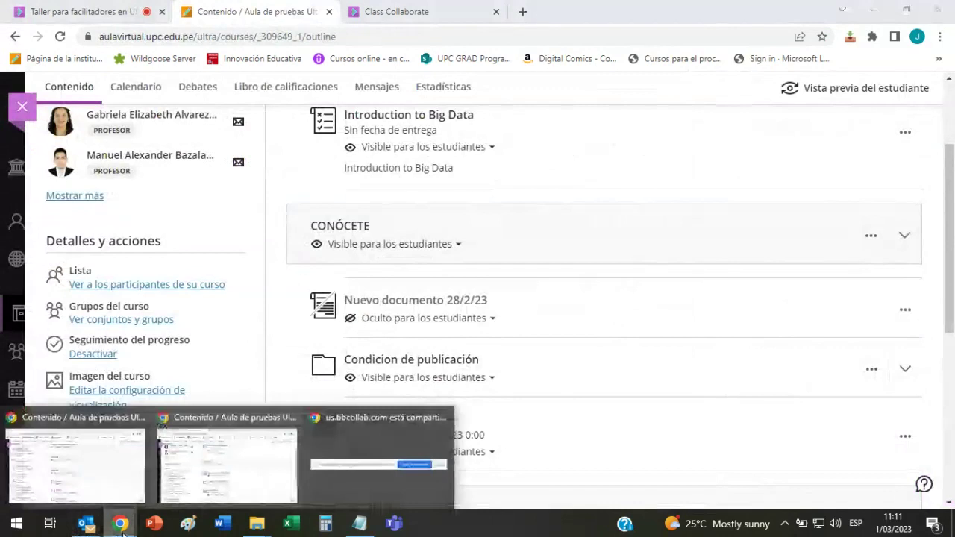
left_click(123, 469)
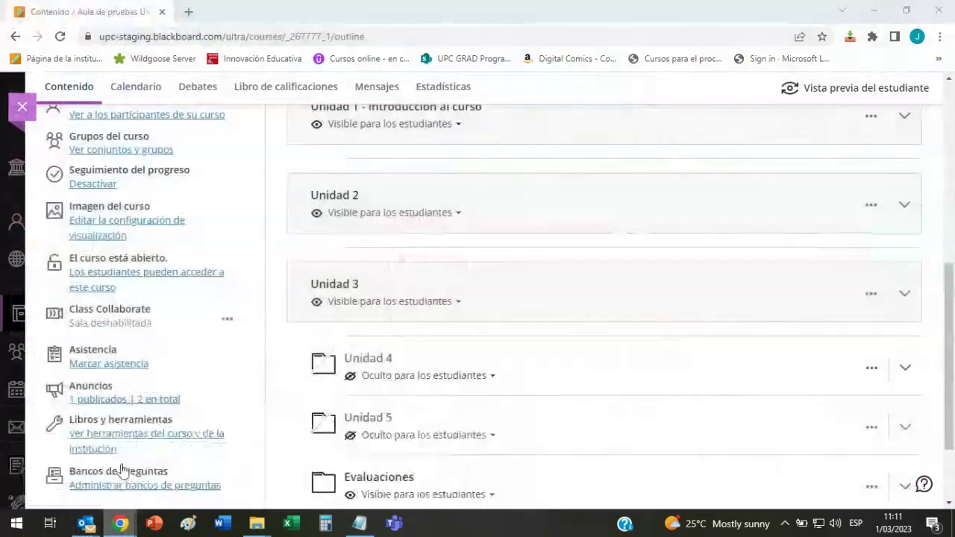
scroll(638, 267, "up", 4)
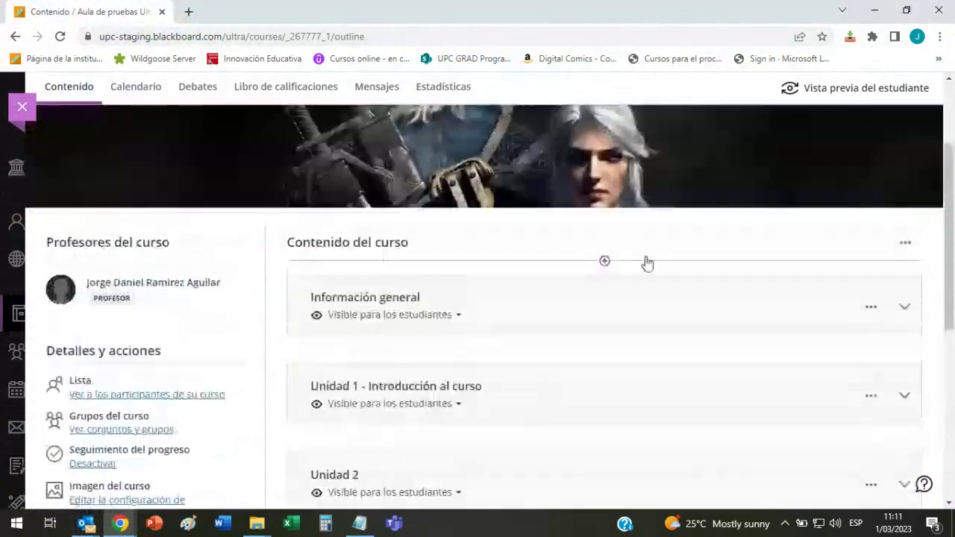
Open the ADP06 test course's Estadísticas and read the description of the Actividad del curso report
scroll(647, 262, "up", 2)
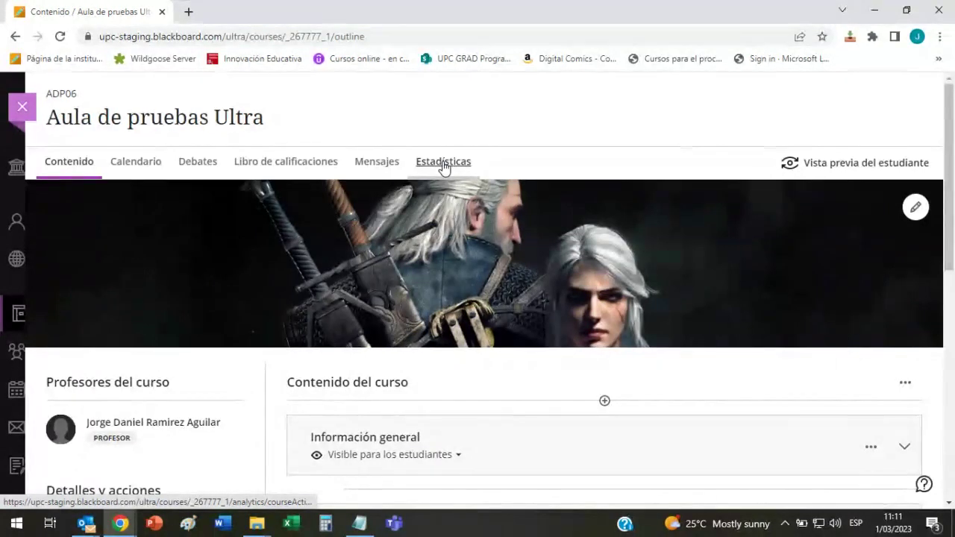
left_click(443, 163)
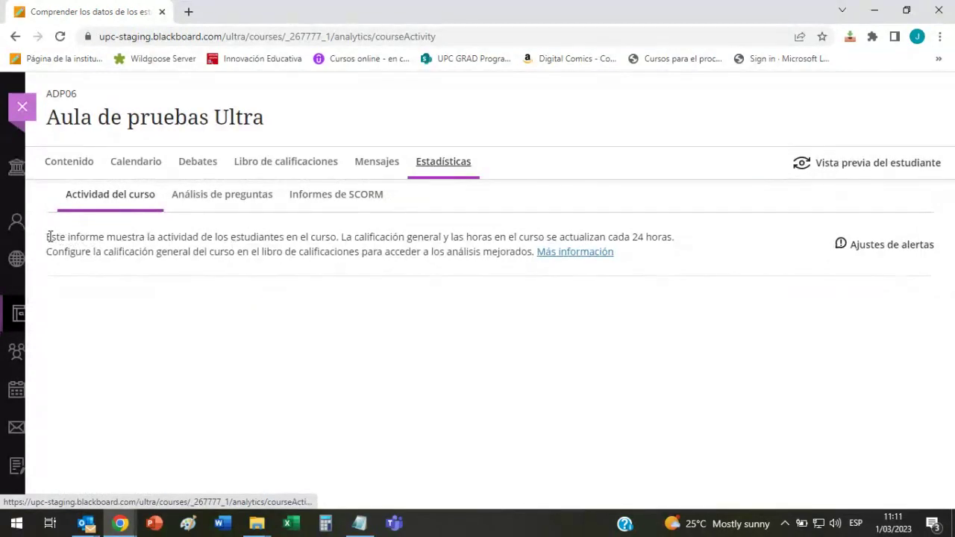
left_click_drag(47, 236, 670, 258)
left_click(687, 255)
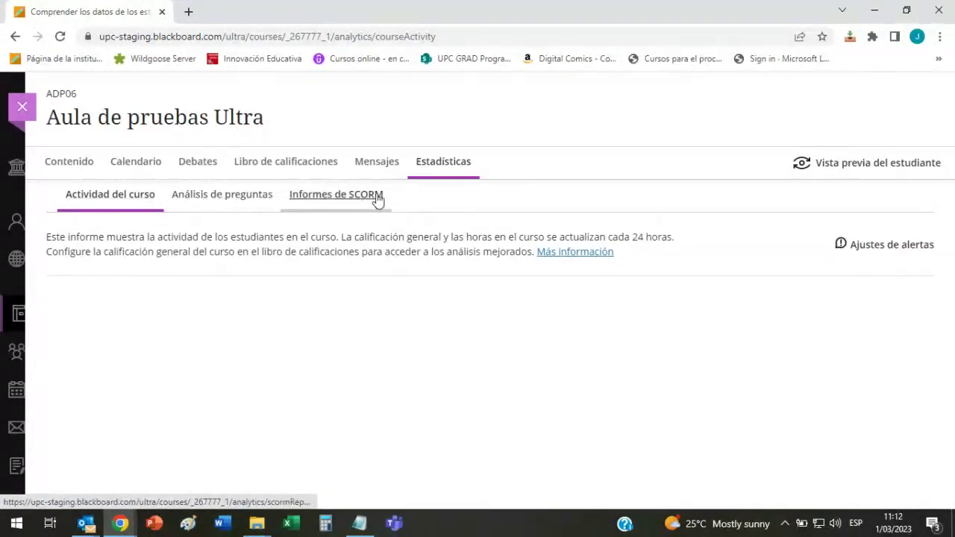
Switch to the other browser window, load the institution page in a new tab, and open the ADP05 course's Estadísticas
mouse_move(120, 523)
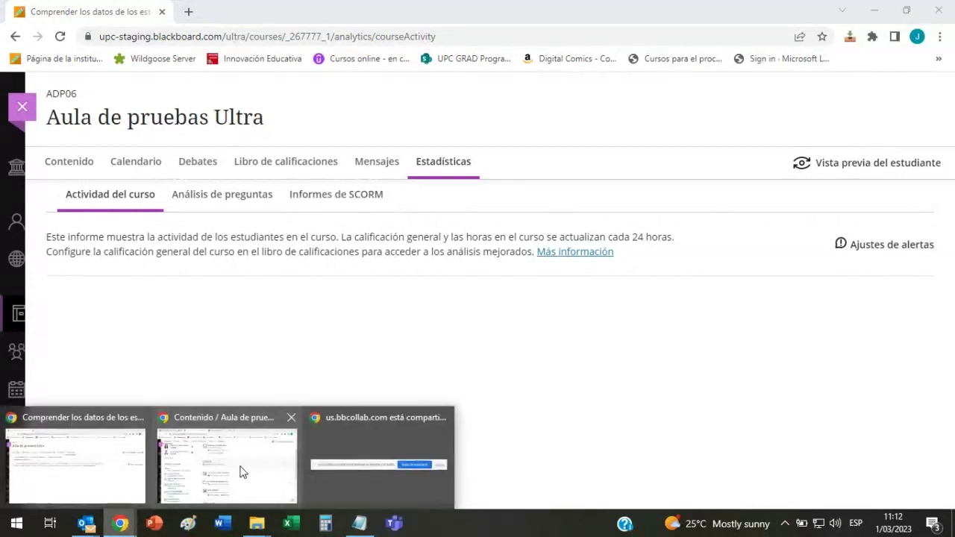
left_click(241, 472)
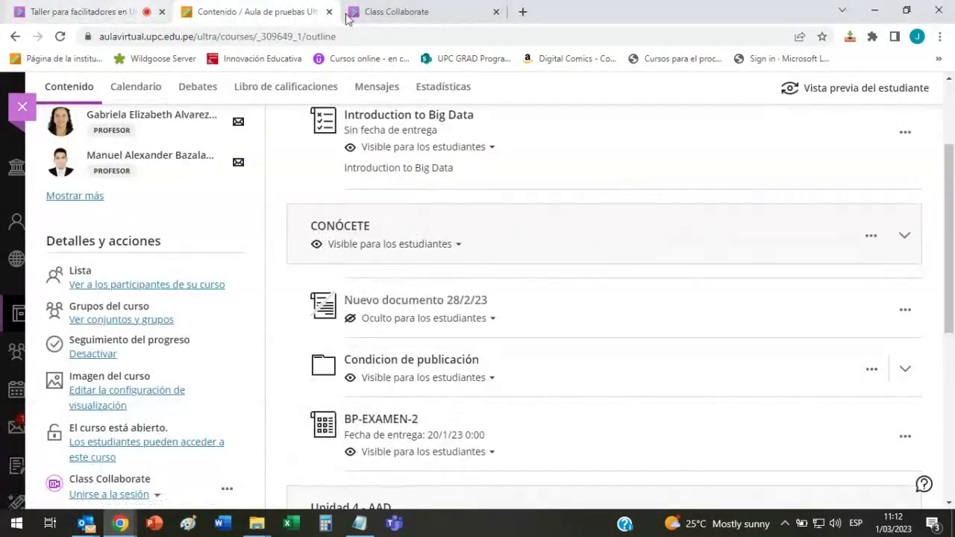
left_click(523, 12)
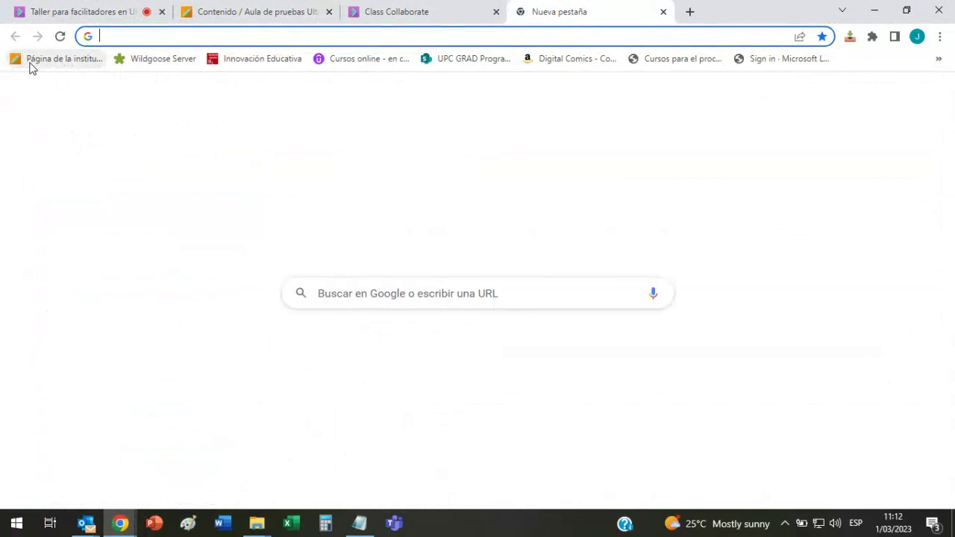
left_click(46, 62)
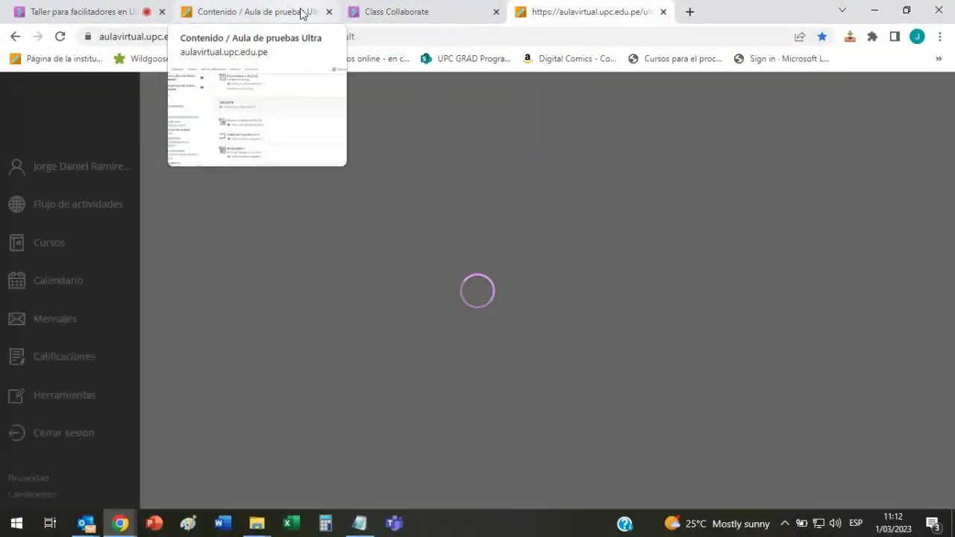
left_click(302, 15)
scroll(202, 224, "up", 2)
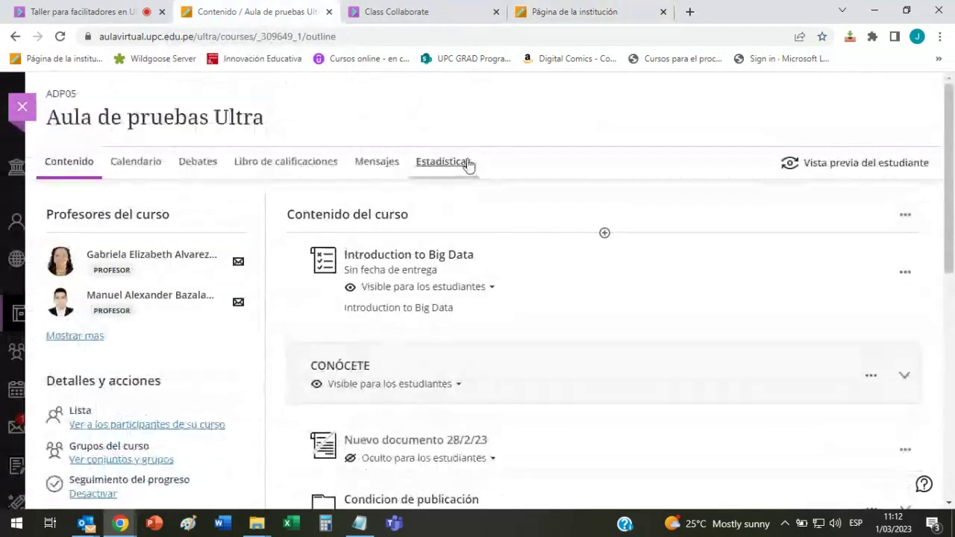
left_click(468, 165)
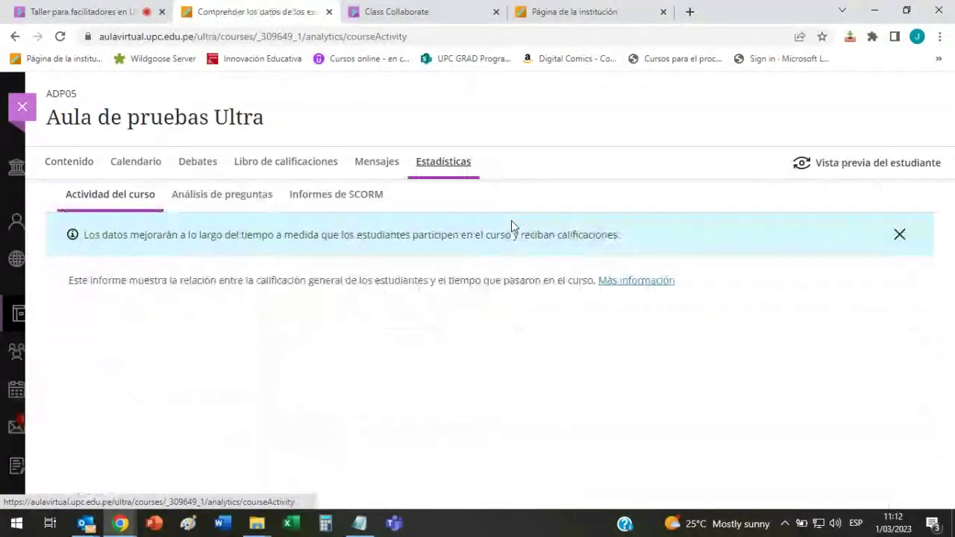
Review the Actividad del curso chart, the class list, and the notice about data improving as students participate
scroll(642, 241, "down", 2)
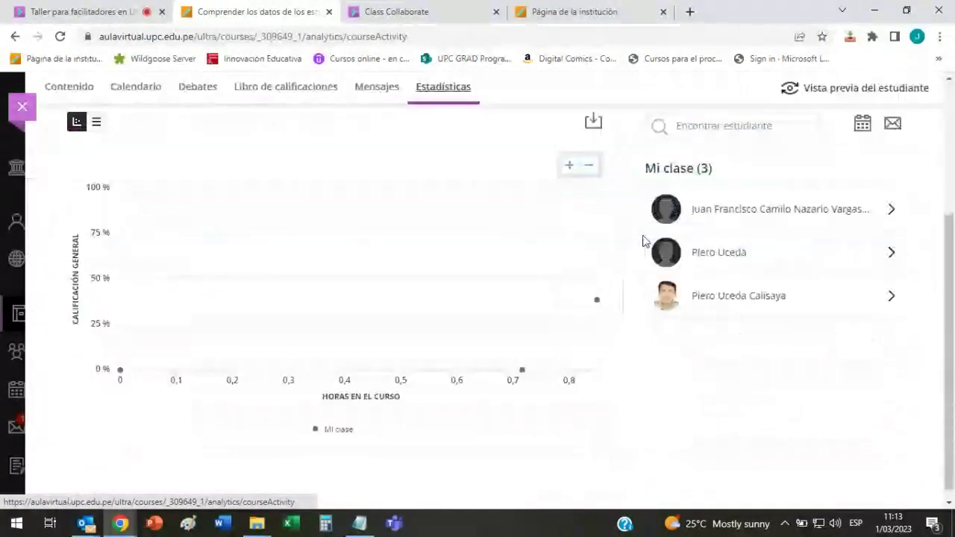
scroll(642, 242, "up", 2)
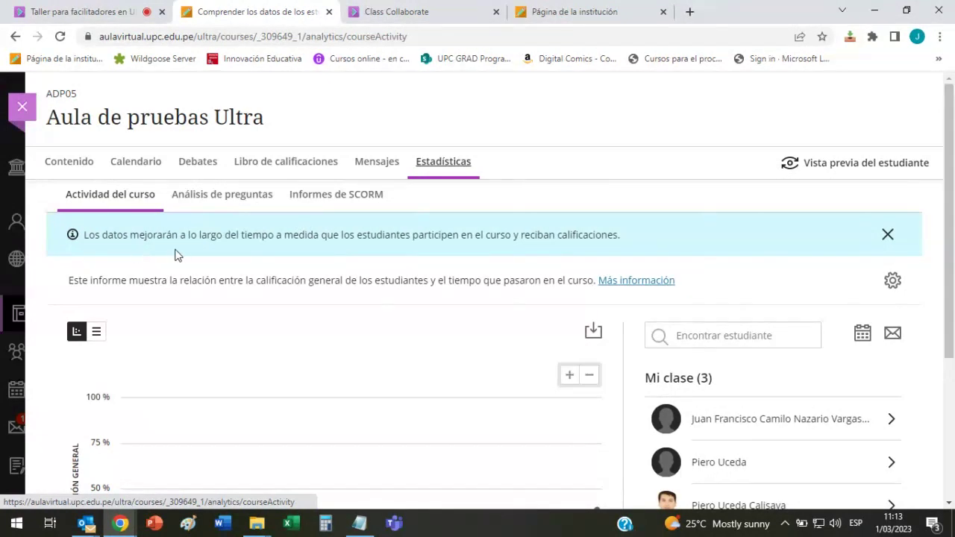
left_click_drag(275, 235, 621, 234)
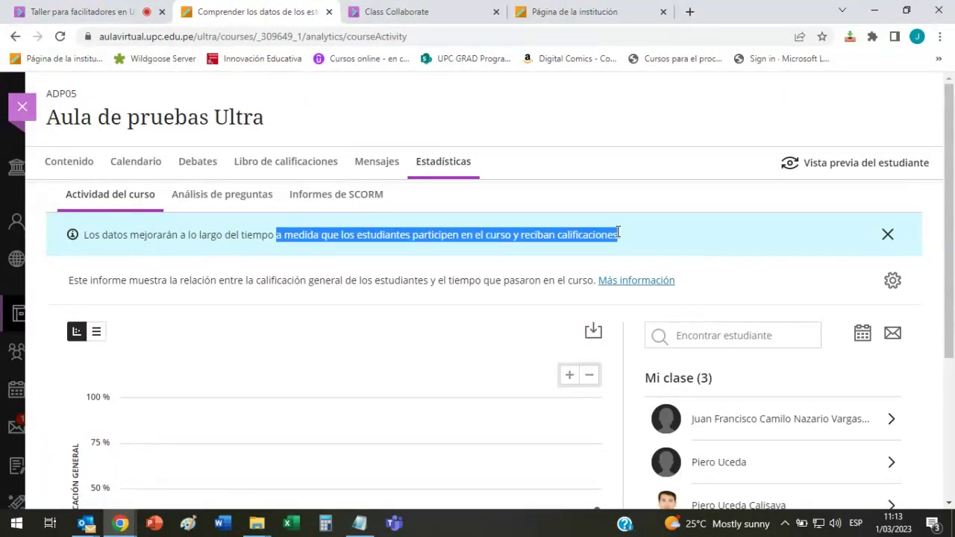
left_click(685, 239)
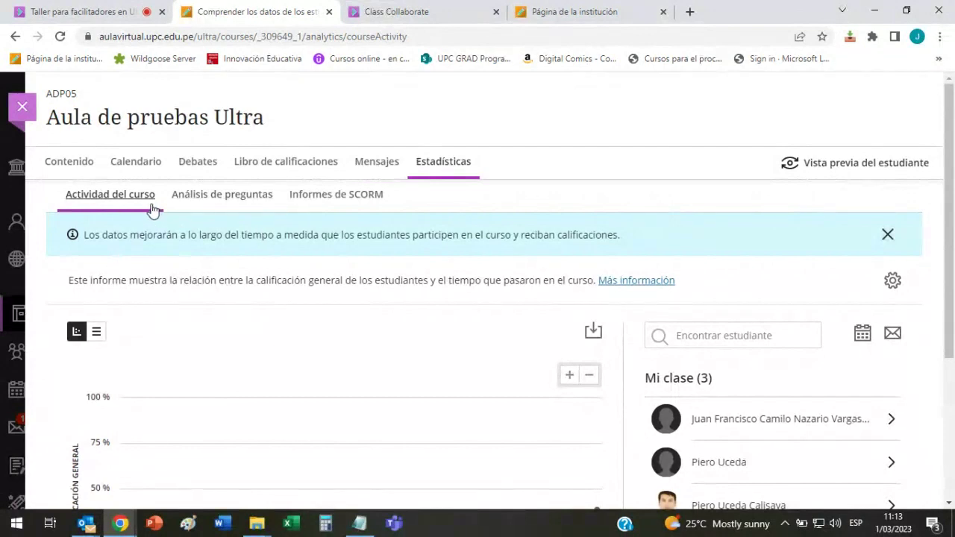
View the Análisis de preguntas and Informes de SCORM reports, and return to Actividad del curso
left_click(234, 207)
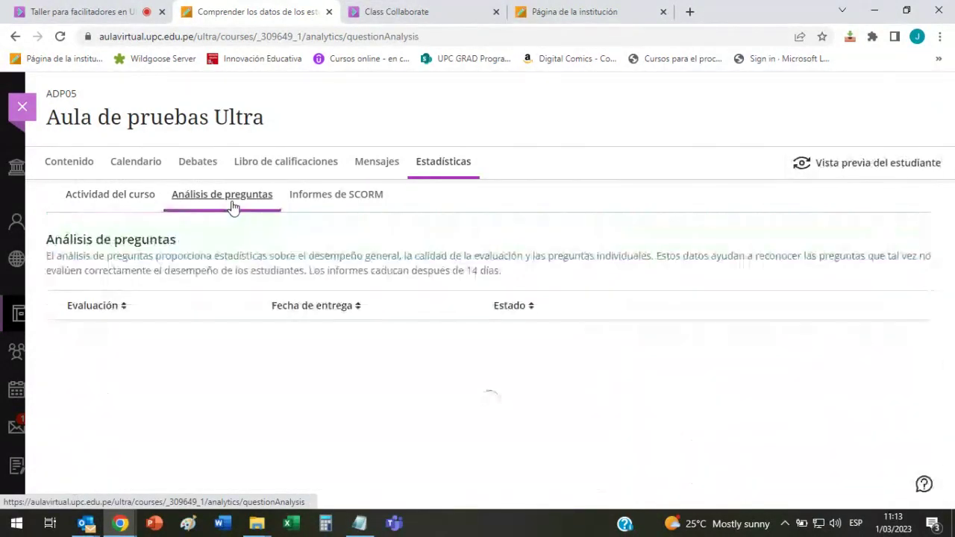
left_click(359, 200)
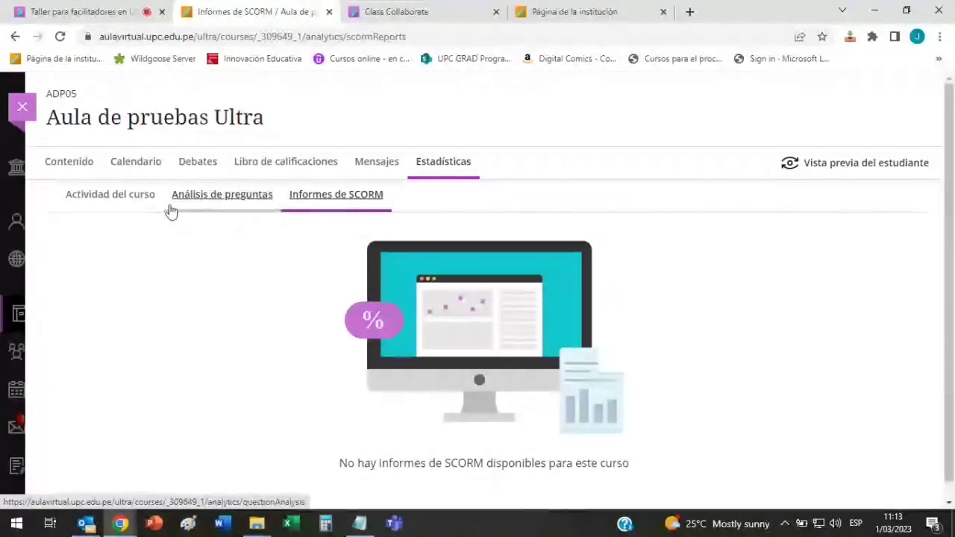
left_click(130, 209)
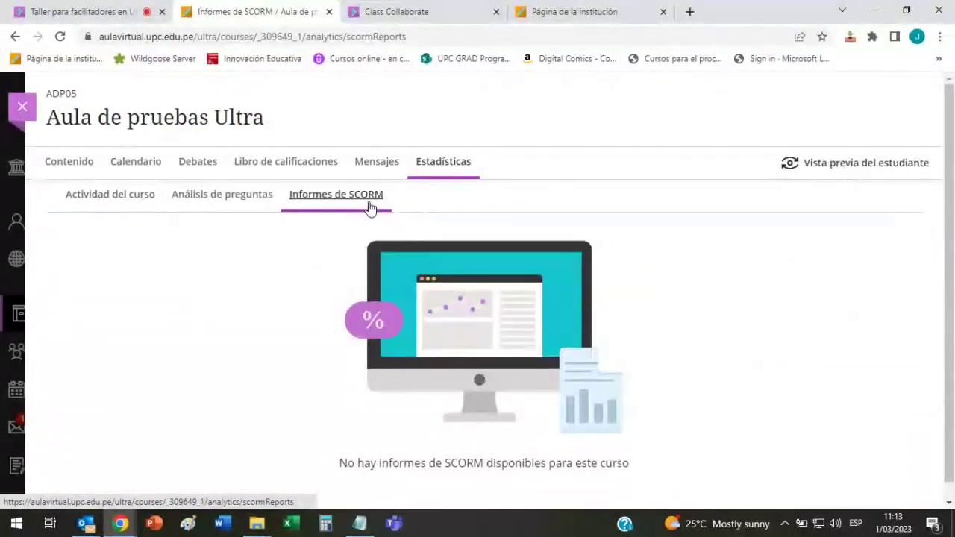
left_click(228, 200)
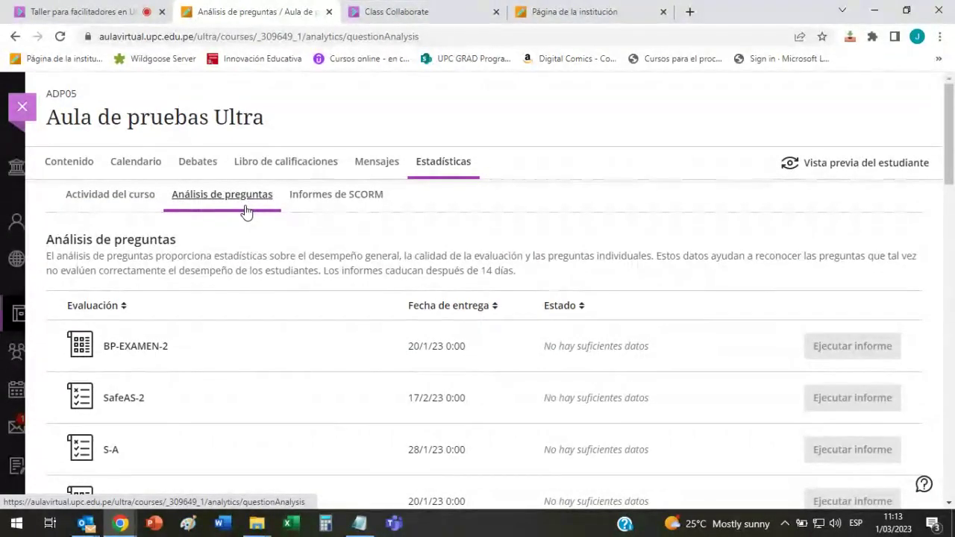
left_click(142, 201)
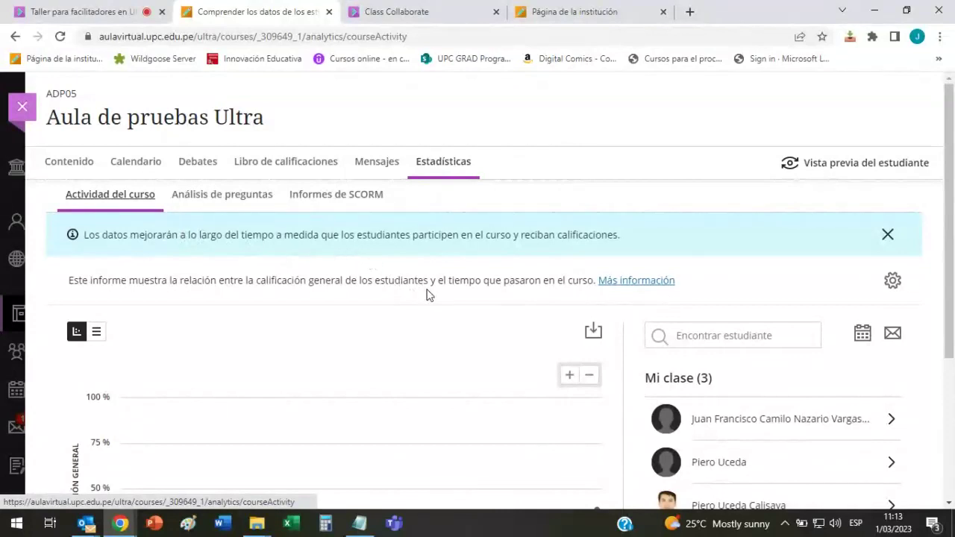
Inspect individual student points in the chart of overall grade against course hours
scroll(426, 292, "down", 4)
scroll(533, 278, "up", 1)
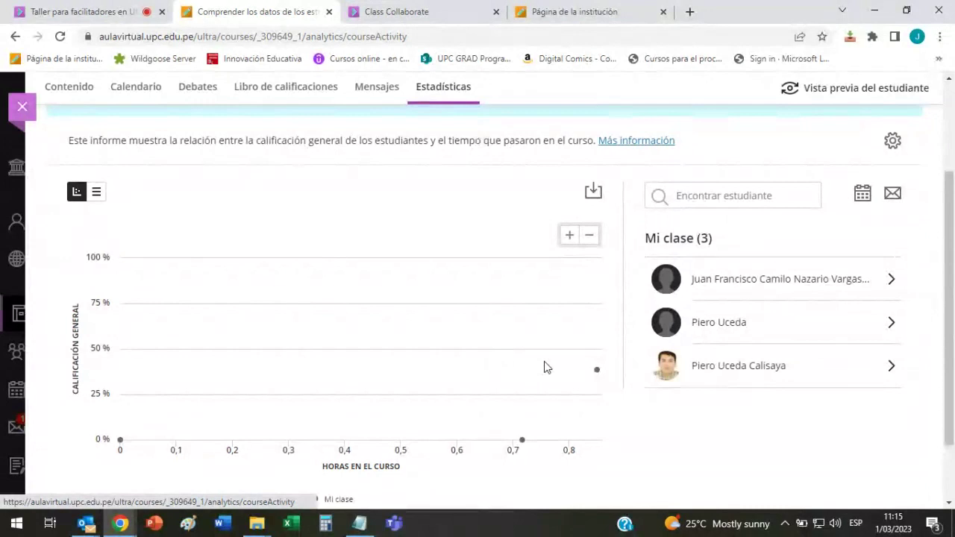
left_click(598, 371)
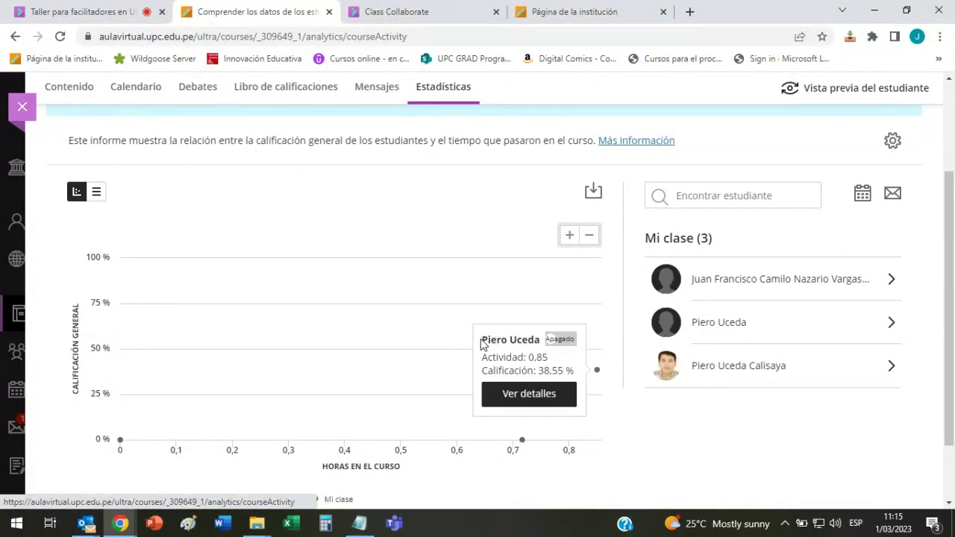
left_click_drag(484, 344, 530, 344)
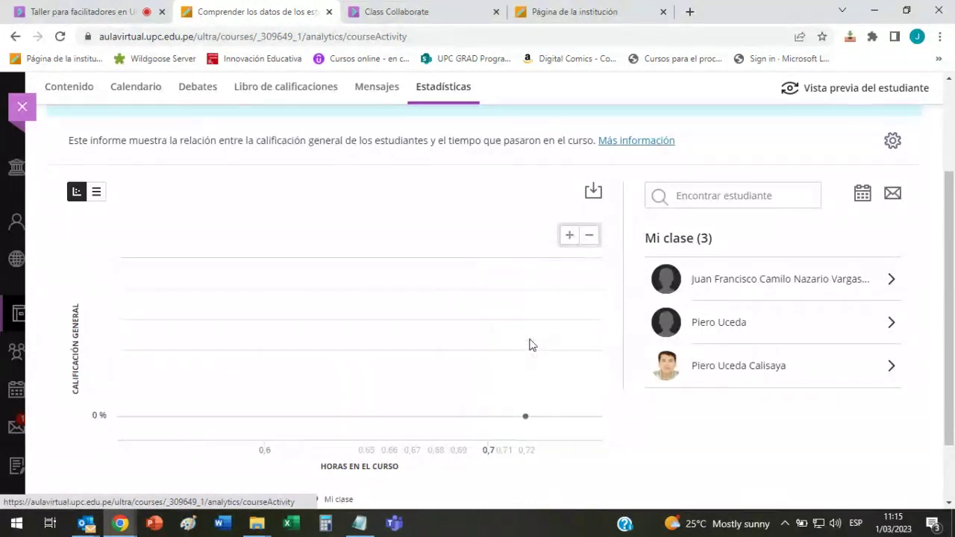
left_click(533, 366)
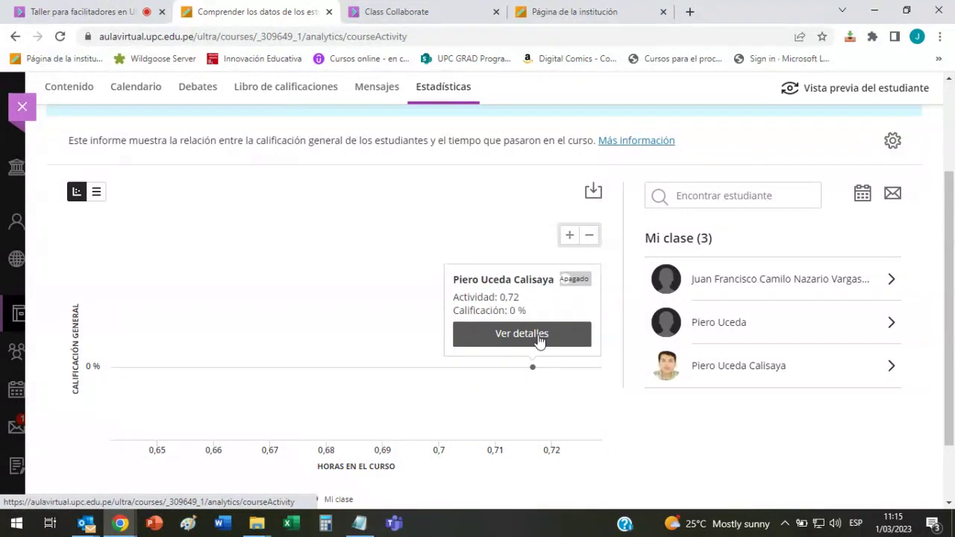
View the selected student's course activity details, and return to the Actividad del curso report
left_click(540, 341)
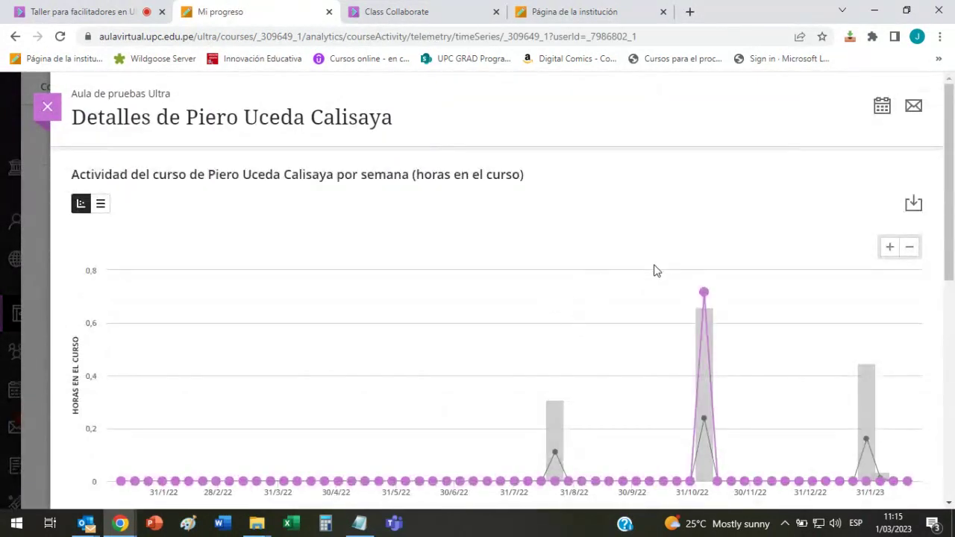
scroll(655, 271, "down", 1)
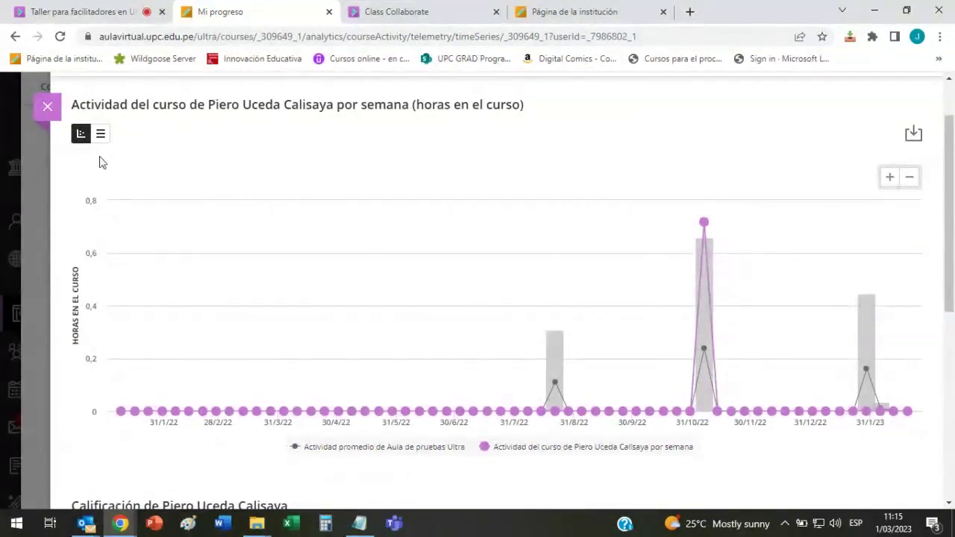
left_click(46, 107)
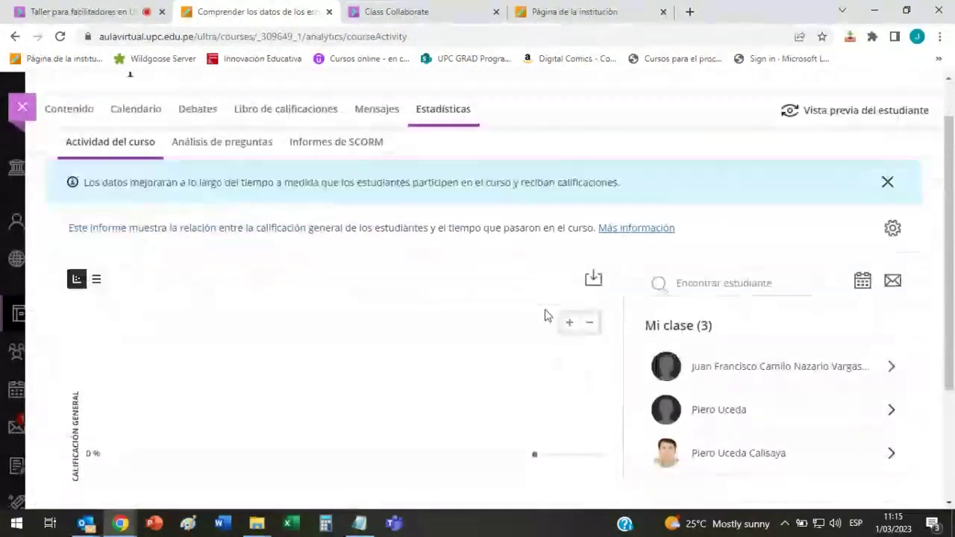
Reopen the details for the student at about 0.72 course hours, and check the peak in the weekly activity chart
scroll(545, 316, "down", 2)
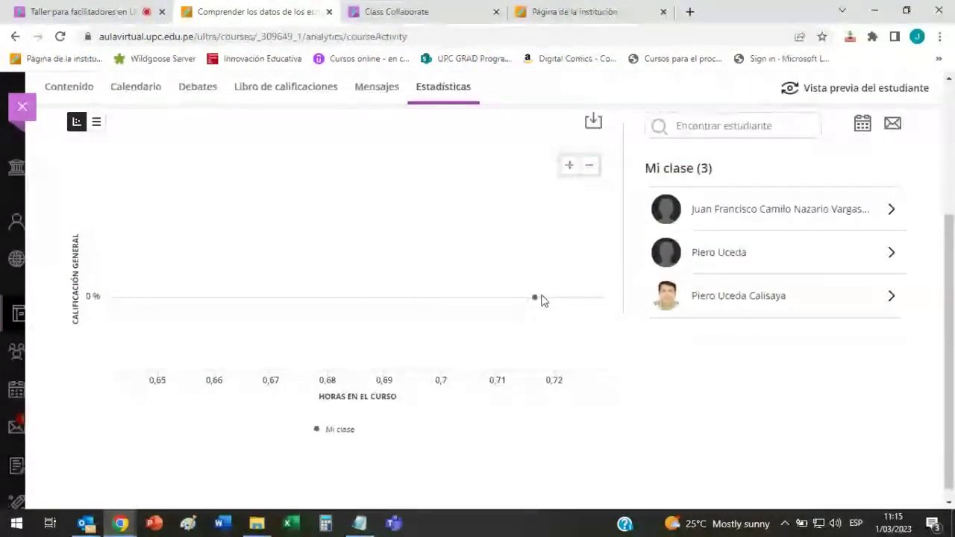
left_click(535, 297)
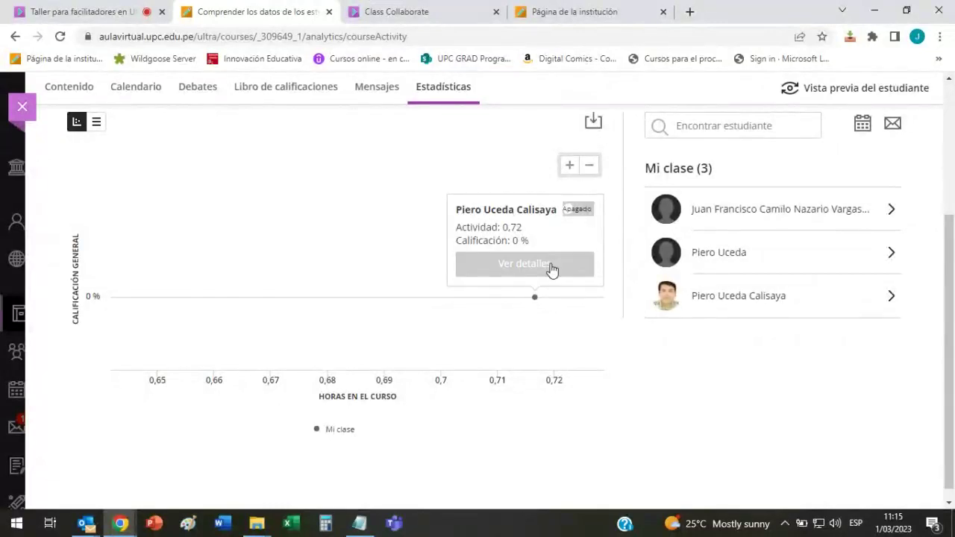
left_click(551, 267)
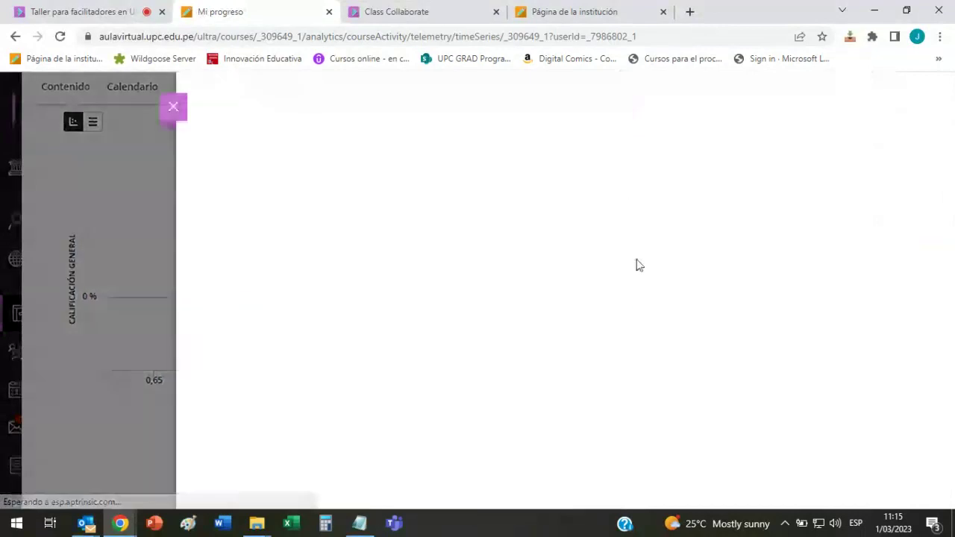
scroll(772, 241, "down", 1)
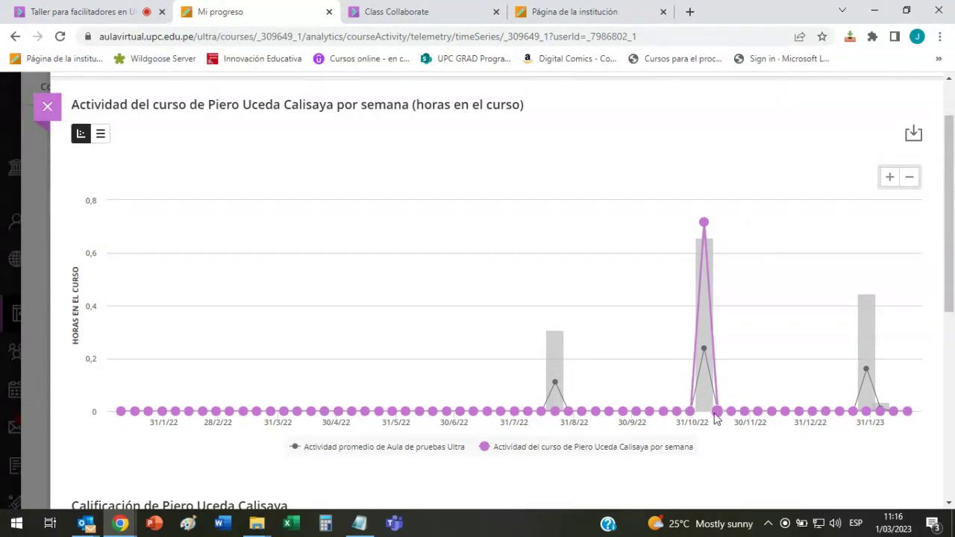
mouse_move(705, 224)
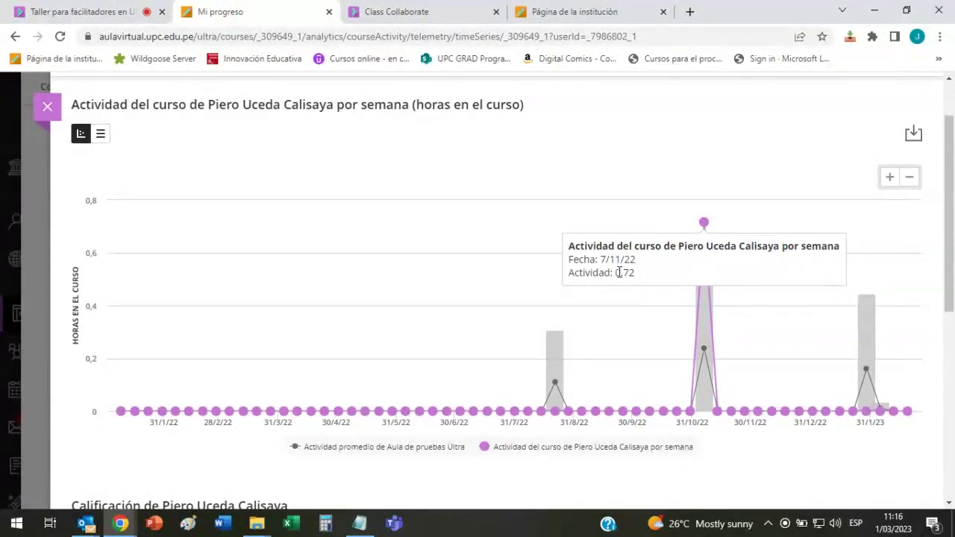
Examine the student's Calificación chart, checking the course average point for 30/1/23
scroll(633, 272, "up", 5)
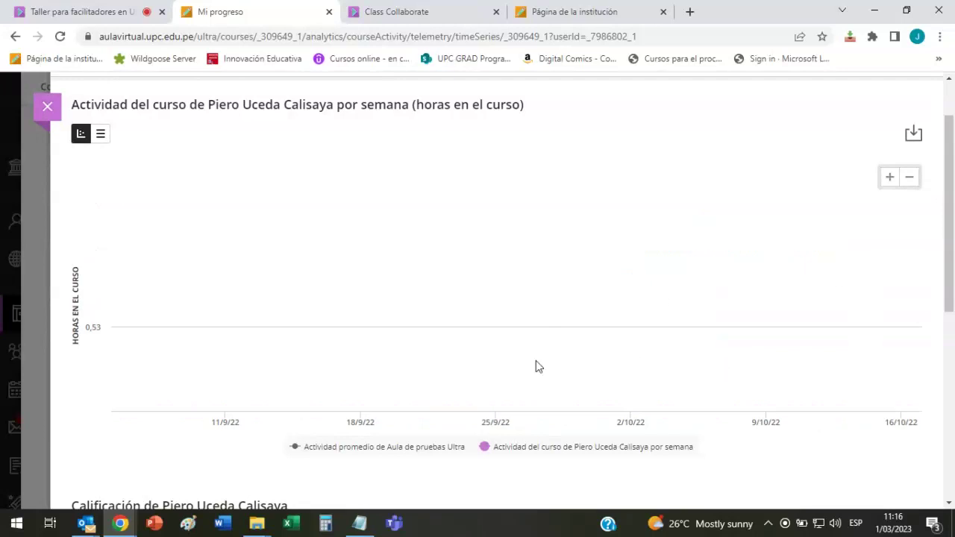
scroll(545, 294, "down", 5)
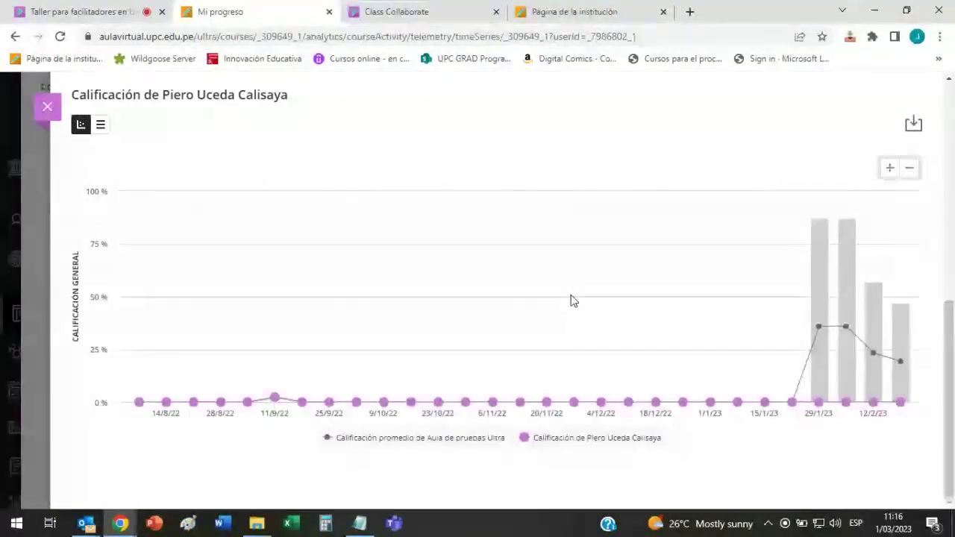
scroll(585, 276, "up", 5)
scroll(586, 276, "down", 5)
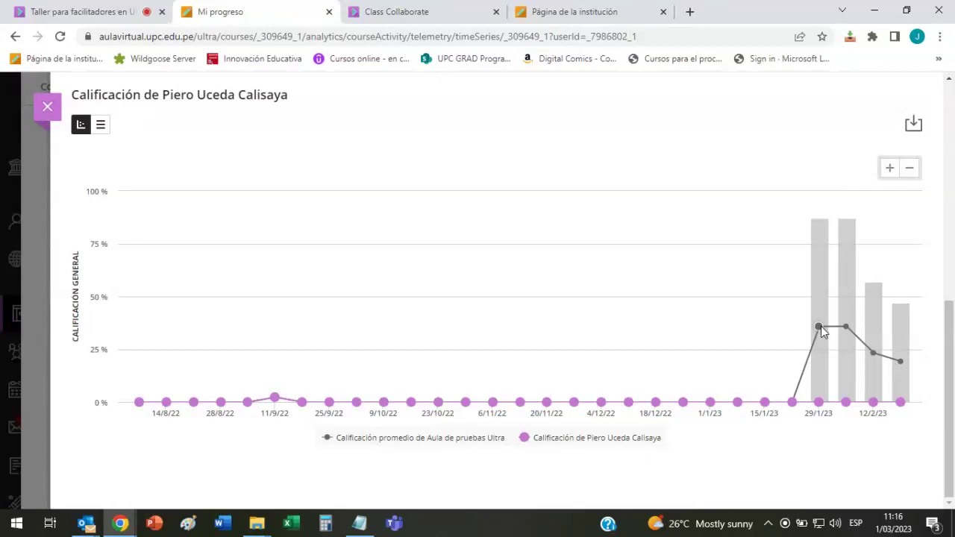
mouse_move(820, 329)
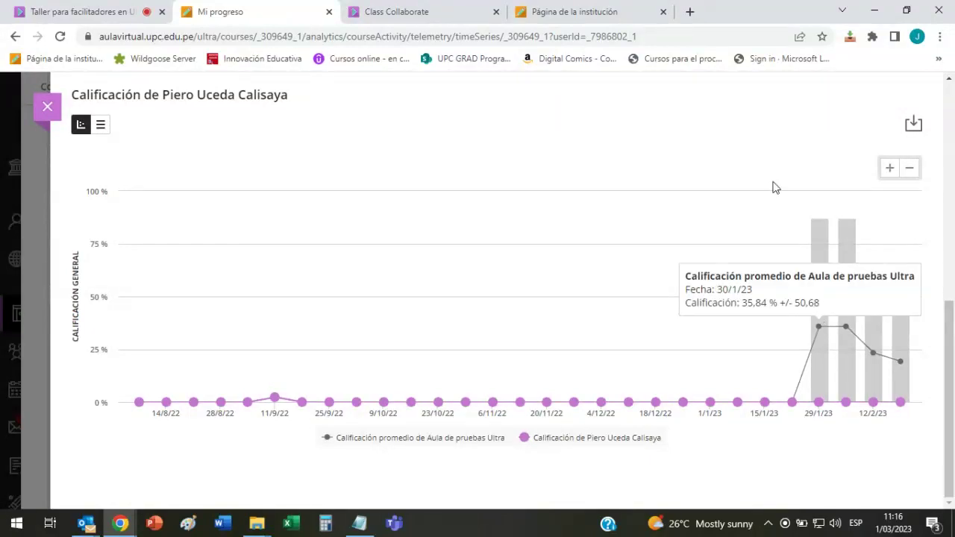
scroll(250, 200, "up", 4)
scroll(250, 200, "up", 3)
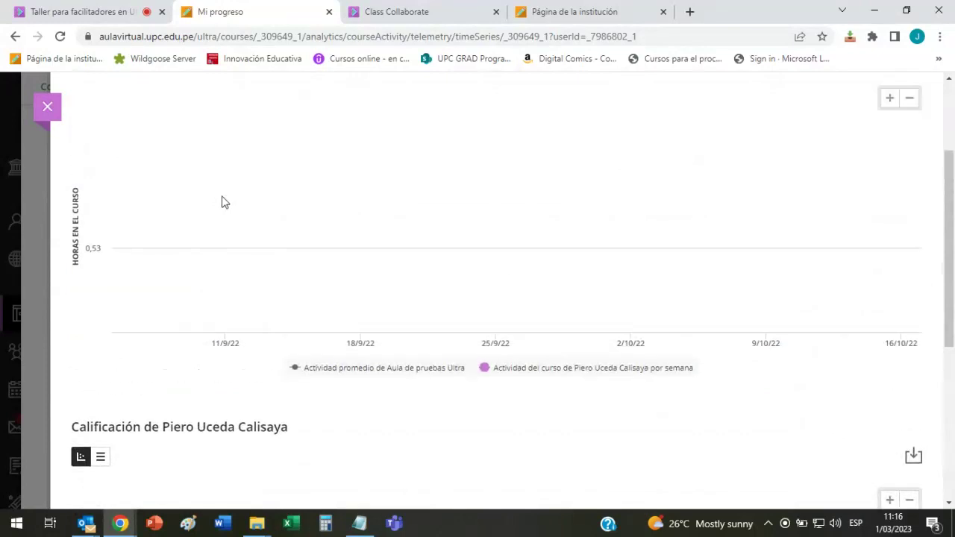
Close the student's activity details and examine the Actividad del curso report as a chart of overall grade against course hours
left_click(47, 108)
scroll(335, 221, "down", 3)
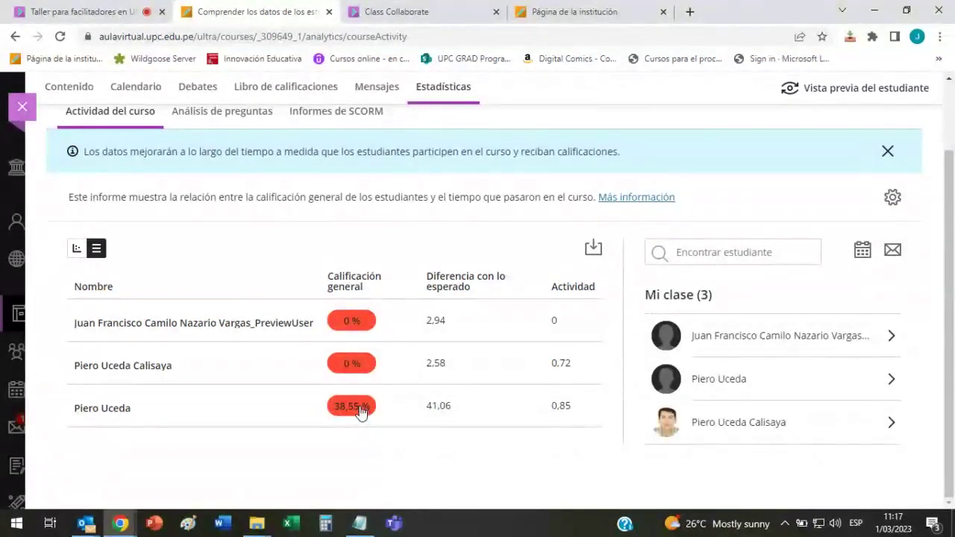
left_click(77, 248)
scroll(352, 305, "down", 2)
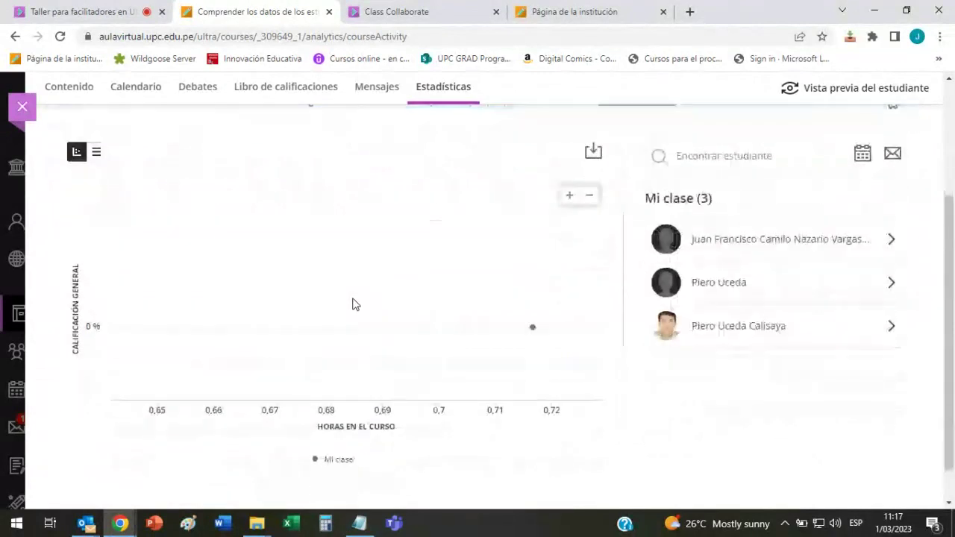
scroll(536, 290, "up", 1)
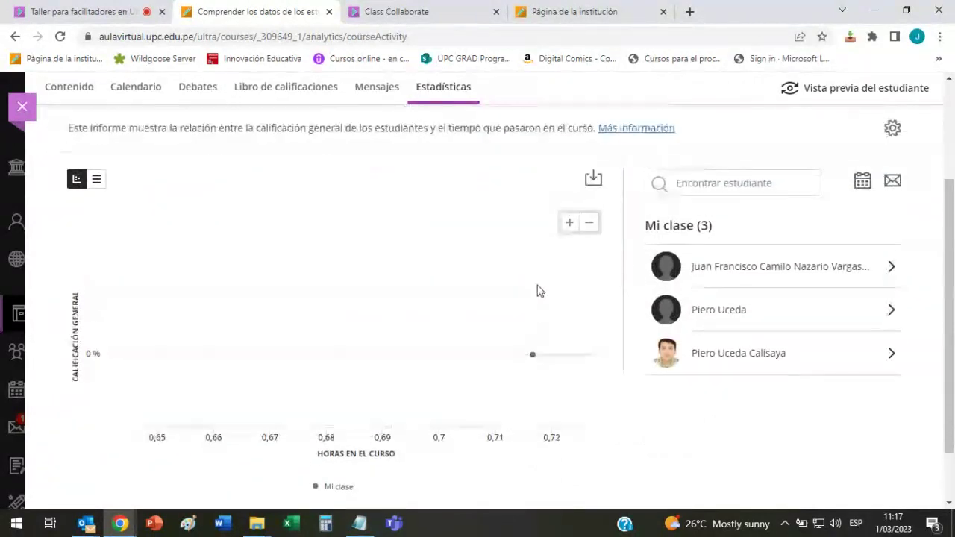
scroll(543, 363, "down", 1)
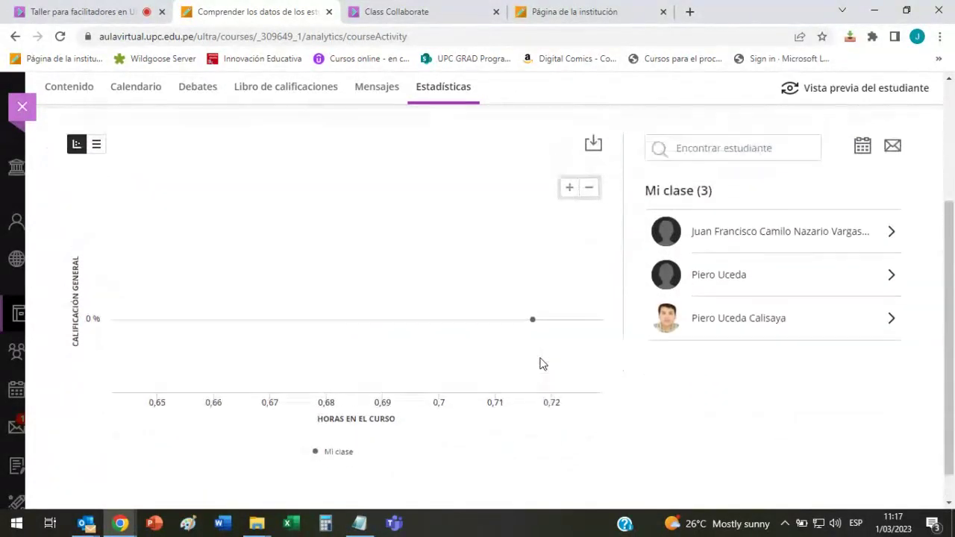
scroll(542, 363, "up", 1)
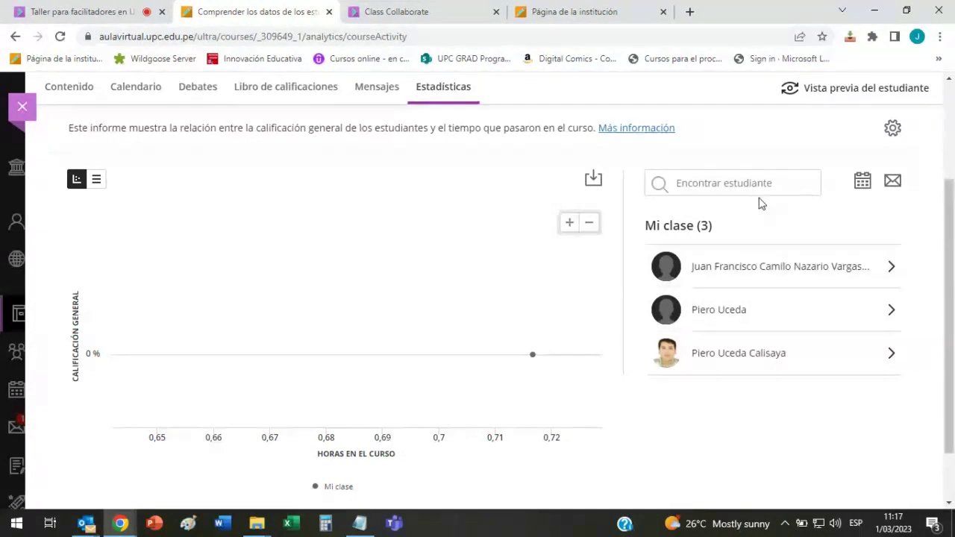
scroll(772, 380, "up", 1)
scroll(552, 292, "up", 1)
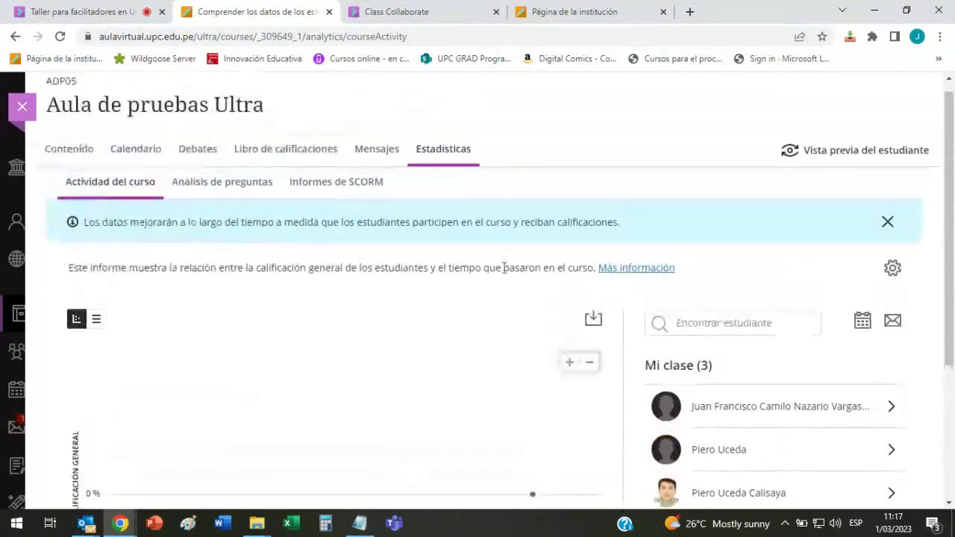
Check the Informes de SCORM and Análisis de preguntas reports, returning to the Actividad del curso report after each
left_click(365, 185)
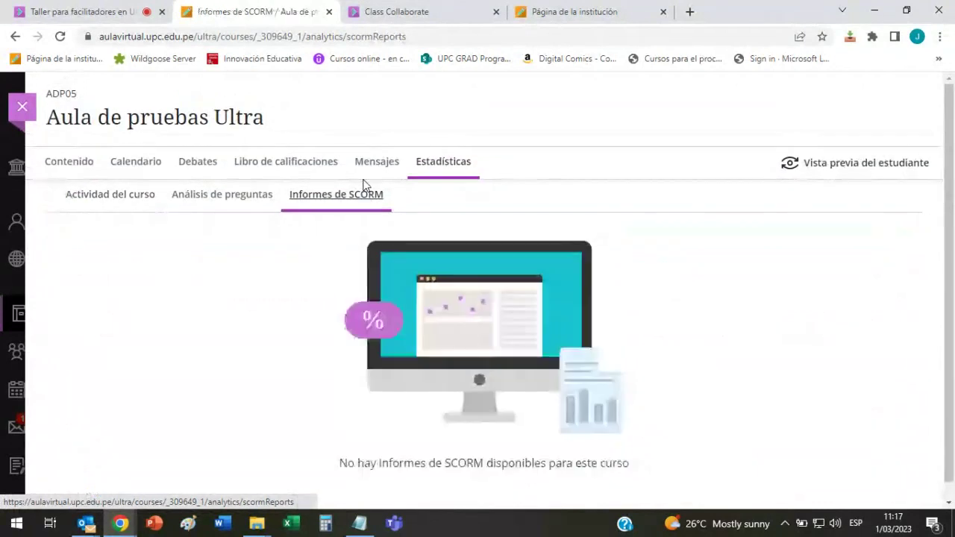
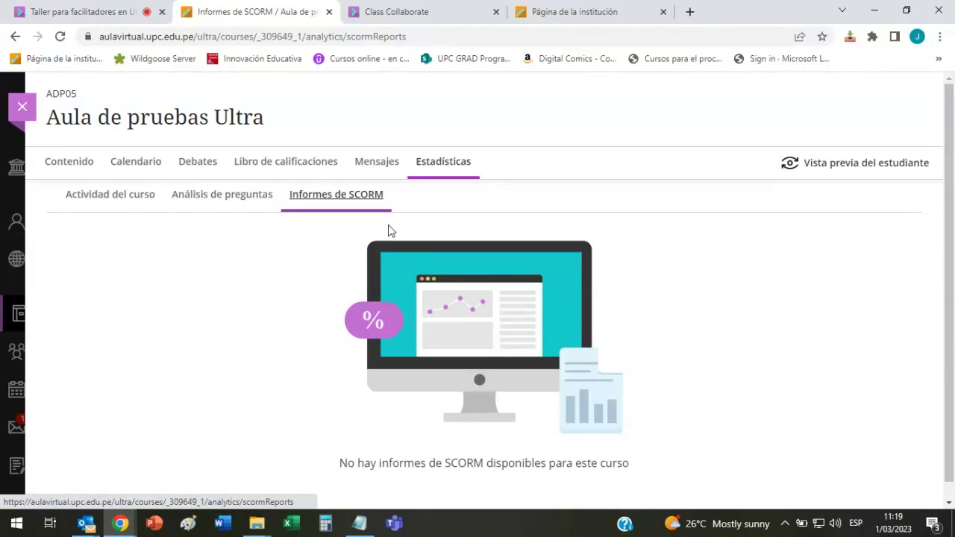
left_click(121, 198)
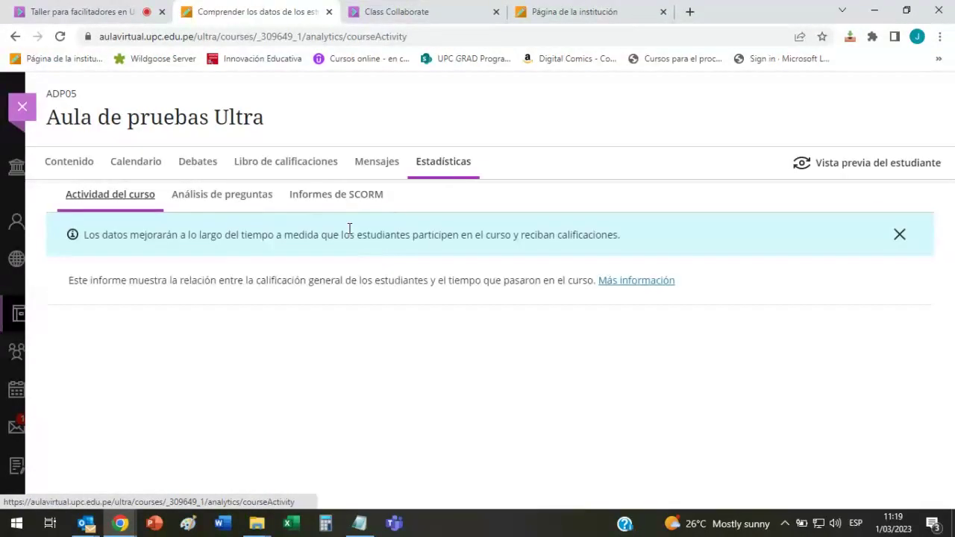
scroll(440, 288, "down", 1)
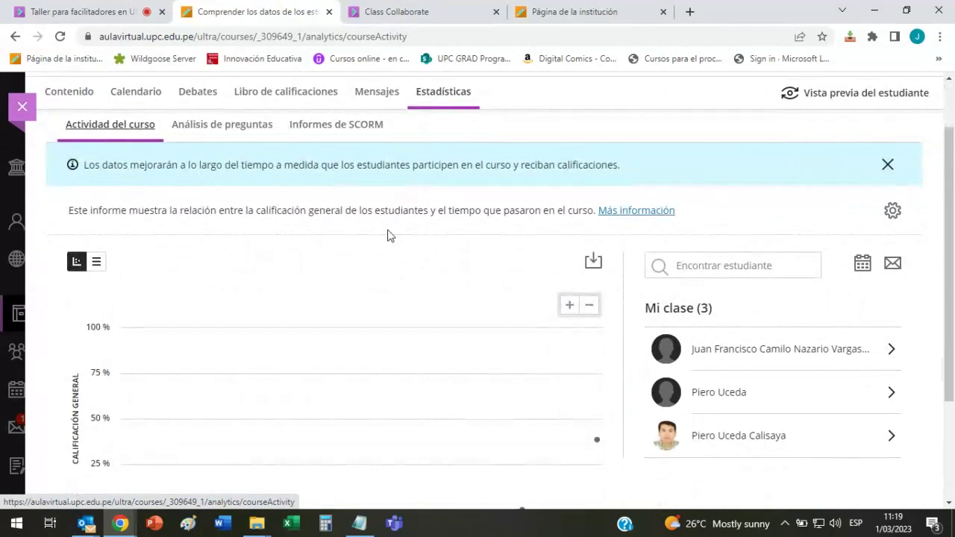
scroll(387, 236, "up", 1)
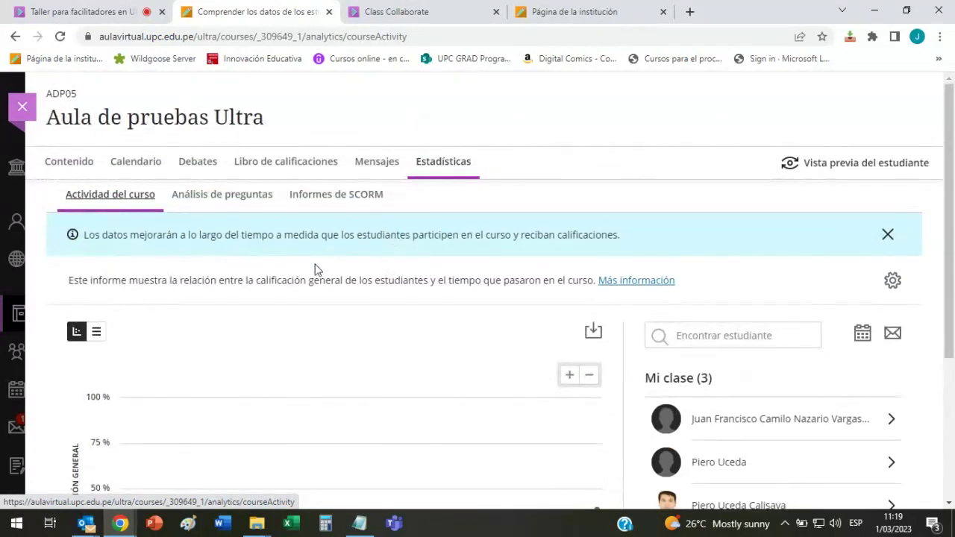
left_click(216, 194)
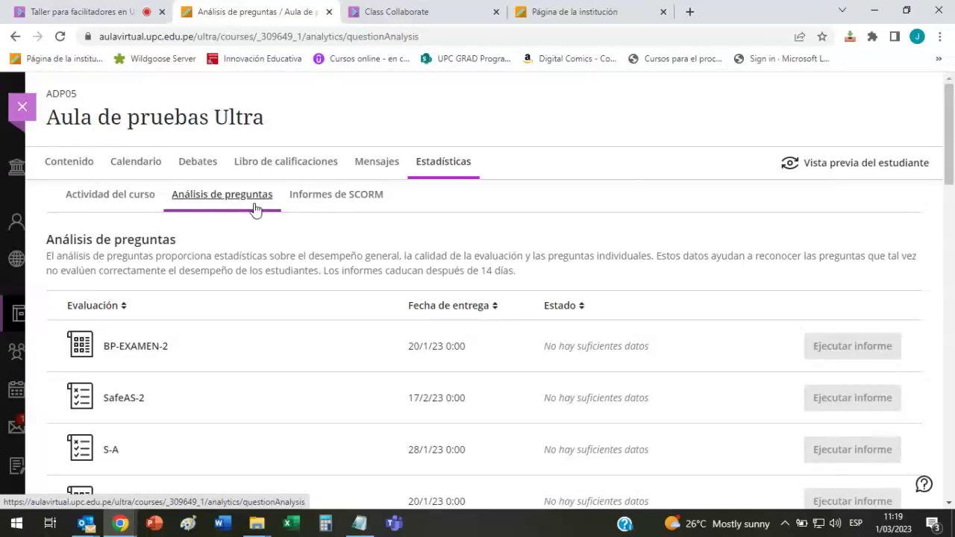
left_click(135, 194)
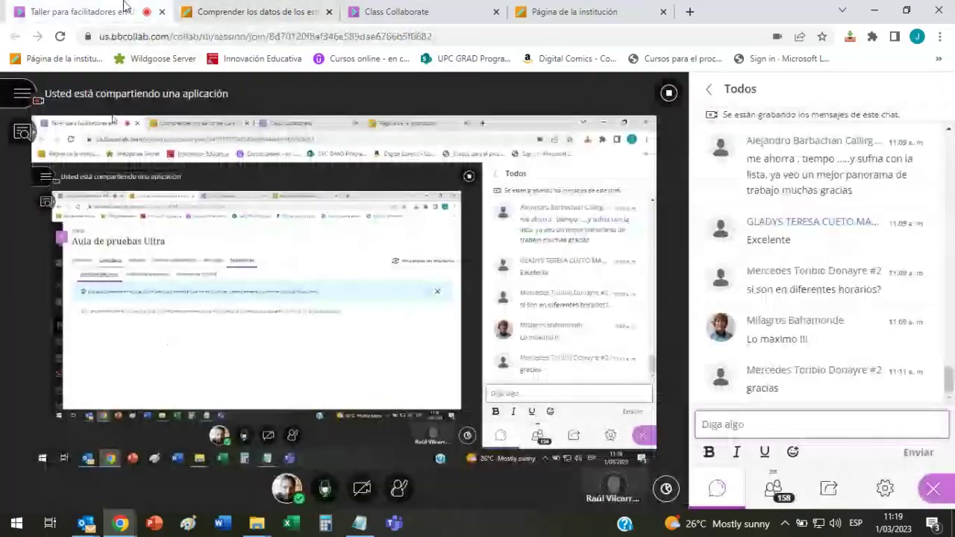
Read the latest participant messages in the workshop session's Todos chat
key("ctrl+shift+Tab")
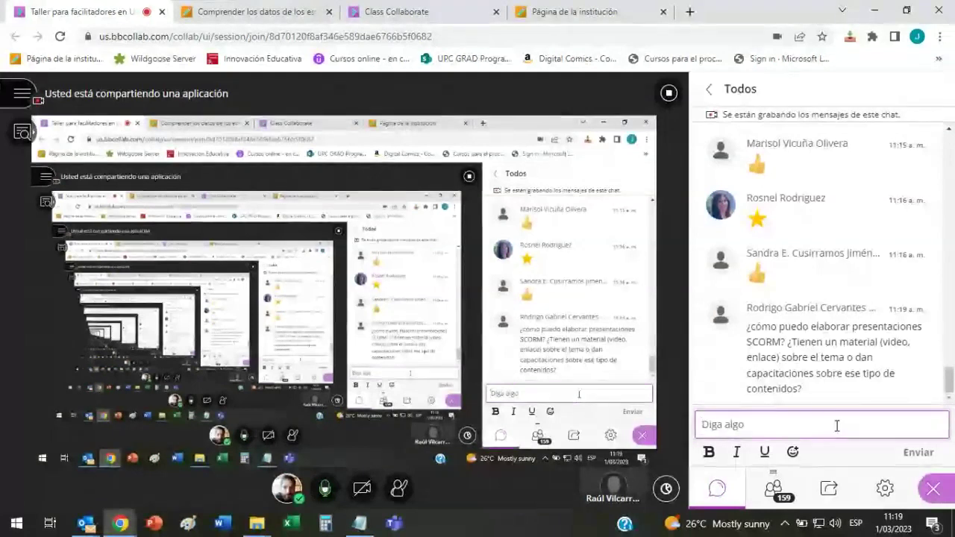
left_click(376, 11)
left_click(116, 6)
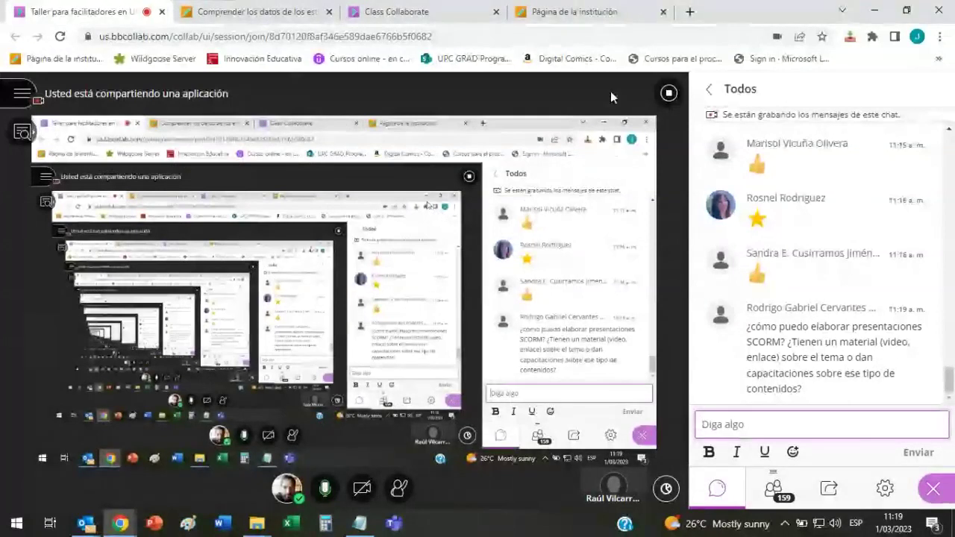
View the institution page, and switch to the browser window showing the staging course ADP06
left_click(611, 7)
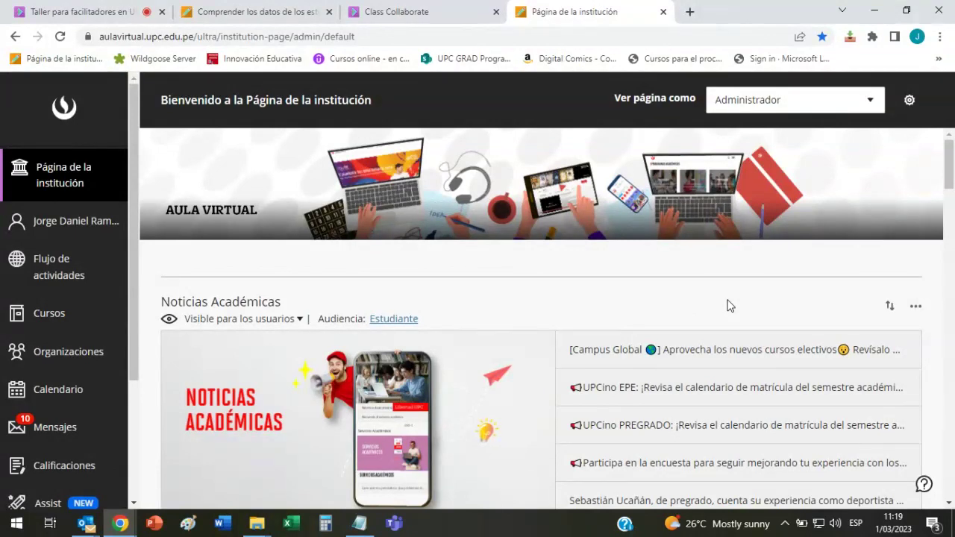
mouse_move(640, 279)
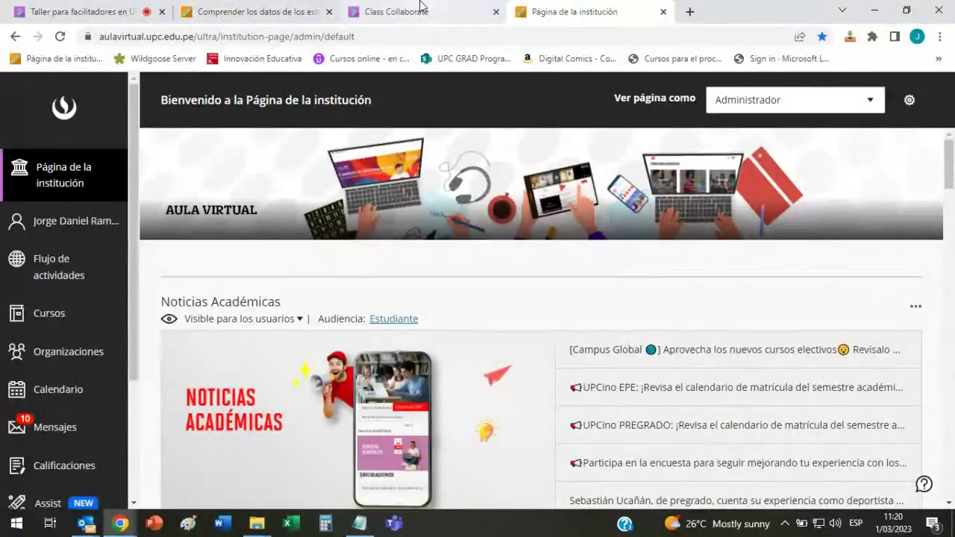
mouse_move(120, 522)
left_click(112, 459)
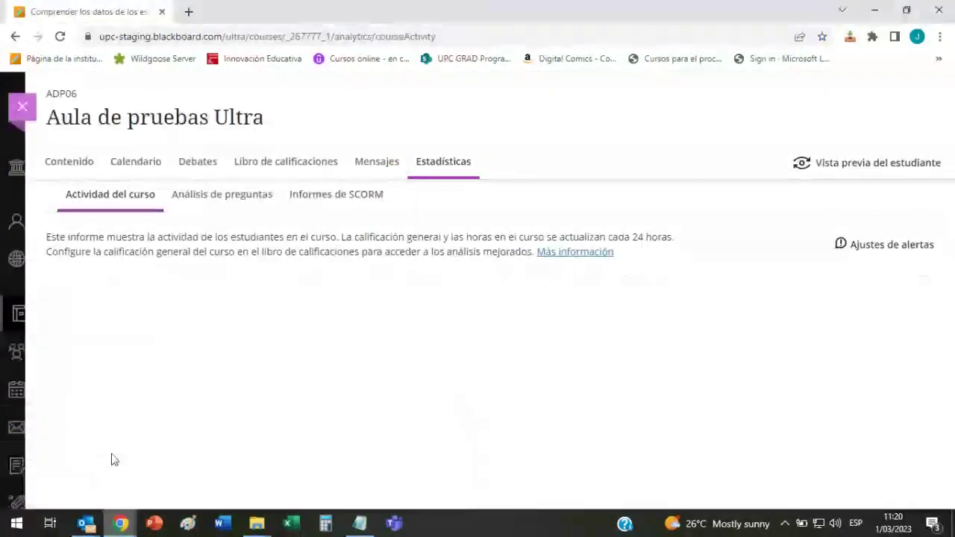
Open the content page of the ADP06 course and look over its first units
left_click(71, 164)
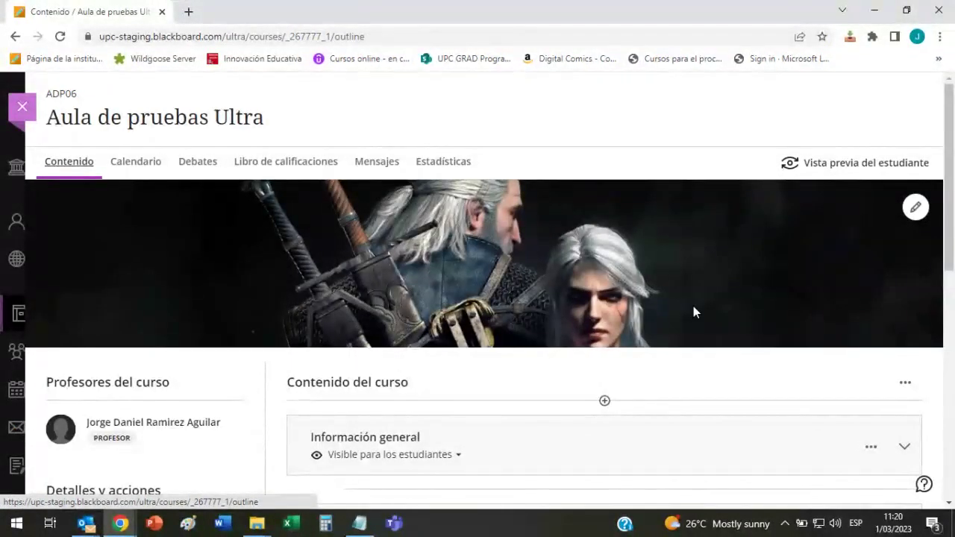
scroll(693, 310, "down", 3)
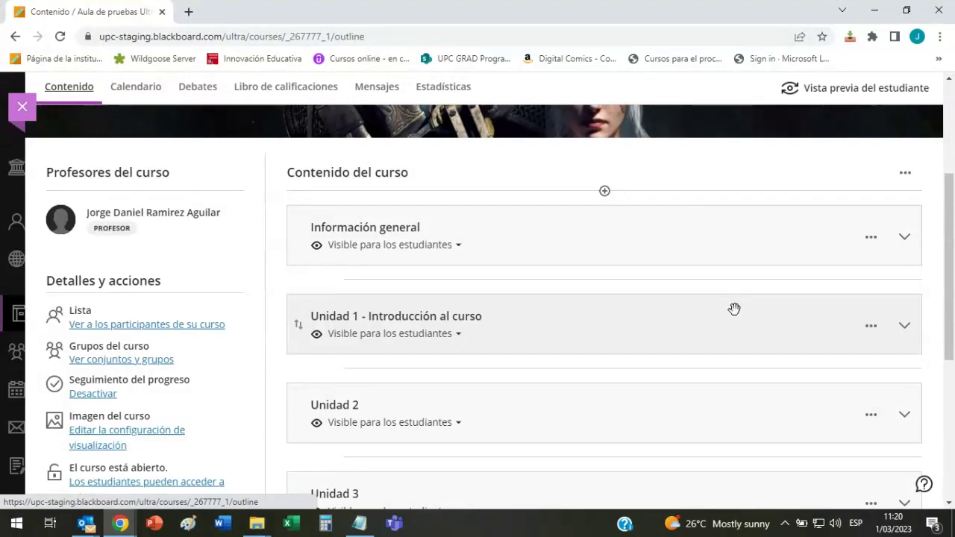
scroll(735, 309, "up", 3)
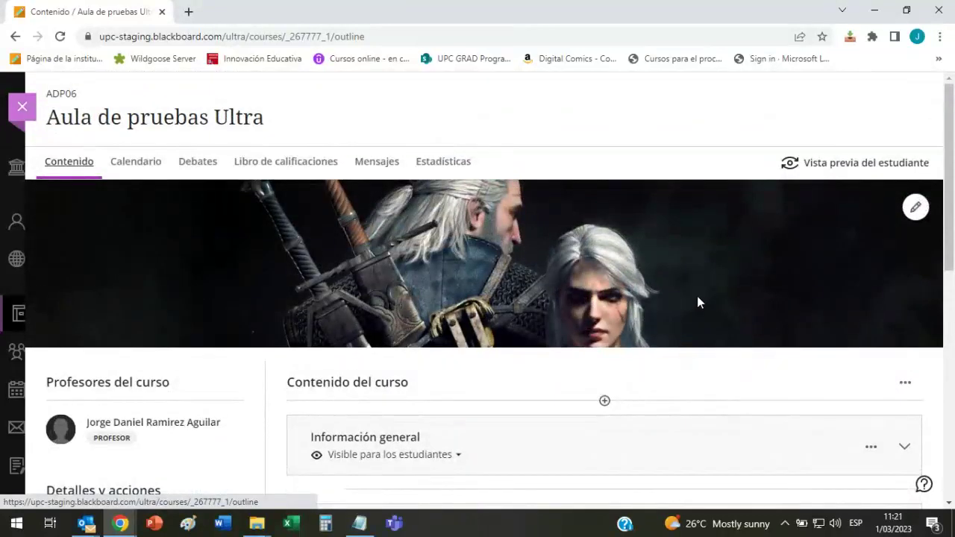
Review the Estadísticas of ADP06, checking the Análisis de preguntas report and returning to Actividad del curso
left_click(453, 164)
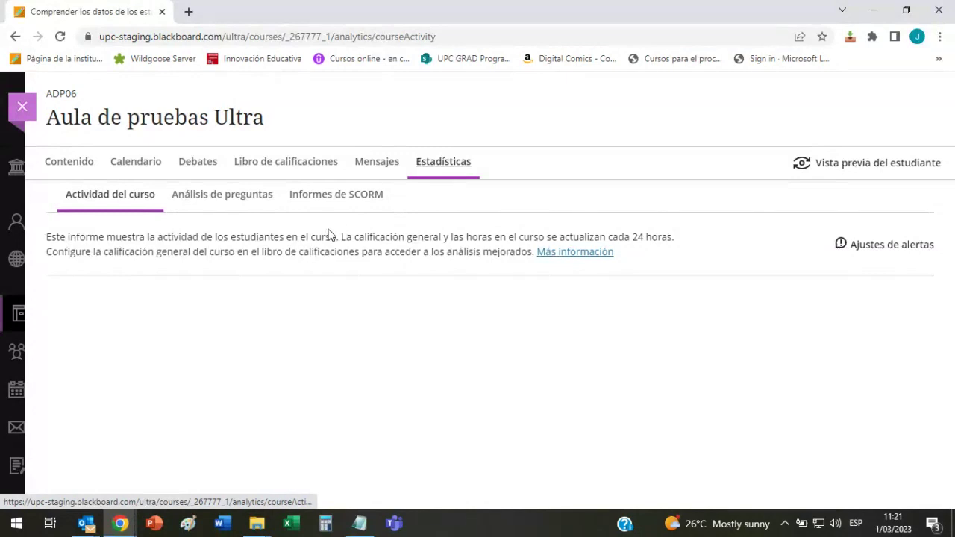
left_click(252, 201)
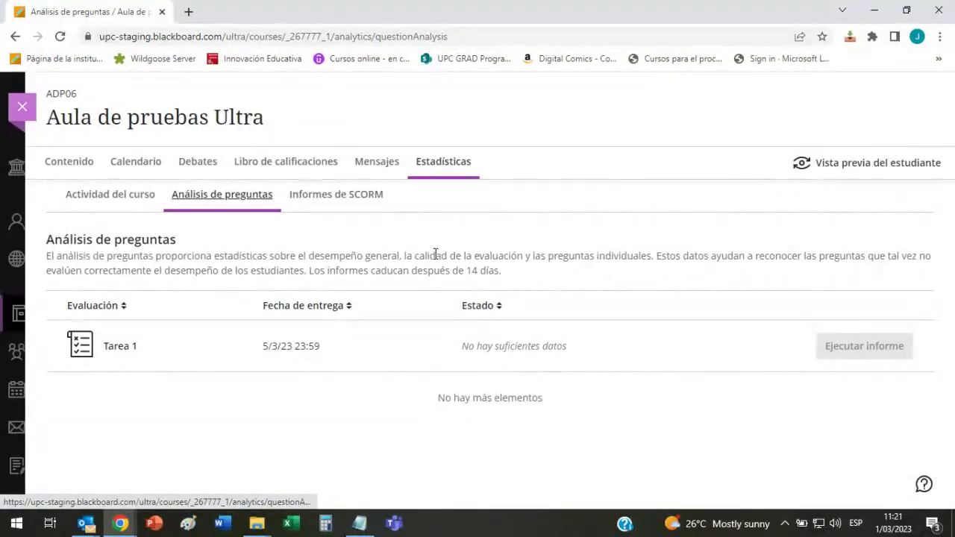
left_click(103, 196)
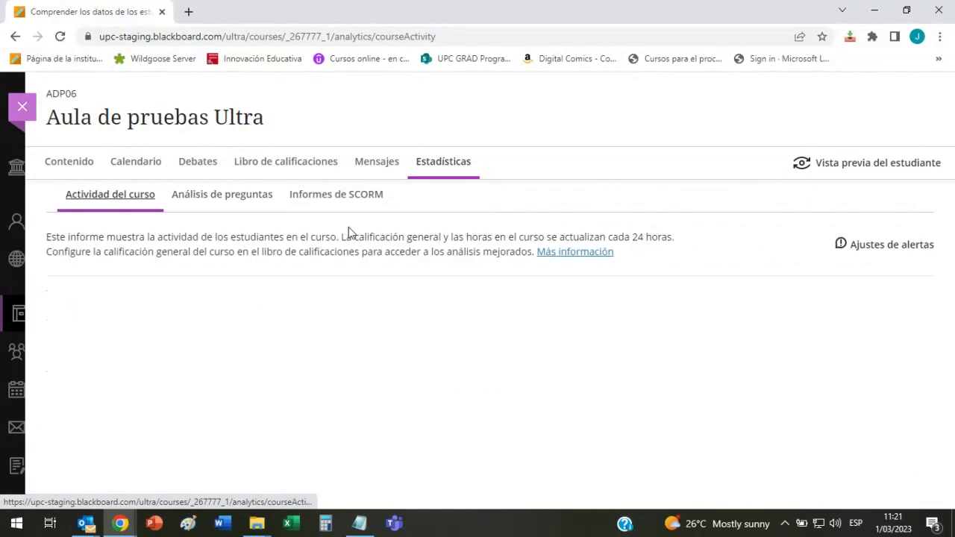
Return to the ADP06 course content, dismiss the error message, and look through the units down to the Evaluaciones folder
left_click(82, 161)
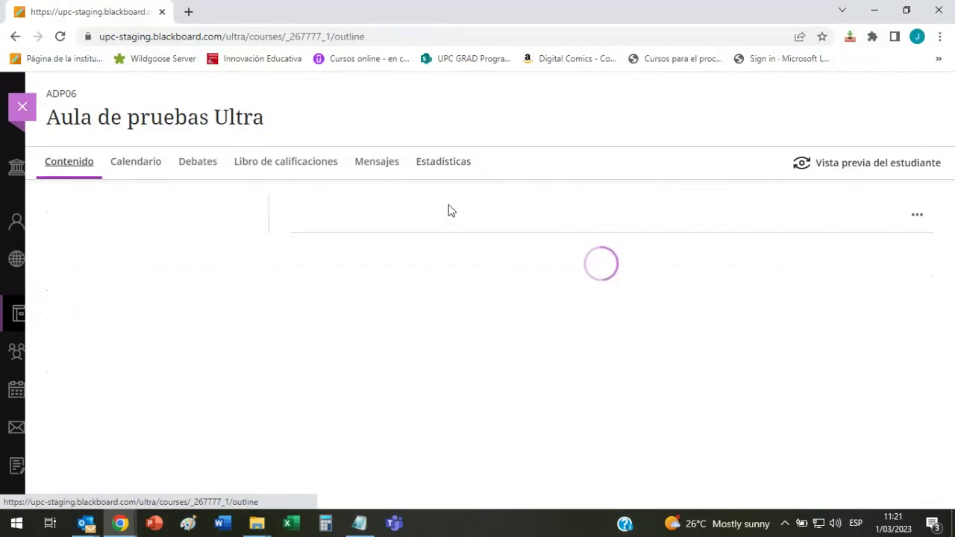
scroll(479, 269, "down", 1)
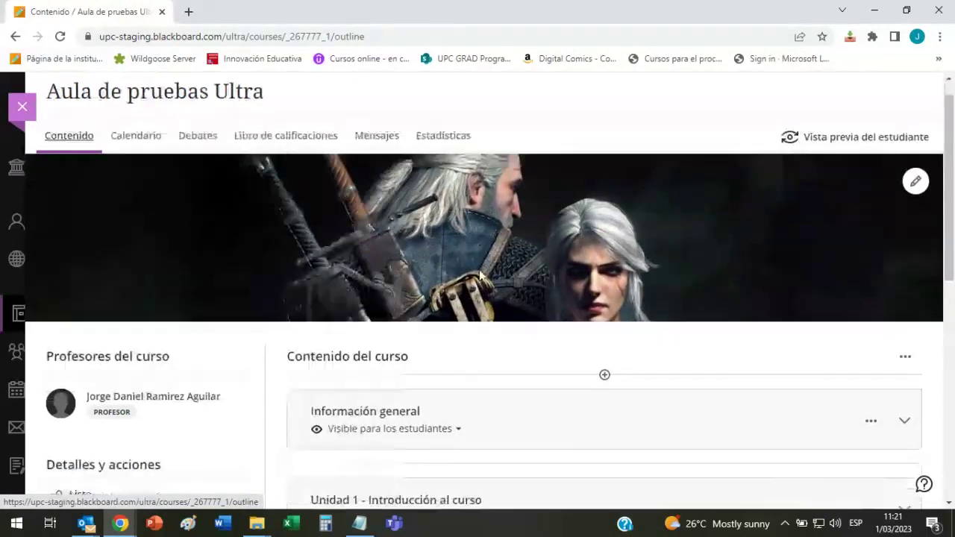
scroll(479, 273, "down", 2)
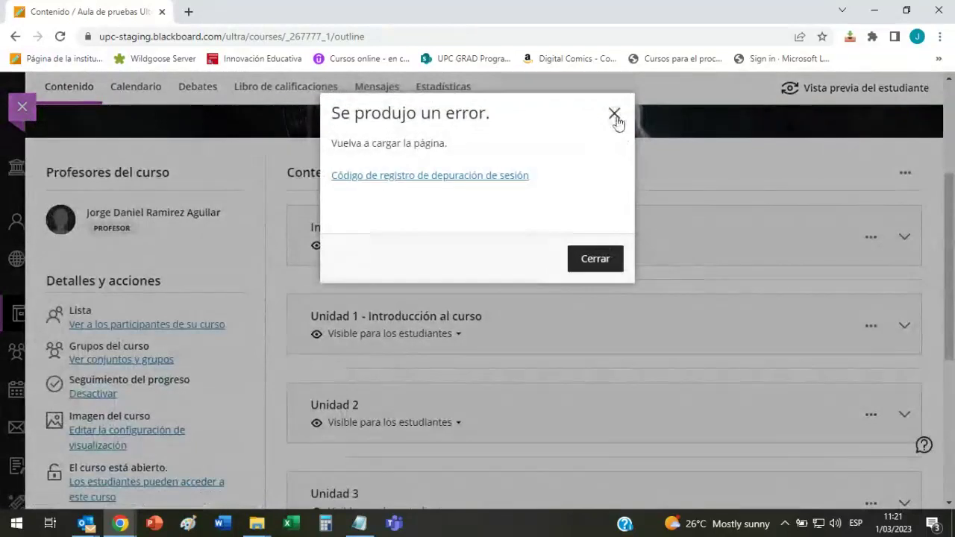
left_click(597, 261)
scroll(758, 254, "down", 5)
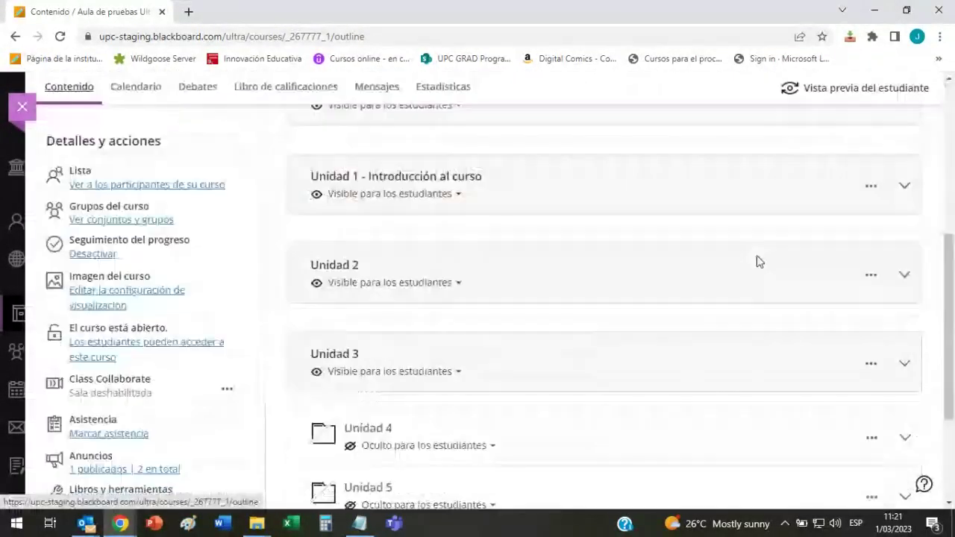
scroll(757, 262, "up", 2)
scroll(764, 279, "down", 4)
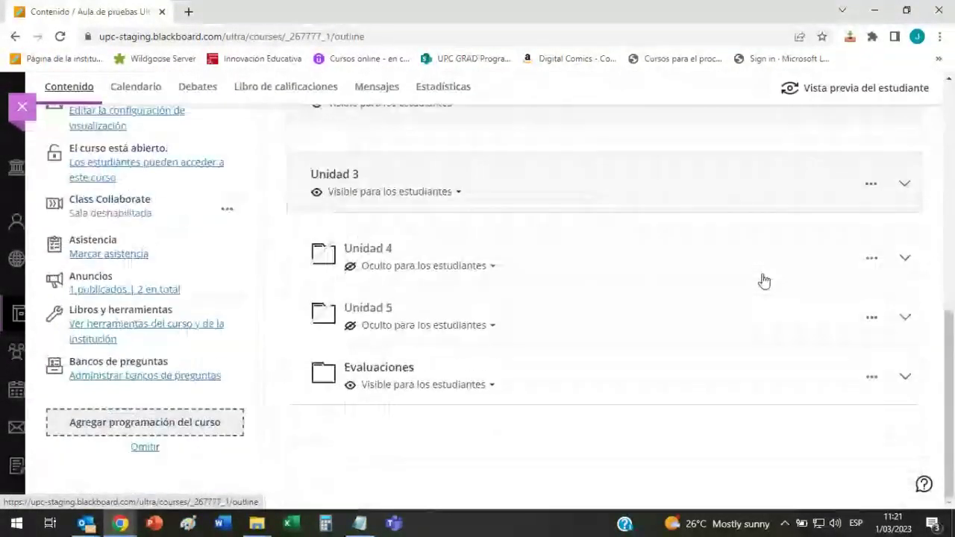
scroll(763, 279, "up", 1)
scroll(754, 288, "down", 1)
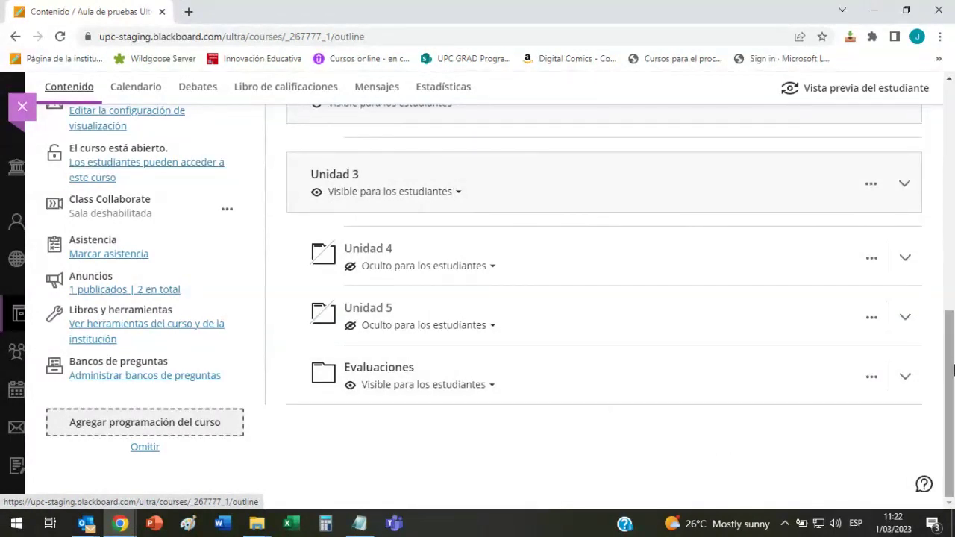
Expand Unidad 3 and create a new Actividad below Sesión 1
left_click_drag(954, 368, 954, 350)
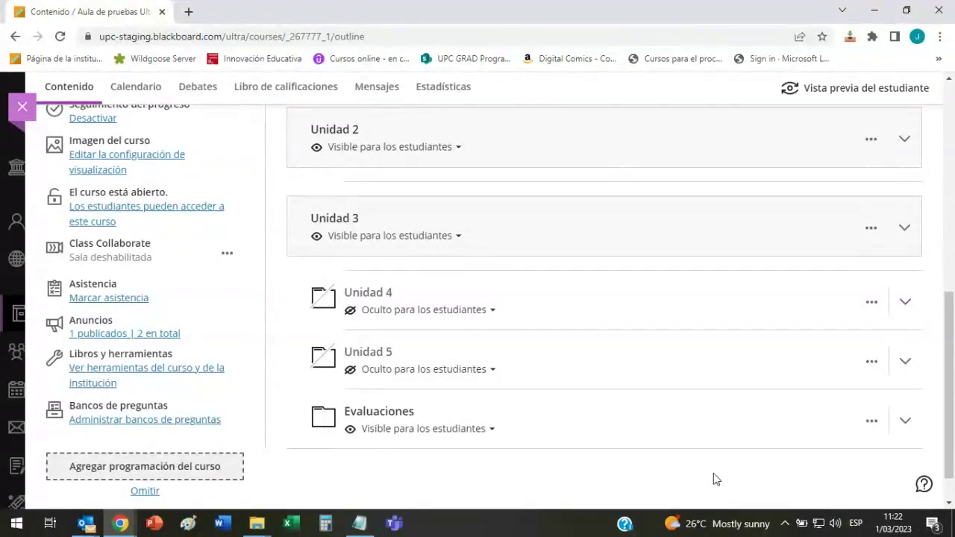
scroll(713, 479, "up", 2)
left_click(906, 195)
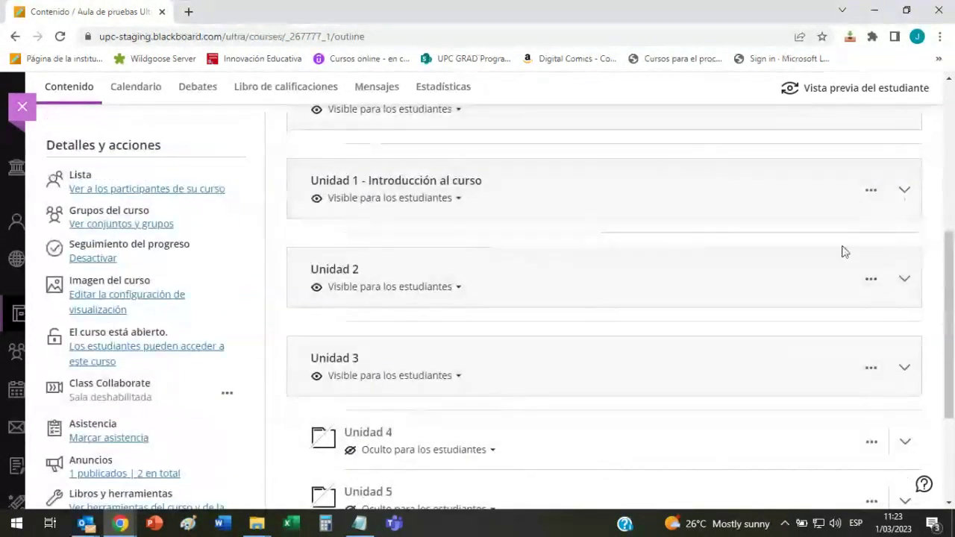
scroll(744, 273, "down", 4)
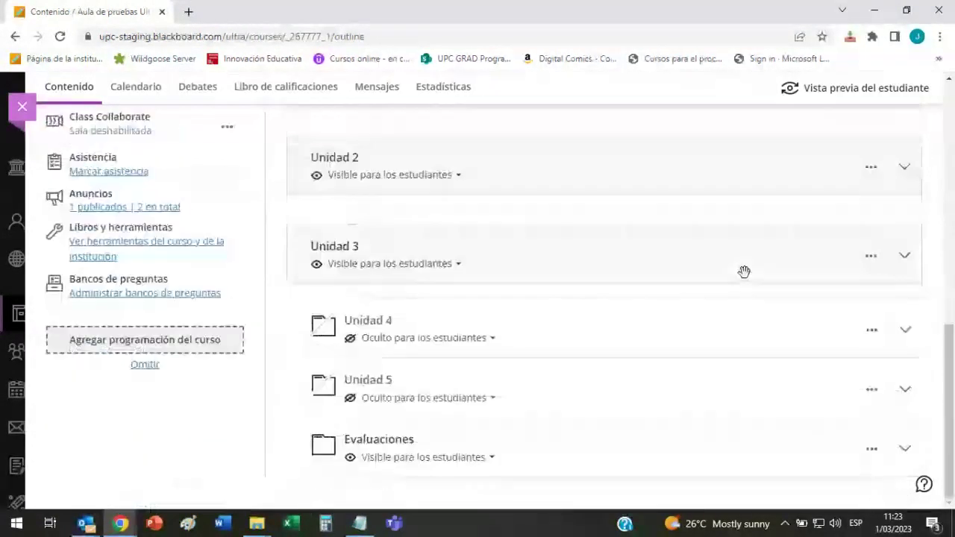
left_click(905, 256)
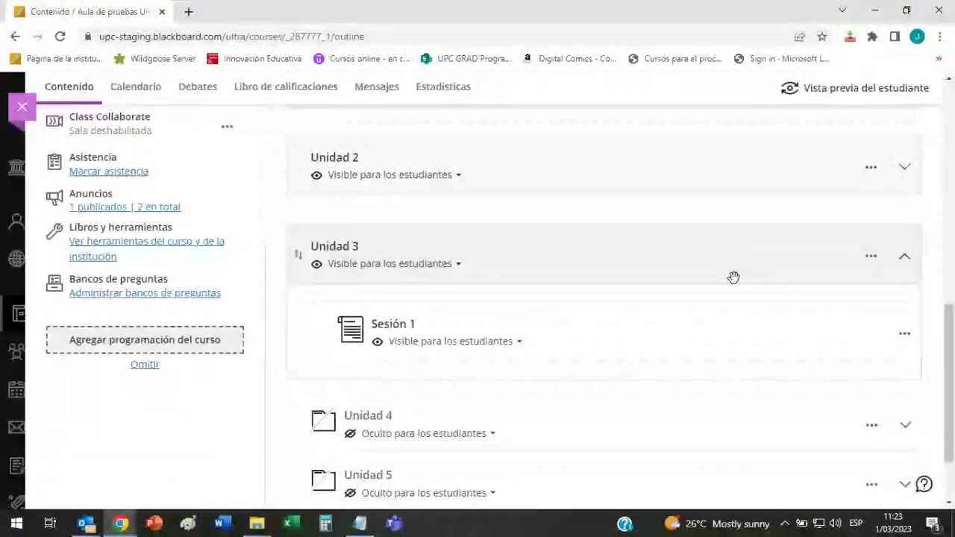
left_click(605, 363)
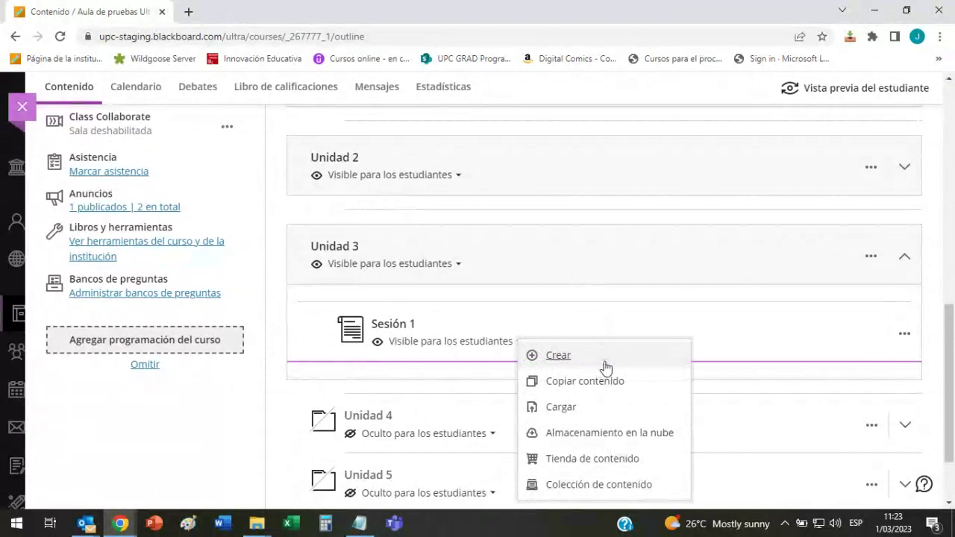
left_click(606, 362)
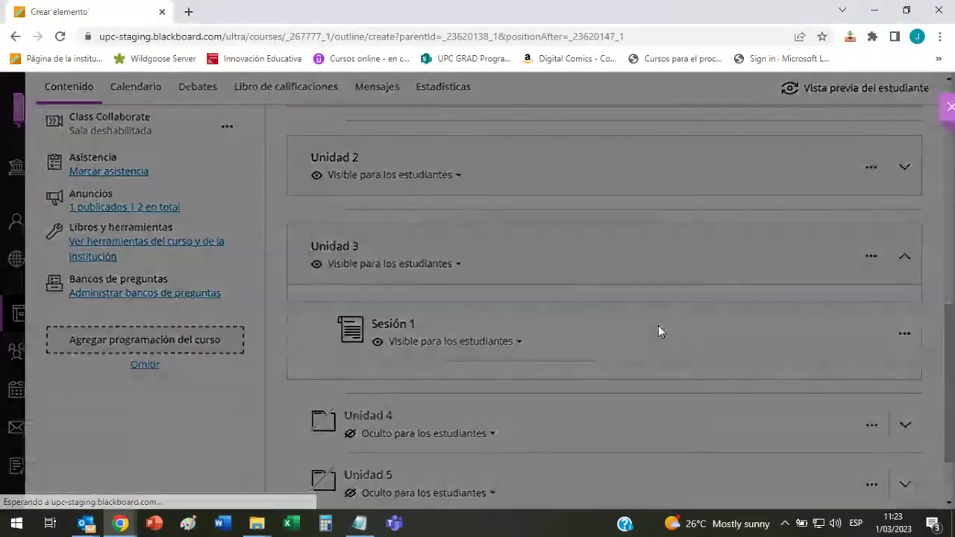
scroll(787, 283, "down", 3)
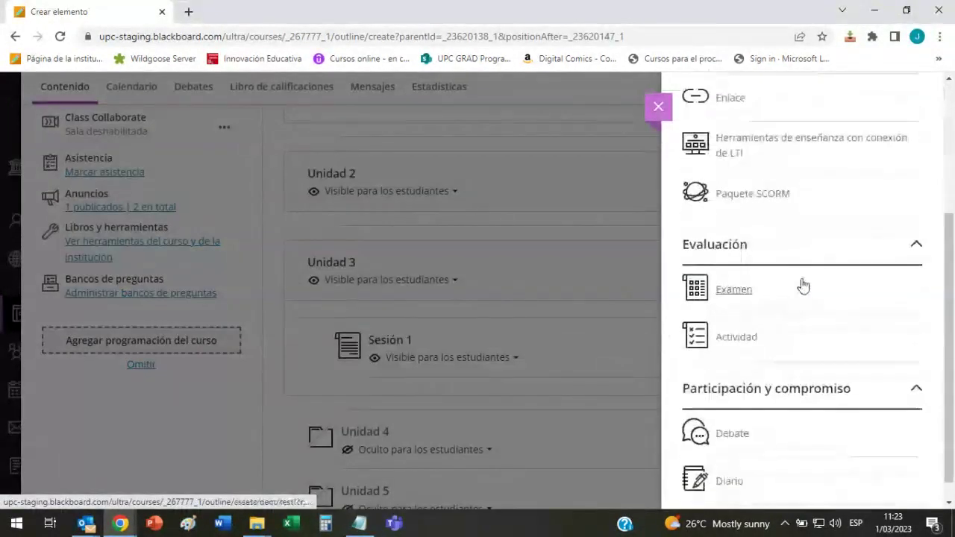
left_click(749, 337)
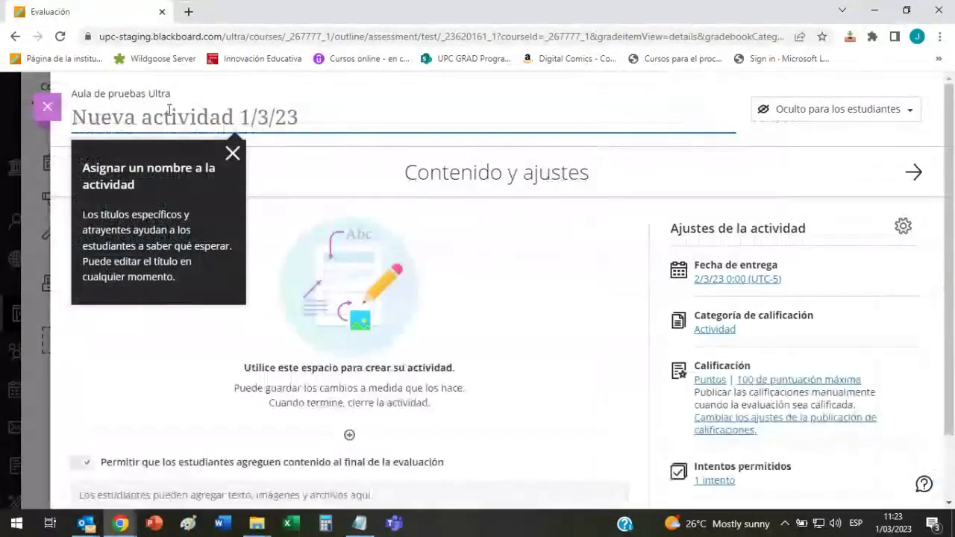
Name the new activity Trabajo Final and make it visible to students
type("Trabajo Final")
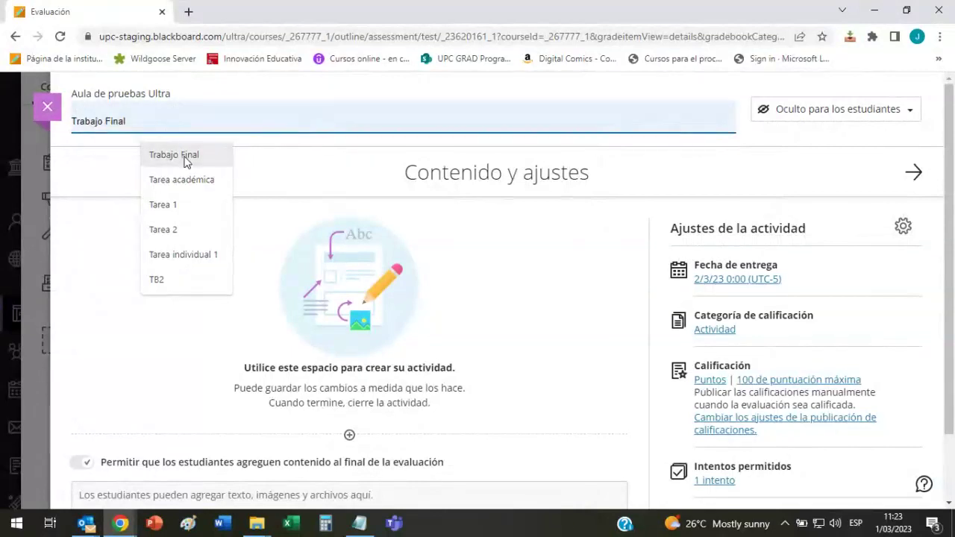
left_click(184, 154)
left_click(829, 112)
left_click(822, 148)
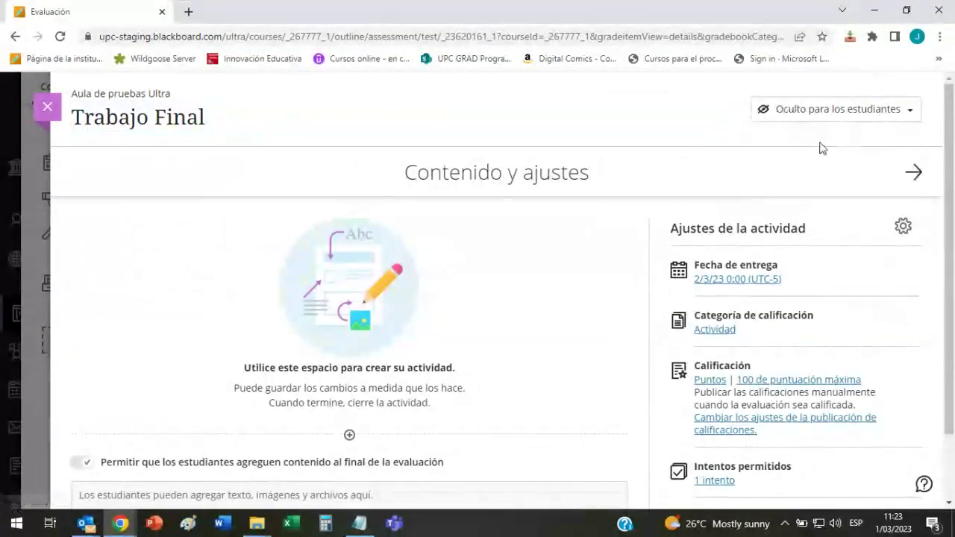
Add a text block reading "Instrucciones" to the activity content, followed by a new line
scroll(500, 258, "down", 1)
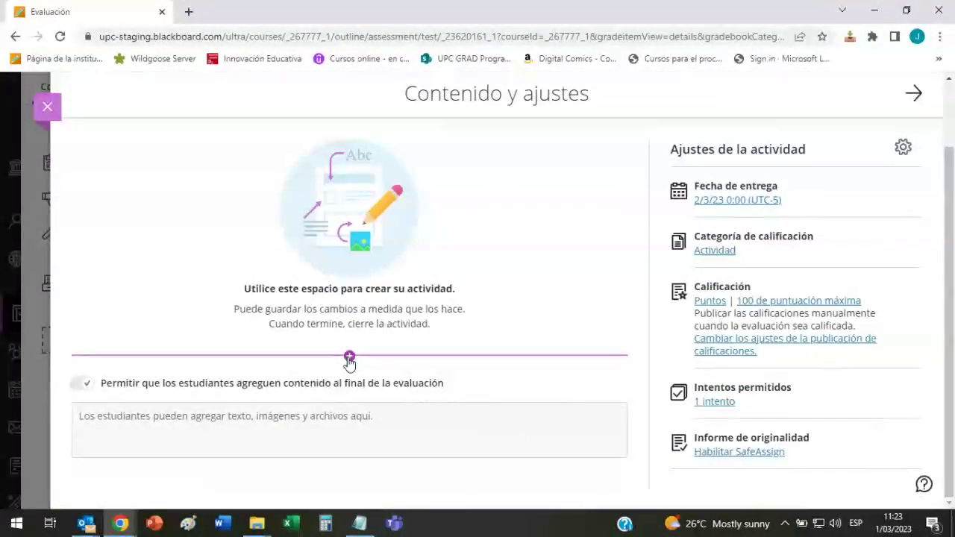
left_click(349, 358)
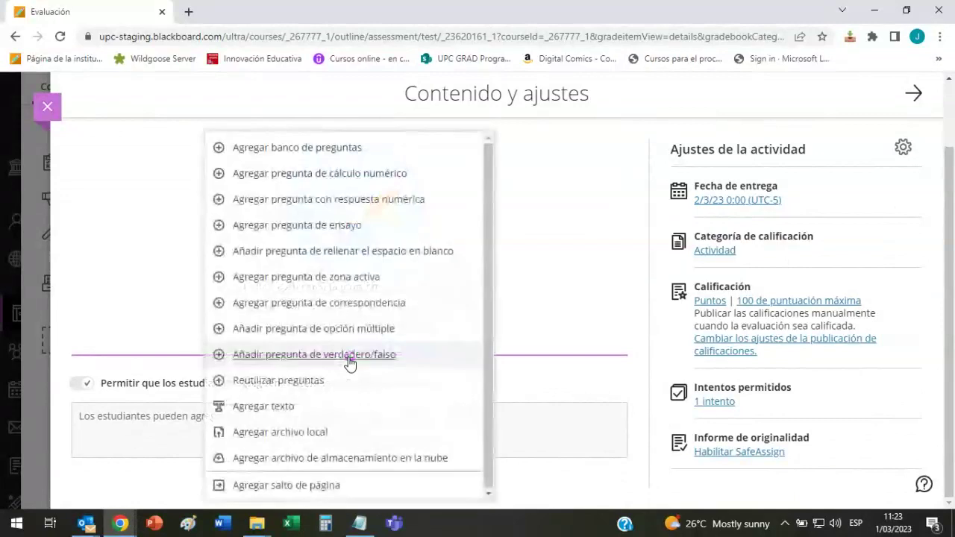
left_click(302, 409)
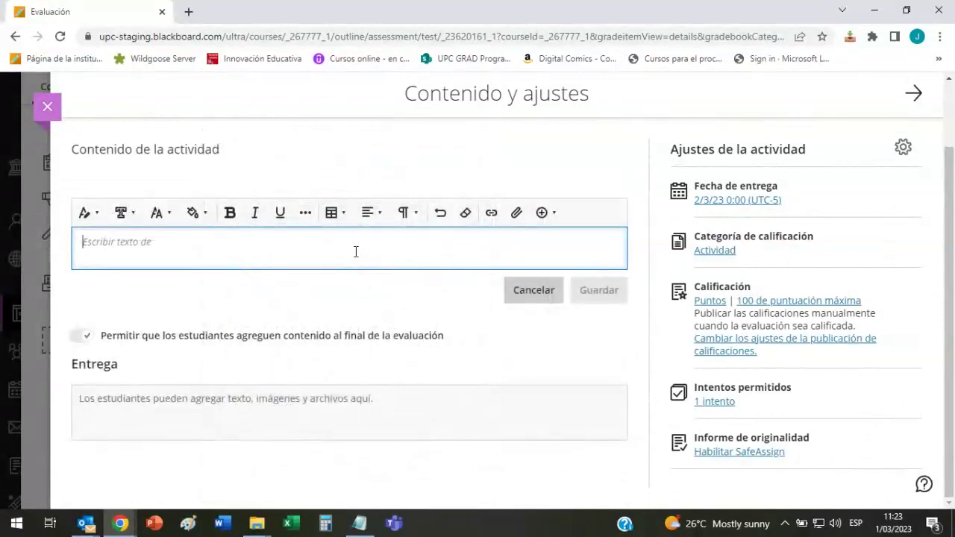
type("Instrucciones")
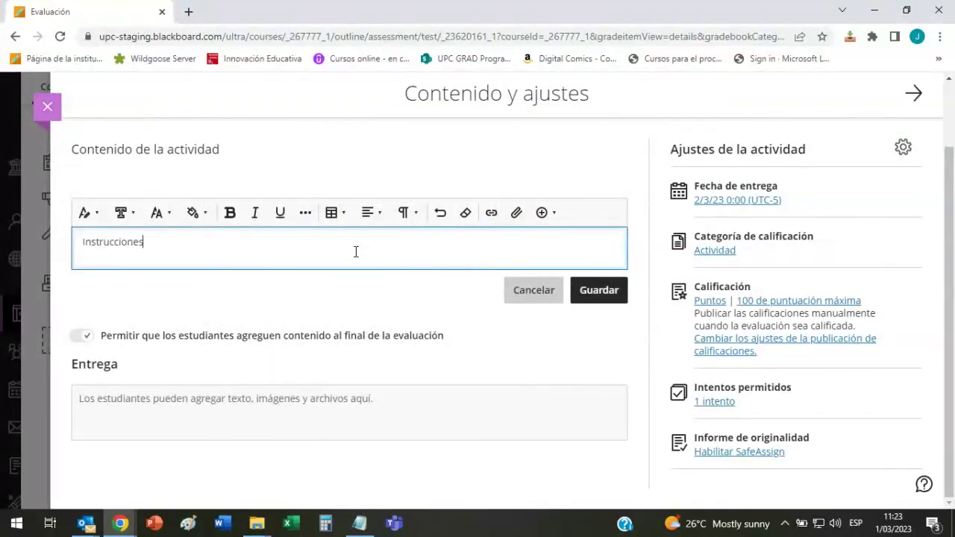
key("Return")
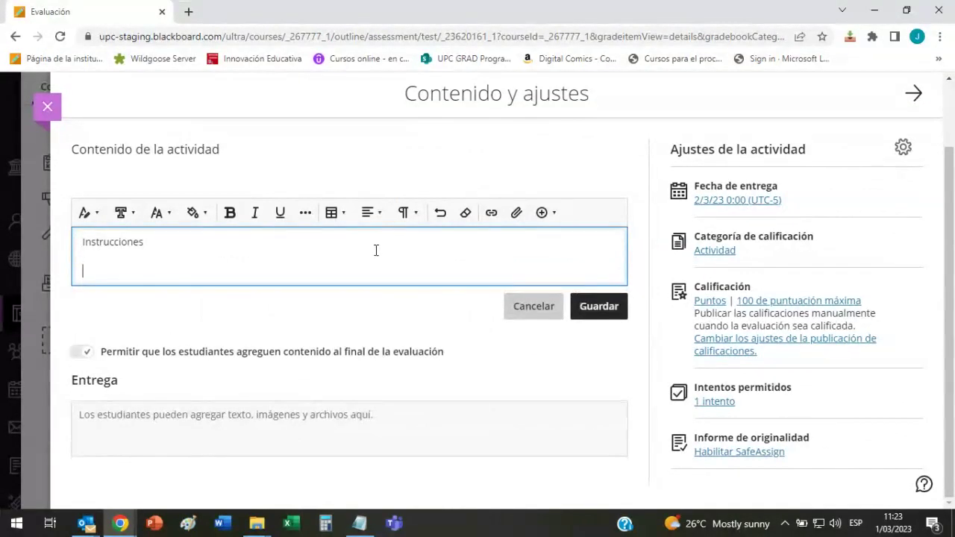
Attach "Rúbrica de evidencia Curso Dirección Financiera - Toma de decisiones.docx" below the instructions with the Ver y descargar option, and save the text block
left_click(521, 216)
left_click(459, 142)
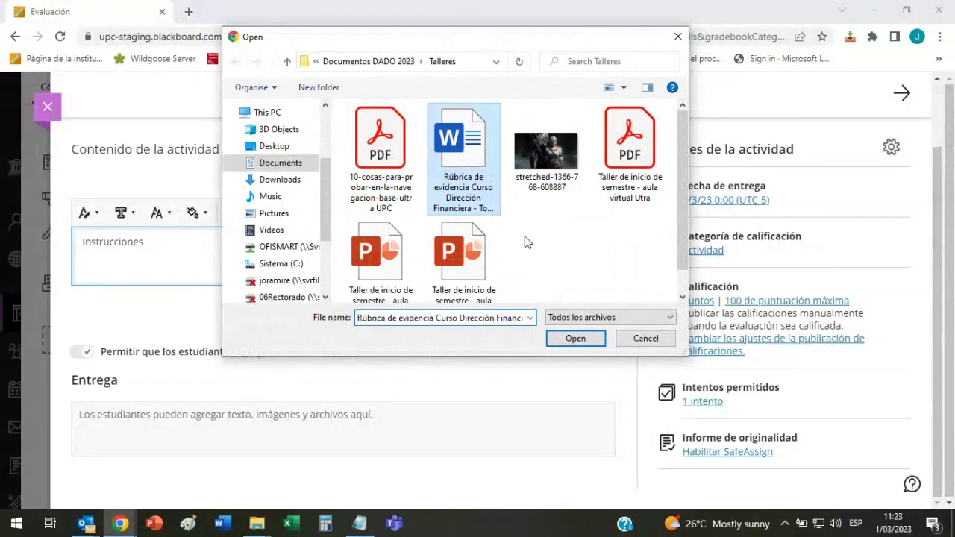
left_click(567, 338)
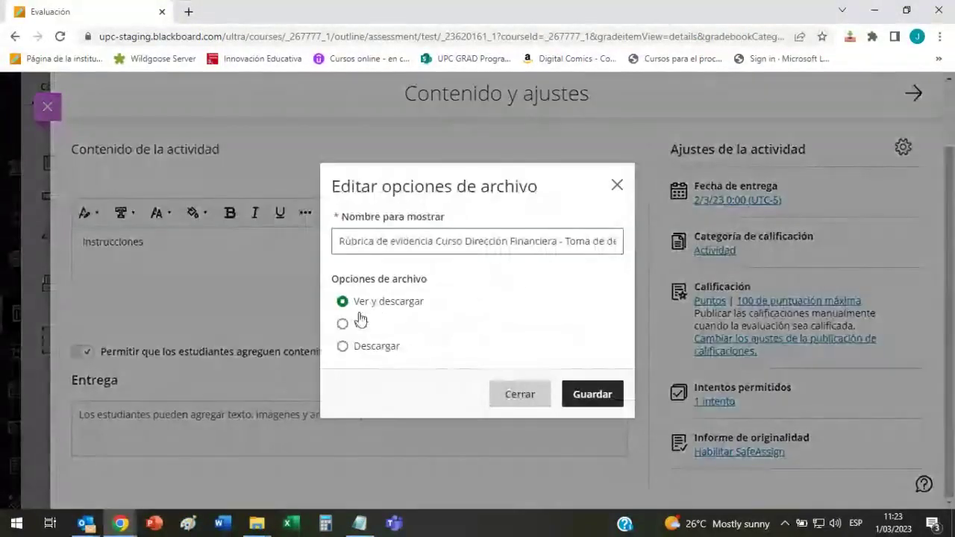
left_click(342, 323)
left_click(342, 301)
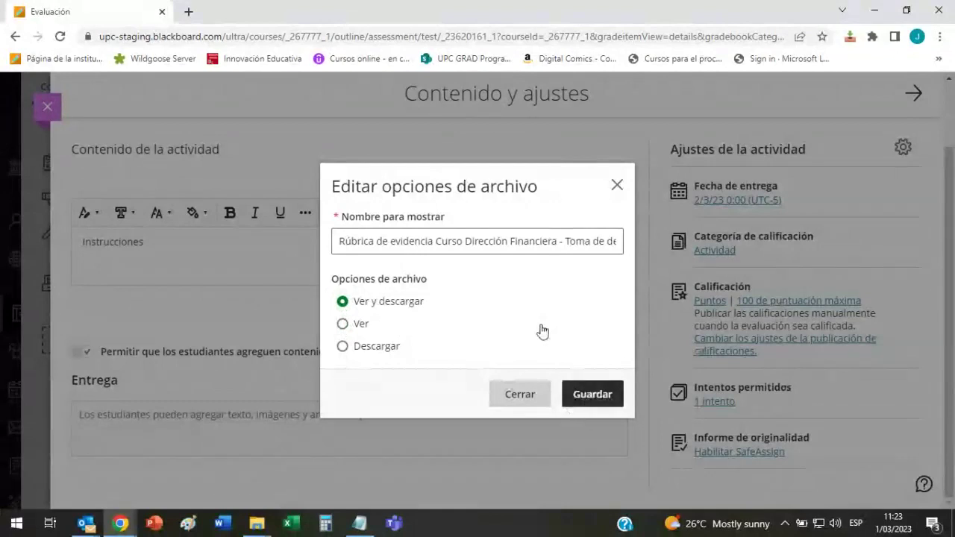
key("Escape")
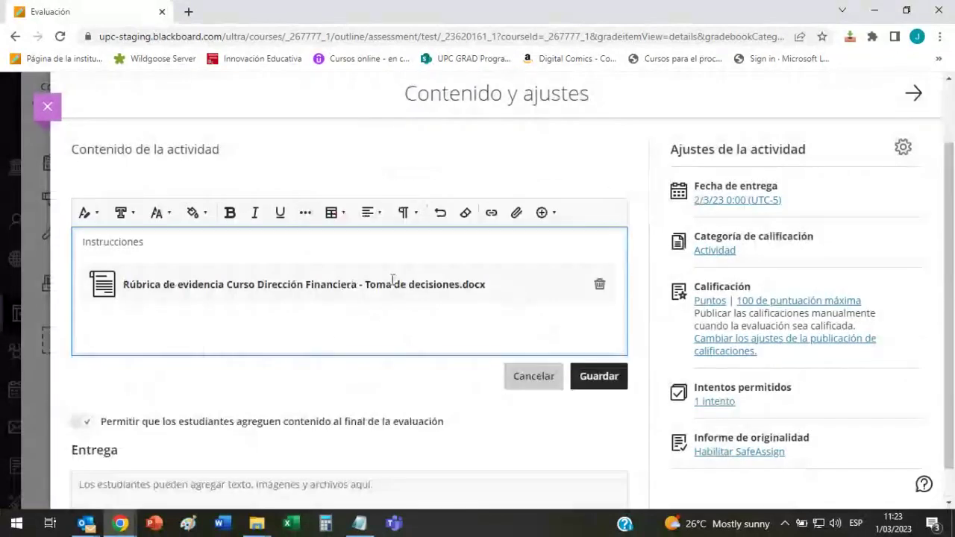
left_click(600, 377)
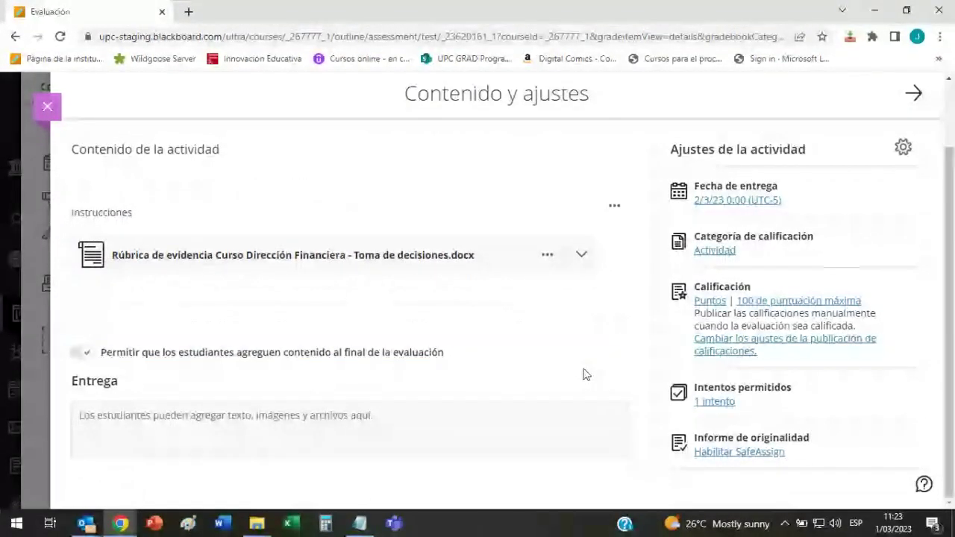
Preview the attached rubric document inside the activity, enlarging it to examine its criteria and achievement levels
scroll(582, 375, "up", 1)
left_click(360, 334)
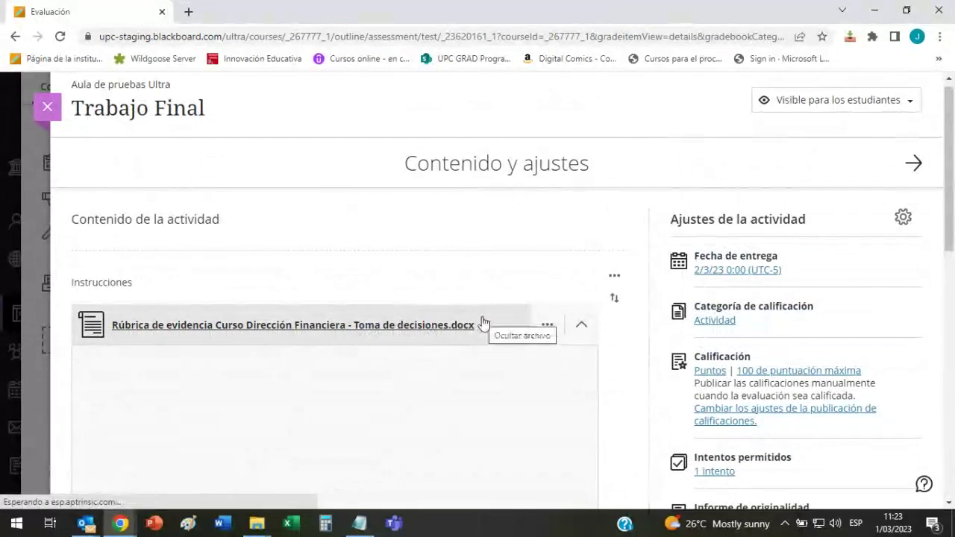
scroll(631, 293, "down", 3)
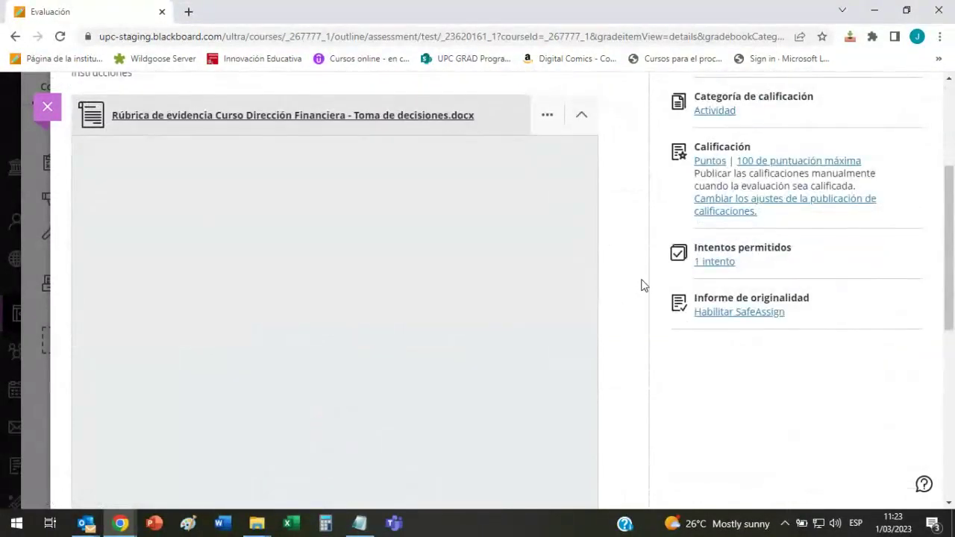
scroll(643, 284, "down", 2)
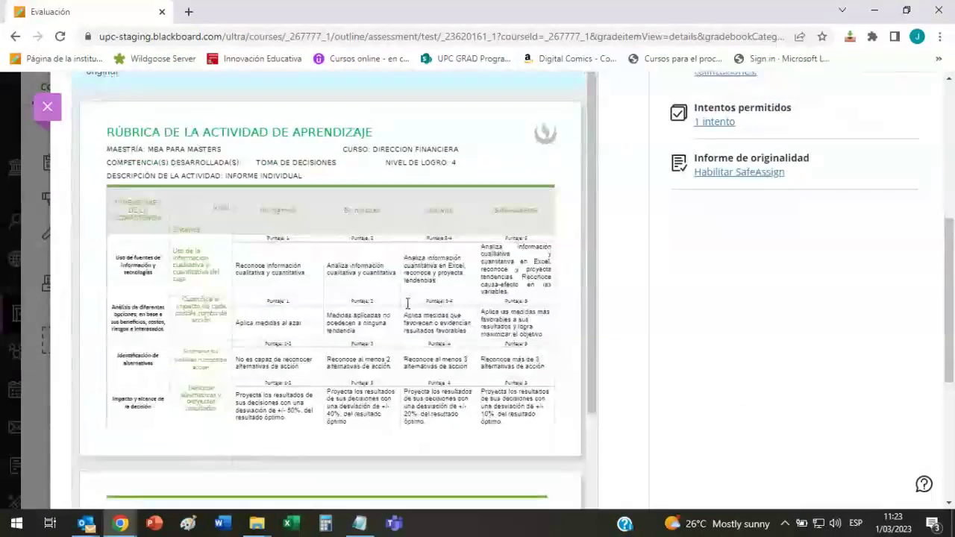
scroll(408, 303, "up", 1)
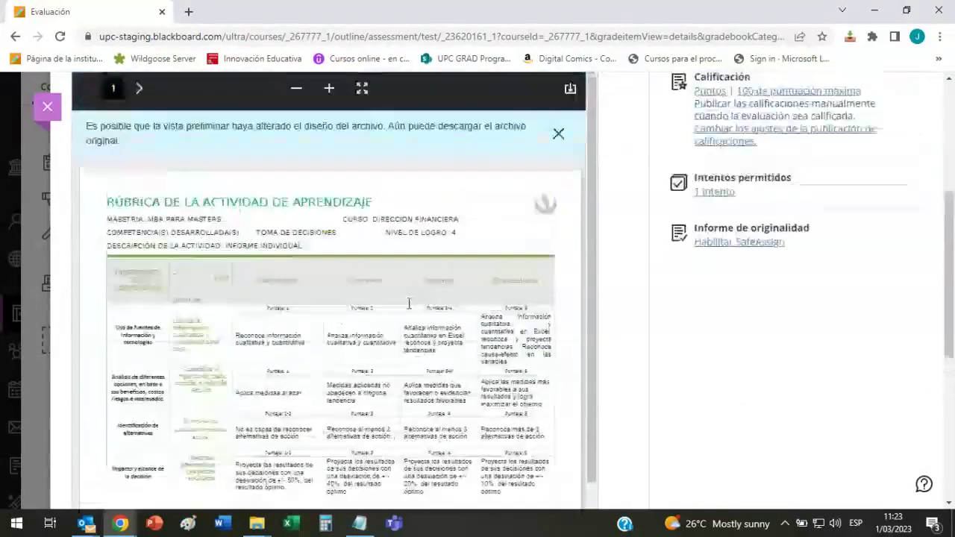
left_click(329, 89)
scroll(595, 347, "down", 3)
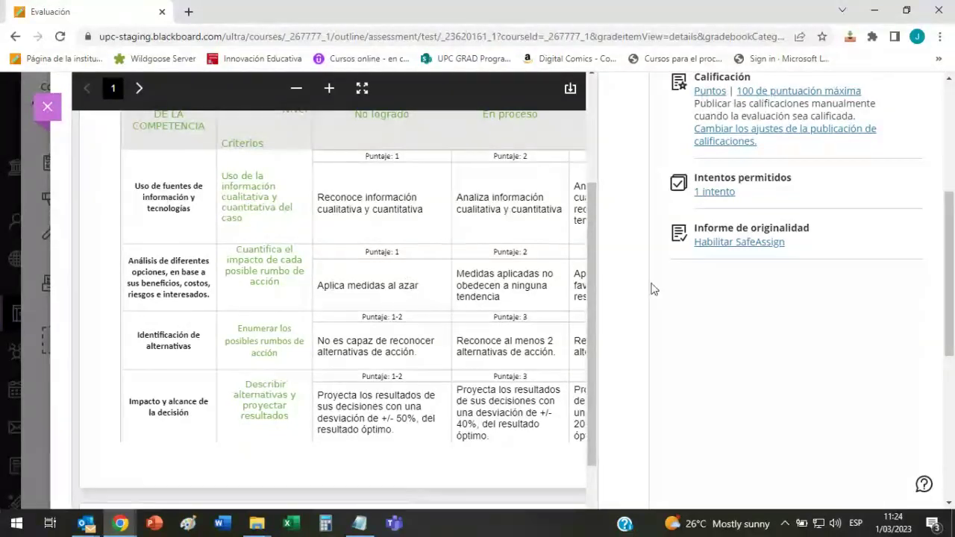
left_click_drag(936, 294, 619, 387)
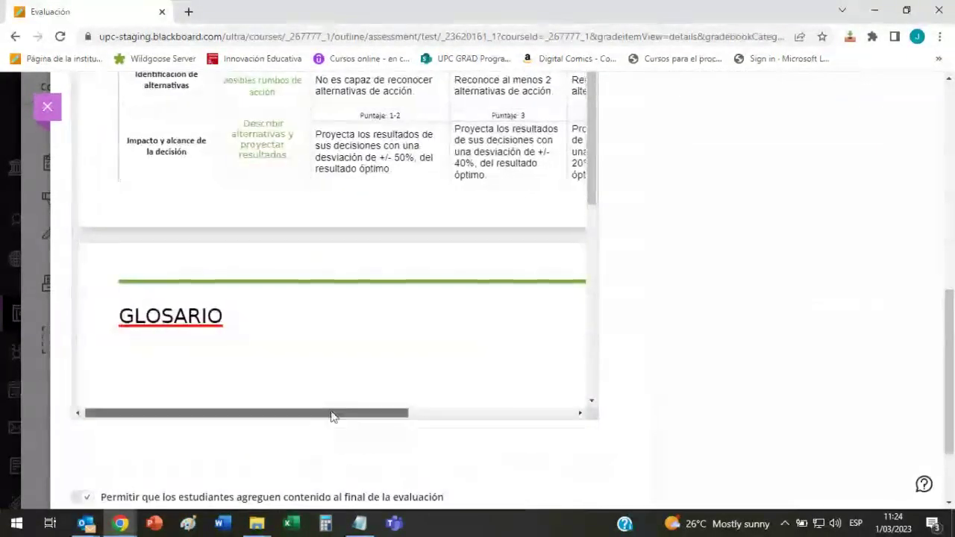
scroll(636, 264, "up", 4)
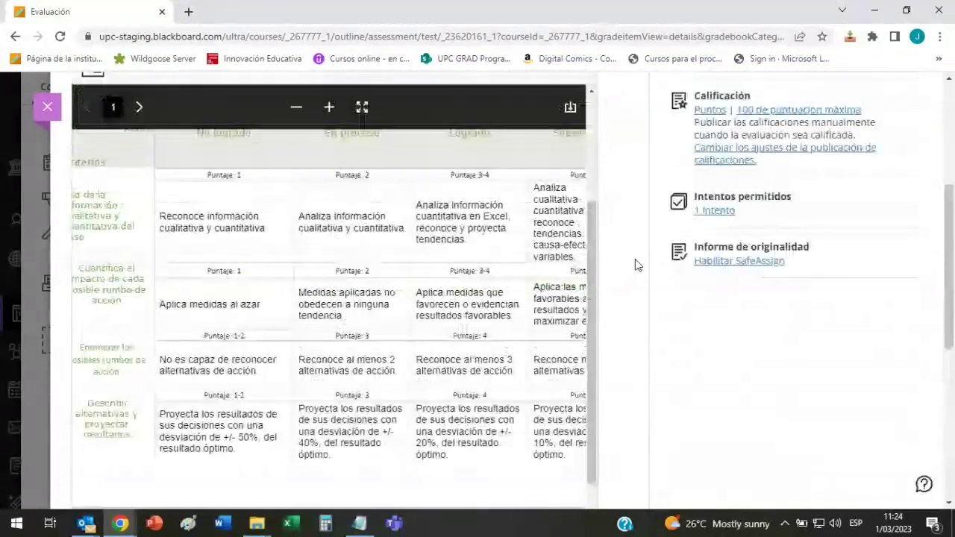
scroll(635, 264, "up", 2)
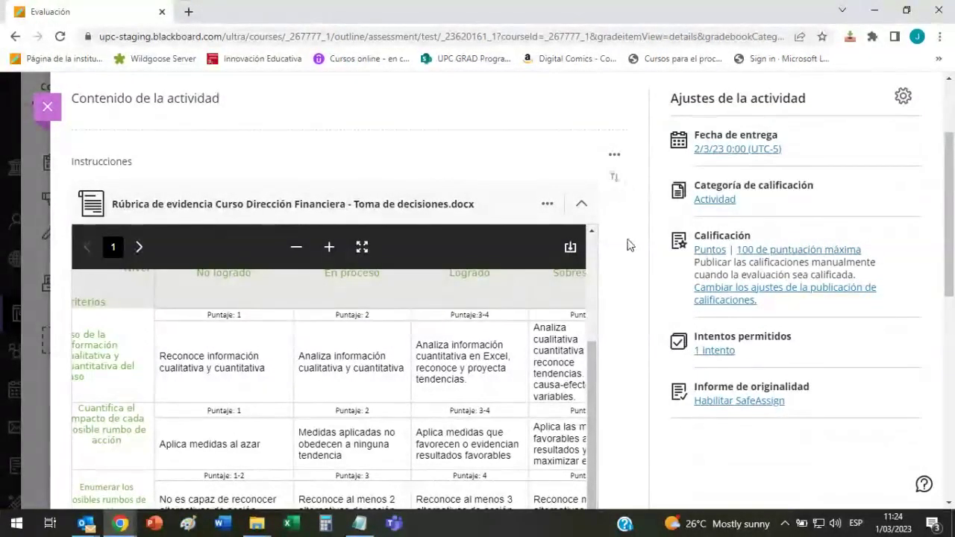
scroll(632, 234, "up", 2)
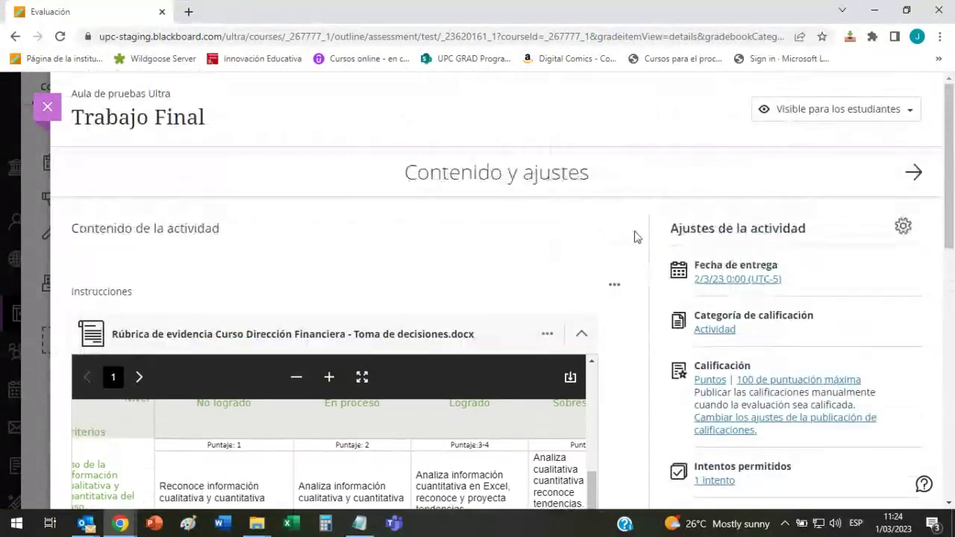
Set the activity's maximum score (Puntuación máxima) to 20 and save the settings
left_click(904, 230)
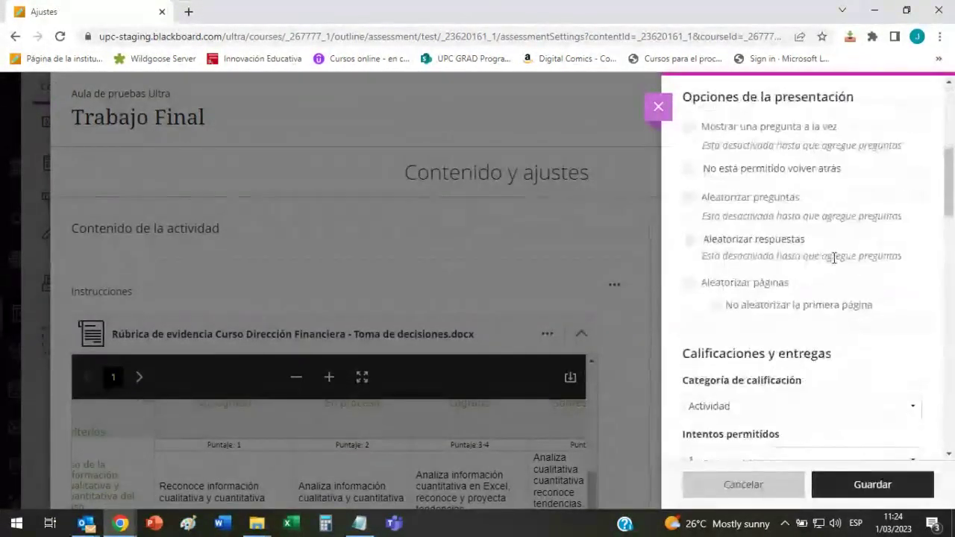
scroll(834, 258, "down", 7)
scroll(726, 230, "up", 3)
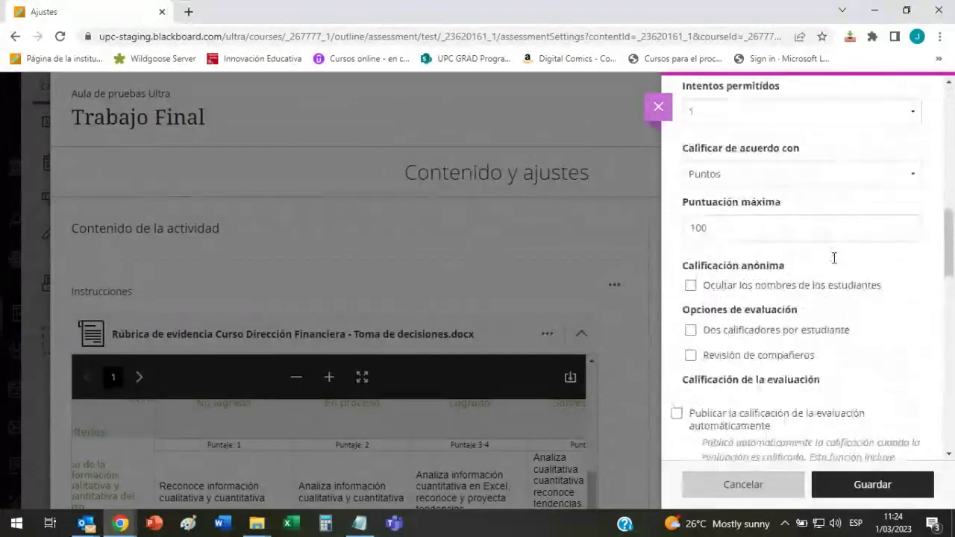
double_click(725, 230)
type("20")
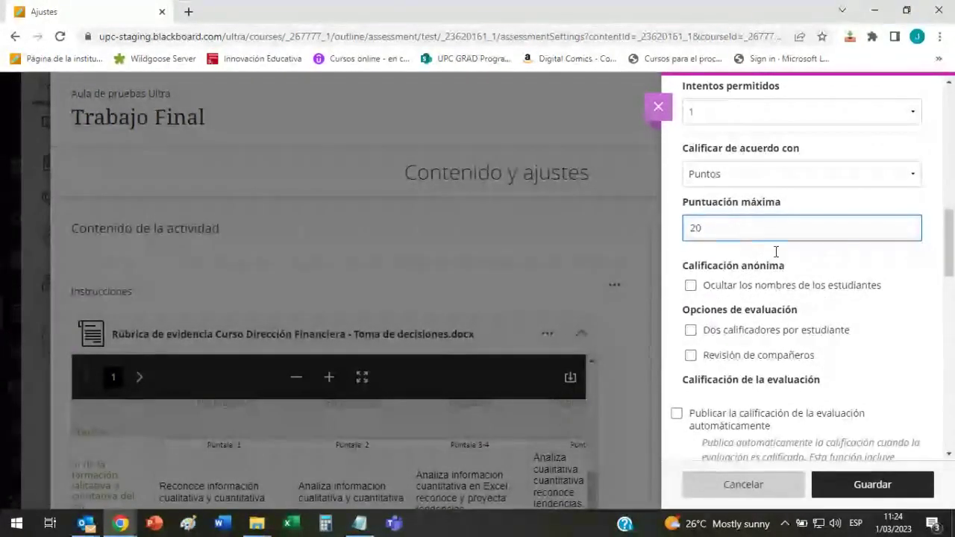
left_click(902, 486)
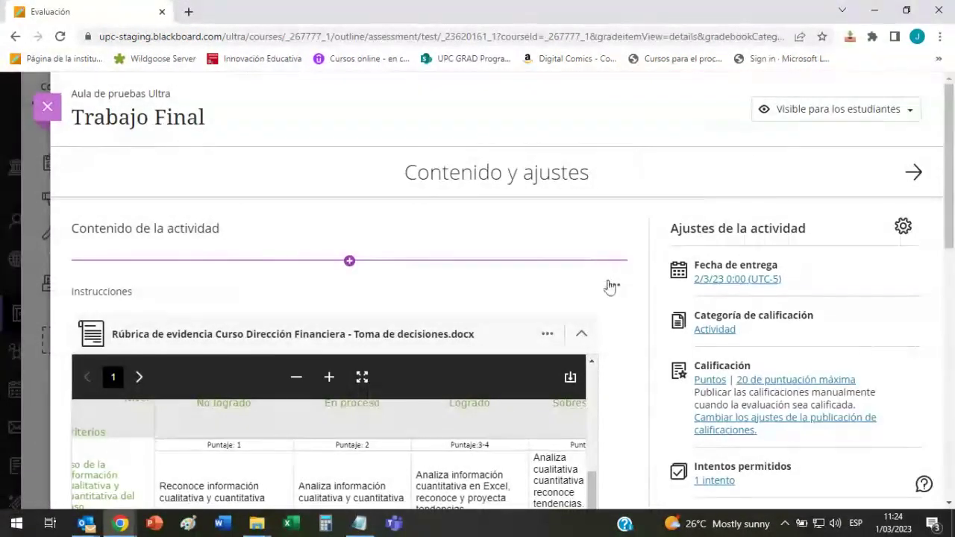
Collapse the rubric preview and look over the Trabajo Final content, submission area and settings
left_click(582, 334)
scroll(642, 327, "down", 1)
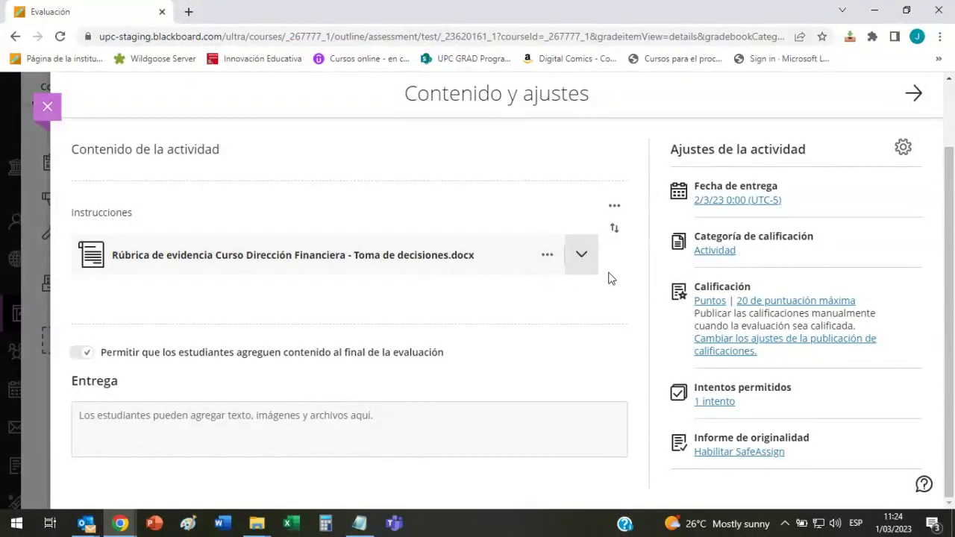
scroll(632, 273, "up", 2)
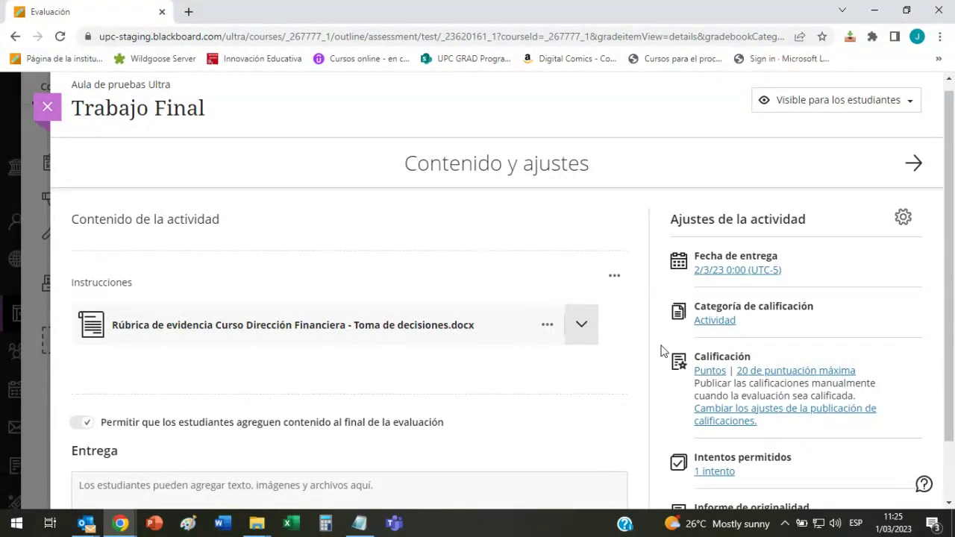
Close the Trabajo Final activity and create another new activity directly below it in Unidad 3
scroll(661, 351, "down", 2)
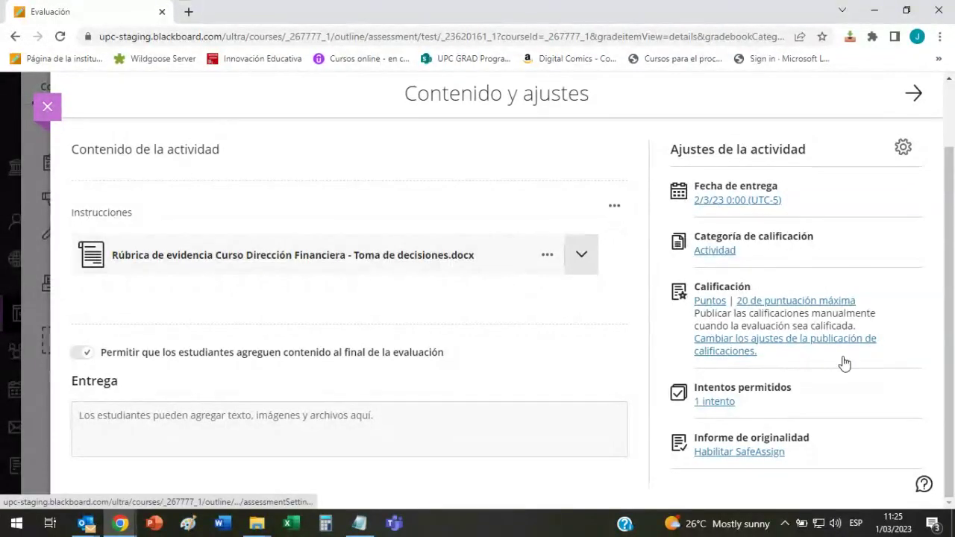
scroll(842, 363, "up", 2)
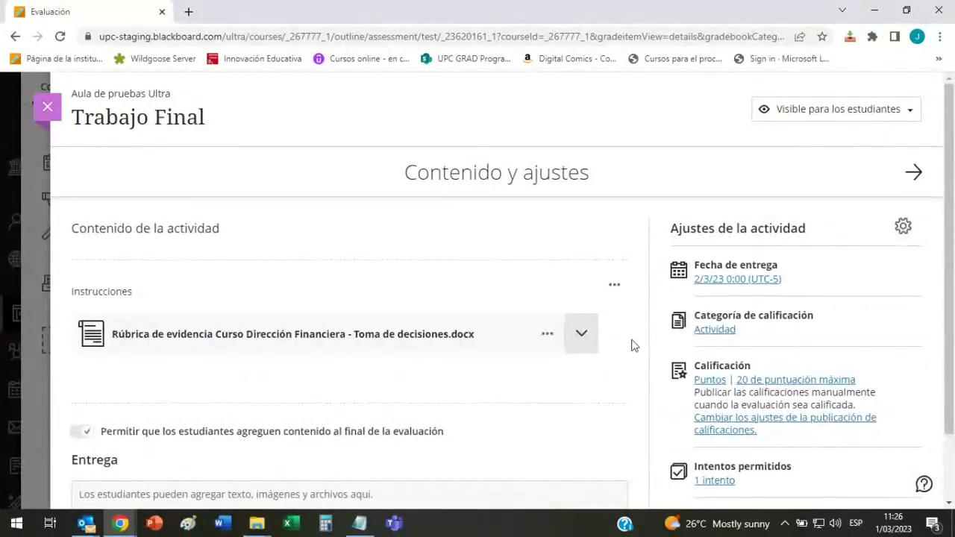
left_click(47, 106)
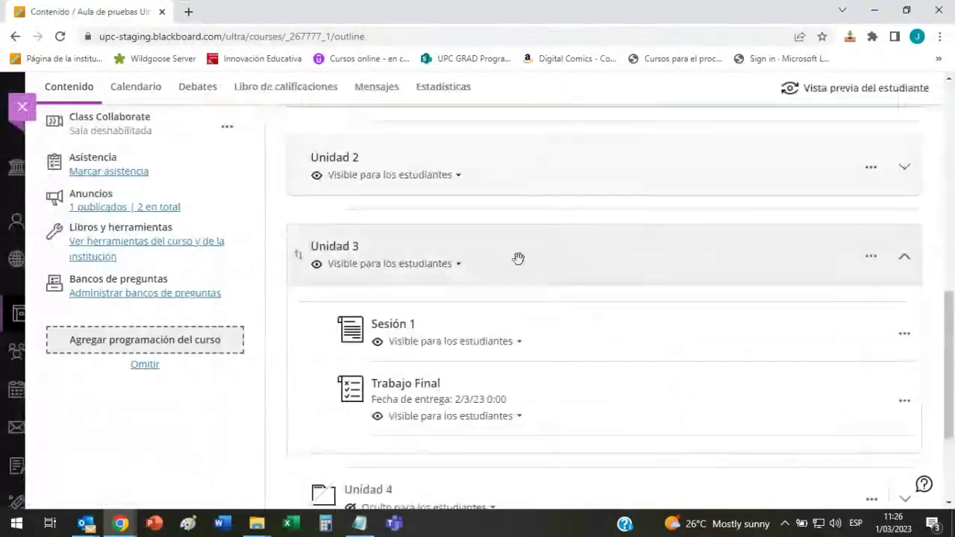
scroll(589, 306, "down", 1)
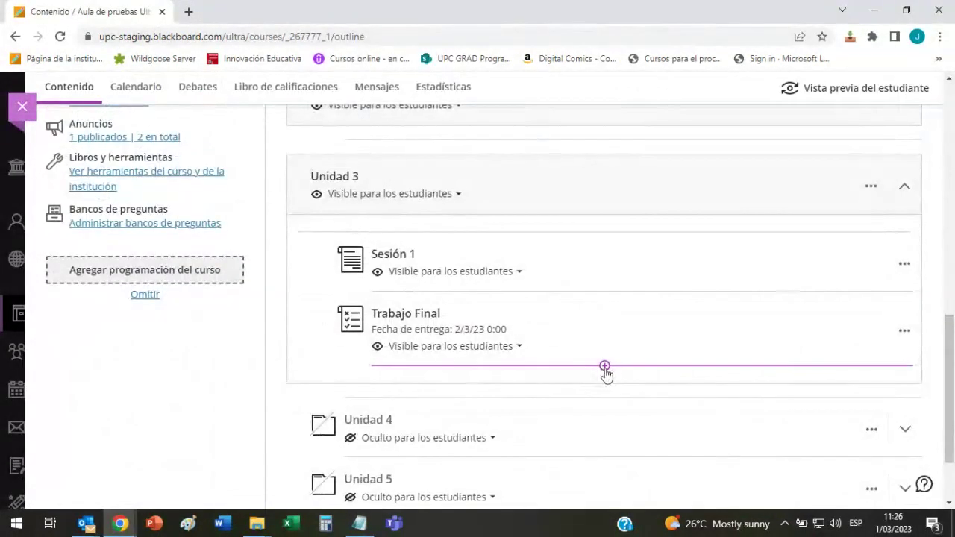
left_click(605, 369)
left_click(585, 359)
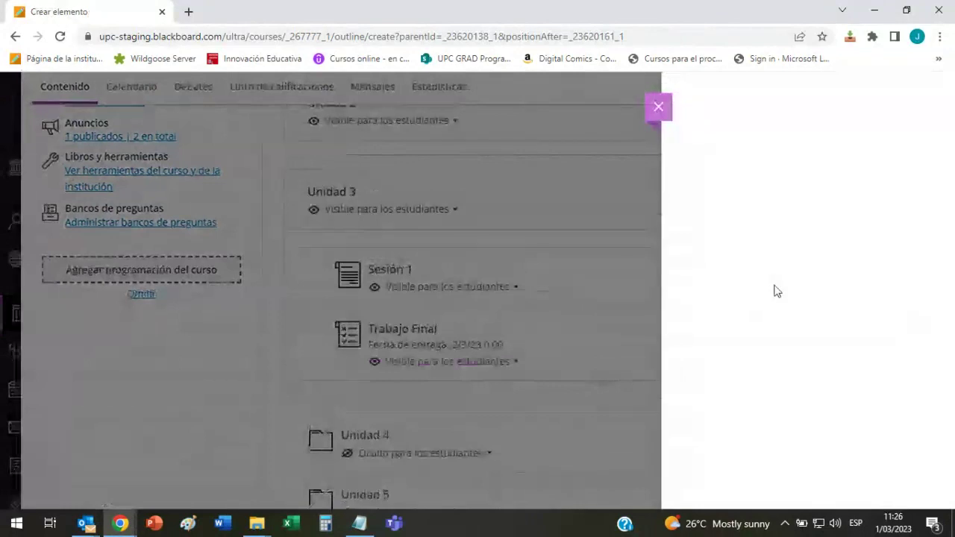
scroll(853, 339, "down", 3)
left_click(773, 310)
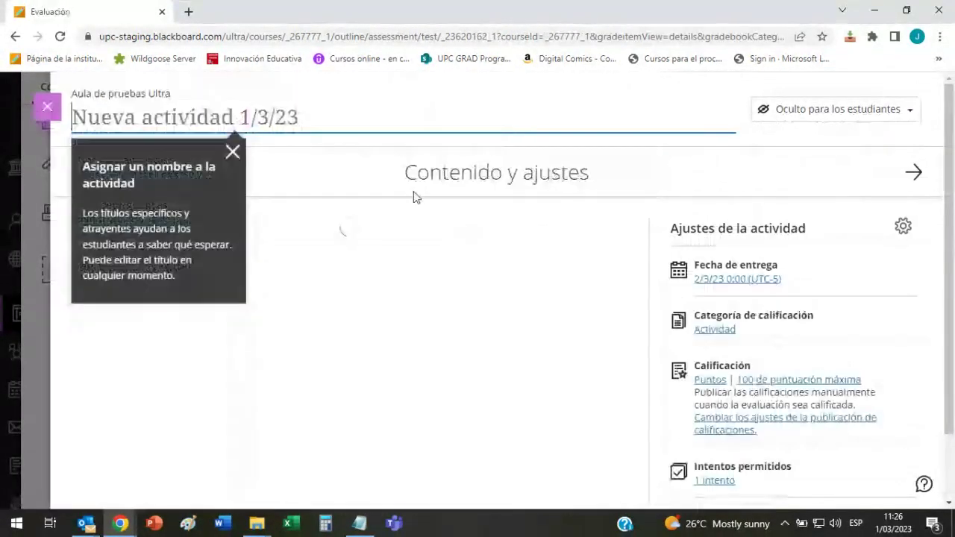
Name the new activity "Trabajo Final con rúbrica" and make it visible to students
triple_click(193, 120)
type("Trabajo Final")
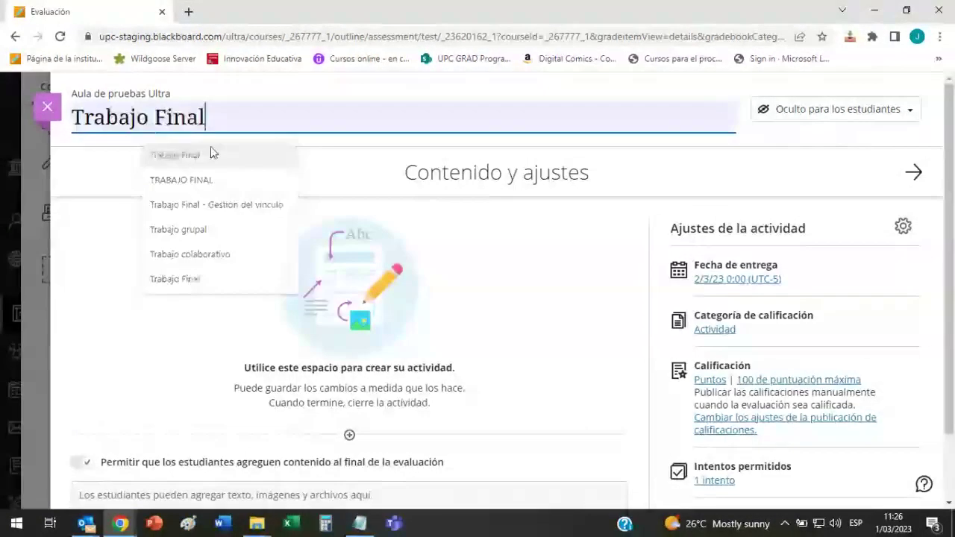
left_click(209, 154)
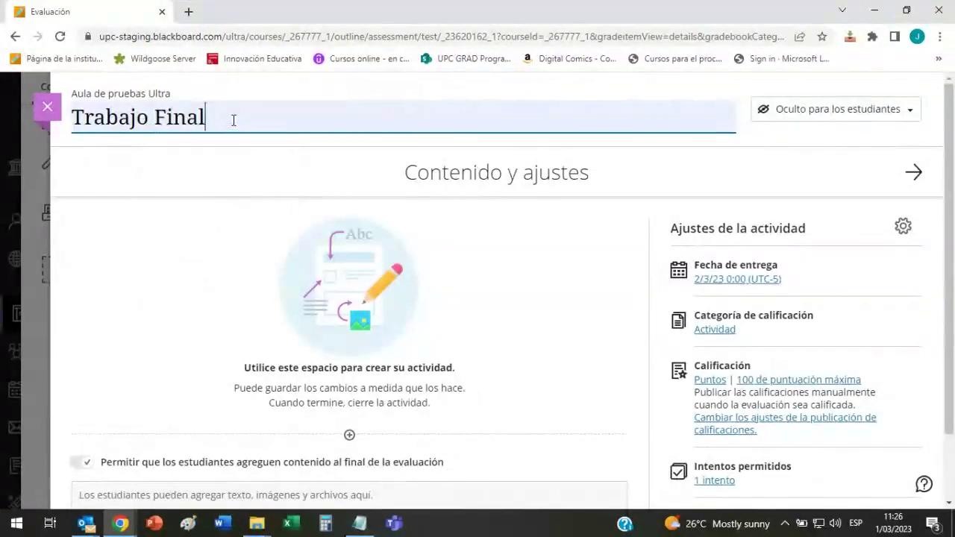
type("con")
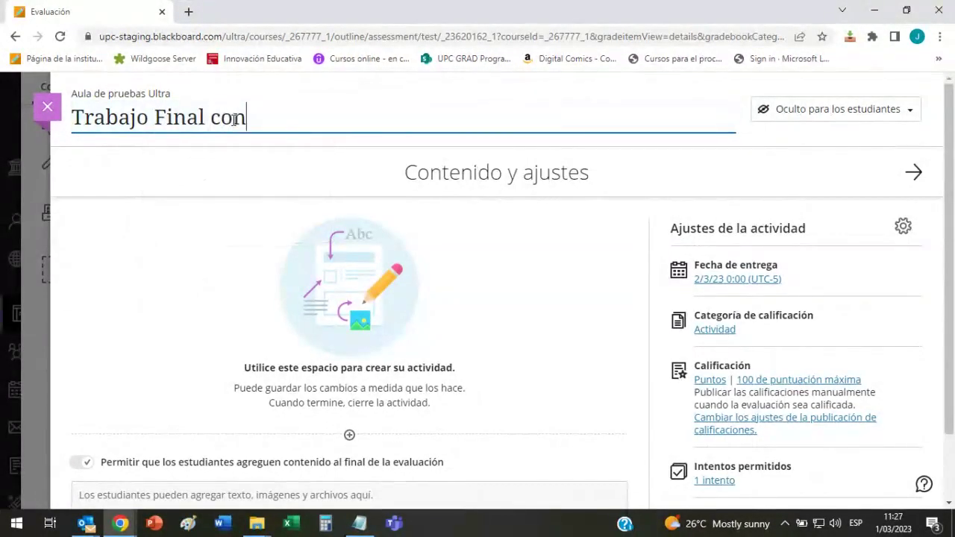
type(" rúbrica")
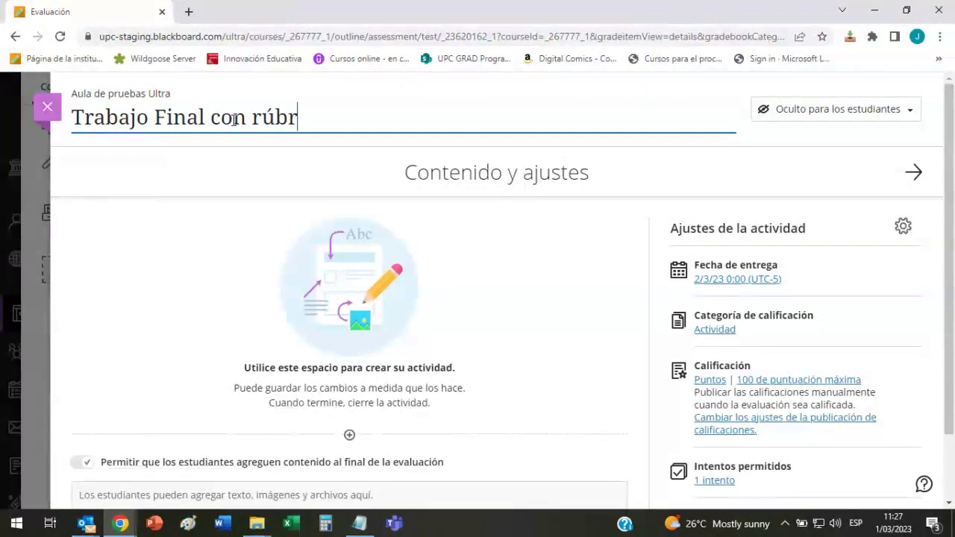
left_click(848, 112)
left_click(810, 157)
Open the activity's settings and locate the Agregar rúbrica de calificación option under Herramientas adicionales
scroll(954, 219, "down", 1)
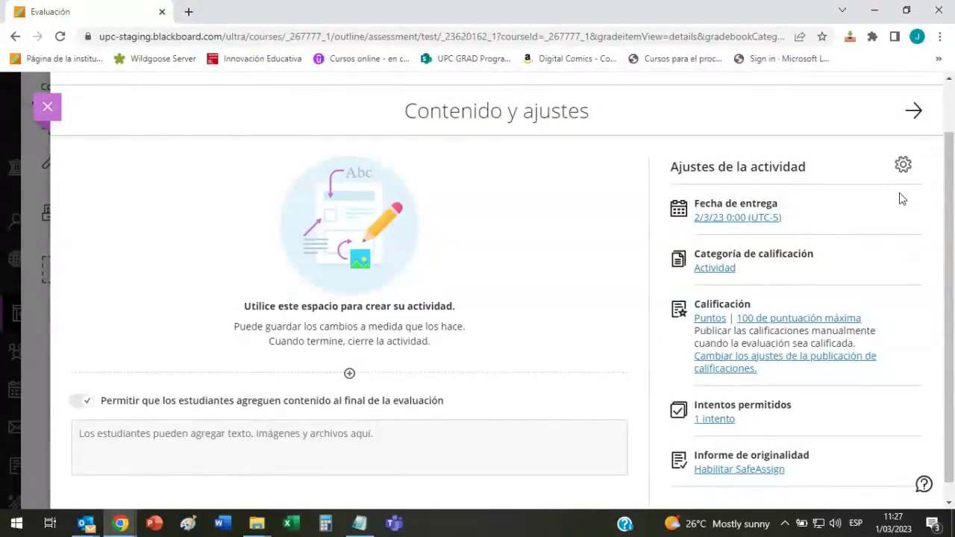
left_click(904, 165)
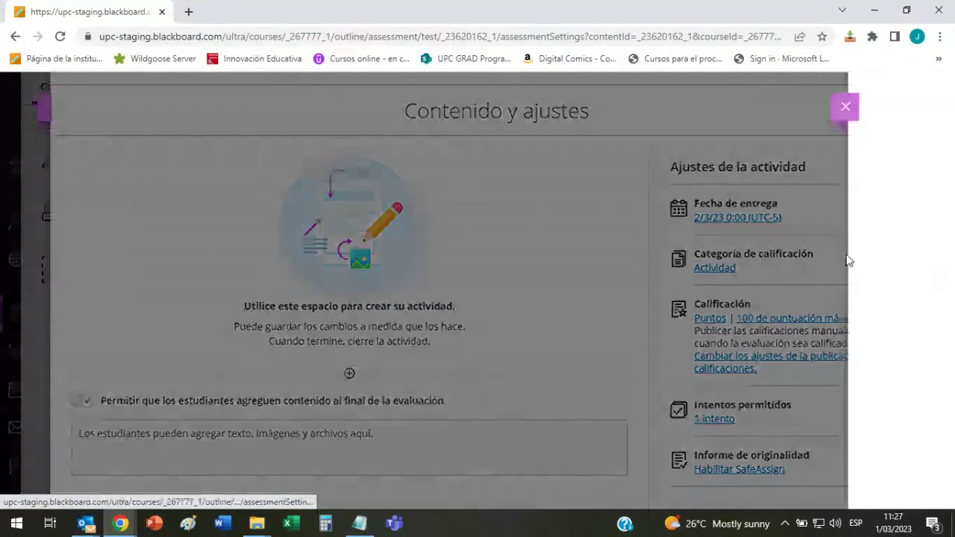
scroll(881, 280, "down", 20)
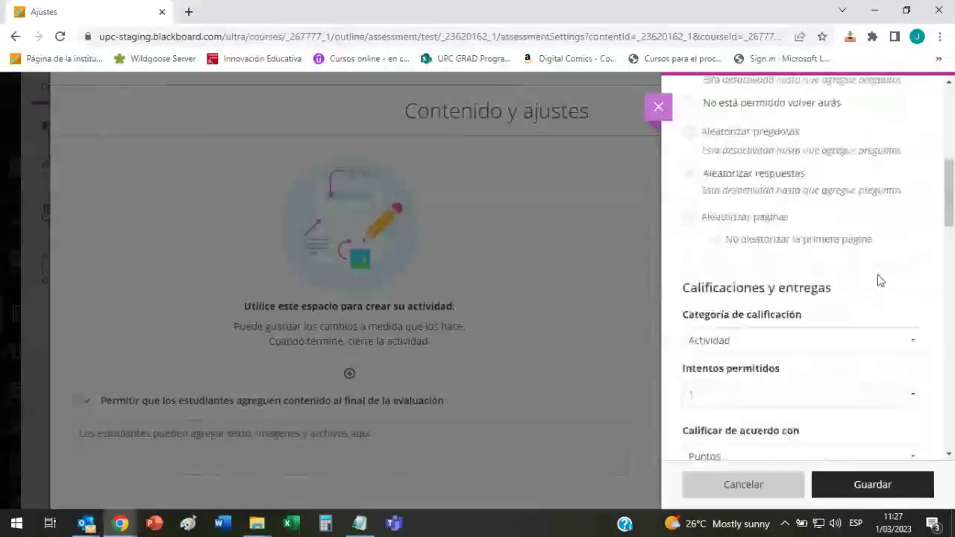
scroll(881, 280, "up", 3)
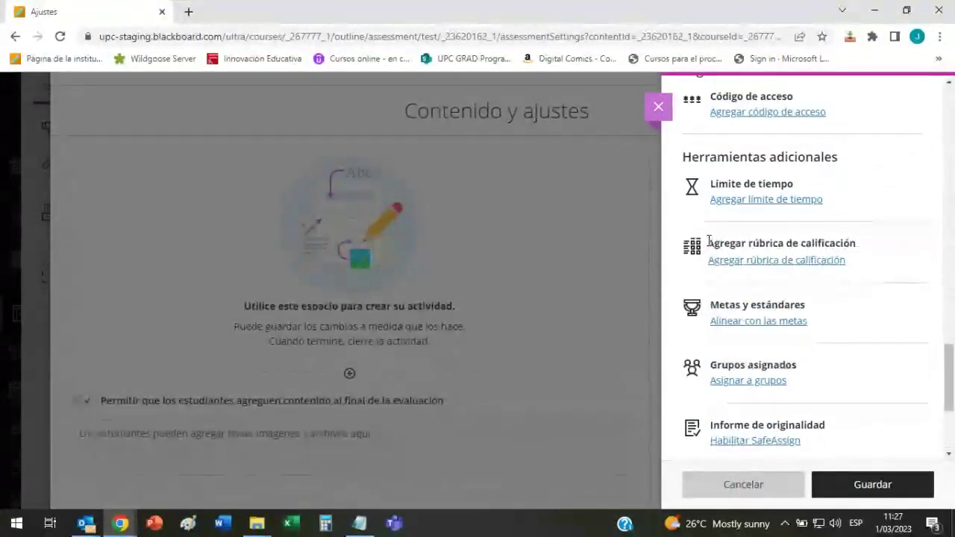
left_click_drag(707, 243, 855, 245)
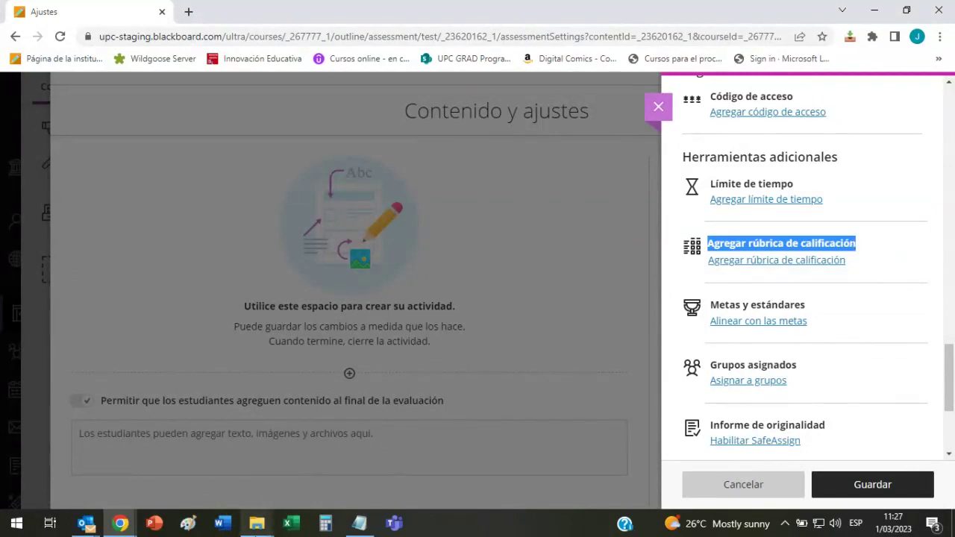
Switch to File Explorer, open "Rúbrica de evidencia Curso Dirección Financiera - Toma de decisiones" in Word, and examine its criteria, levels and scores
mouse_move(257, 523)
left_click(294, 463)
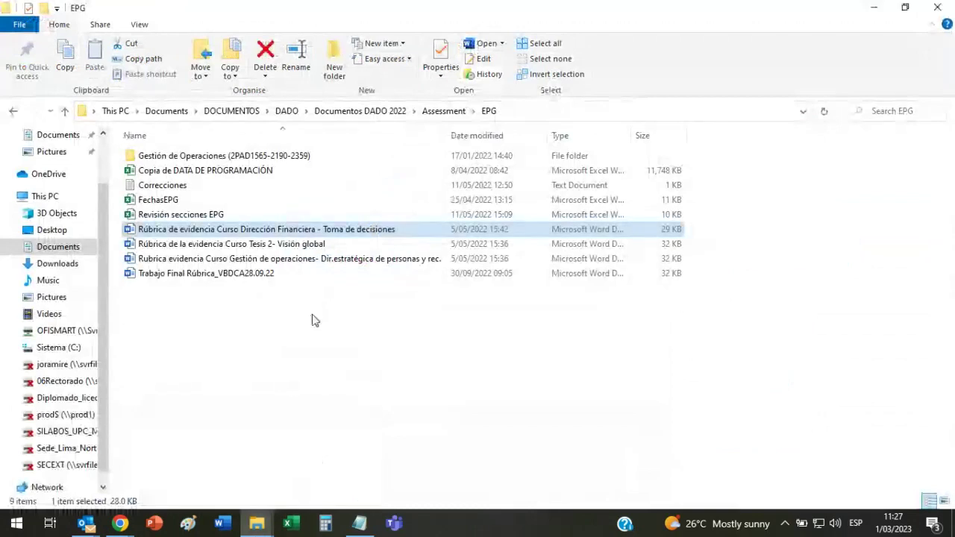
double_click(342, 229)
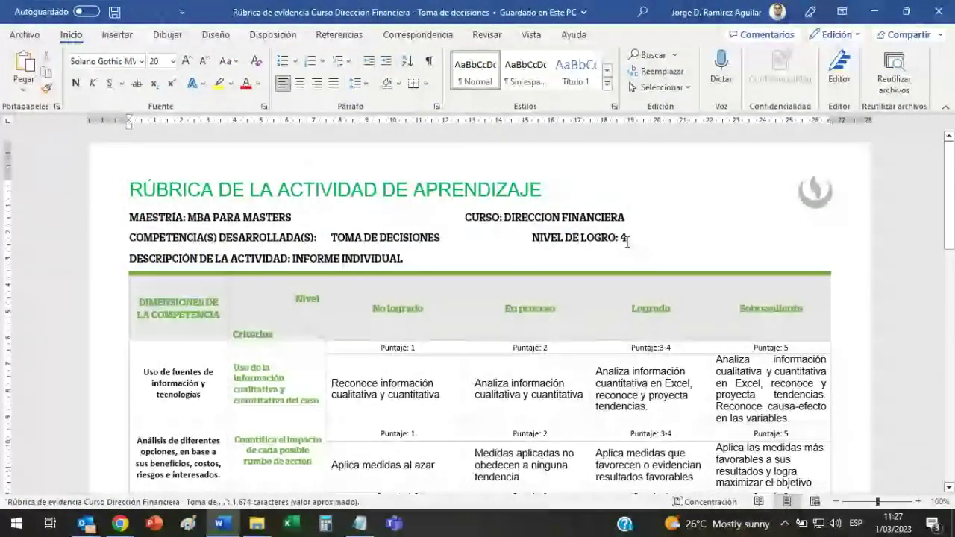
scroll(797, 256, "down", 3)
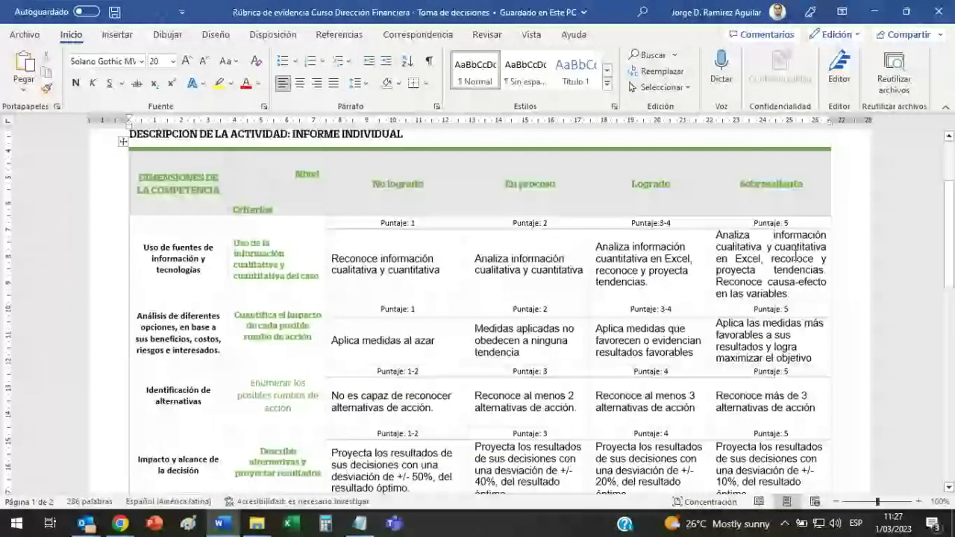
scroll(791, 256, "up", 3)
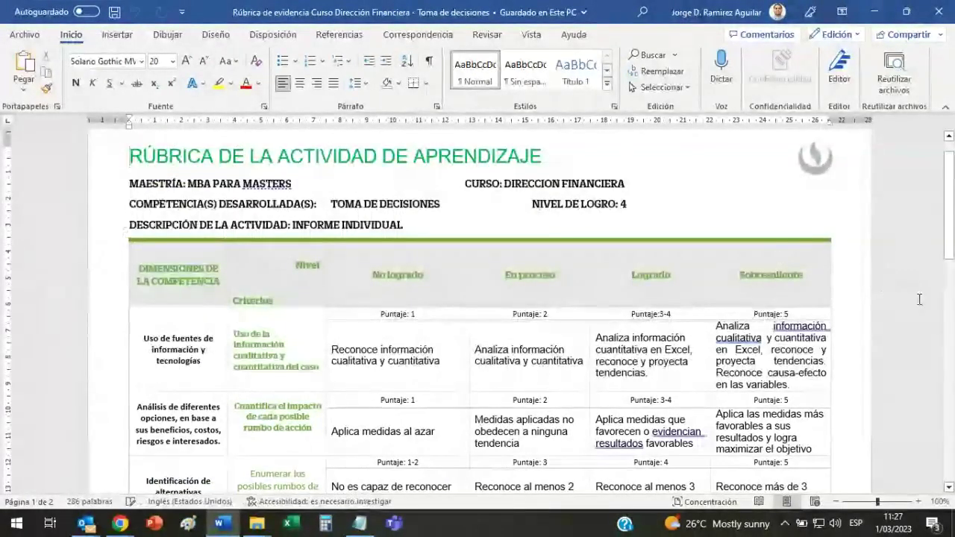
scroll(920, 299, "down", 2)
scroll(920, 299, "down", 1)
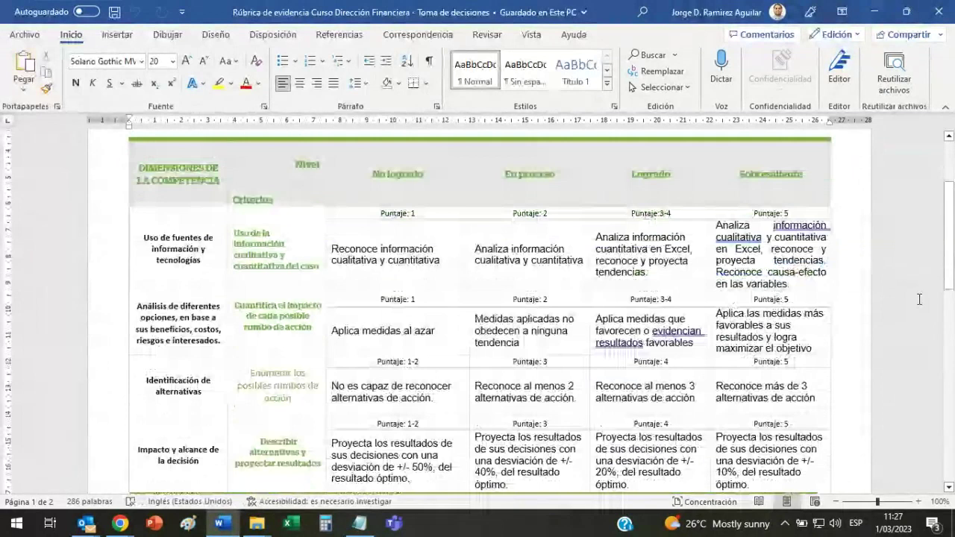
scroll(920, 299, "down", 1)
scroll(919, 299, "up", 1)
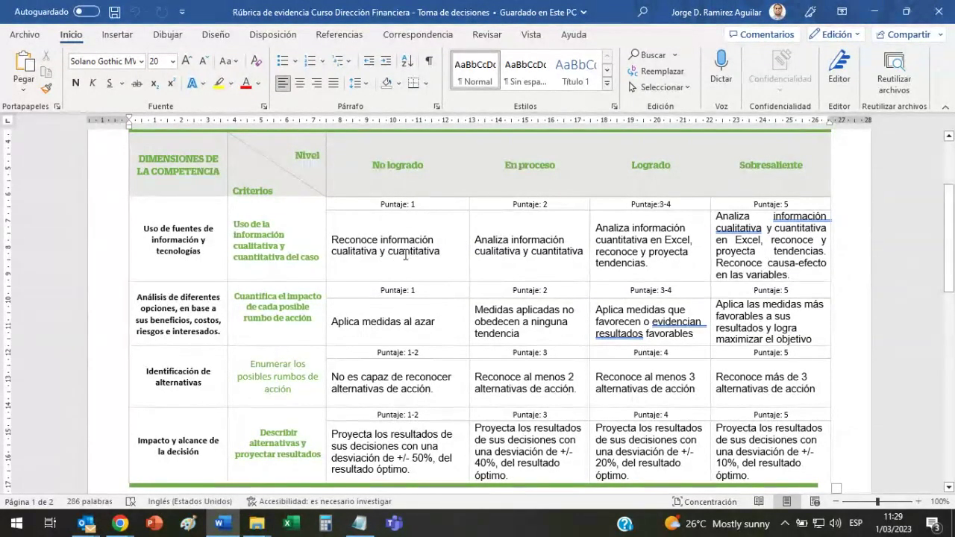
Colour the text of the rubric table's Dimensiones de la competencia column red
mouse_move(138, 158)
left_mouse_down()
mouse_move(196, 313)
mouse_move(208, 440)
left_mouse_up()
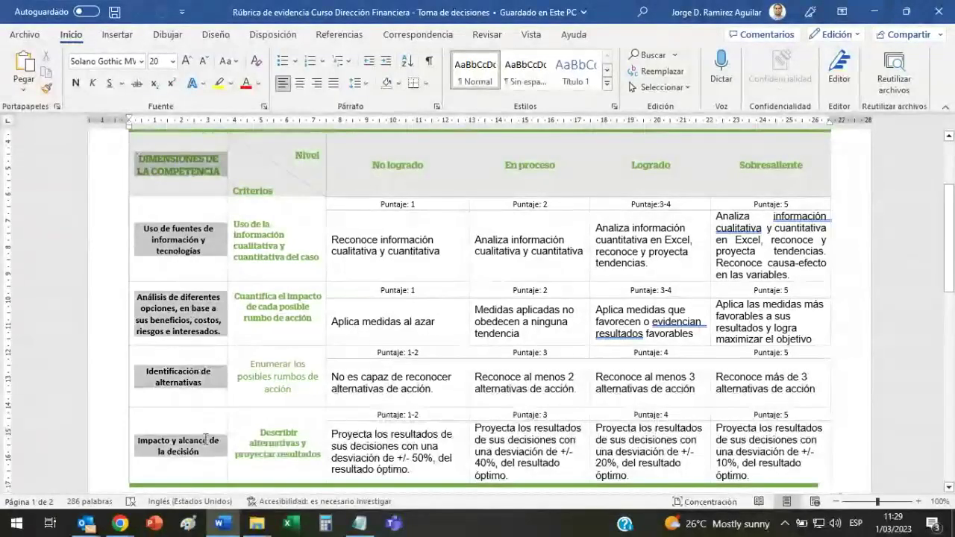
left_click(245, 83)
left_click(525, 252)
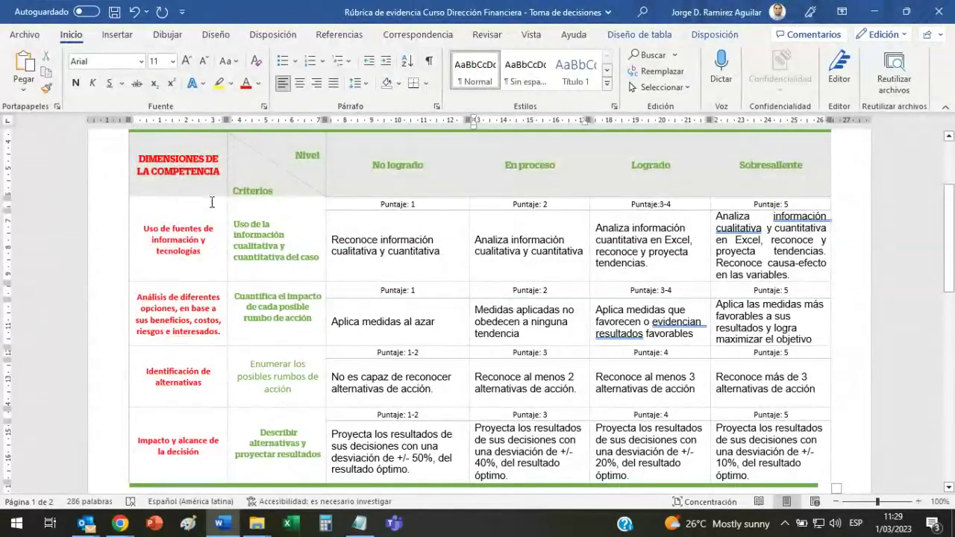
Review the rubric table's achievement levels from No logrado to Sobresaliente and its Criterios column, highlighting each part
mouse_move(287, 150)
left_mouse_down()
mouse_move(377, 216)
mouse_move(523, 377)
mouse_move(672, 455)
mouse_move(776, 448)
left_mouse_up()
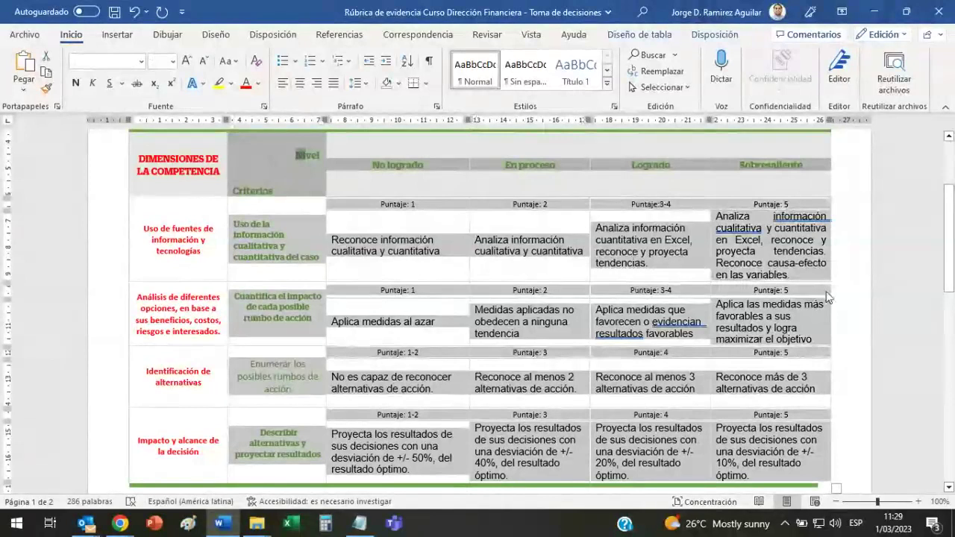
left_click(424, 165)
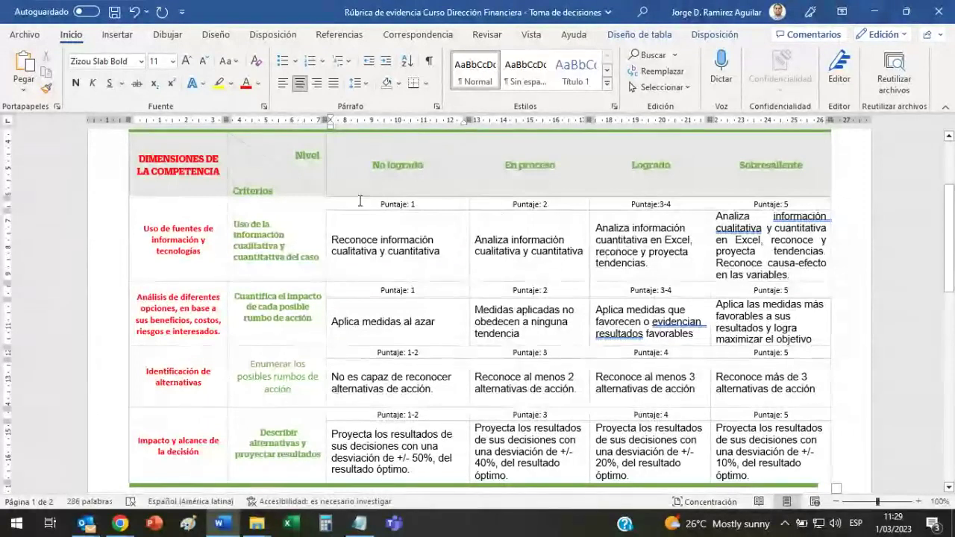
left_click_drag(368, 165, 424, 164)
double_click(761, 164)
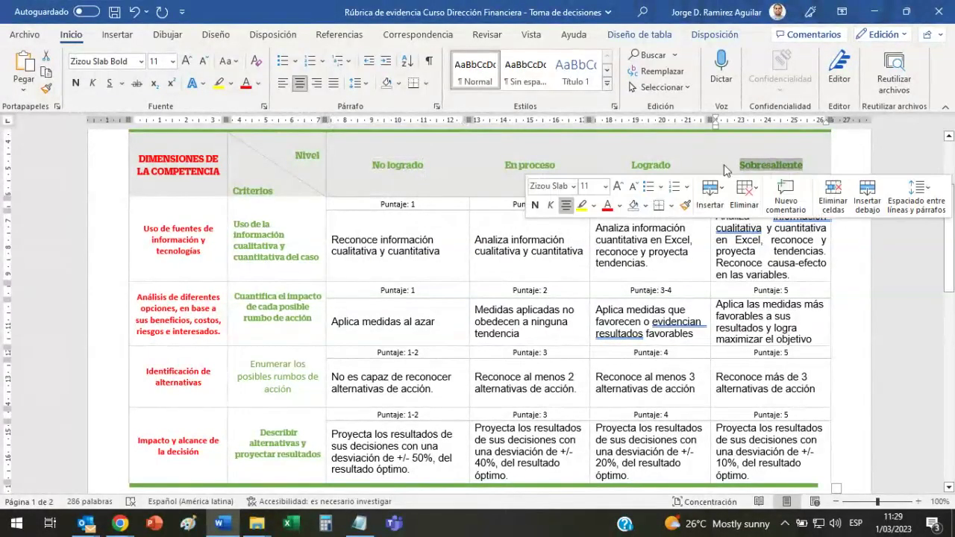
left_click(247, 182)
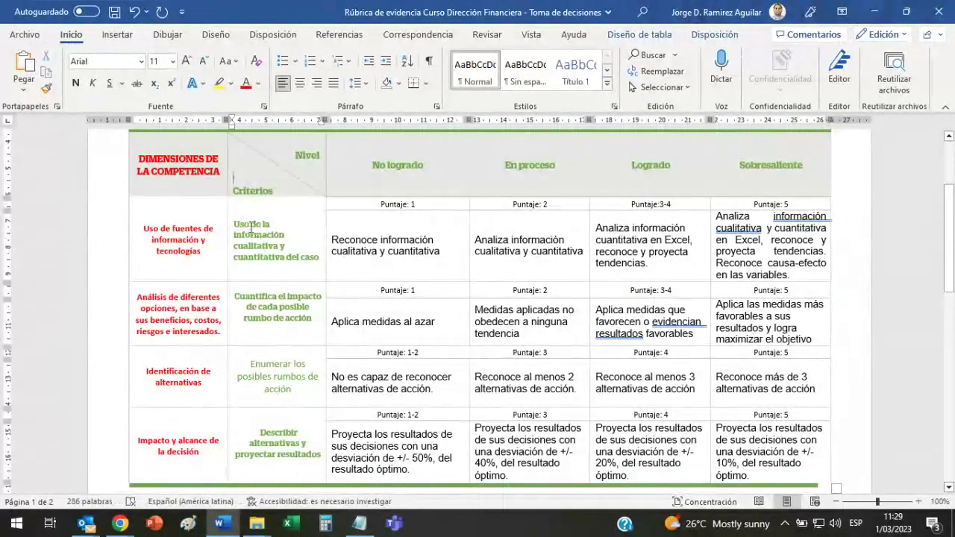
left_click_drag(237, 219, 303, 437)
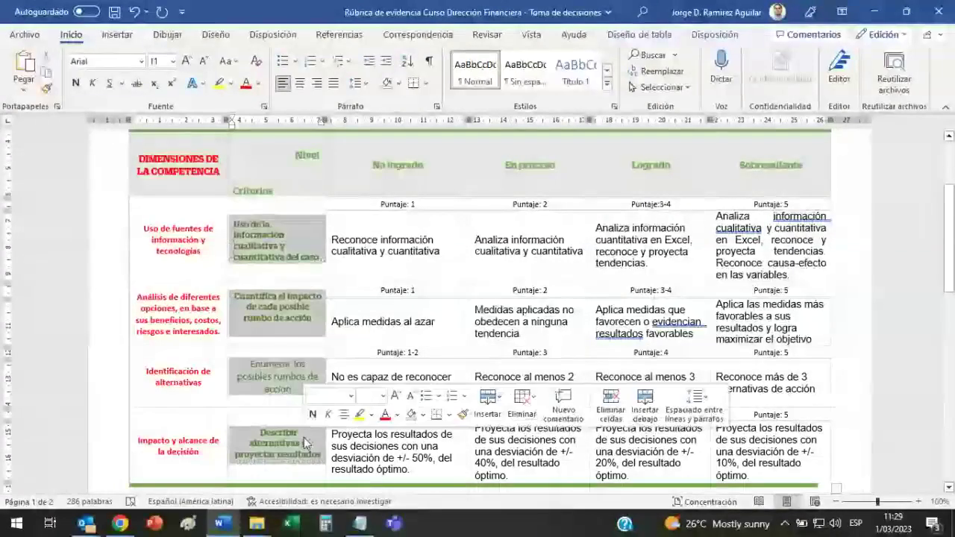
left_click(576, 255)
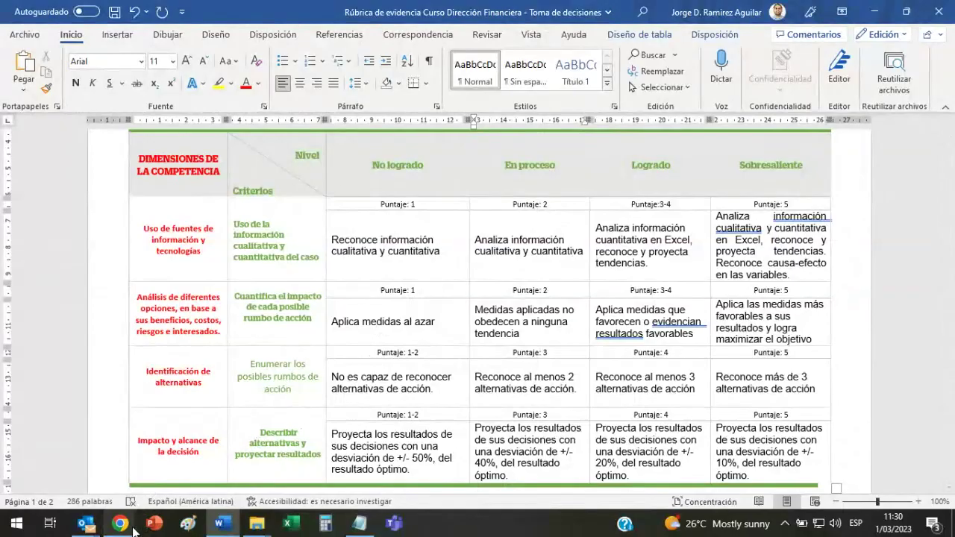
Switch back to Blackboard in Chrome and create a new grading rubric for the activity
mouse_move(140, 525)
left_click(75, 463)
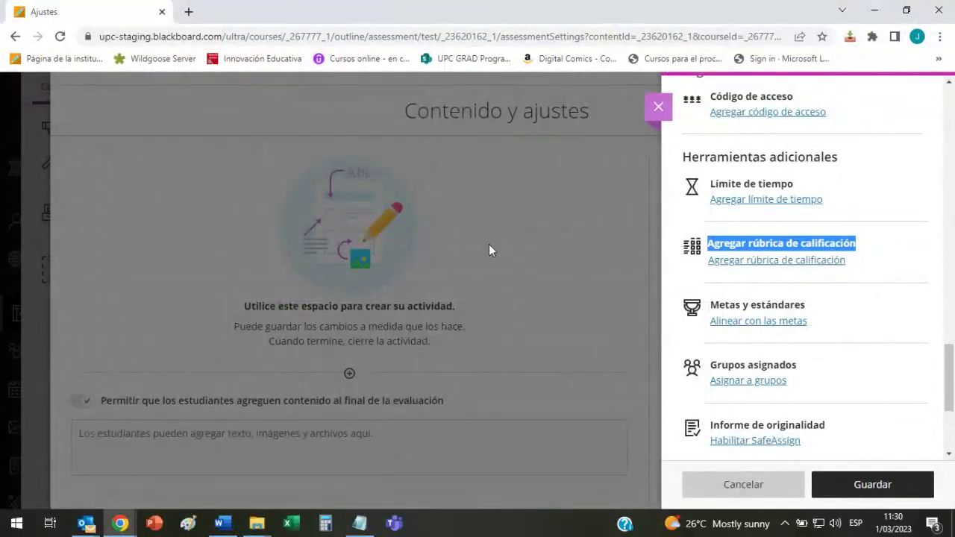
left_click(811, 262)
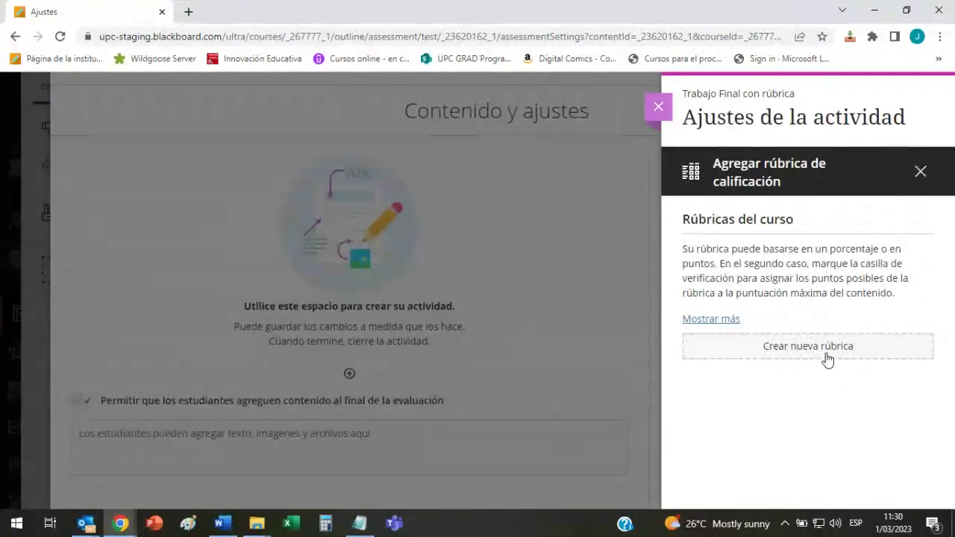
left_click(825, 352)
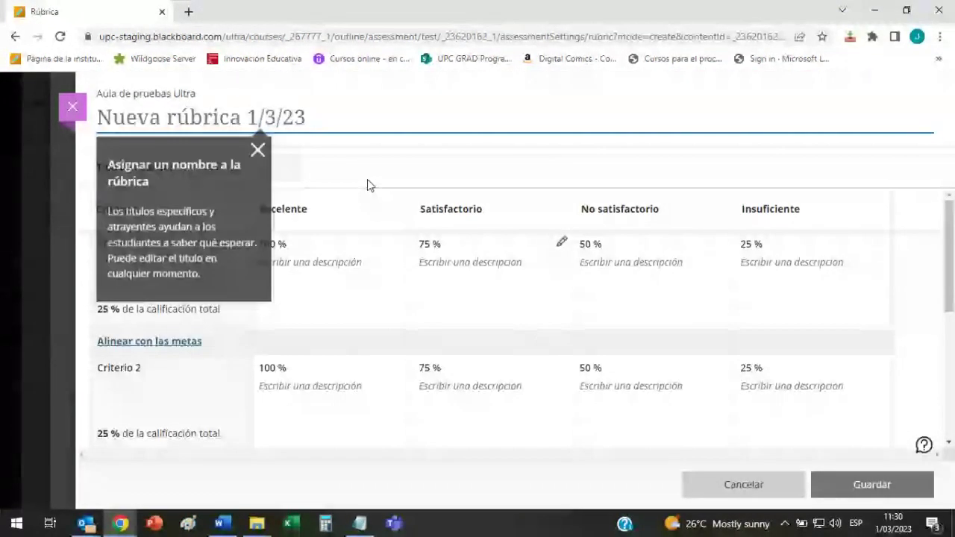
Name the new rubric "Rúbrica del trabajo final" and dismiss the guidance tips on rubric type and extra columns and rows
left_click(217, 115)
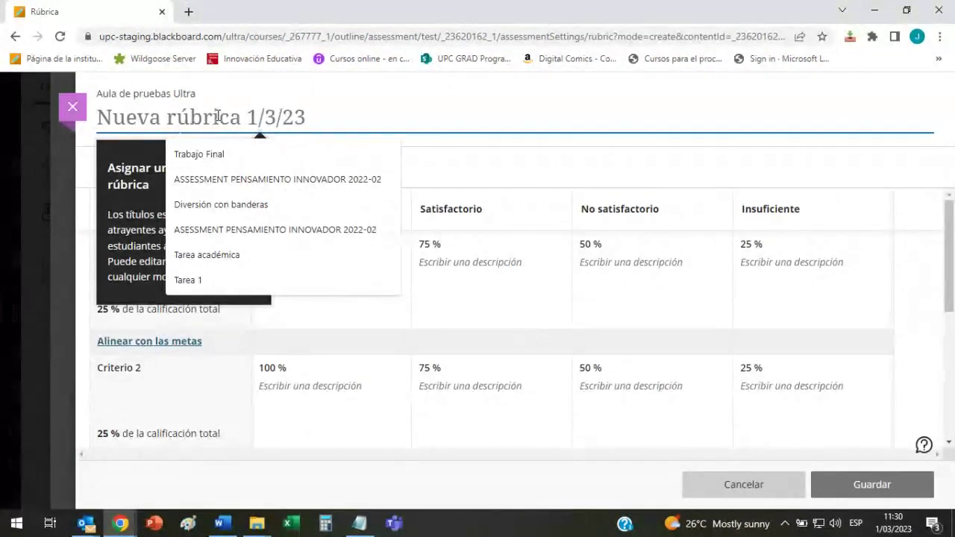
type("Rú")
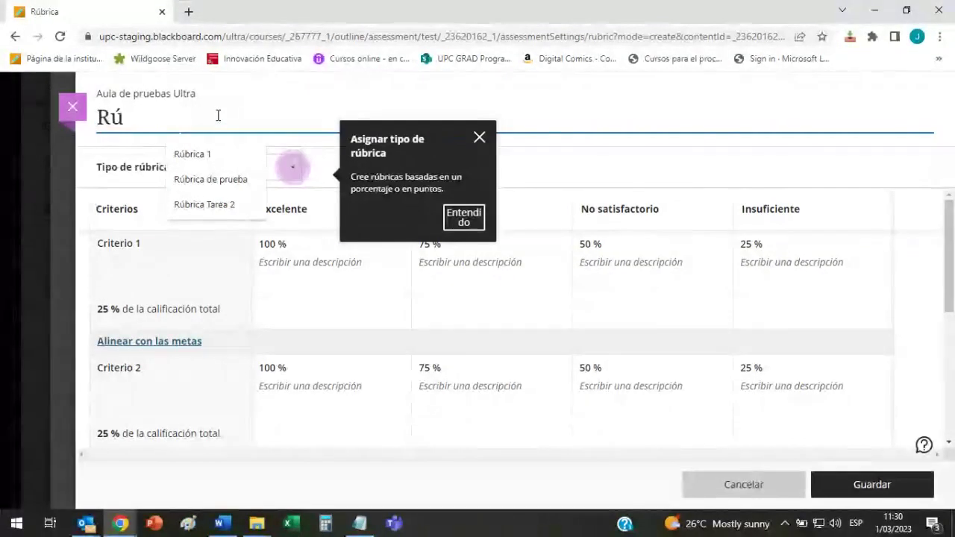
type("brica")
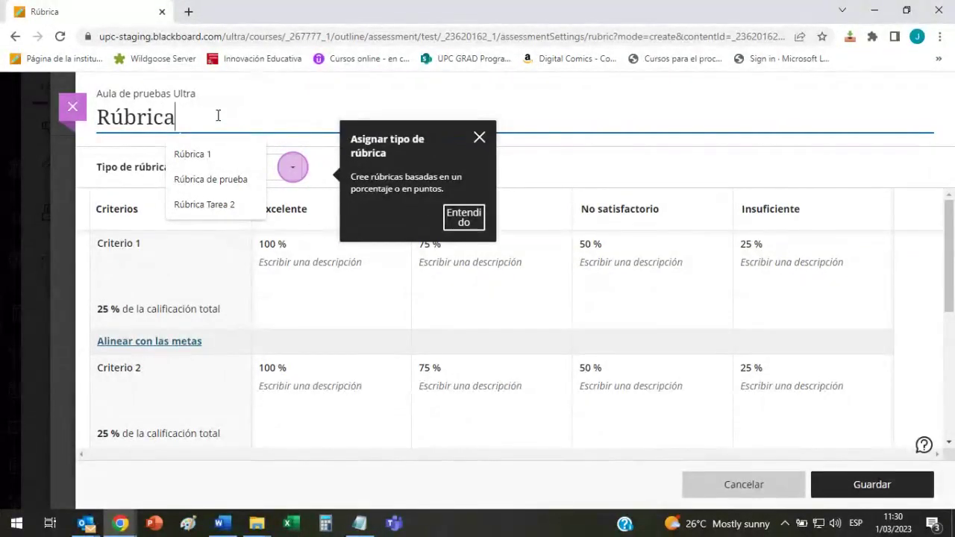
type(" del tr")
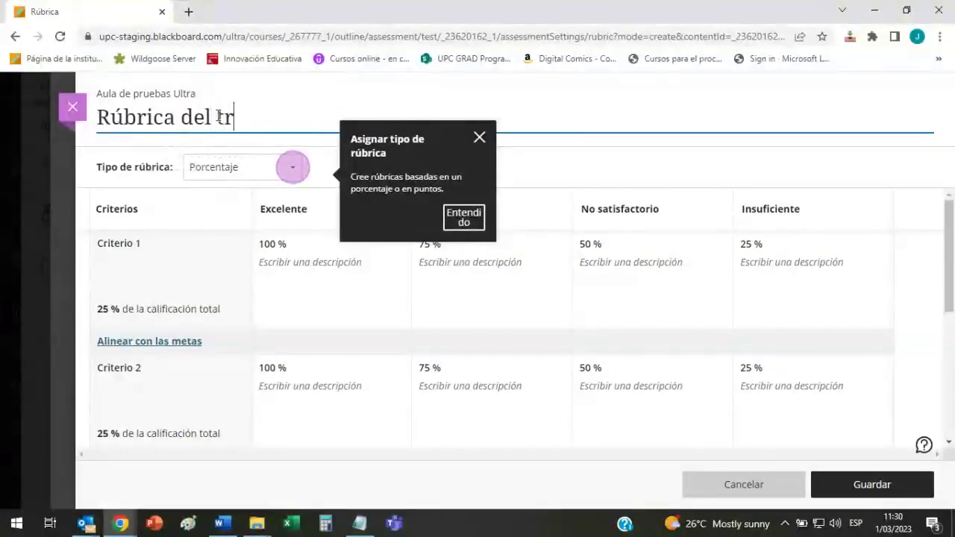
type("abajo final")
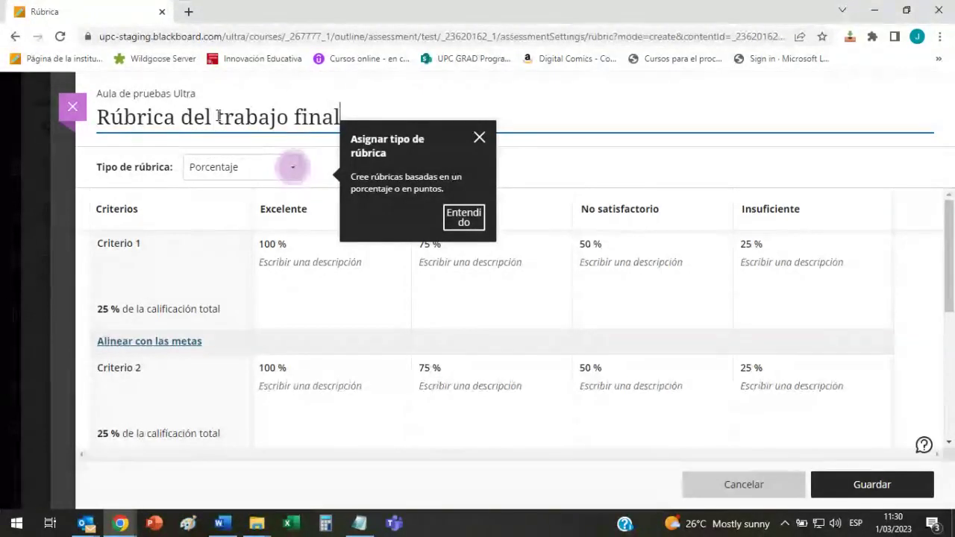
left_click(465, 217)
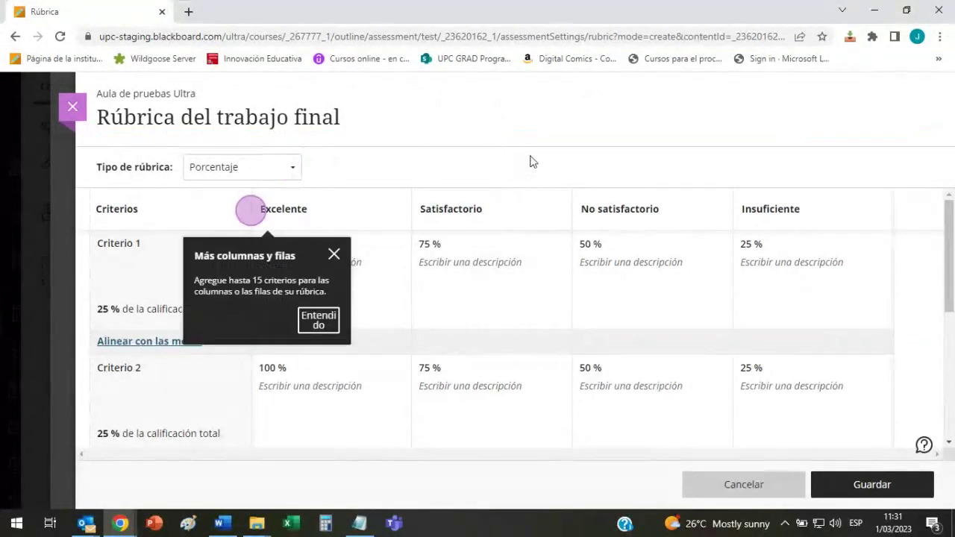
left_click(334, 254)
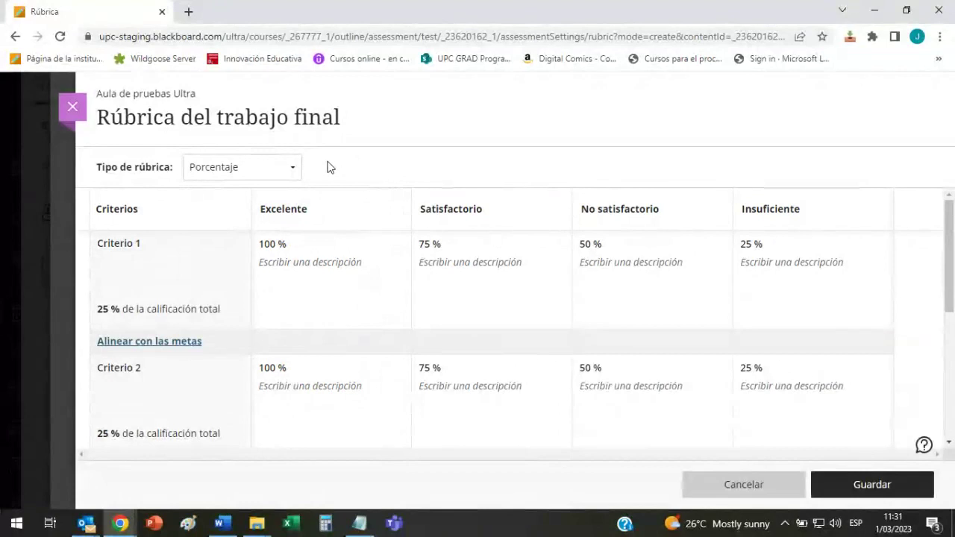
Review the available rubric types for the new rubric, switching between Blackboard and the Word rubric to compare its scoring
left_click(300, 169)
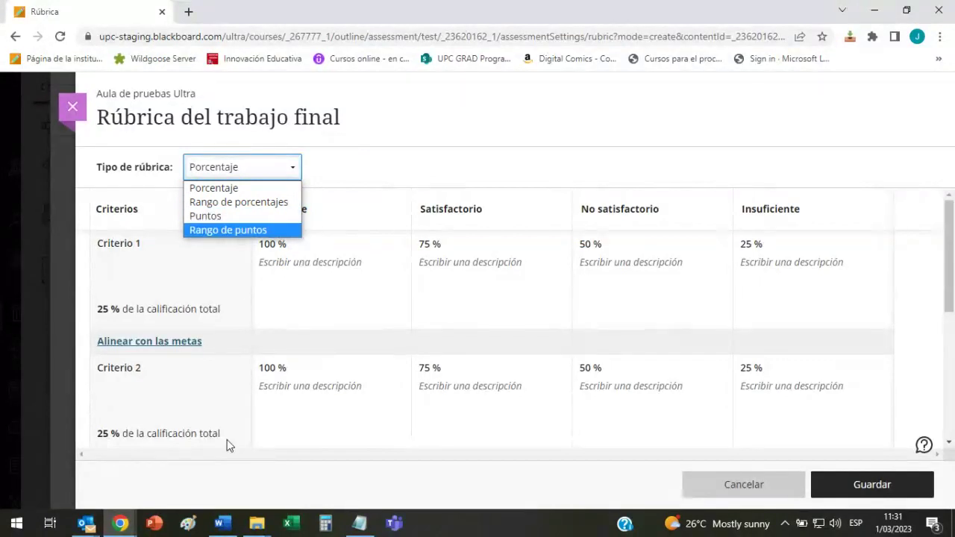
left_click(219, 523)
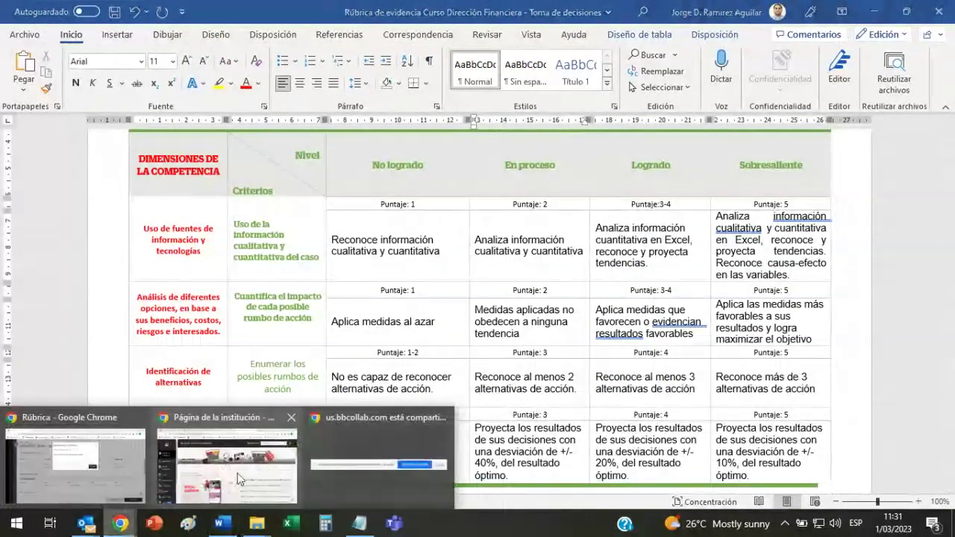
left_click(124, 466)
left_click(615, 113)
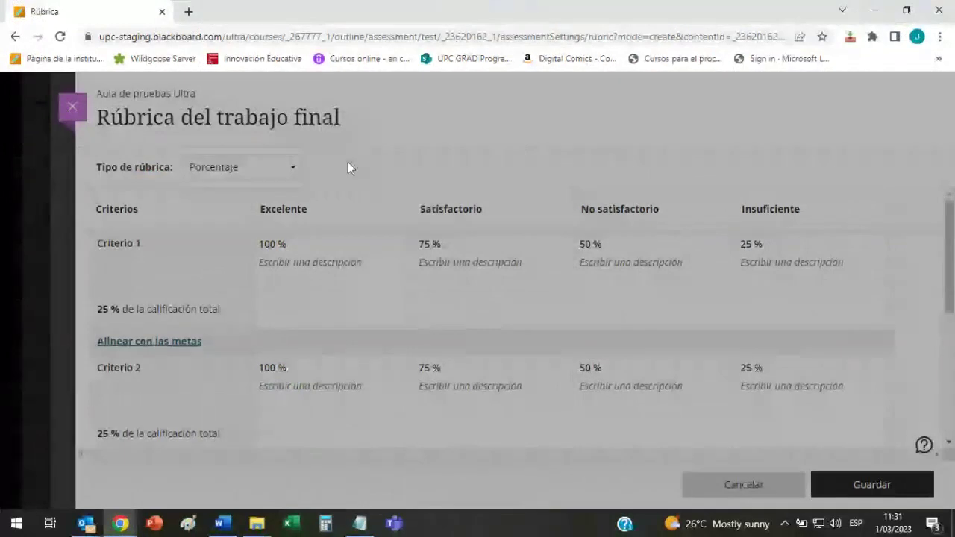
left_click(284, 167)
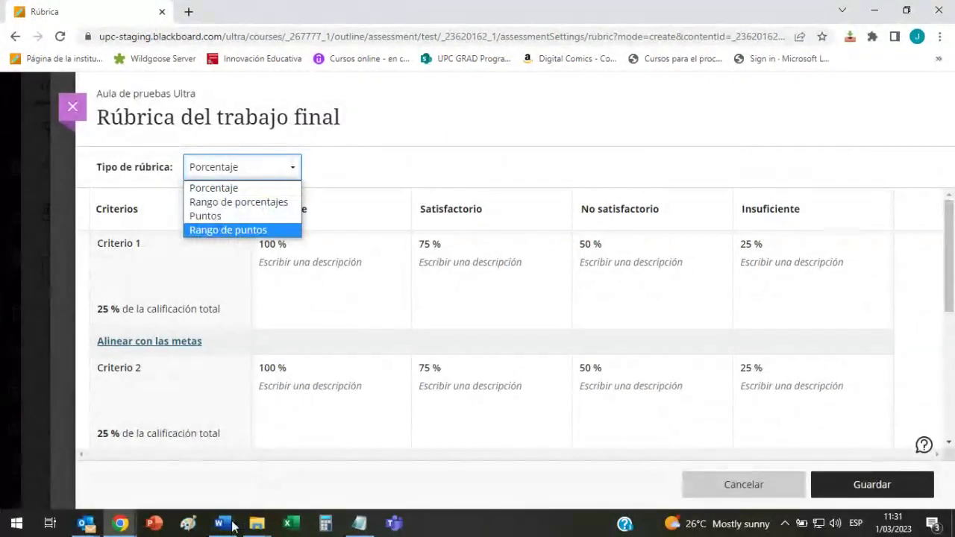
key("alt+Tab")
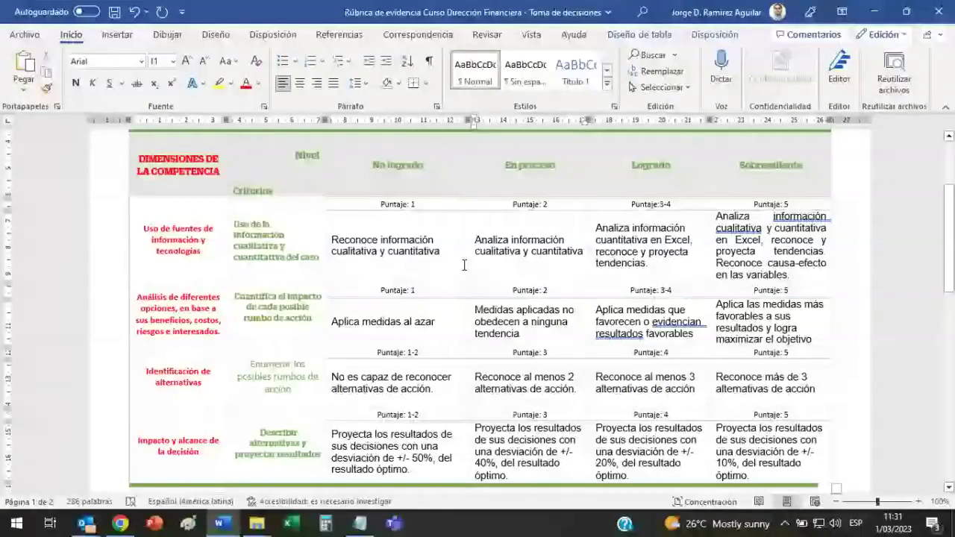
Examine the Puntaje values of the No logrado and En proceso levels for the Word rubric's first two criteria
left_click(425, 203)
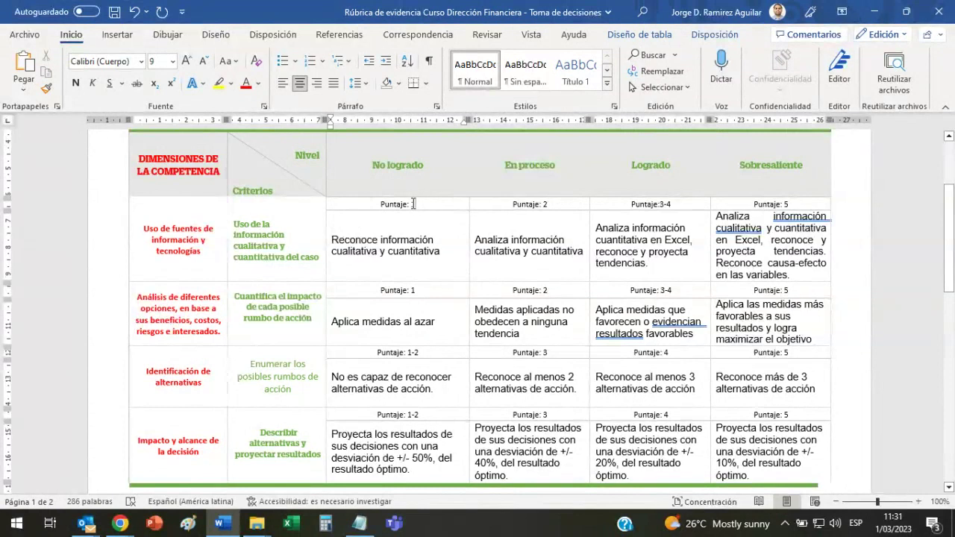
double_click(413, 204)
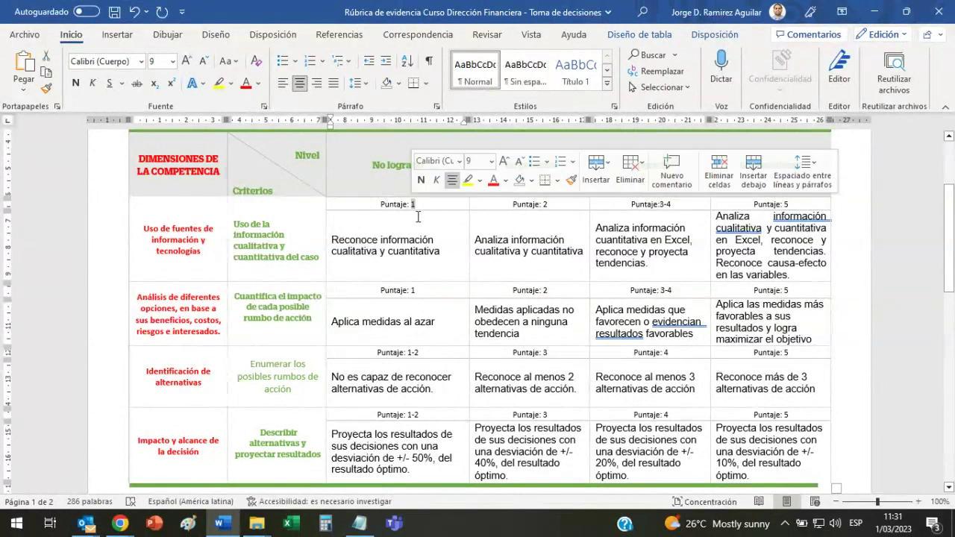
double_click(545, 204)
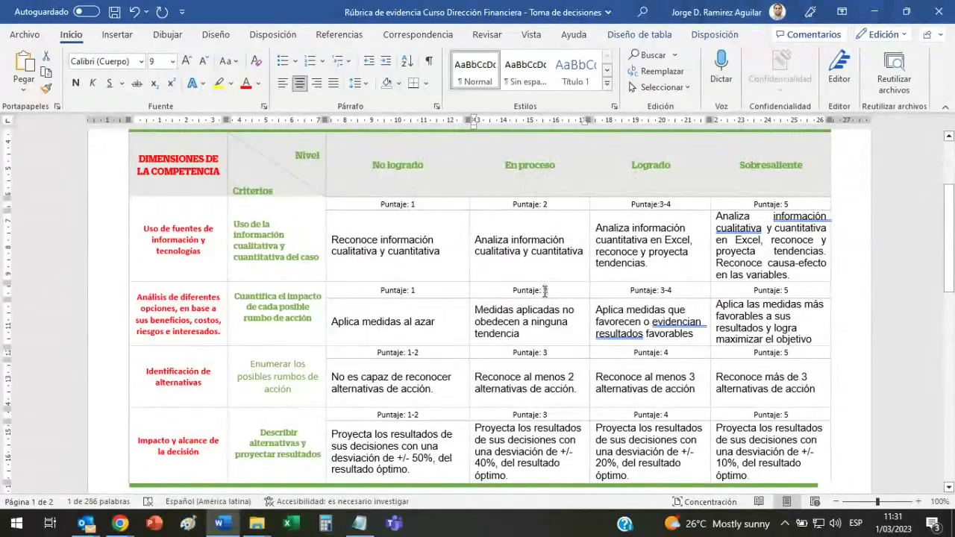
double_click(413, 290)
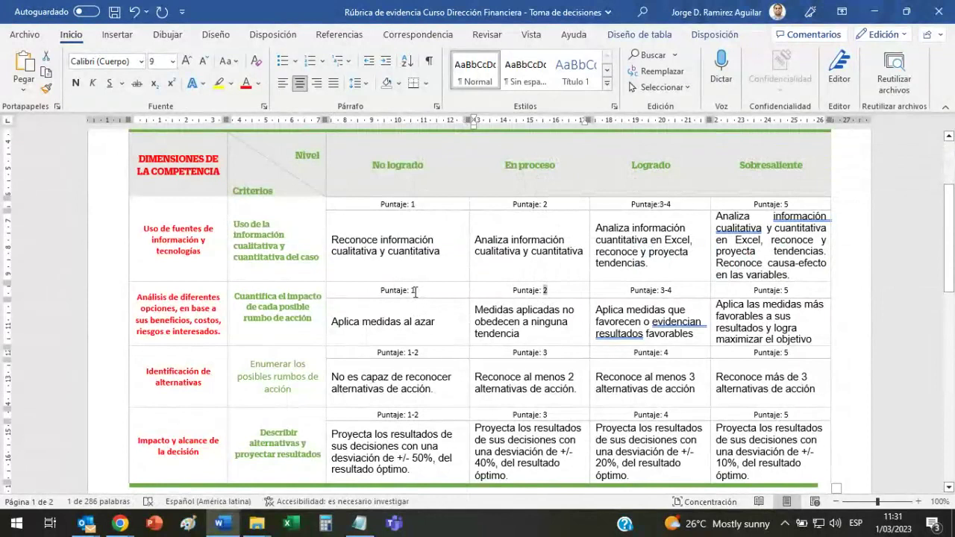
left_click(542, 316)
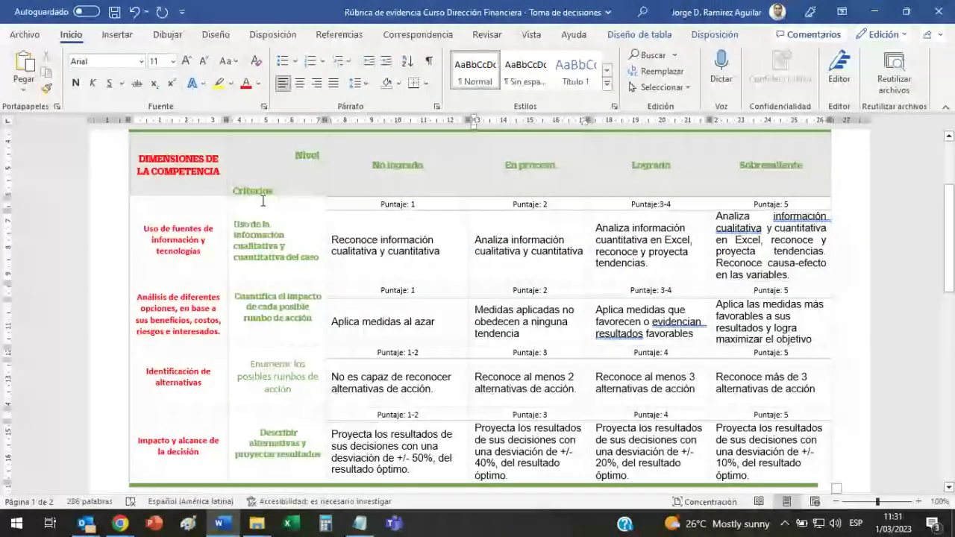
Examine the first criterion's Logrado level in the Word rubric, highlighting the criterion text and its score range
left_click_drag(246, 220, 319, 257)
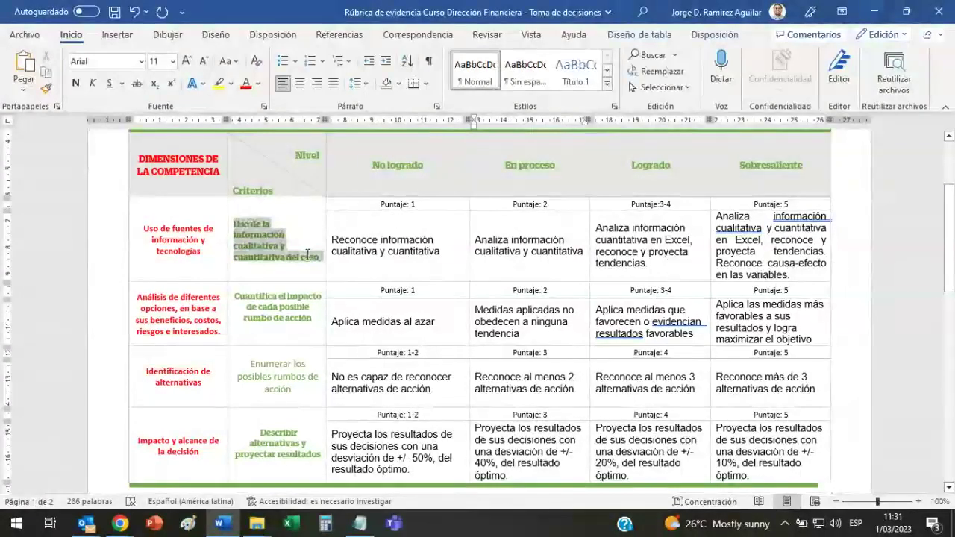
double_click(646, 167)
left_click(646, 227)
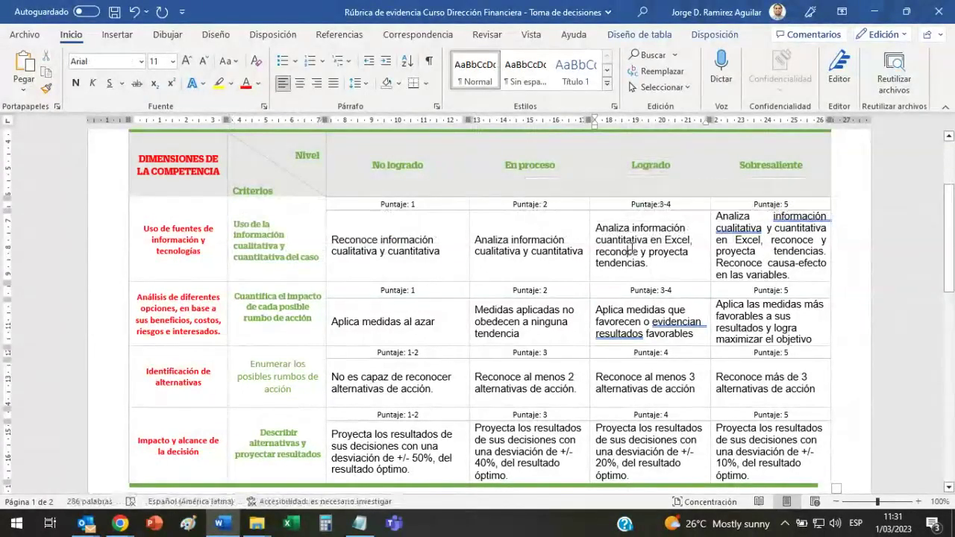
double_click(652, 204)
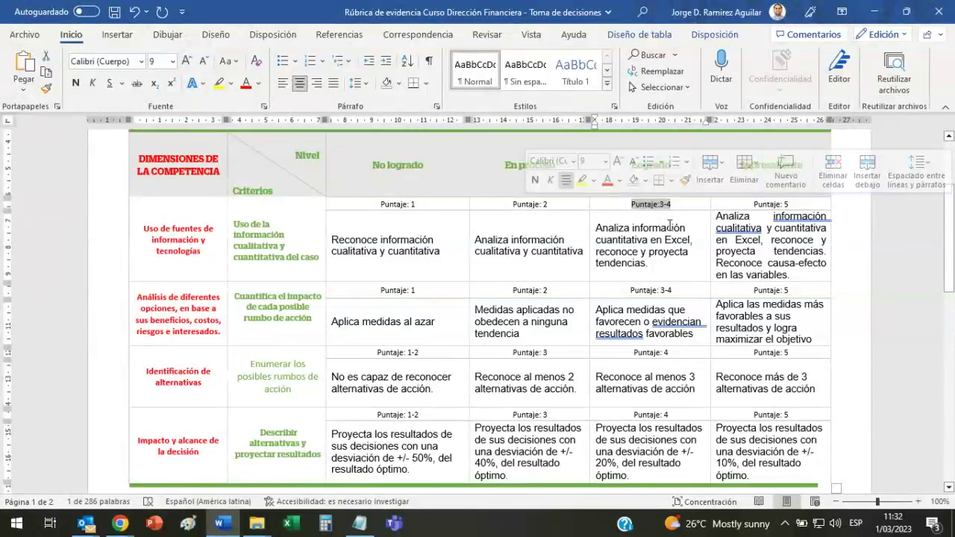
Switch back to Blackboard in Chrome, set the rubric type to Rango de puntos, and save the rubric
mouse_move(119, 524)
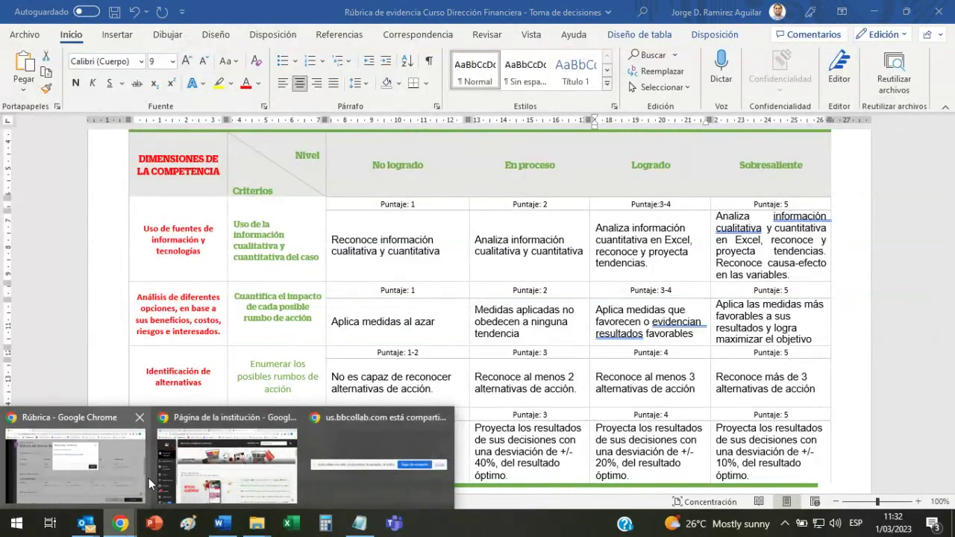
left_click(149, 478)
key("Escape")
left_click(268, 170)
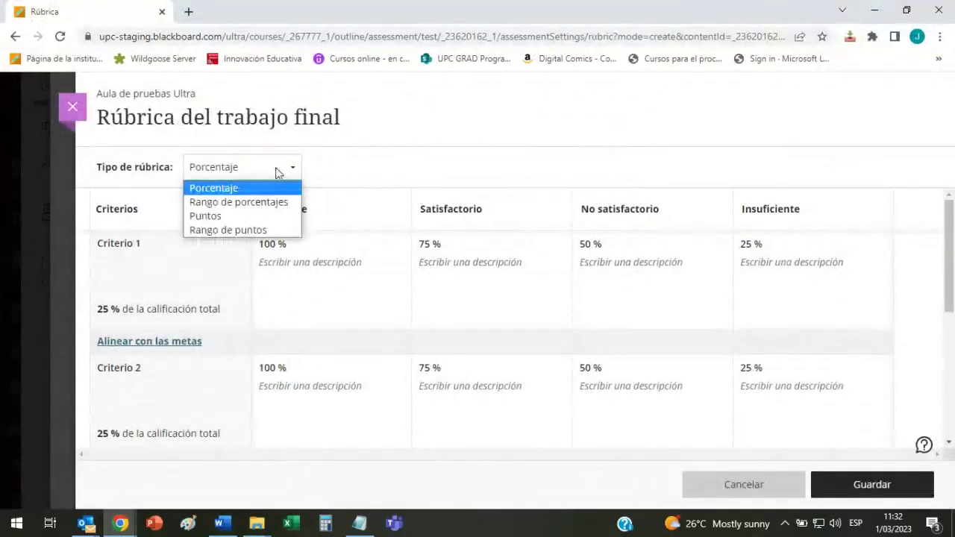
left_click(261, 235)
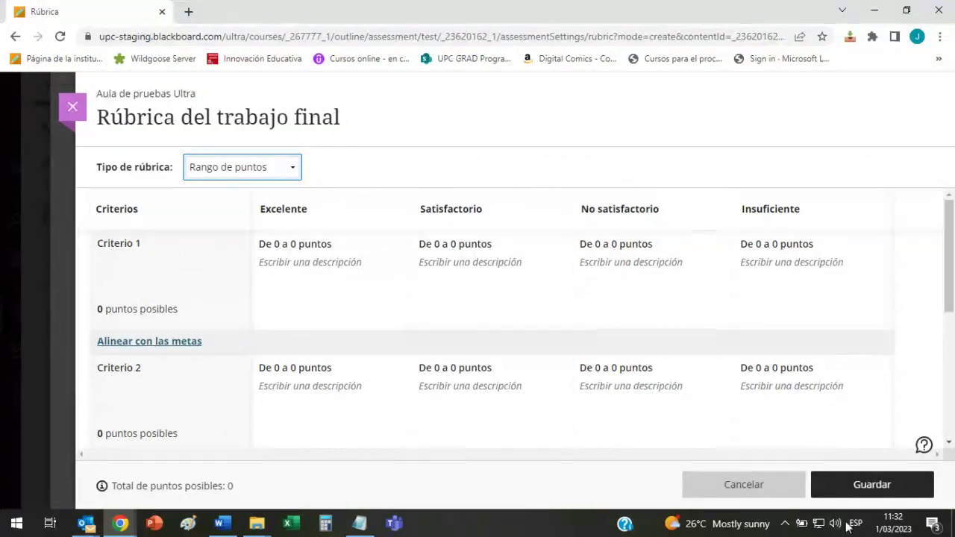
left_click(870, 489)
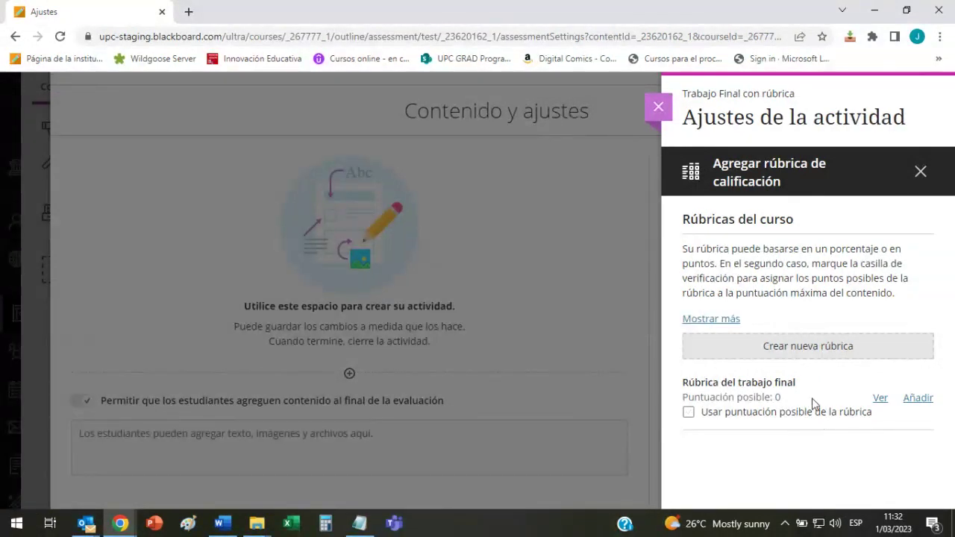
Reopen the saved Rúbrica del trabajo final for editing and go to its last criterion row
left_click(841, 420)
left_click(881, 399)
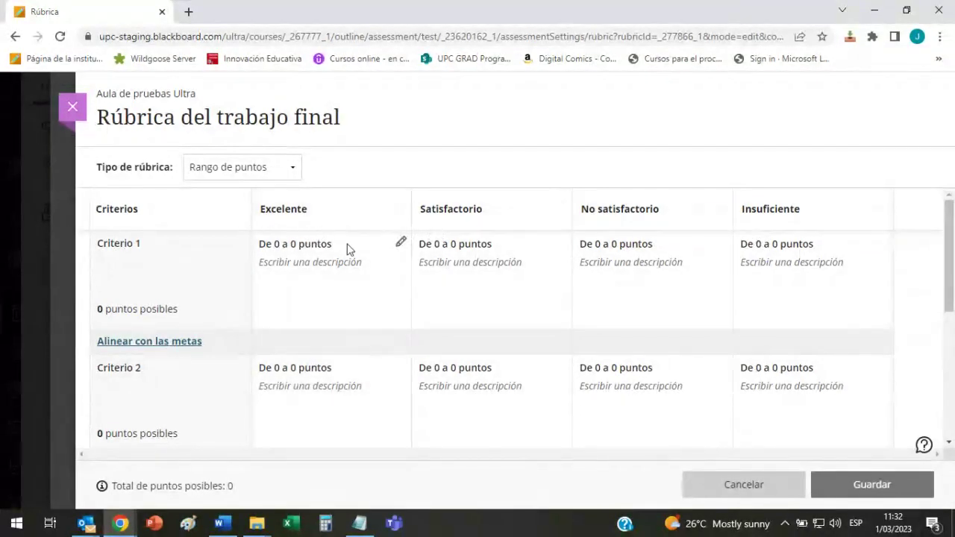
scroll(216, 291, "down", 4)
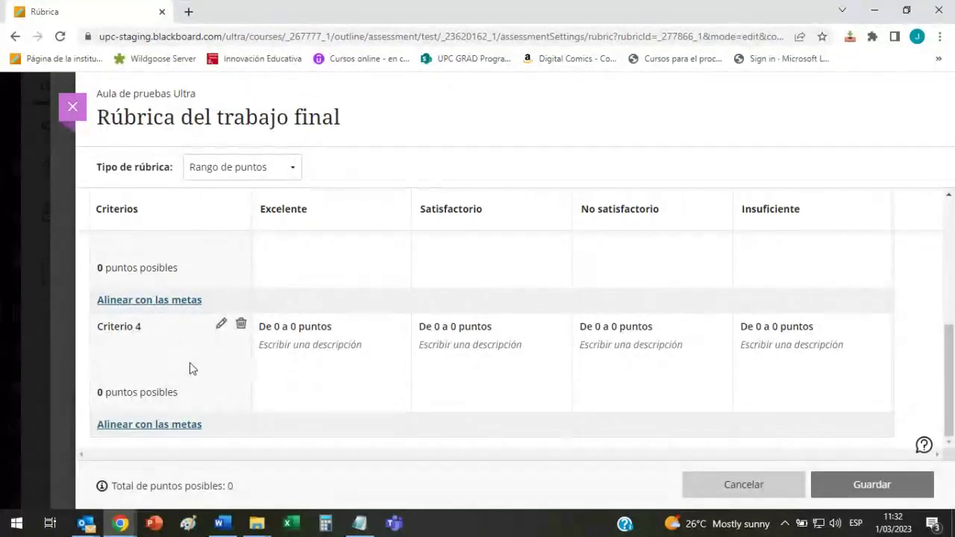
Switch to Word to check the rubric's criteria rows down to Impacto y alcance de la decisión, and return to Blackboard
left_click(222, 526)
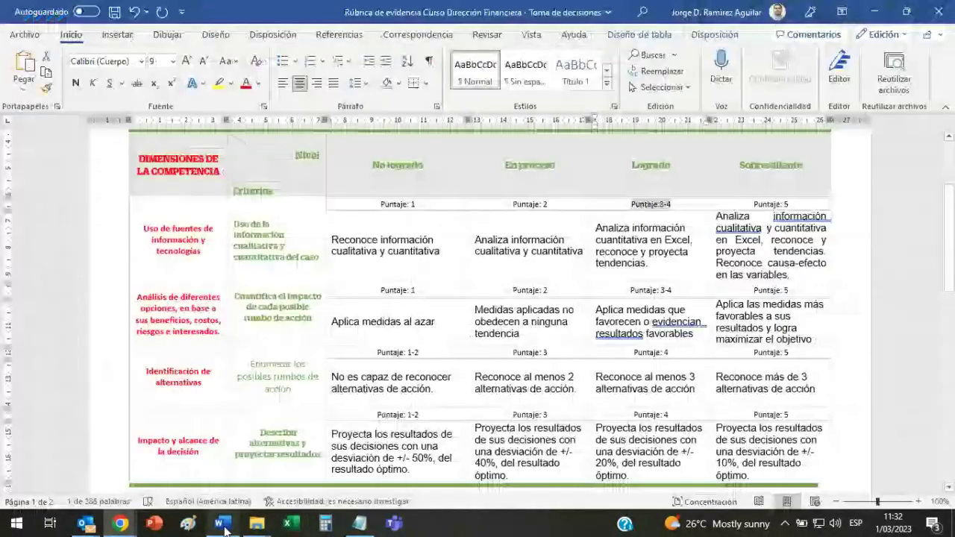
scroll(597, 338, "down", 3)
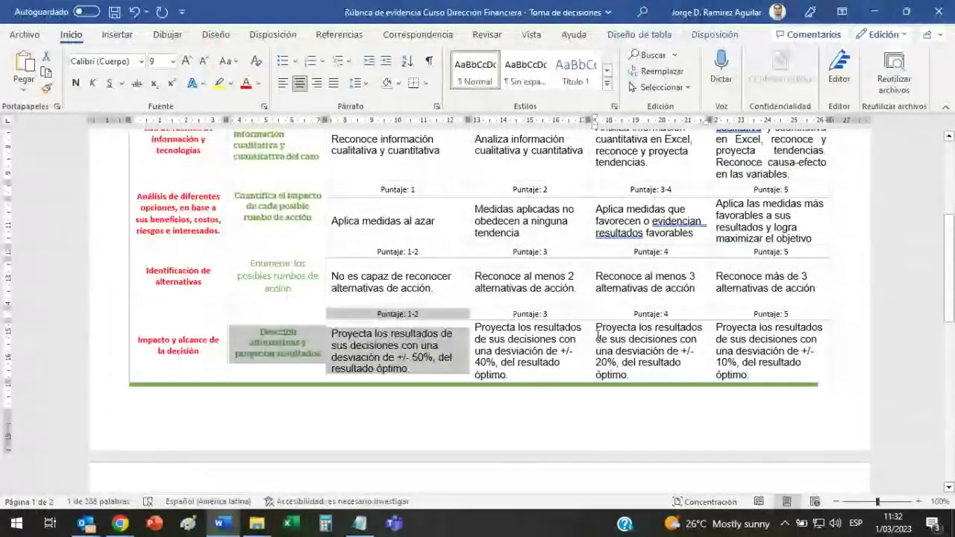
left_click(60, 455)
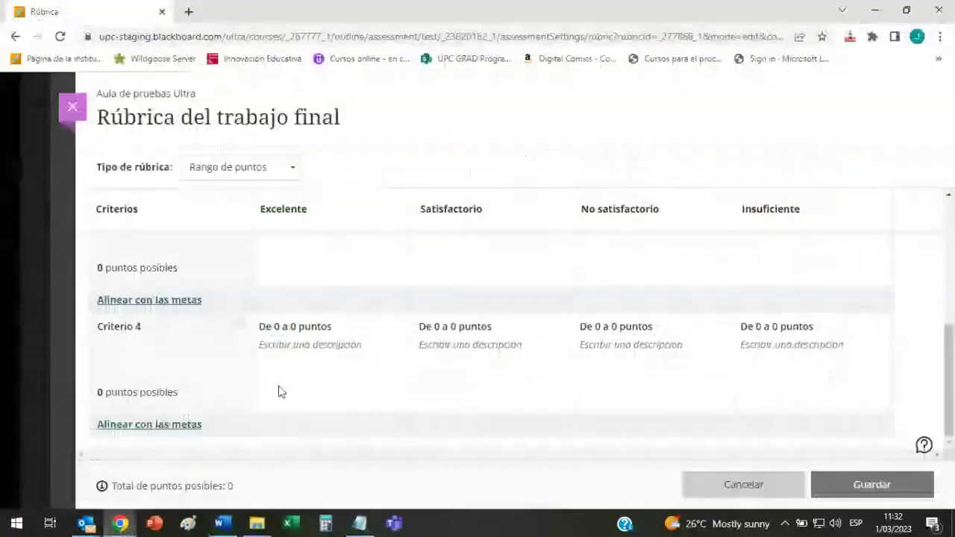
Add a new blank criterion row below Criterio 4 and delete that row again
mouse_move(170, 392)
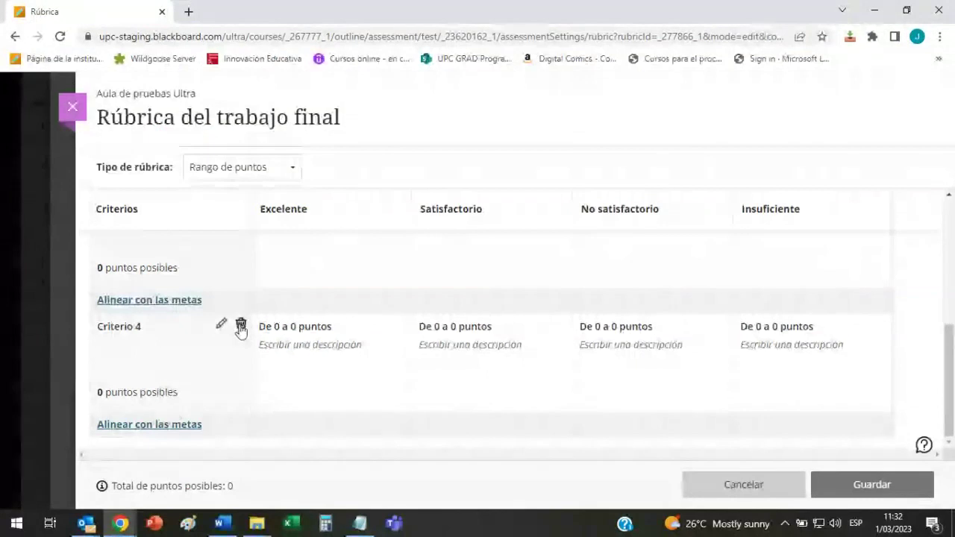
mouse_move(170, 446)
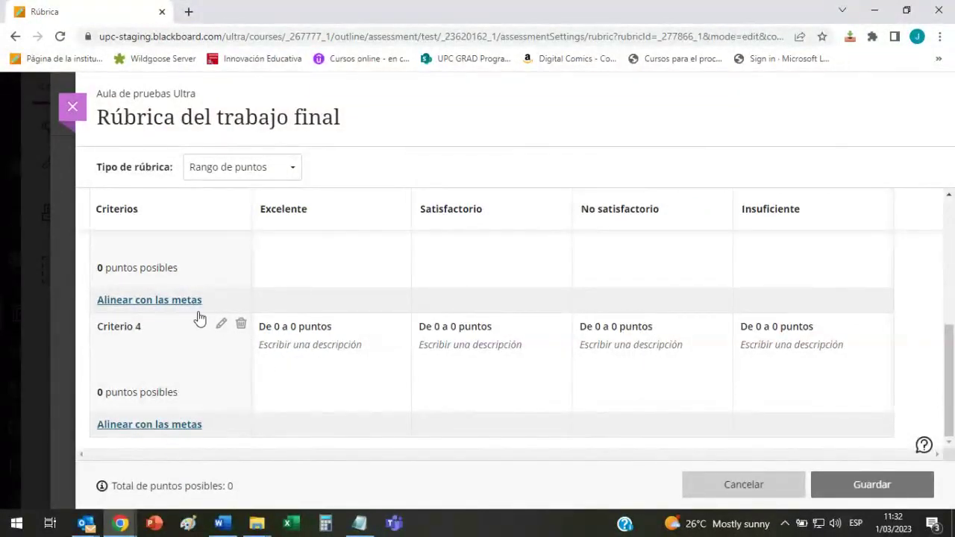
mouse_move(179, 317)
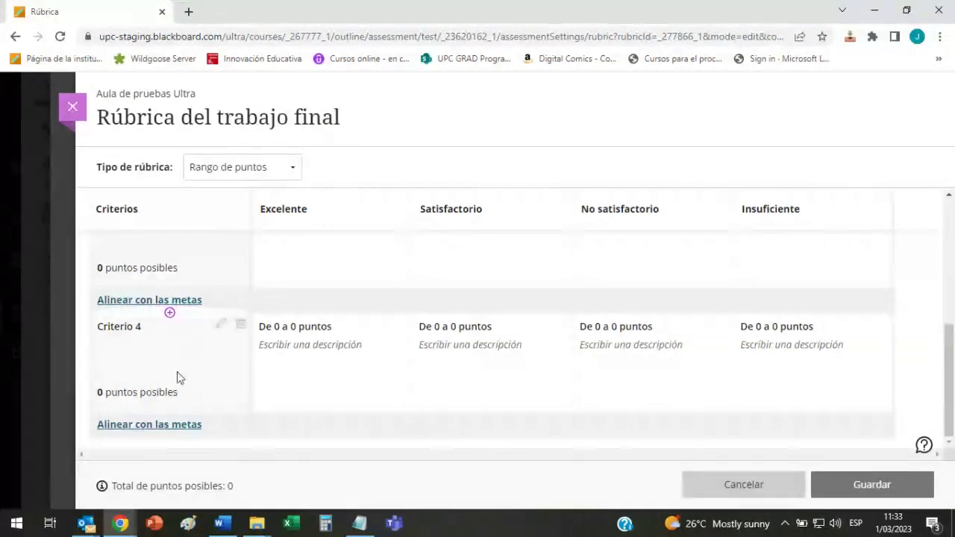
left_click(170, 442)
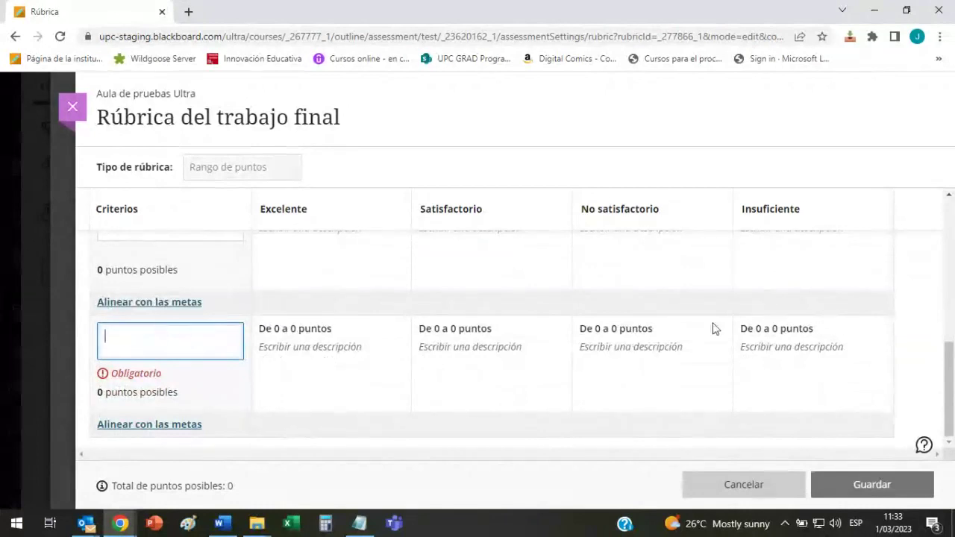
left_click(909, 363)
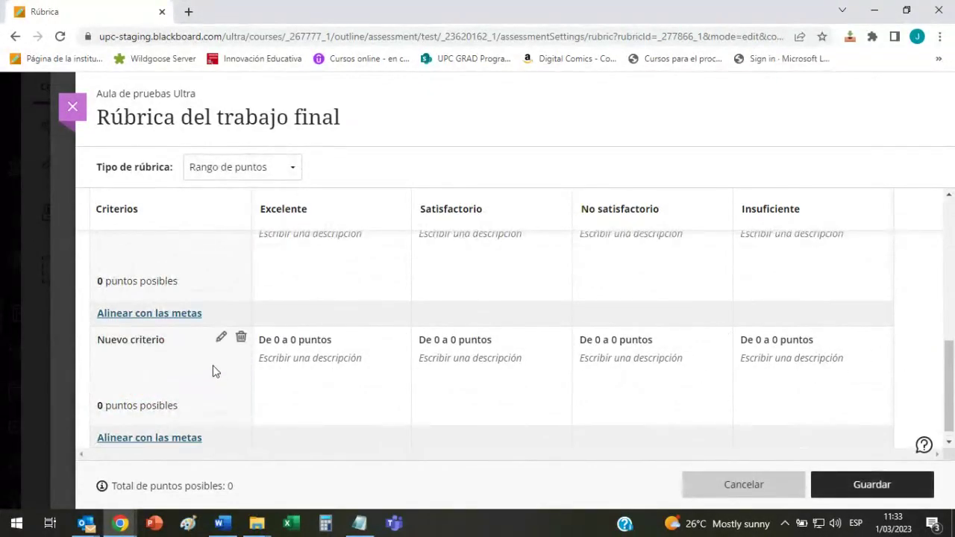
left_click(241, 339)
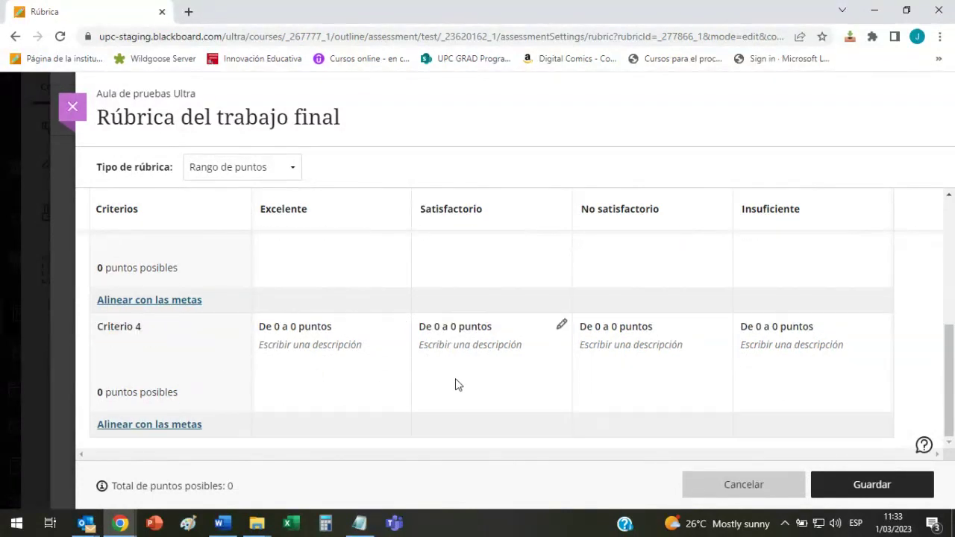
Add a new blank performance-level column after Insuficiente and delete that column again
scroll(453, 381, "up", 4)
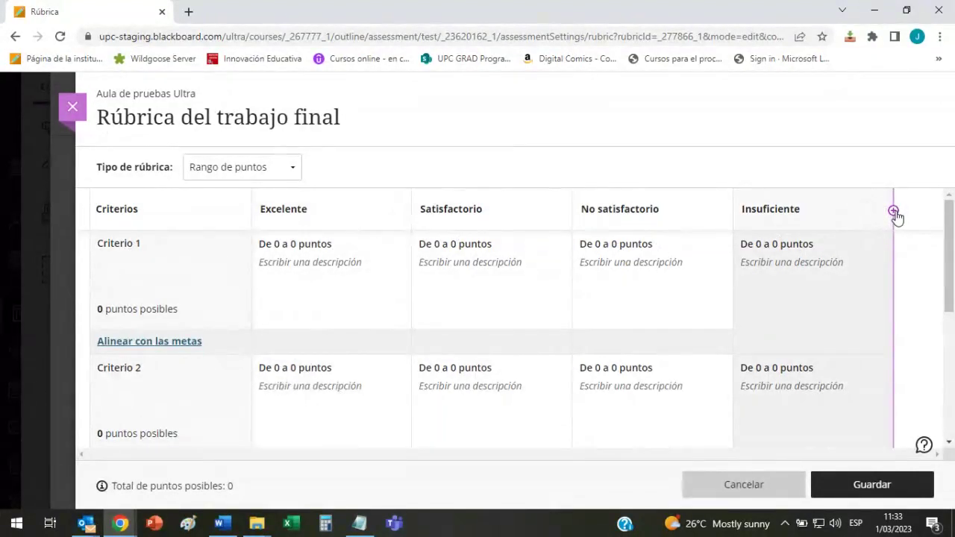
left_click(894, 212)
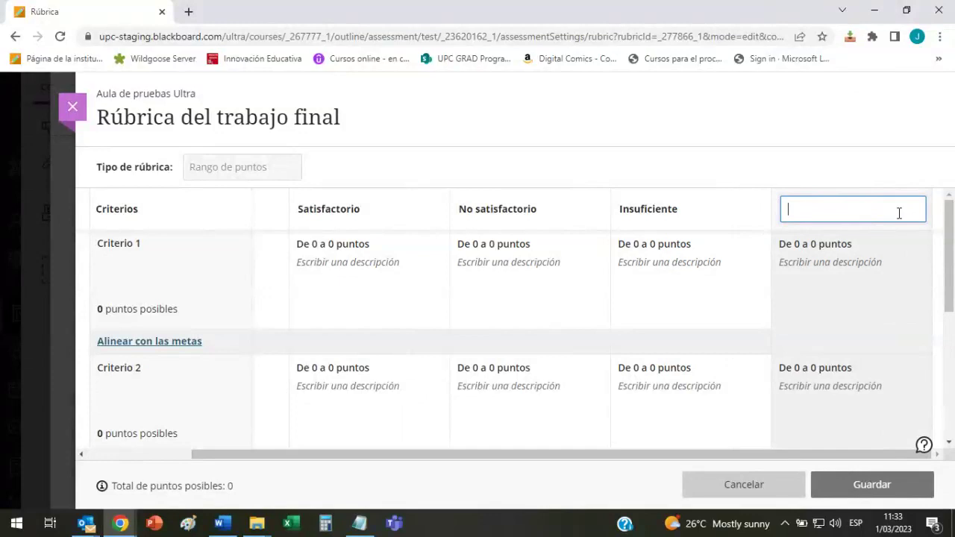
left_click(853, 172)
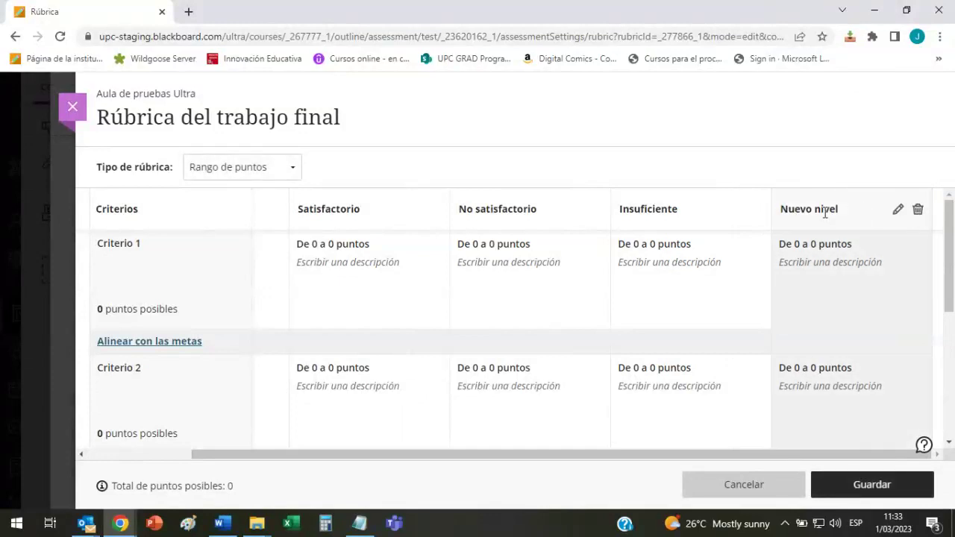
left_click(918, 212)
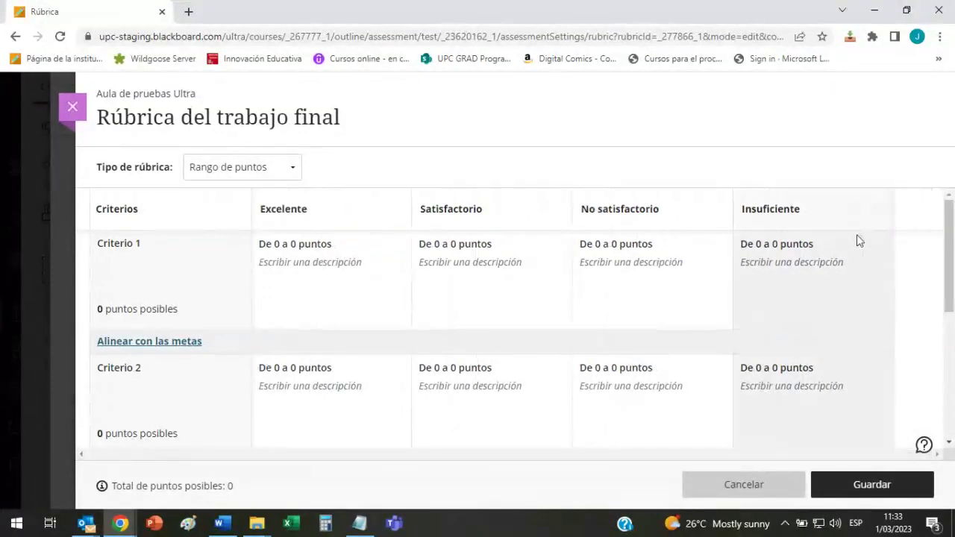
Switch to Word and copy the first level heading, No logrado, from the rubric table
mouse_move(363, 230)
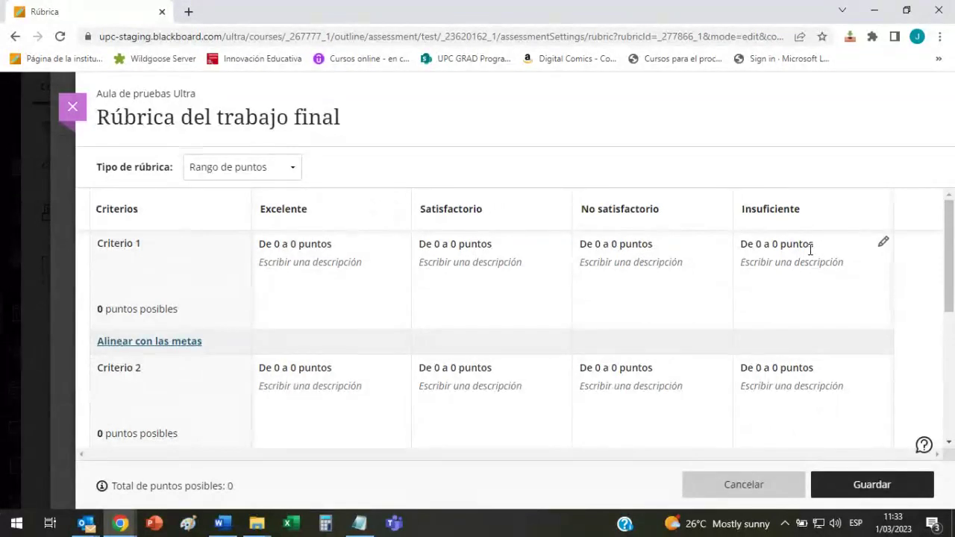
scroll(192, 305, "down", 3)
scroll(205, 382, "up", 3)
left_click(221, 522)
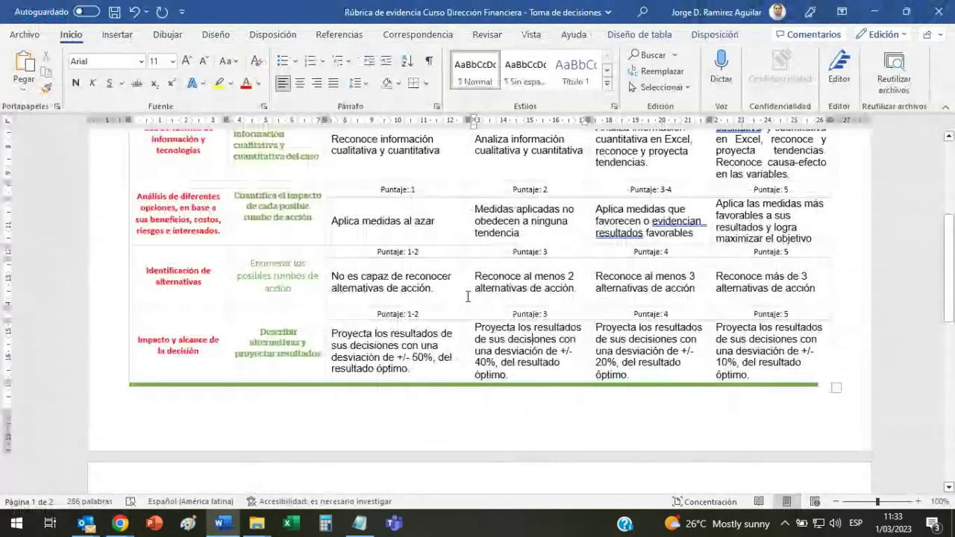
scroll(446, 301, "up", 5)
left_click_drag(372, 300, 455, 299)
key("ctrl+c")
scroll(454, 301, "down", 2)
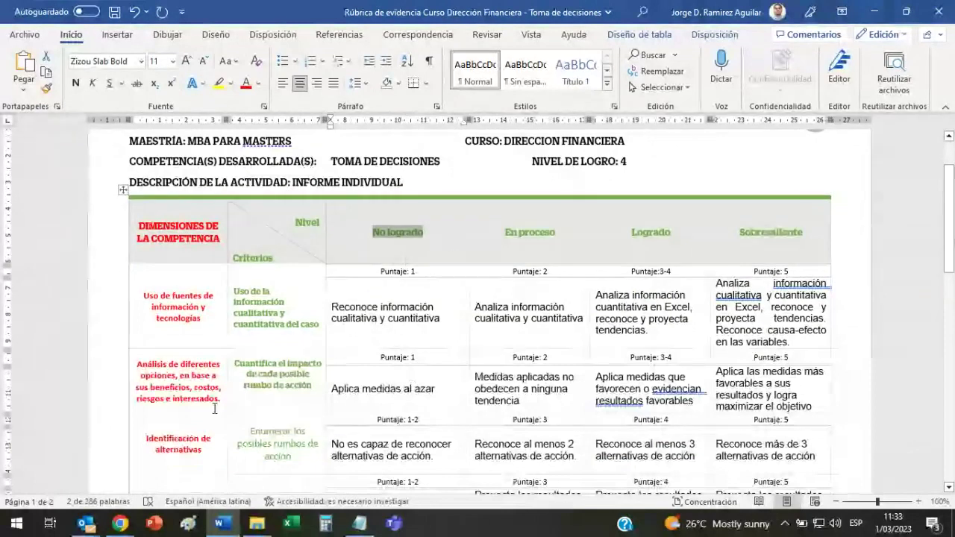
Return to Blackboard in Chrome and rename the rubric's first performance level to No logrado using the copied heading
mouse_move(119, 524)
left_click(158, 471)
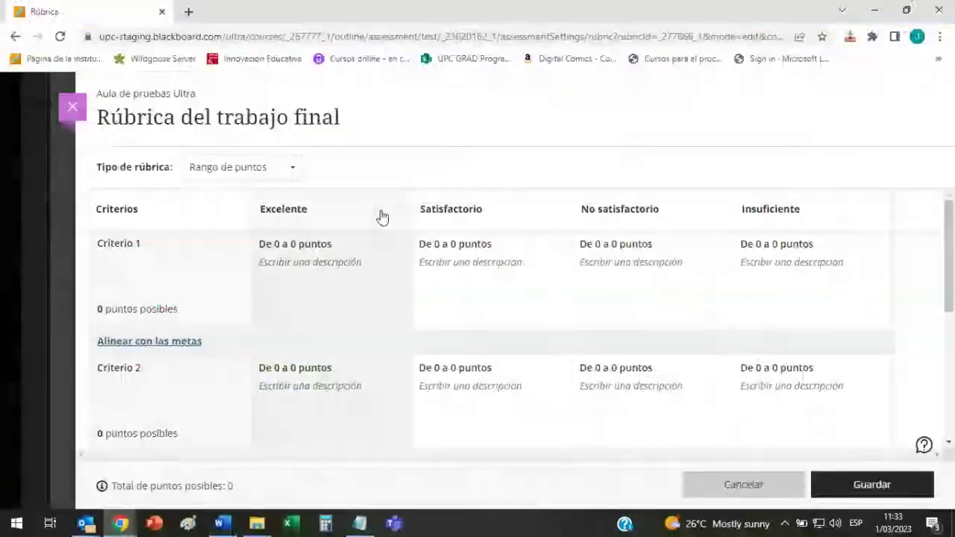
left_click(378, 209)
key("ctrl+a")
key("ctrl+v")
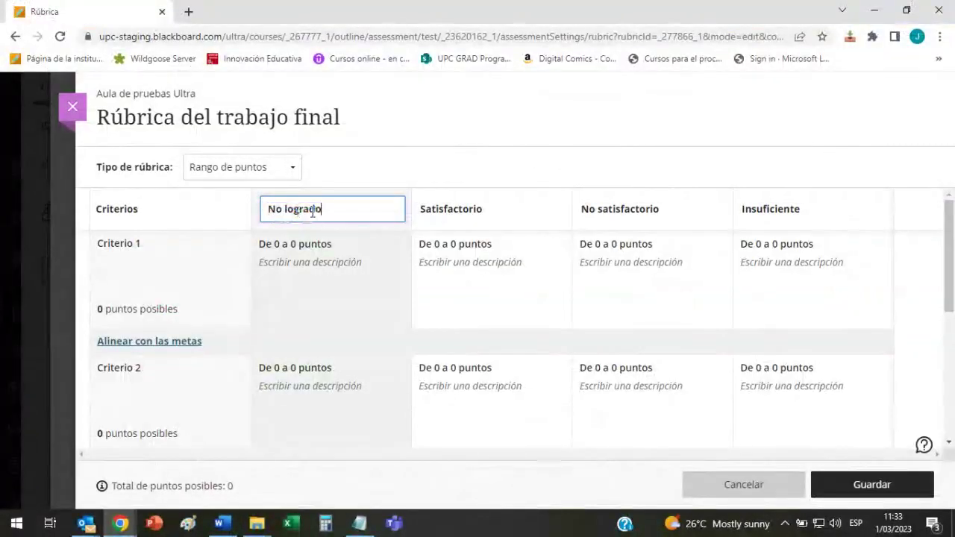